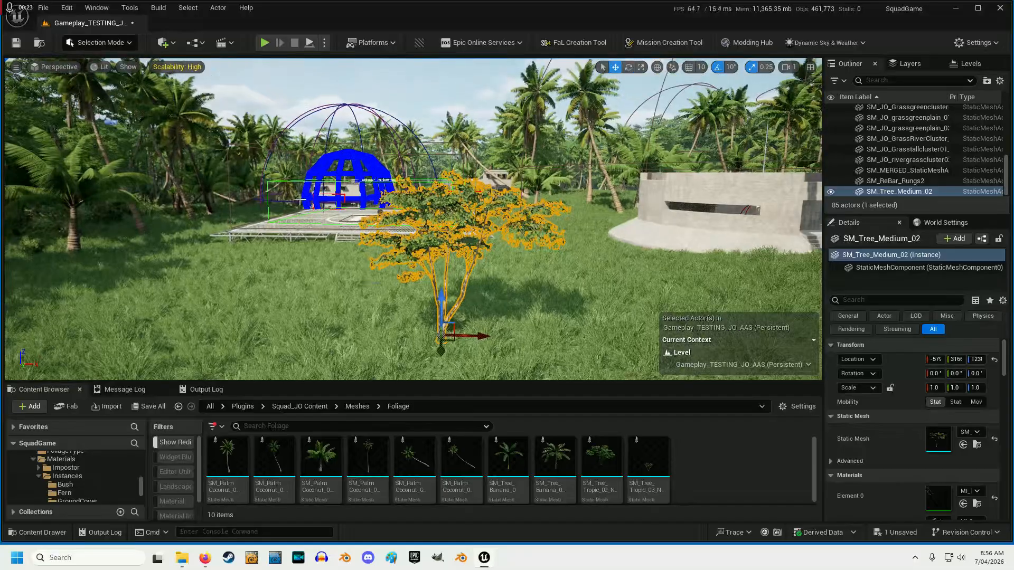
- Examine the level around the tree in the Nanite Triangles visualization, and return the viewport to Lit
left_click(110, 66)
mouse_move(144, 247)
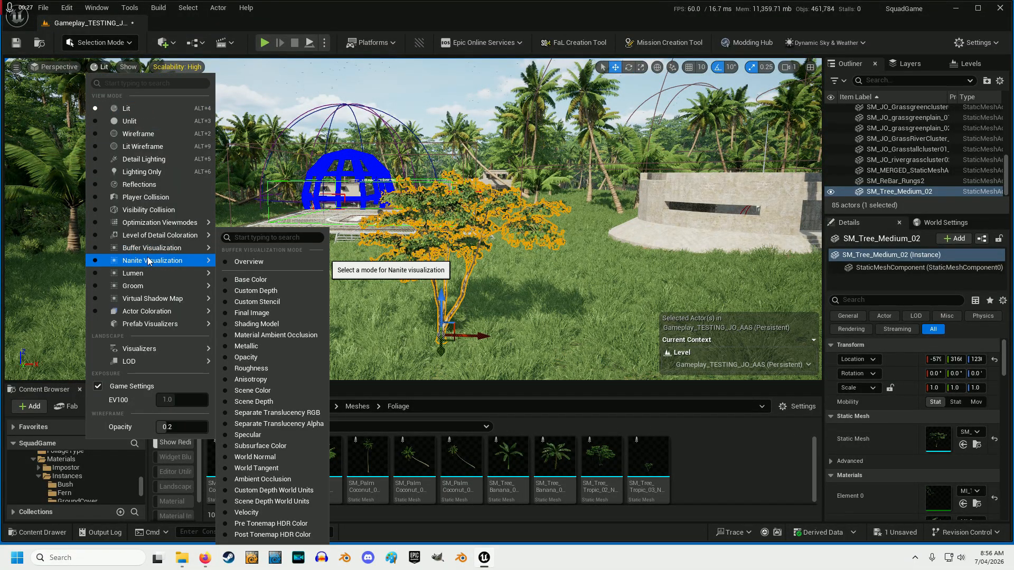
left_click(256, 321)
key("w")
right_click_drag(257, 319, 597, 287)
key("w")
key("w")
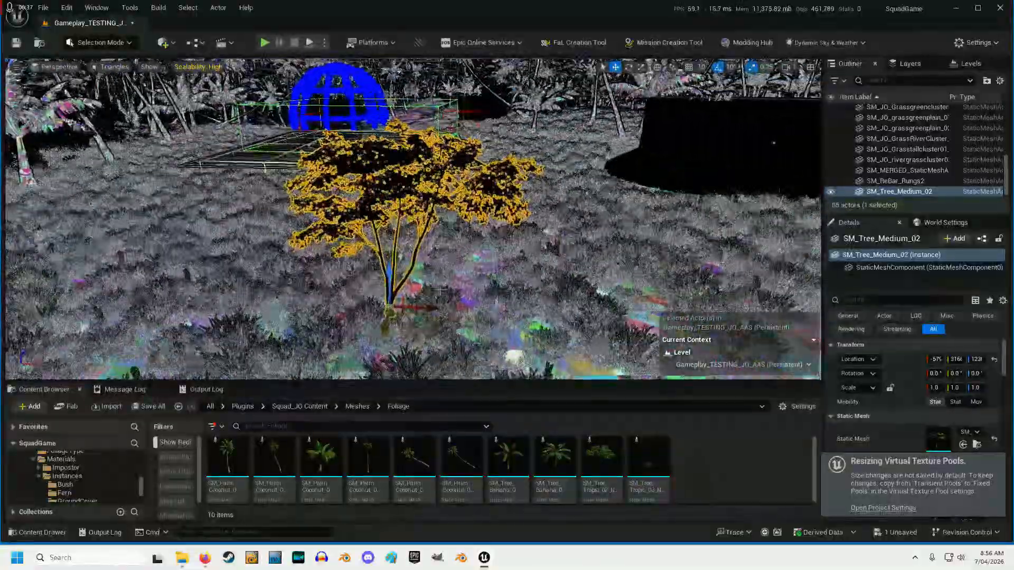
left_click(120, 67)
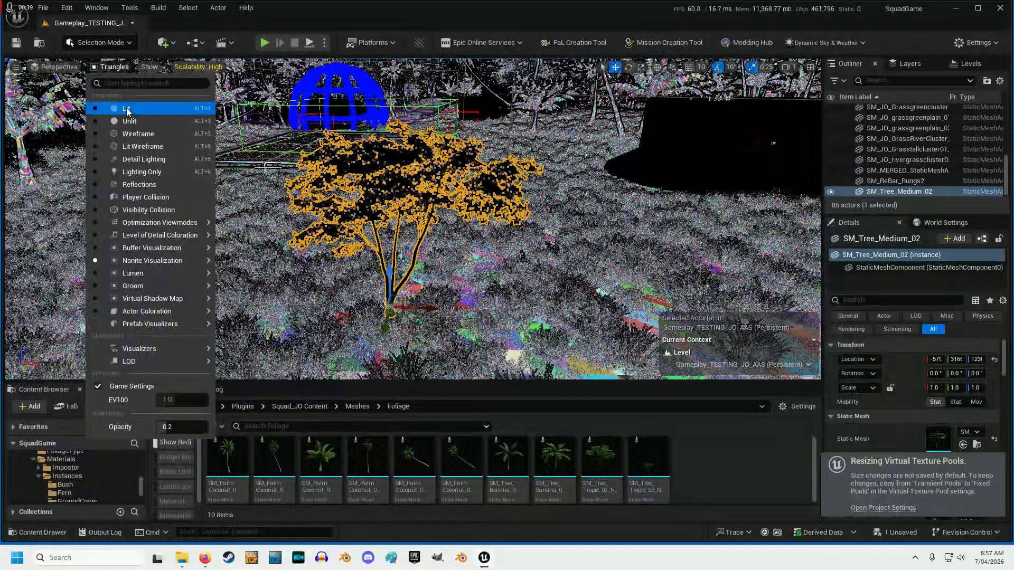
left_click(126, 109)
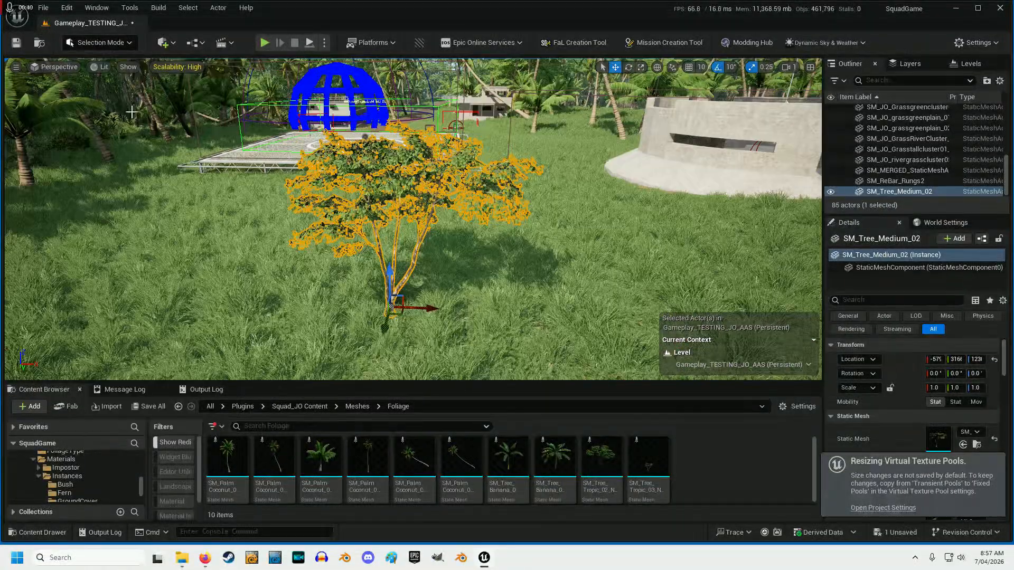
- Switch to Firefox to view the Dave Makes Games YouTube channel's tutorial list, and close the browser window
left_click(207, 564)
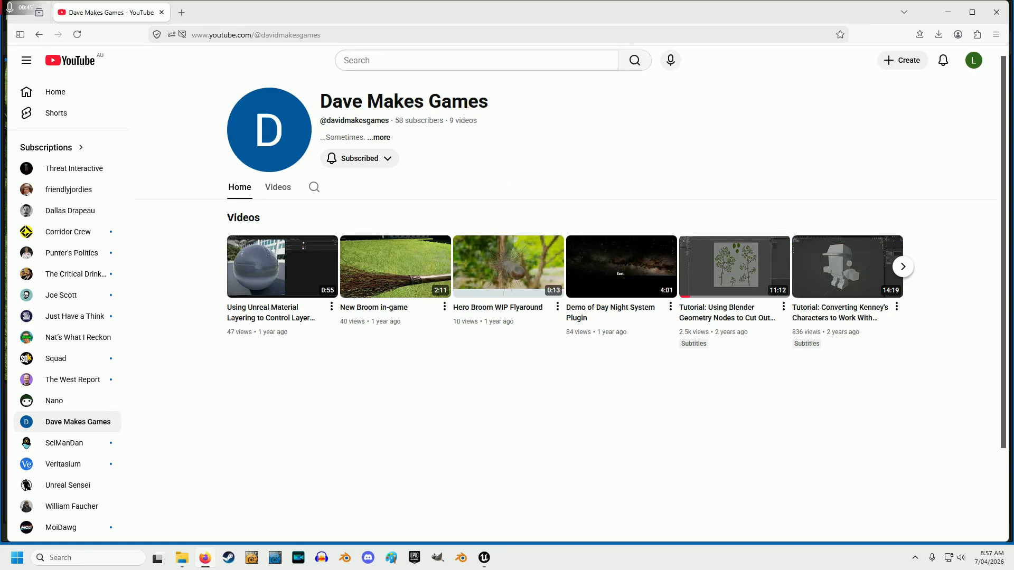
mouse_move(712, 281)
left_click(948, 11)
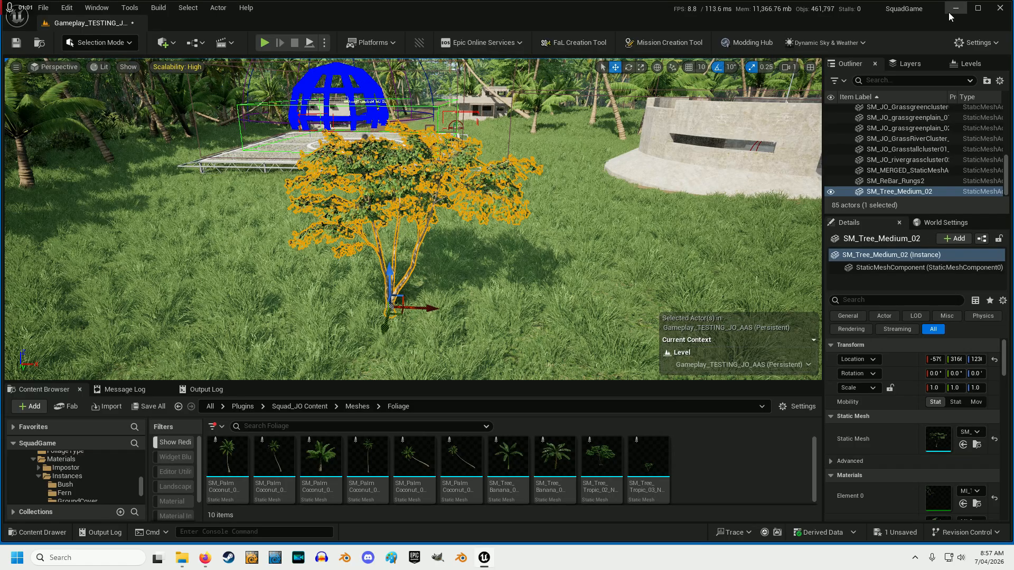
right_click(207, 557)
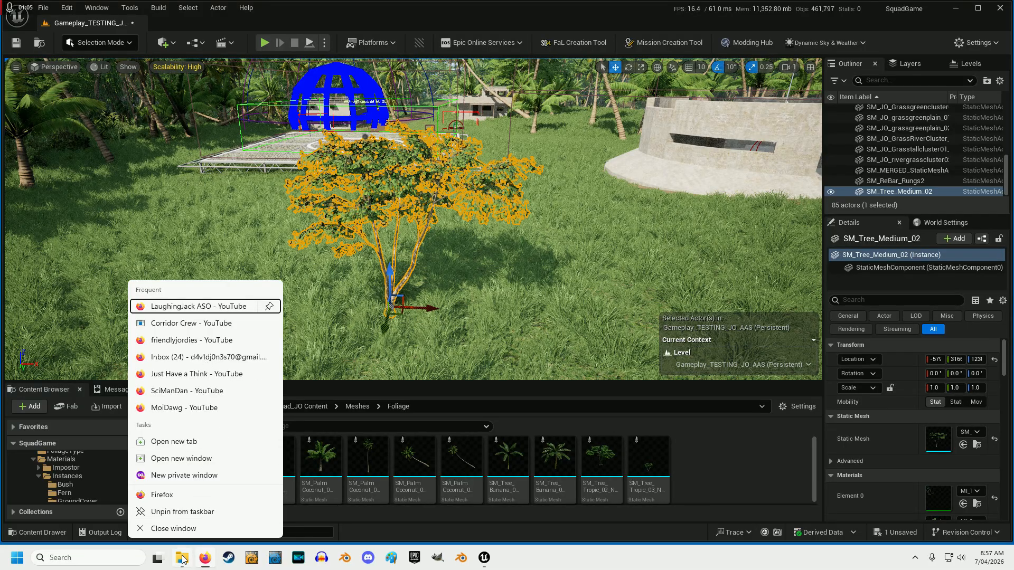
left_click(171, 530)
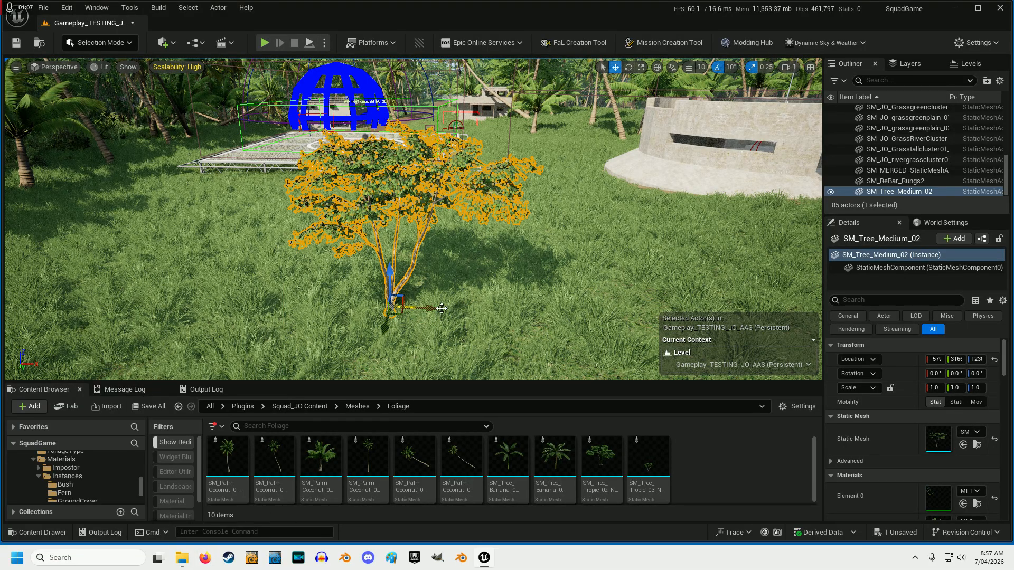
- Delete the SM_Tree_Medium_02 tree from the level
mouse_move(413, 219)
right_mouse_down()
mouse_move(211, 205)
mouse_move(420, 220)
right_mouse_up()
key("w")
right_click_drag(458, 304, 450, 308)
key("s")
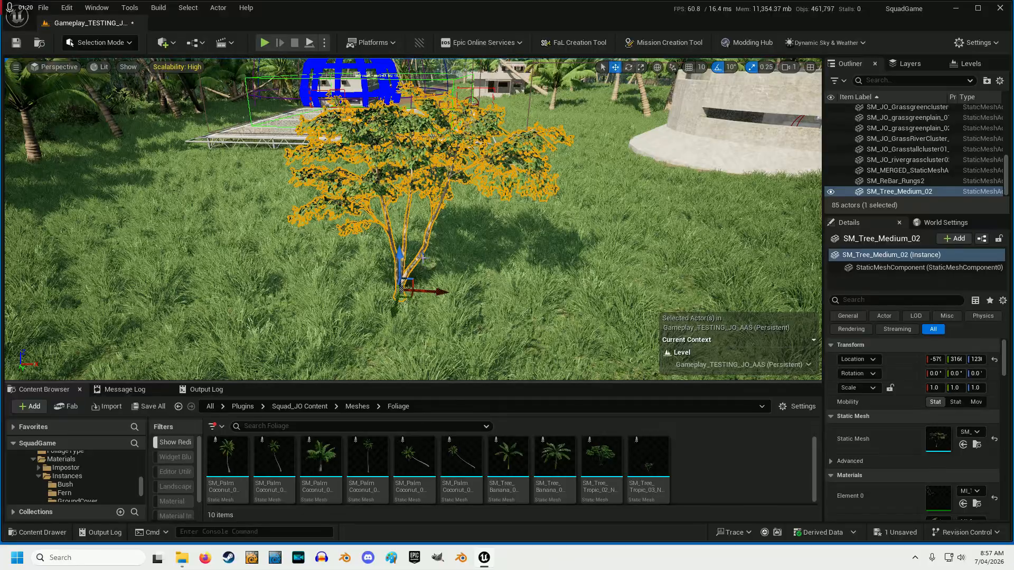
key("Delete")
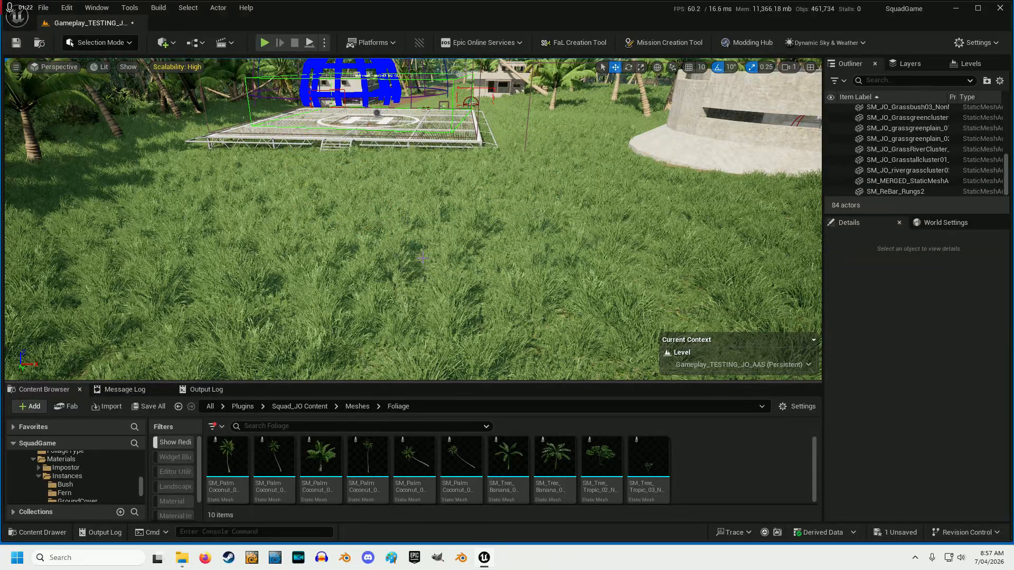
- Enlarge the Content Browser and open the SM_Tree_Medium_02 mesh from Tropical_Jungle_Pack/Meshes/Trees
left_click_drag(449, 383, 437, 248)
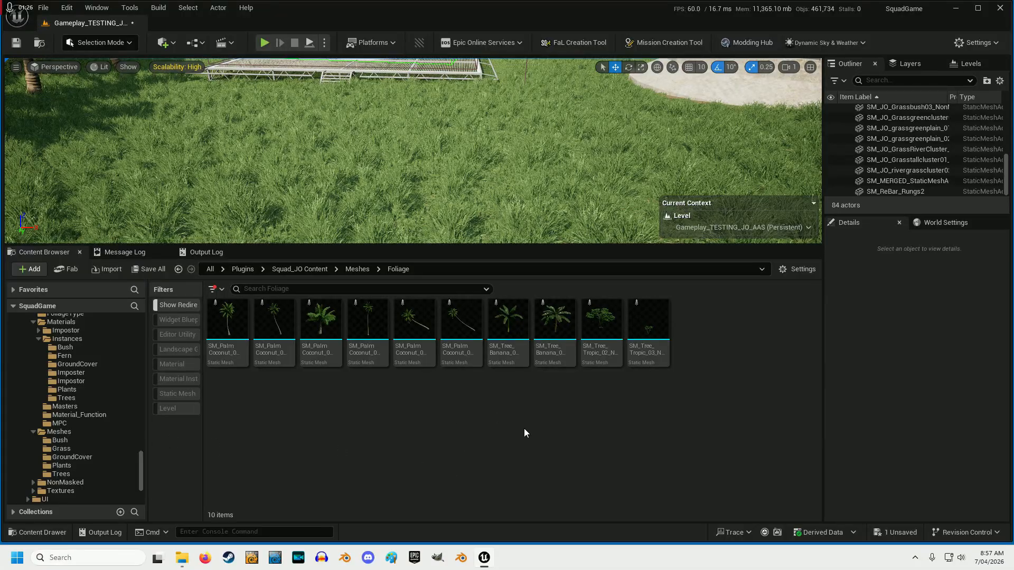
scroll(113, 423, "up", 5)
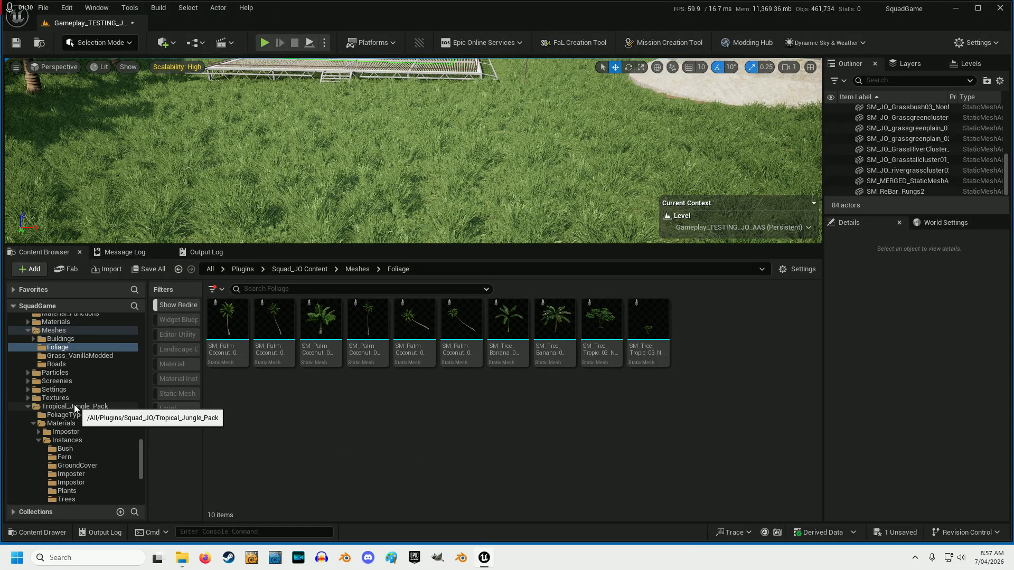
scroll(111, 419, "down", 3)
scroll(111, 419, "down", 2)
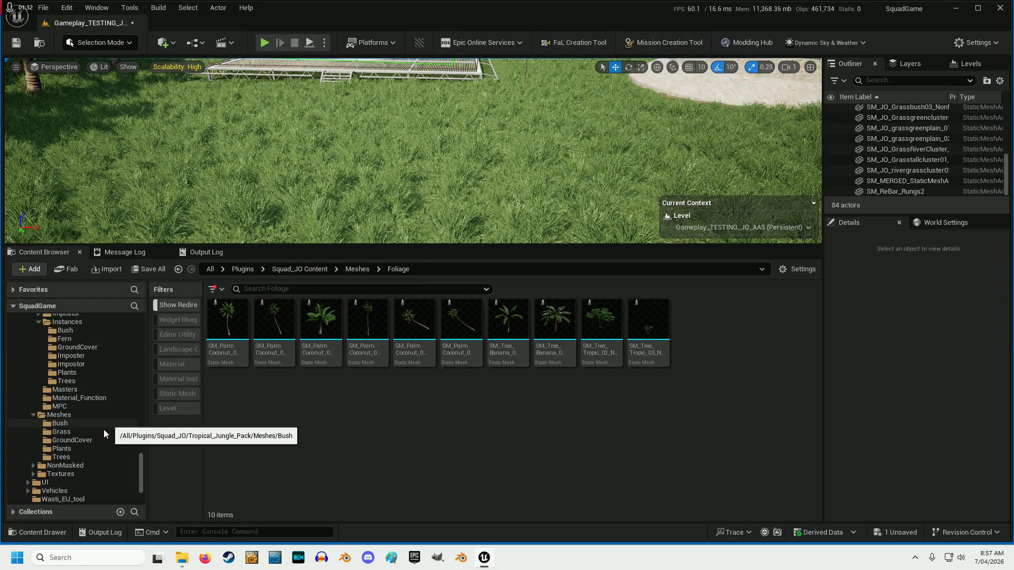
left_click(68, 457)
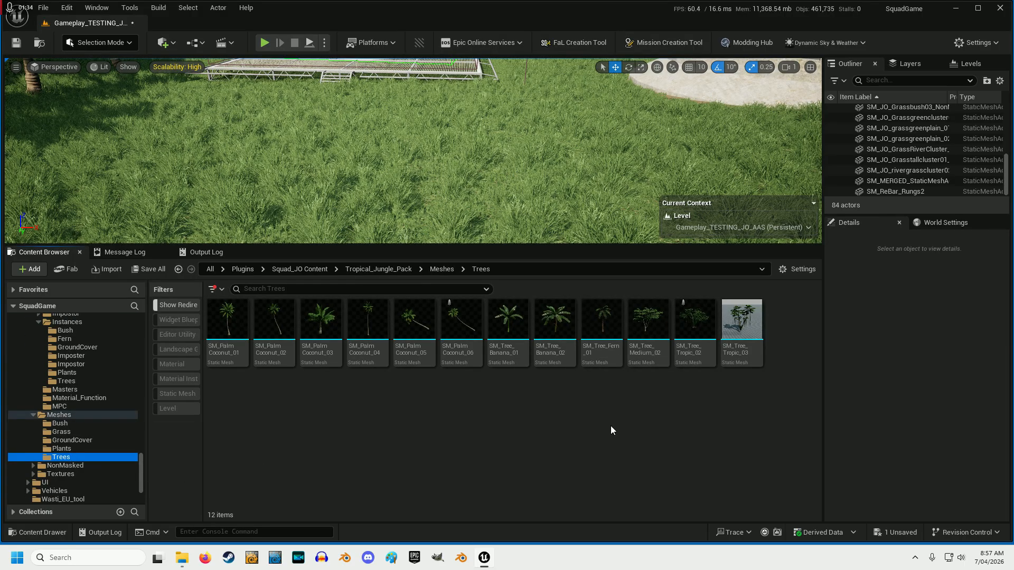
mouse_move(646, 332)
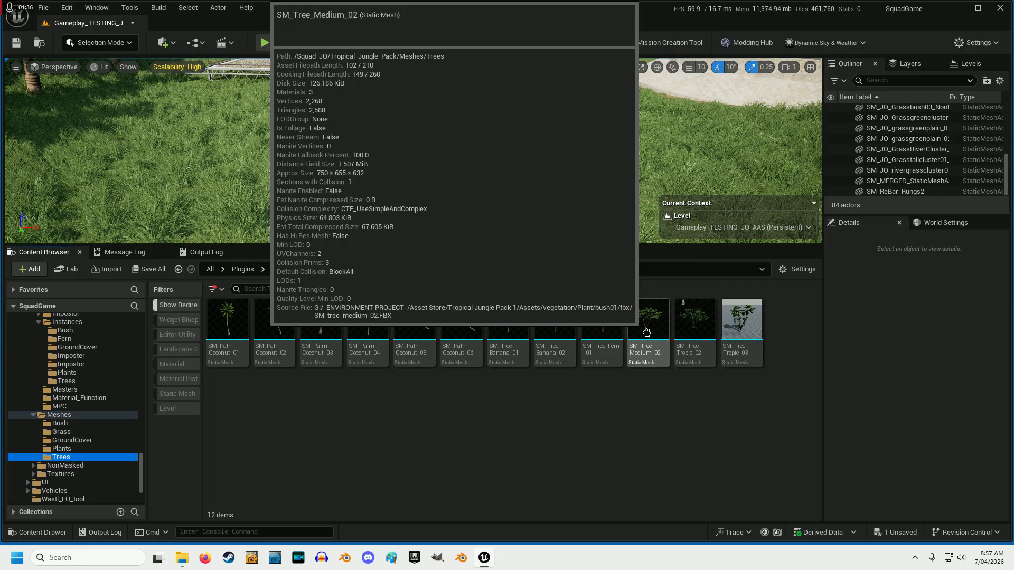
double_click(647, 332)
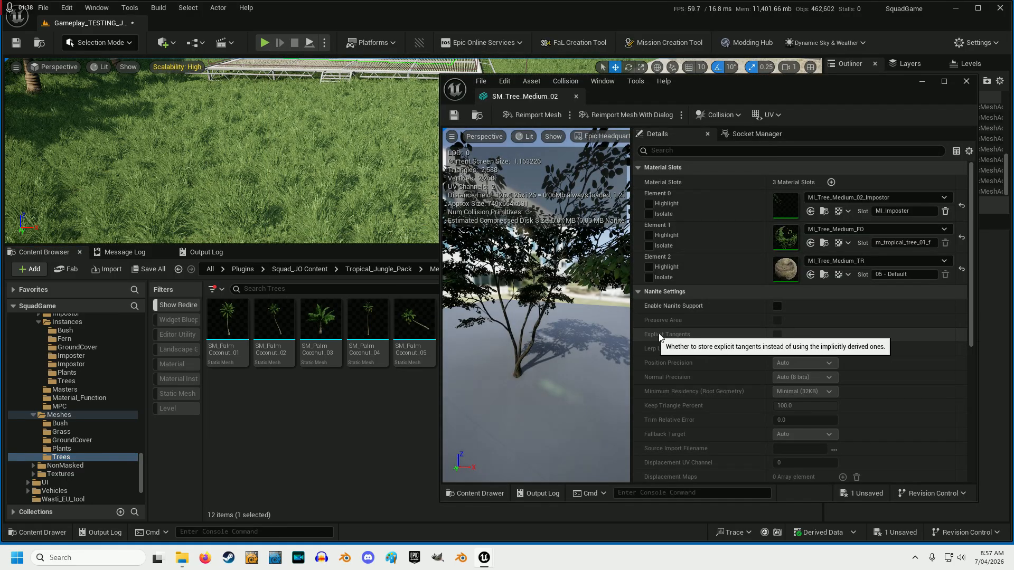
- Review the tree mesh's LOD Settings and General Settings
scroll(713, 361, "down", 10)
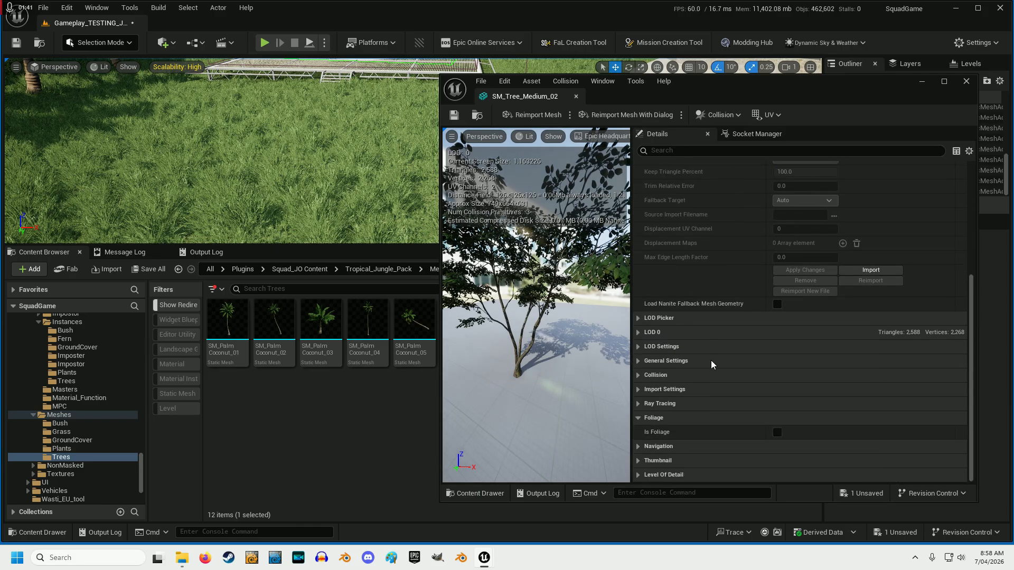
left_click(640, 347)
scroll(736, 372, "down", 5)
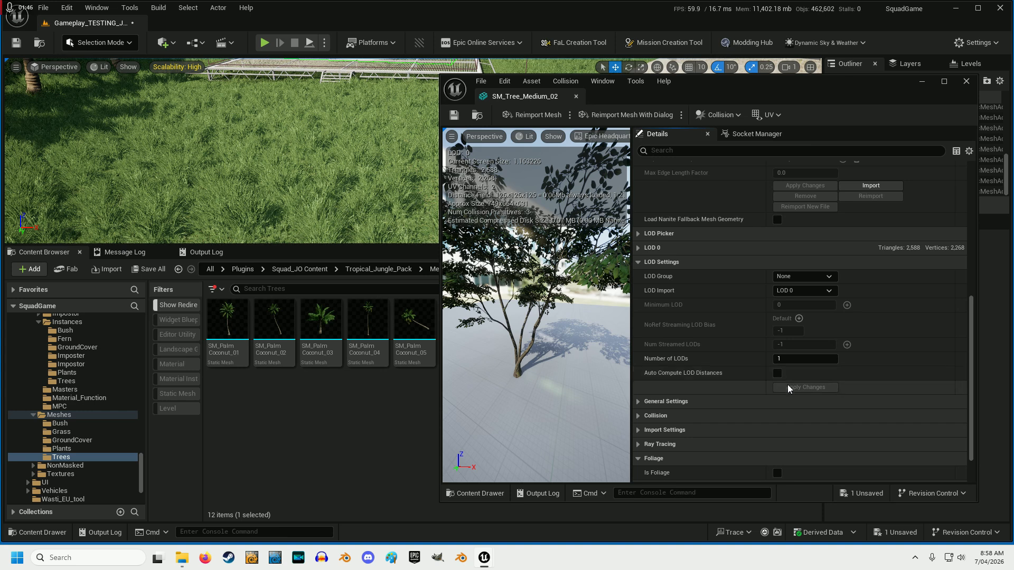
left_click(639, 262)
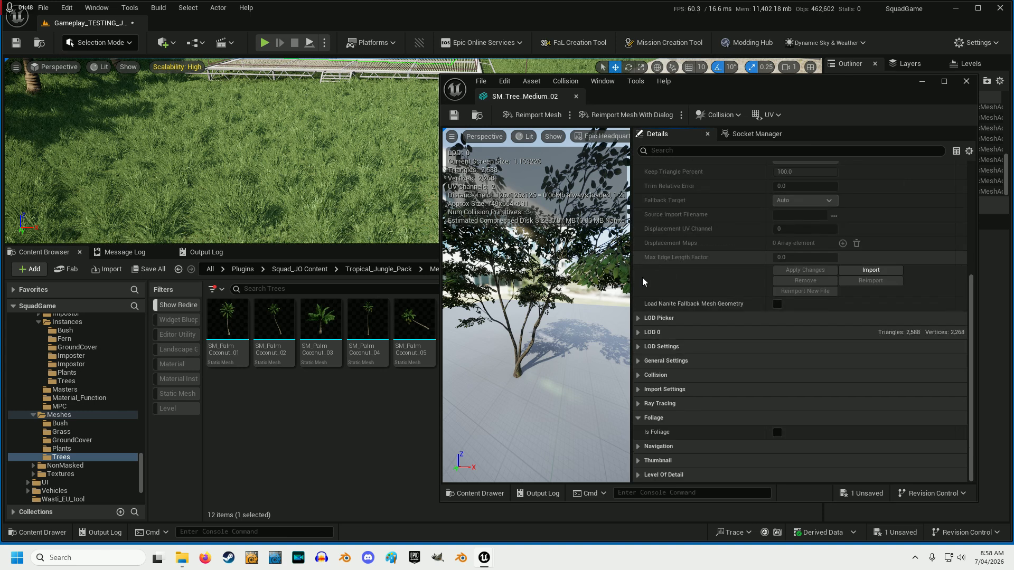
left_click(638, 362)
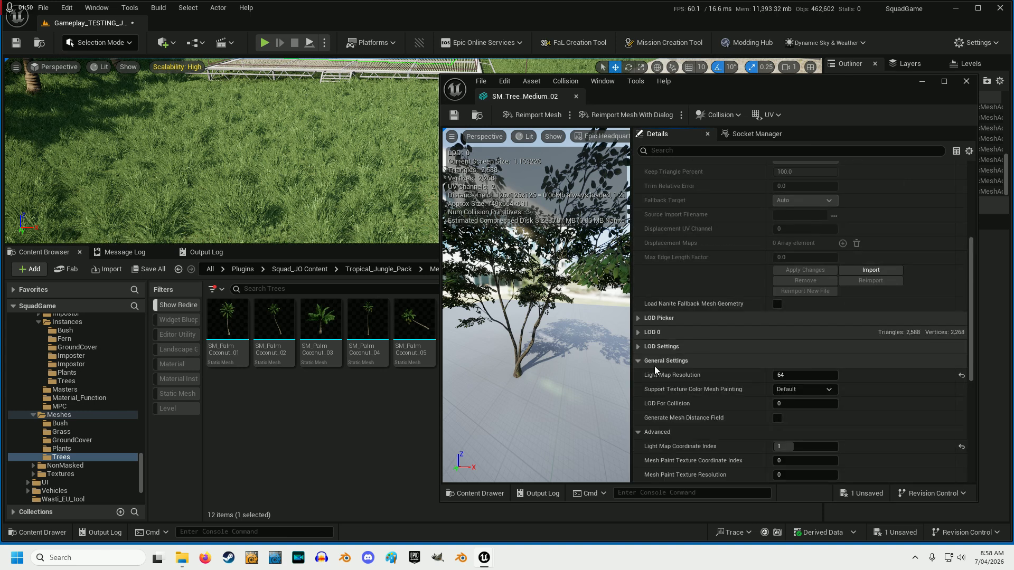
left_click(639, 361)
- Set the tree mesh's collision preset to NoCollision
left_click(755, 375)
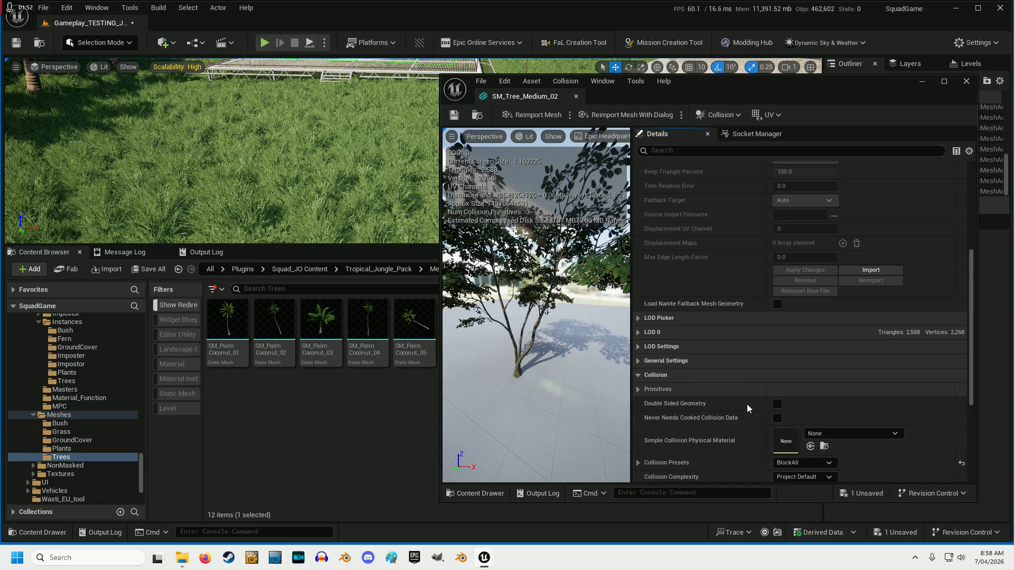
scroll(753, 406, "down", 2)
left_click(803, 412)
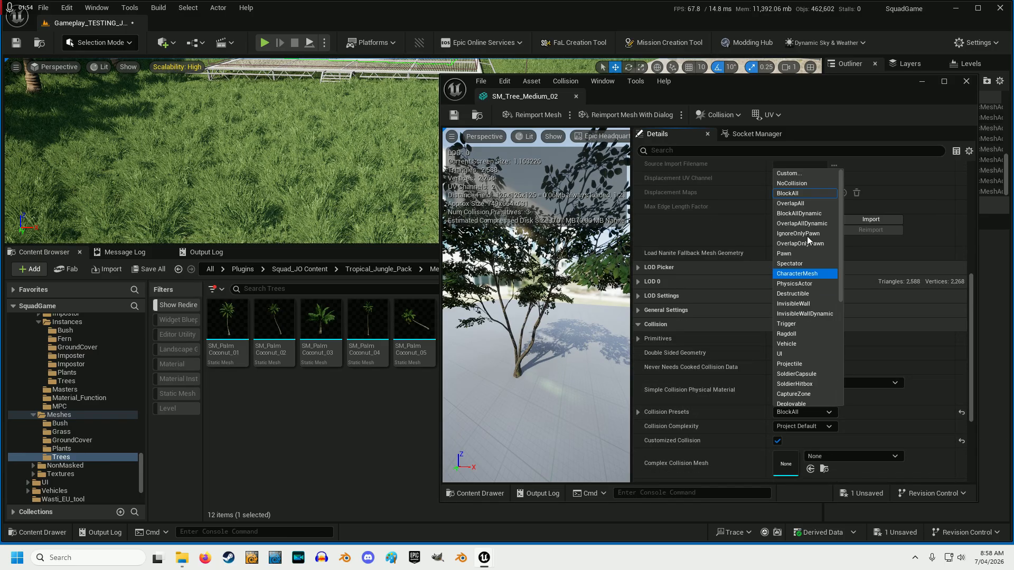
left_click(793, 183)
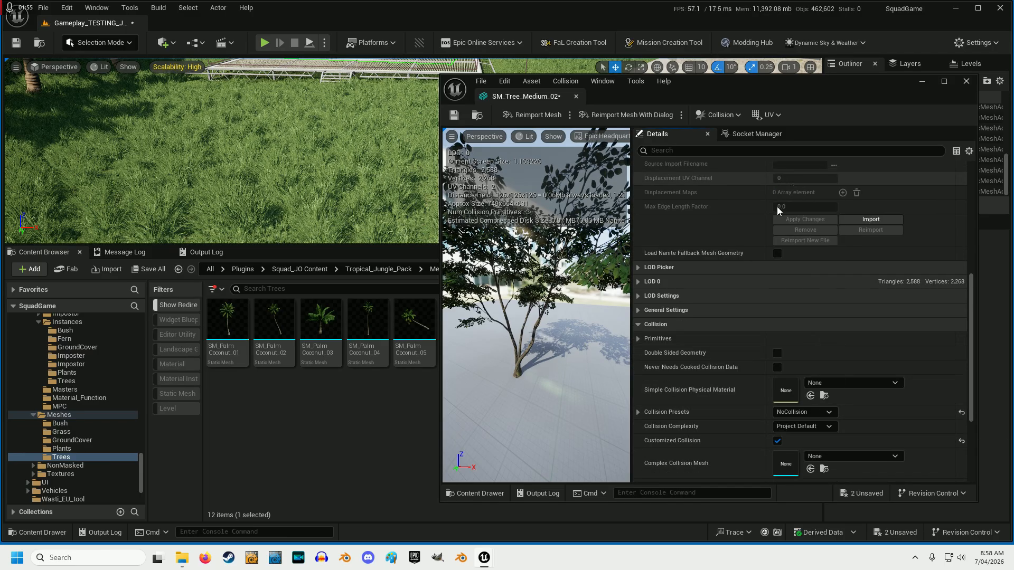
left_click(639, 325)
- Locate the mesh's MI_Tree_Medium_FO material in the Content Browser, then save and close the mesh
scroll(696, 409, "up", 5)
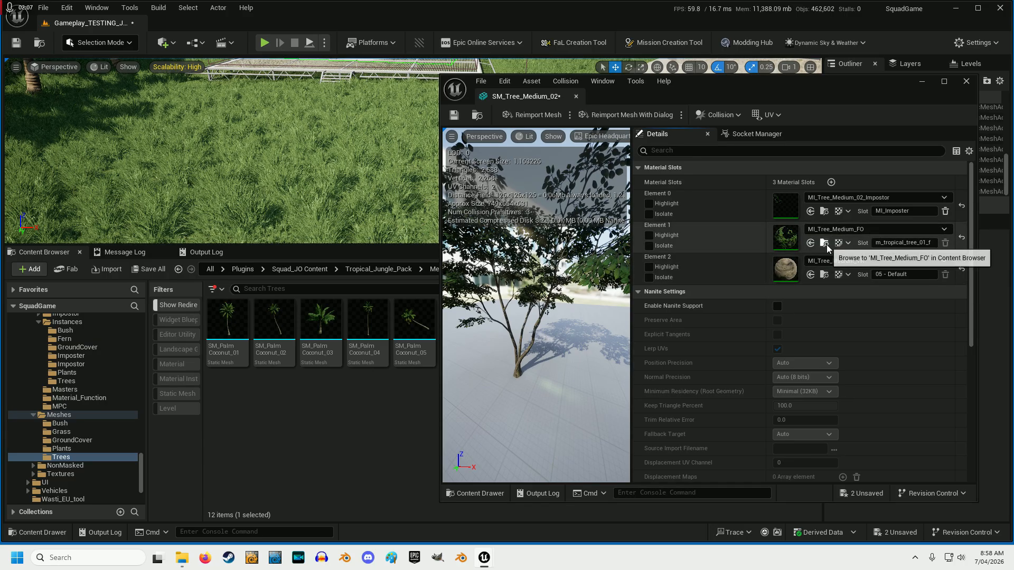
left_click(824, 243)
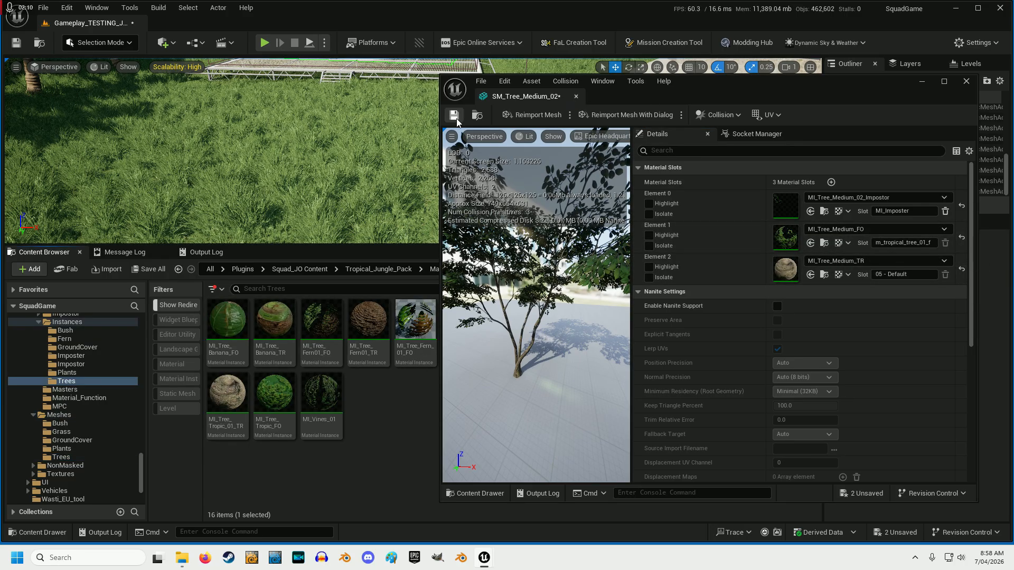
left_click(575, 97)
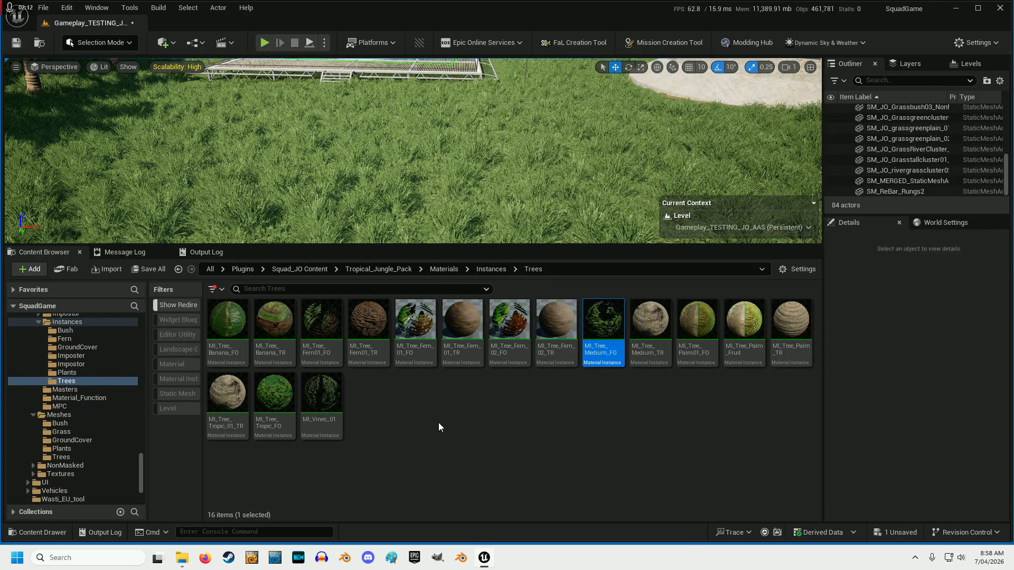
- Open the MI_Tree_Medium_FO material instance, locate its Albedo texture T_Tree_Tropic_02_FO_D in the Content Browser, and close the material
double_click(604, 323)
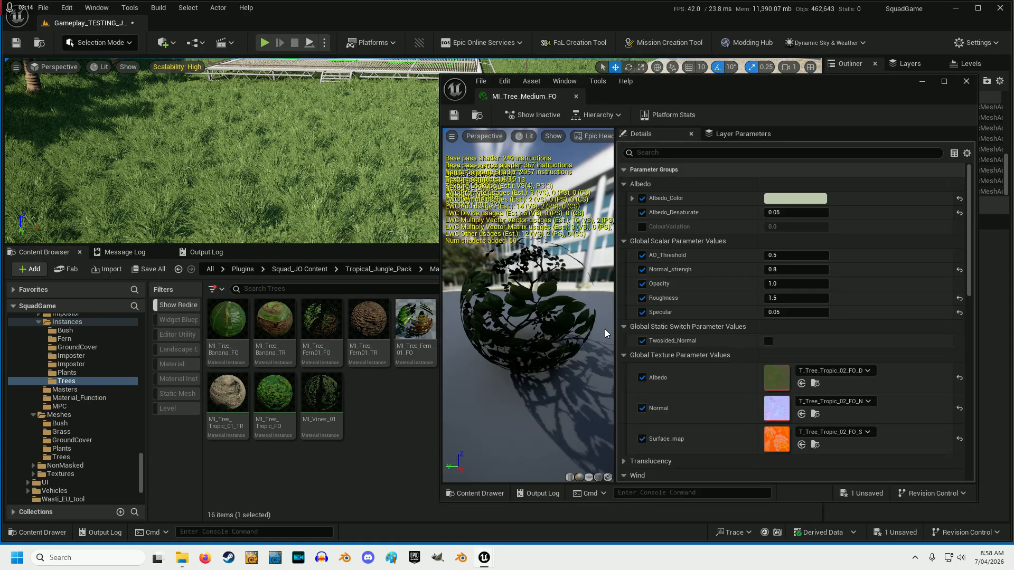
left_click(816, 384)
left_click(575, 96)
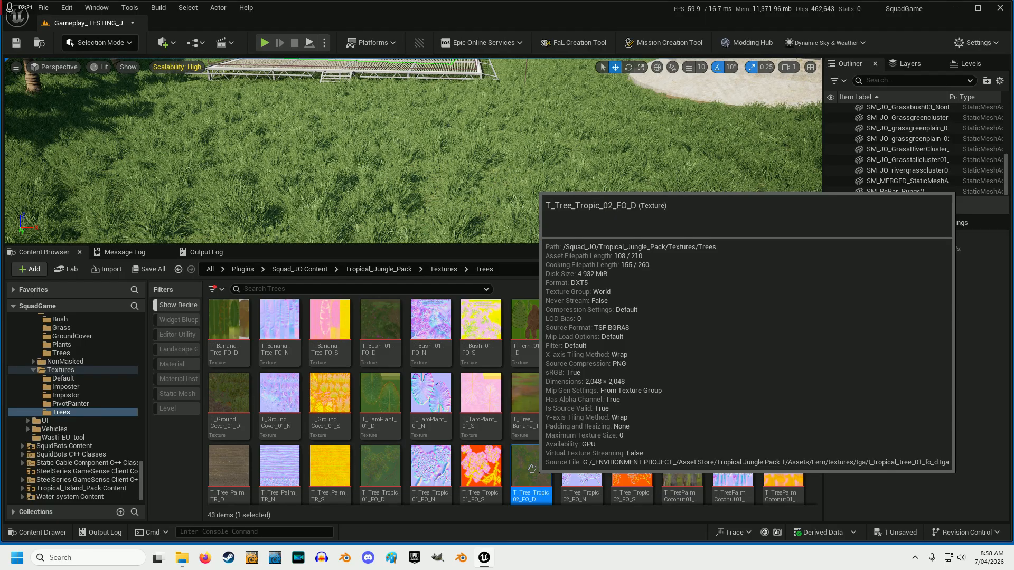
- Export the T_Tree_Tropic_02_FO_D texture as a PNG to E:, UE_TEMP/Foliage conversion/tree/TreeTropic Medium 02
scroll(532, 468, "down", 1)
right_click(534, 436)
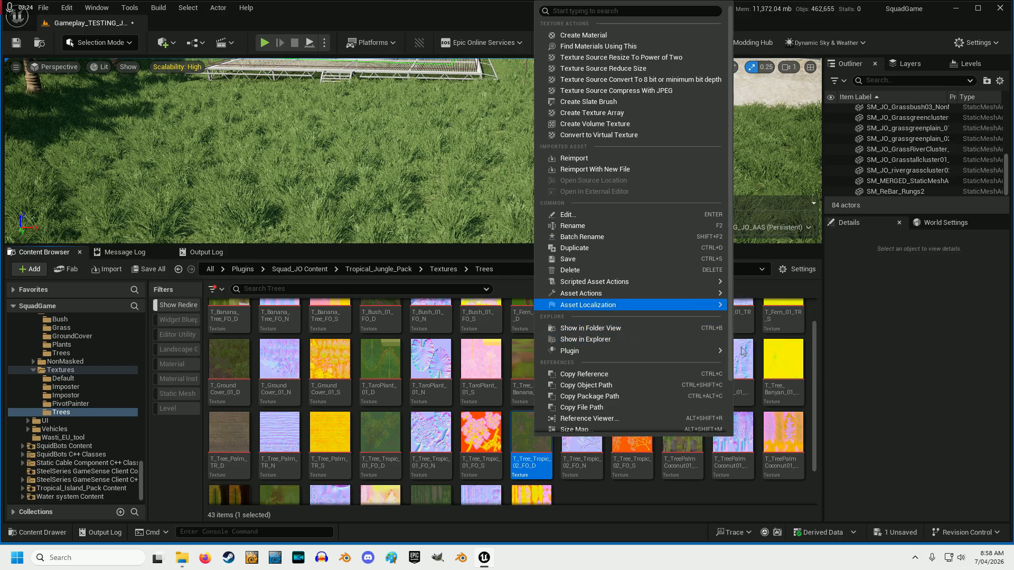
left_click(749, 357)
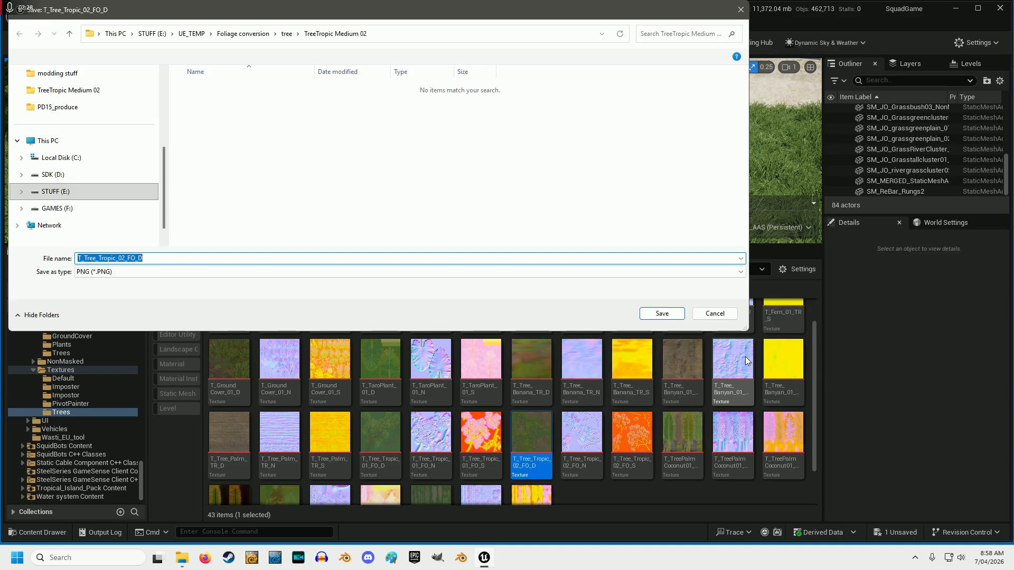
left_click(21, 191)
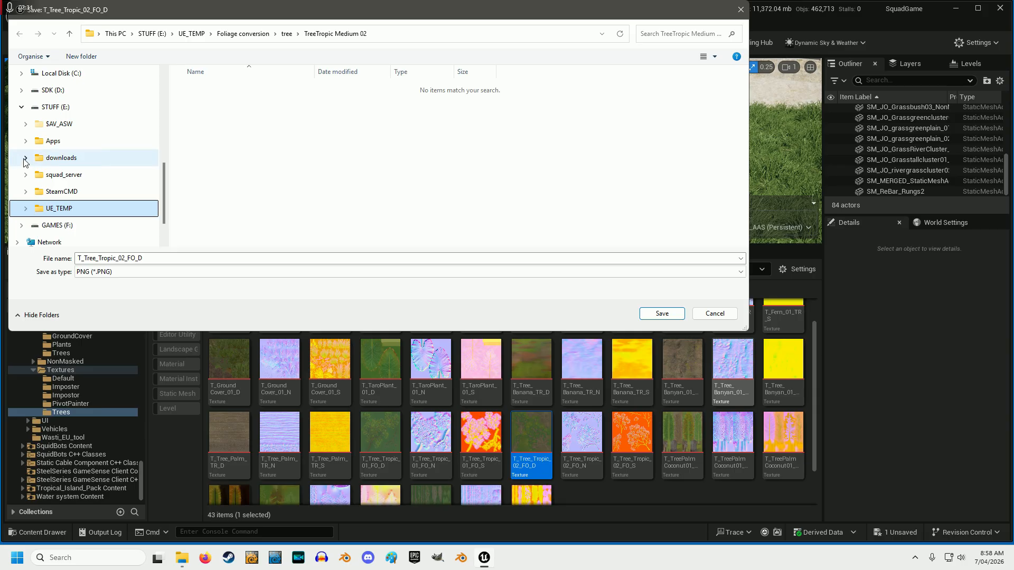
left_click(26, 208)
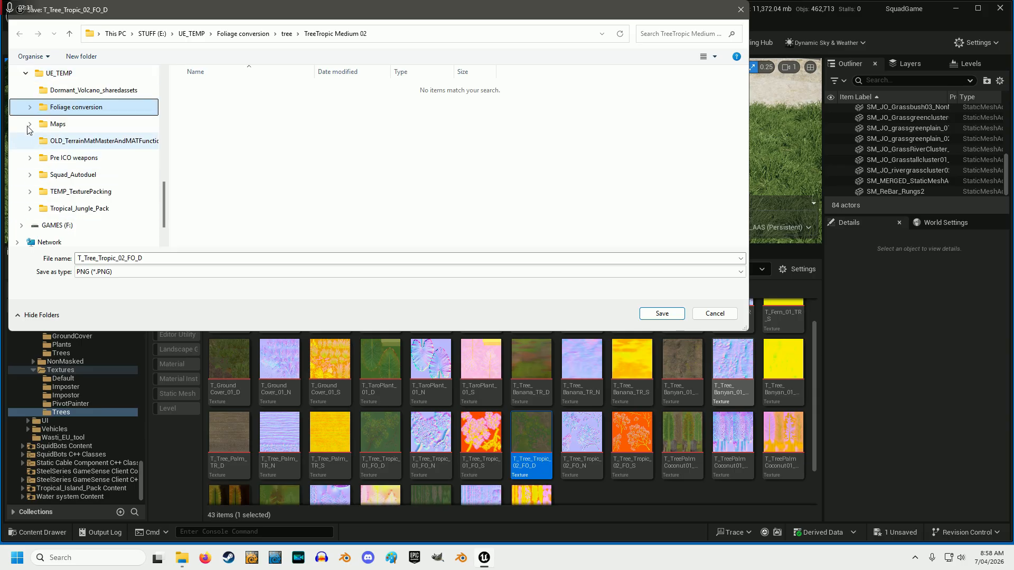
left_click(30, 109)
left_click(34, 140)
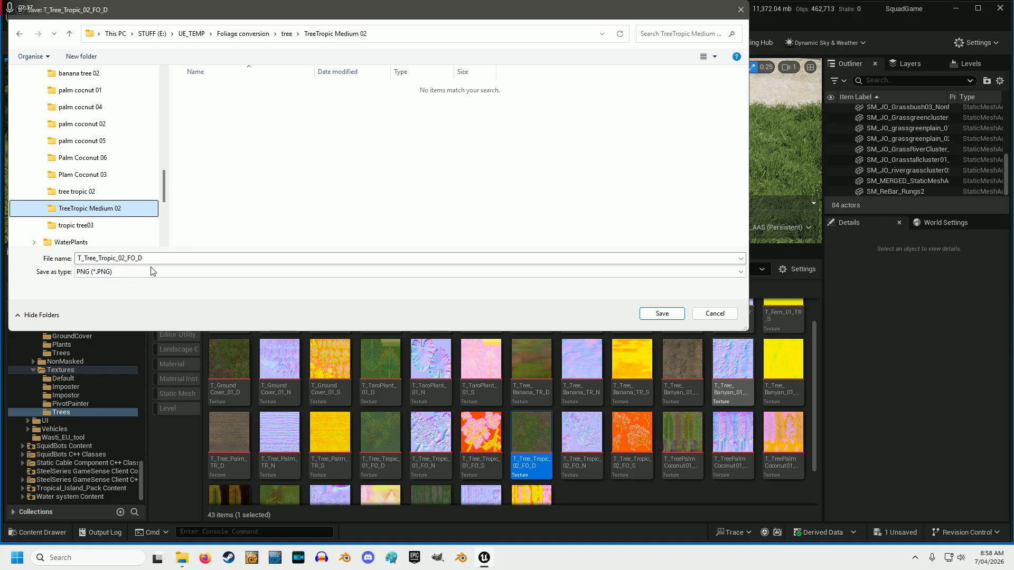
left_click(663, 314)
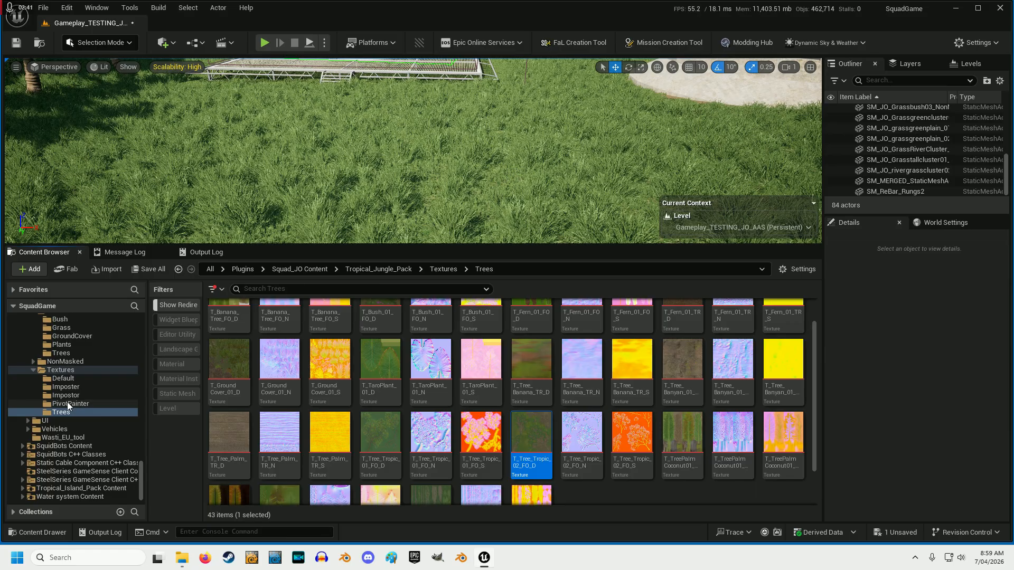
- Export the SM_Tree_Medium_02 static mesh from Meshes/Trees as an FBX file to the TreeTropic Medium 02 folder with the default export options
scroll(68, 401, "up", 1)
left_click(60, 369)
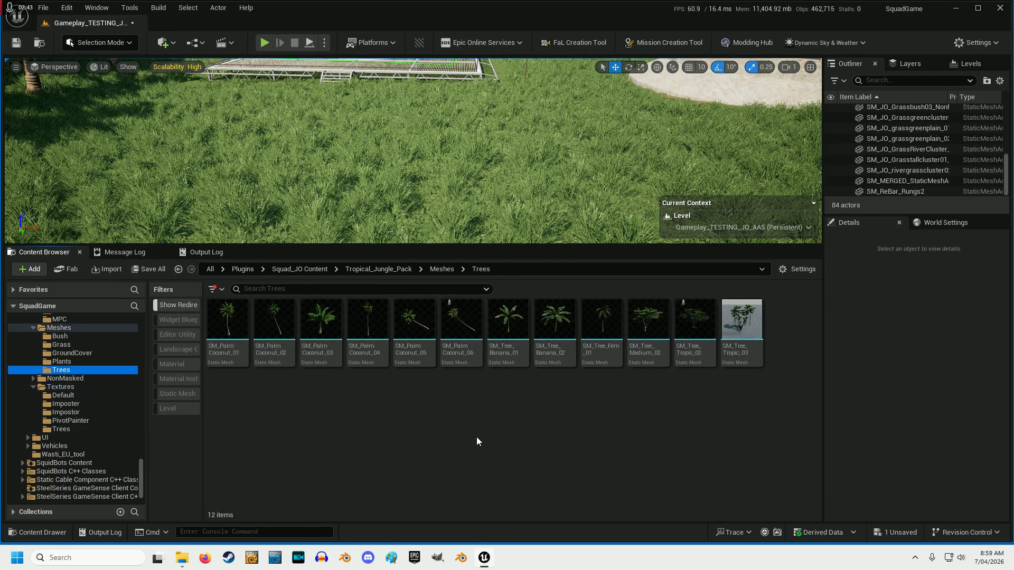
left_click(649, 327)
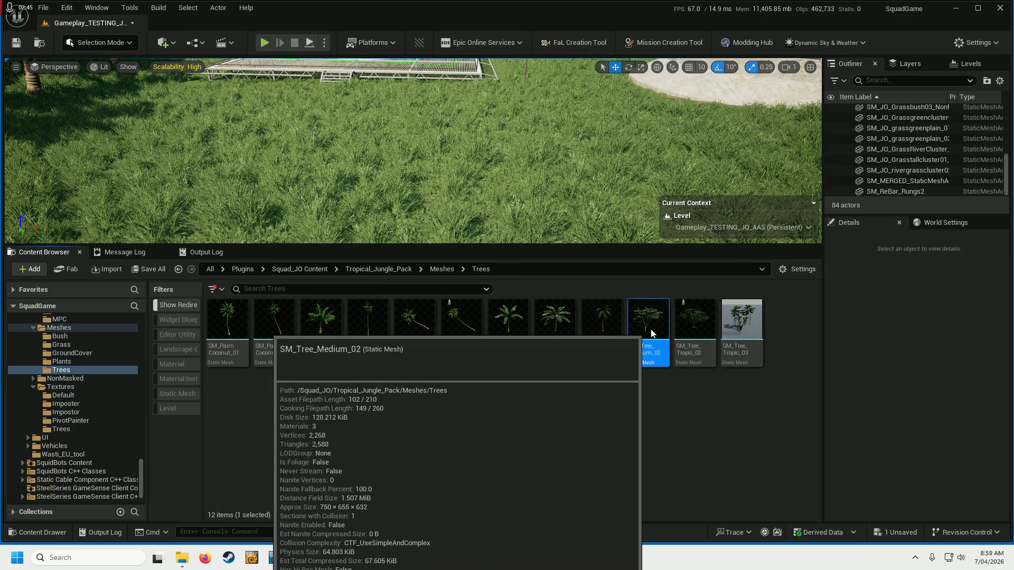
right_click(651, 332)
mouse_move(659, 335)
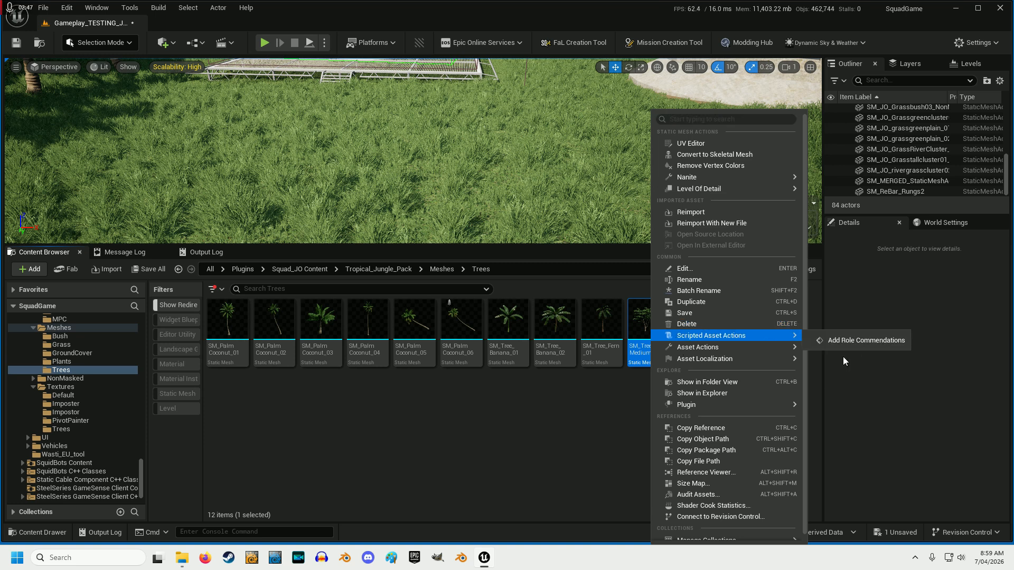
left_click(818, 410)
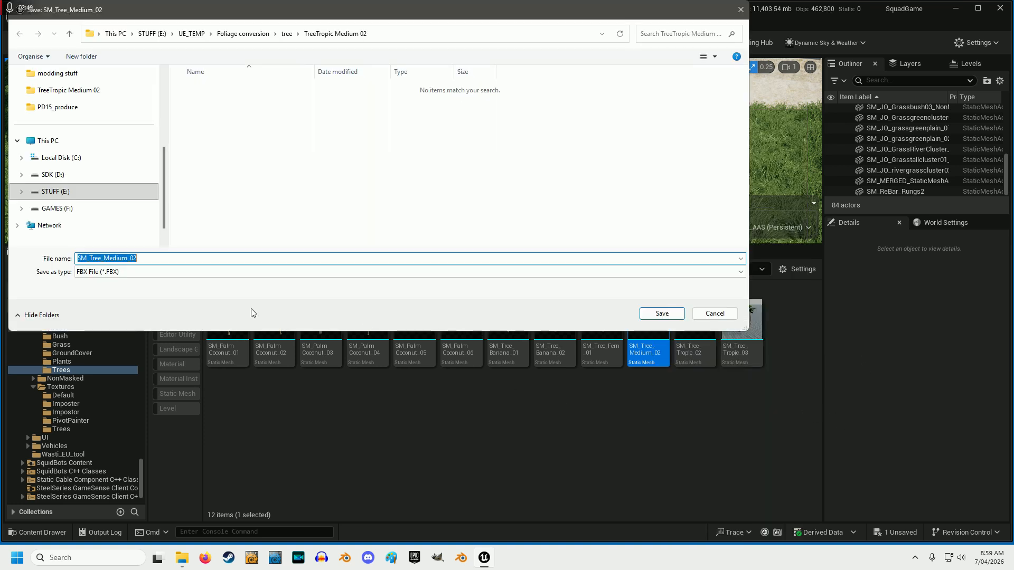
left_click(663, 315)
scroll(552, 270, "down", 5)
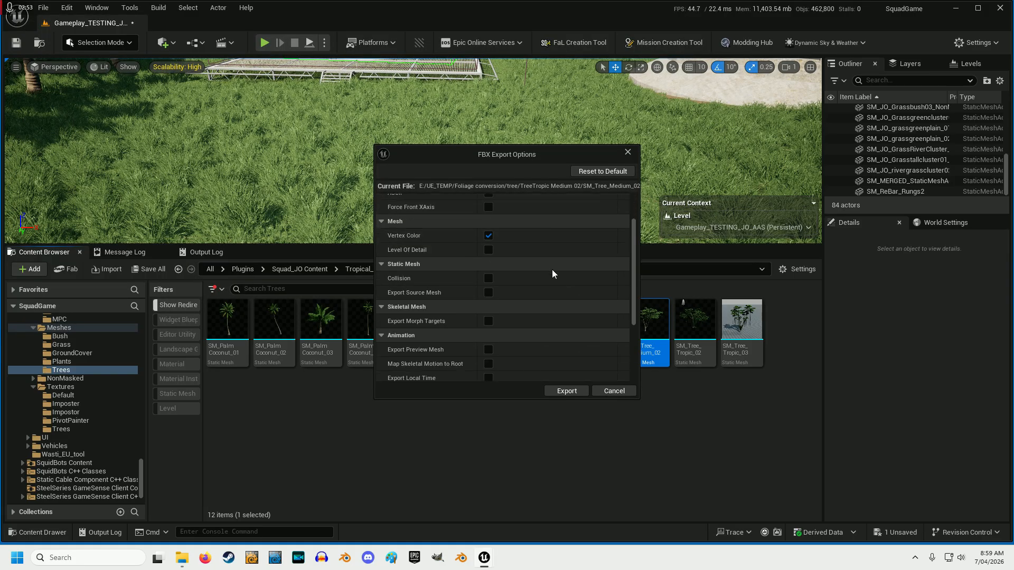
scroll(555, 370, "up", 5)
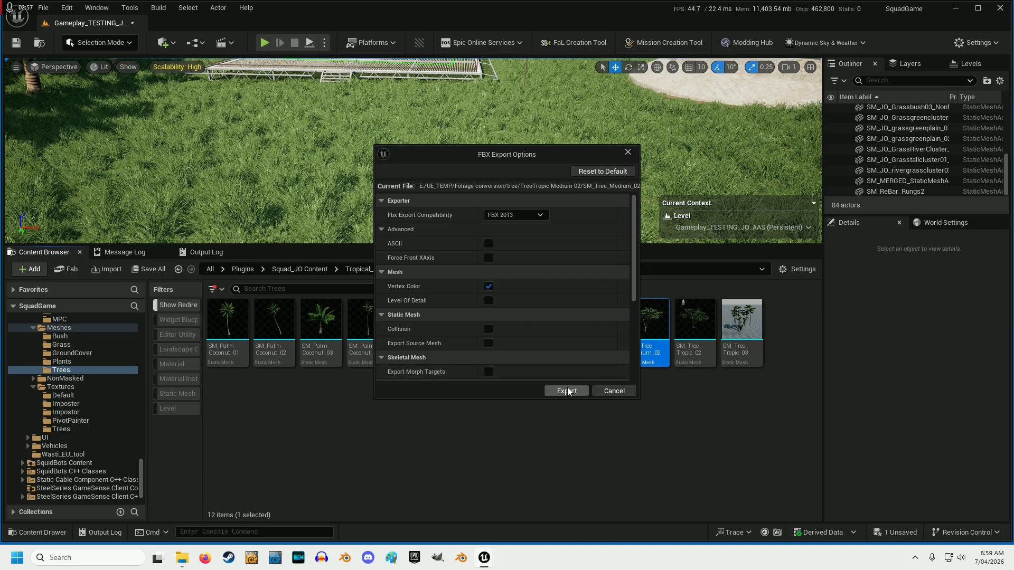
left_click(567, 391)
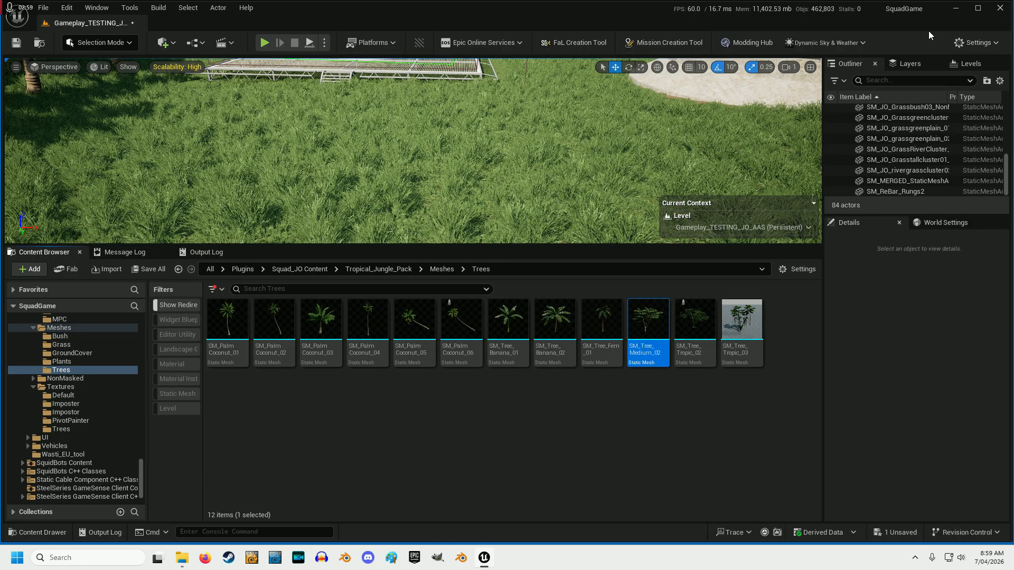
- Switch to GIMP and open T_Tree_Tropic_02_FO_D.PNG from E:, UE_TEMP/Foliage conversion/tree/TreeTropic Medium 02
left_click(956, 9)
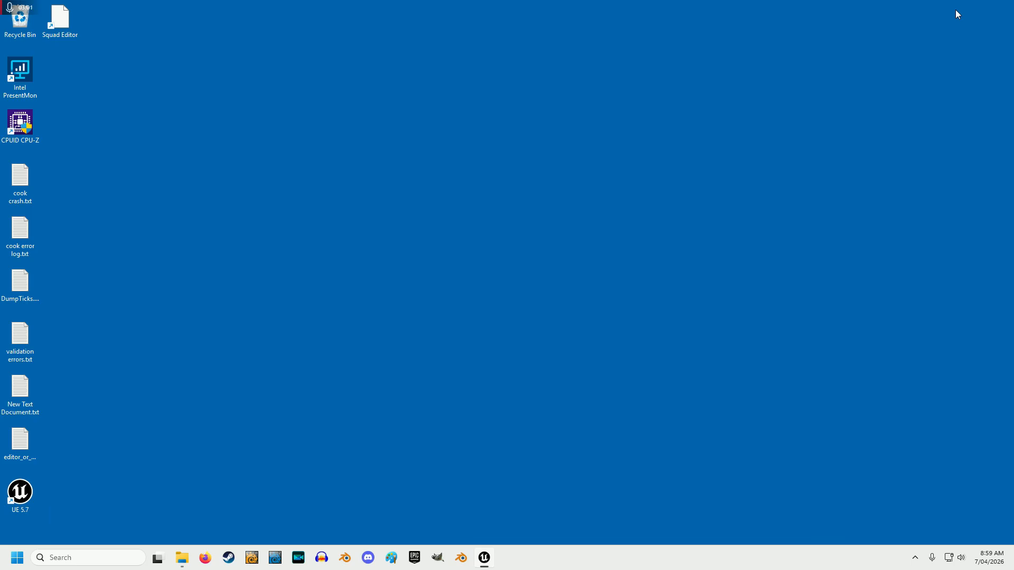
left_click(438, 558)
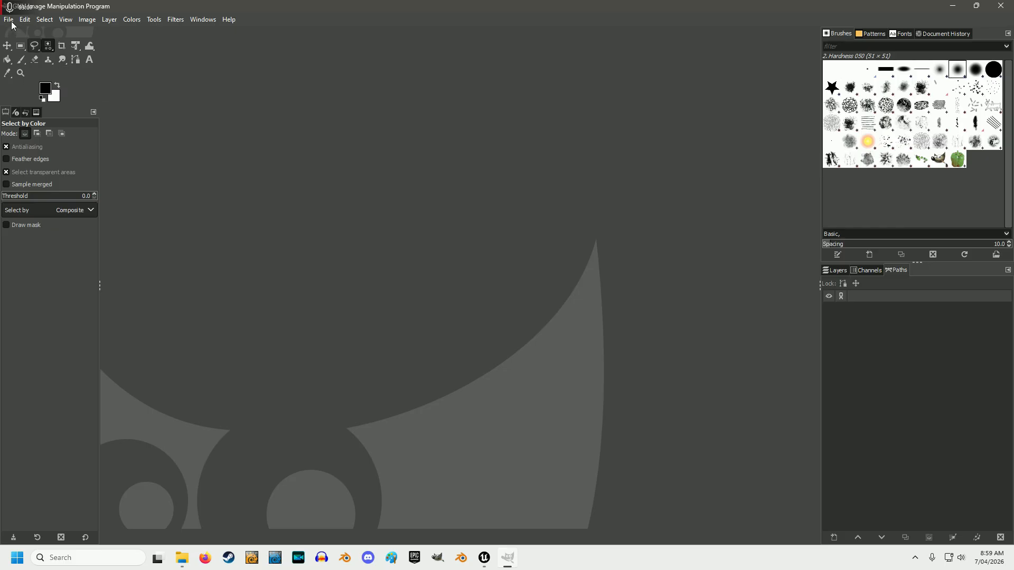
left_click(9, 21)
left_click(9, 21)
left_click(10, 21)
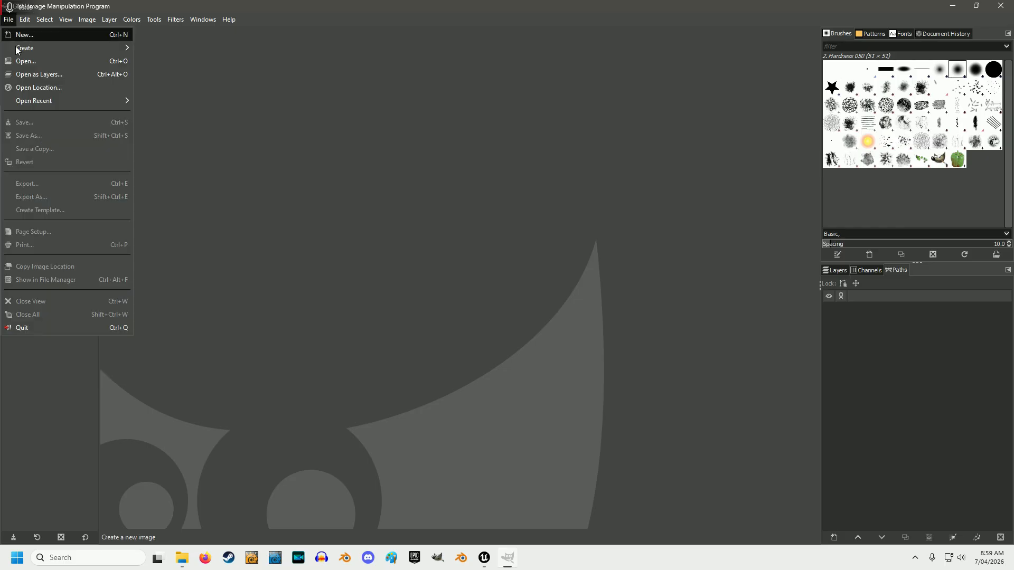
left_click(21, 62)
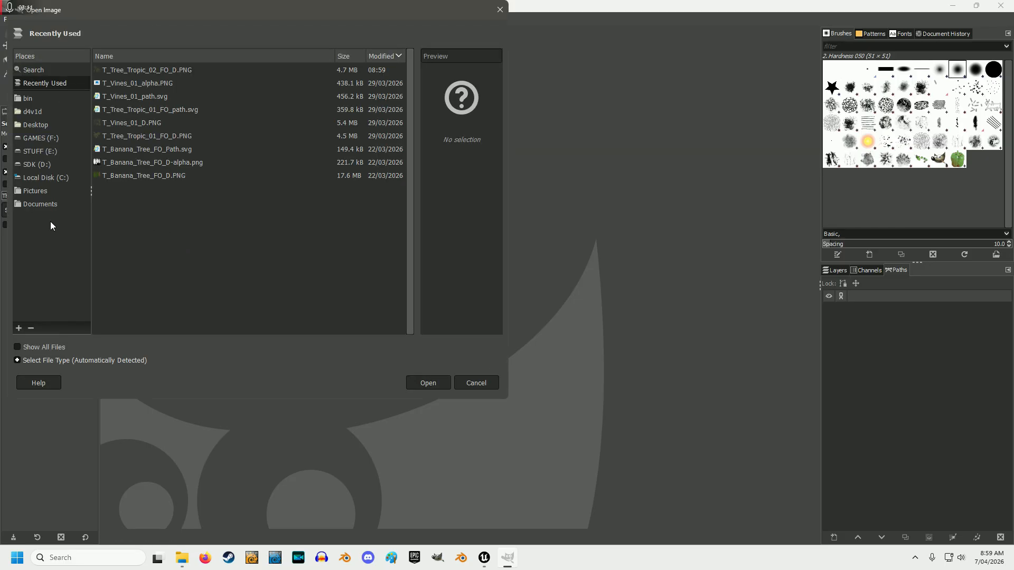
left_click(37, 151)
double_click(112, 122)
double_click(114, 83)
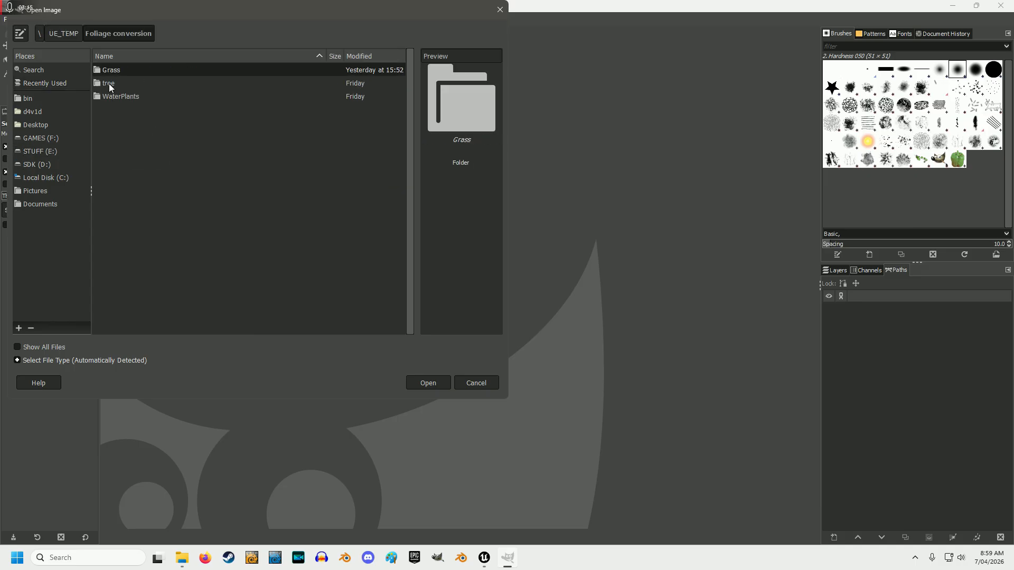
double_click(109, 83)
double_click(128, 188)
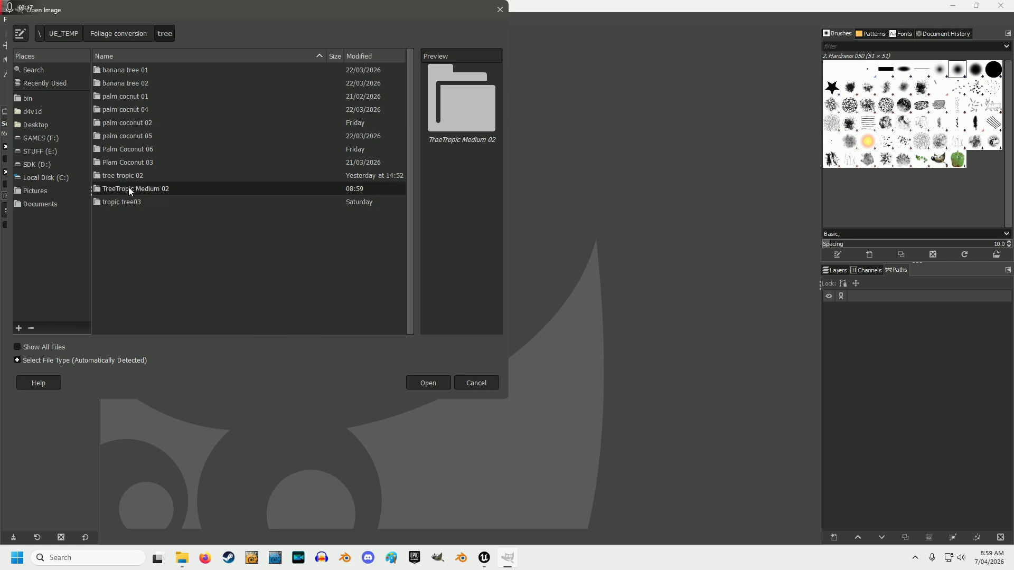
left_click(142, 84)
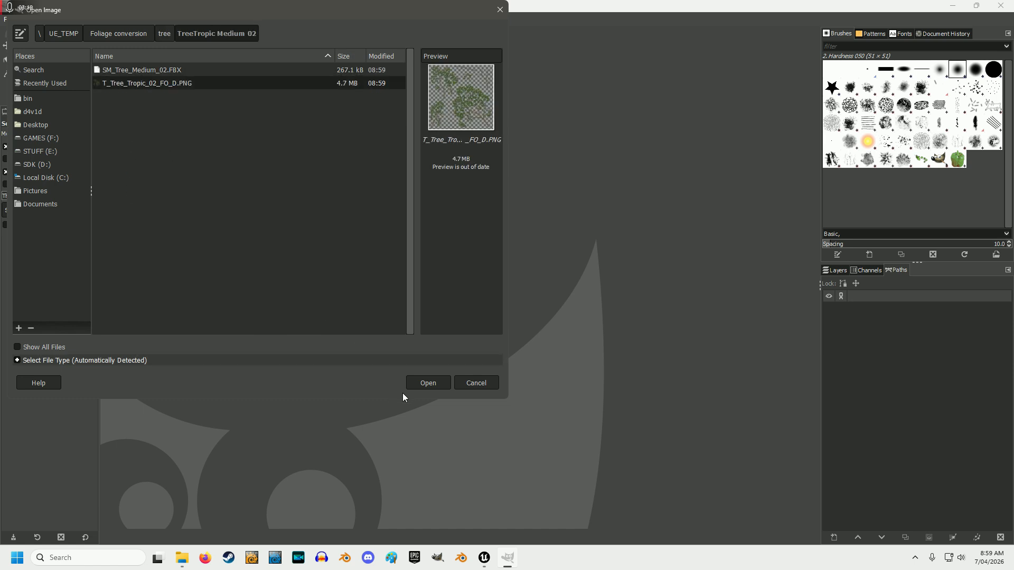
left_click(427, 383)
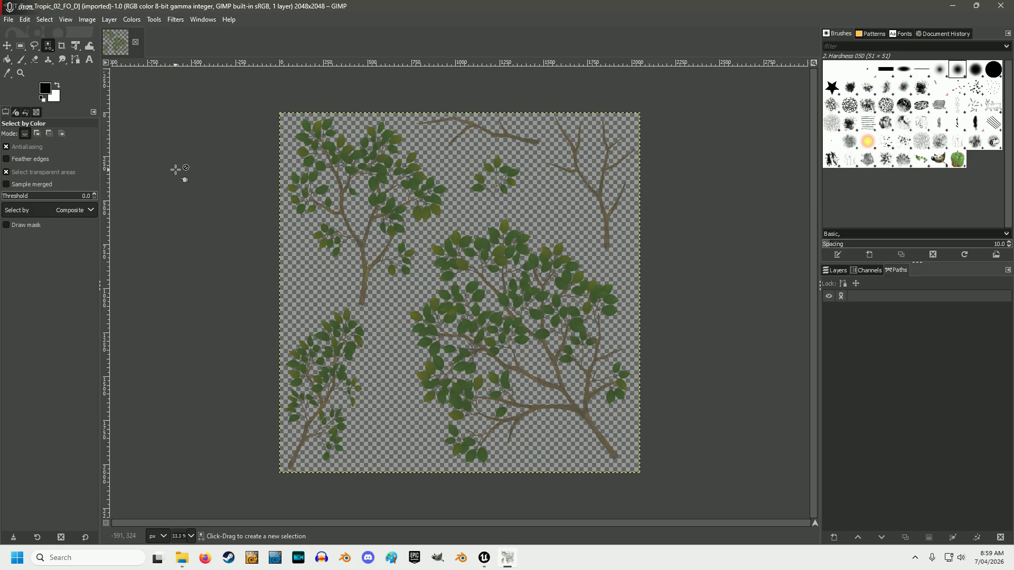
- Decompose the leaf texture with the RGBA color model into separate images instead of layers
left_click(132, 20)
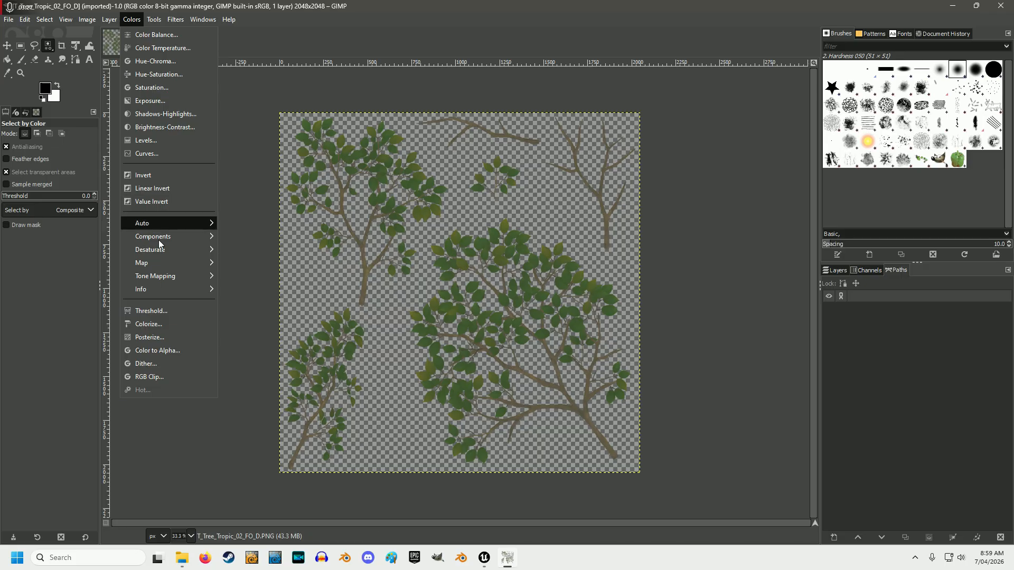
mouse_move(159, 239)
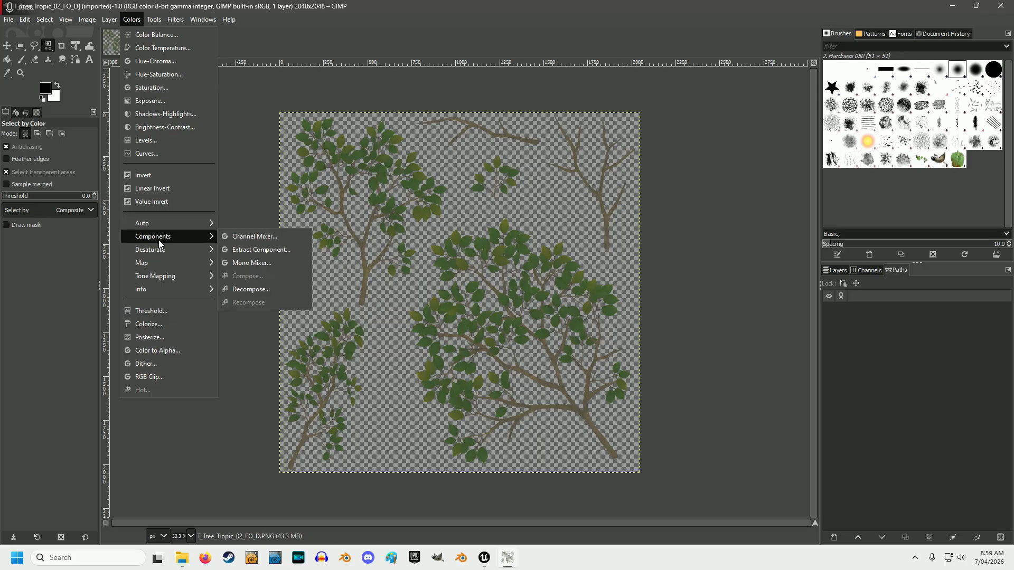
left_click(252, 288)
left_click(512, 274)
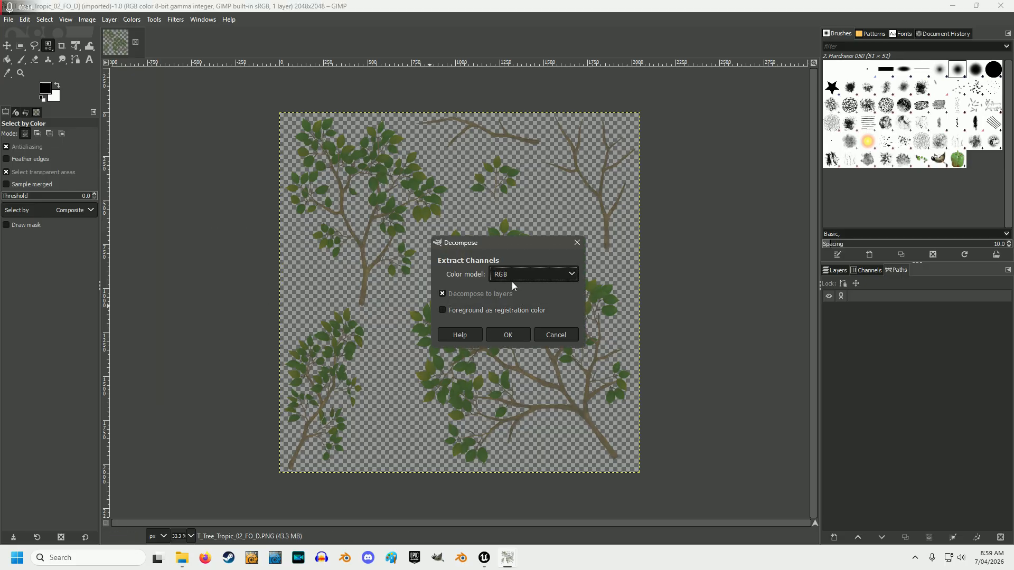
left_click(510, 302)
left_click(468, 292)
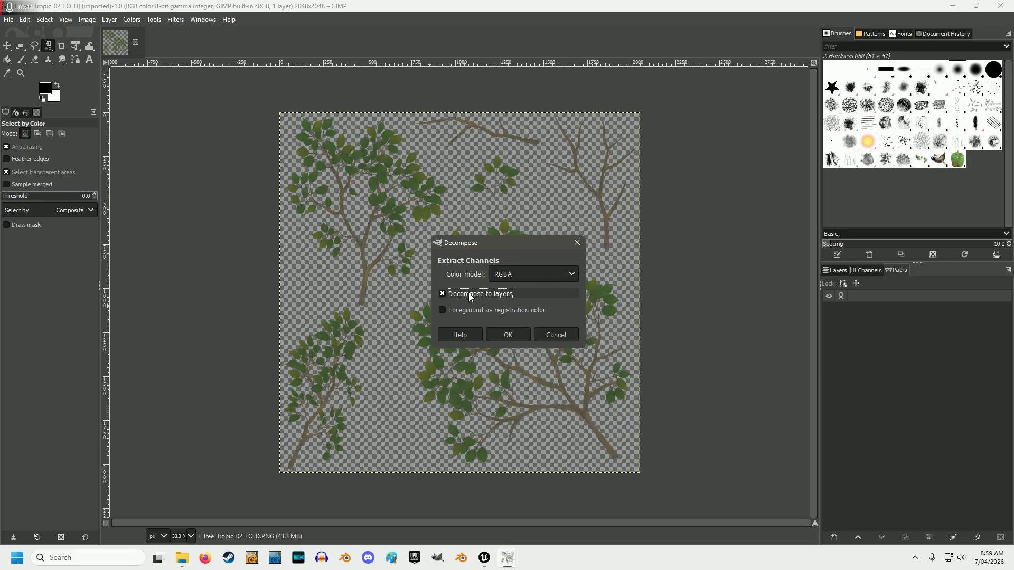
left_click(507, 334)
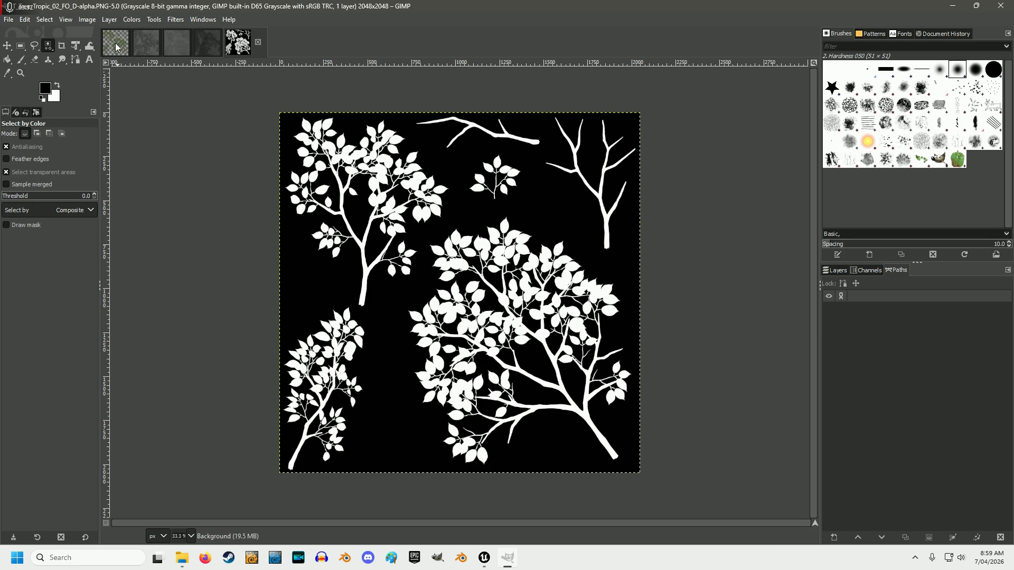
- Close the original texture and the red, green and blue channel images, keeping only the alpha image open
left_click(118, 47)
left_click(136, 44)
left_click(136, 44)
left_click(136, 43)
left_click(135, 44)
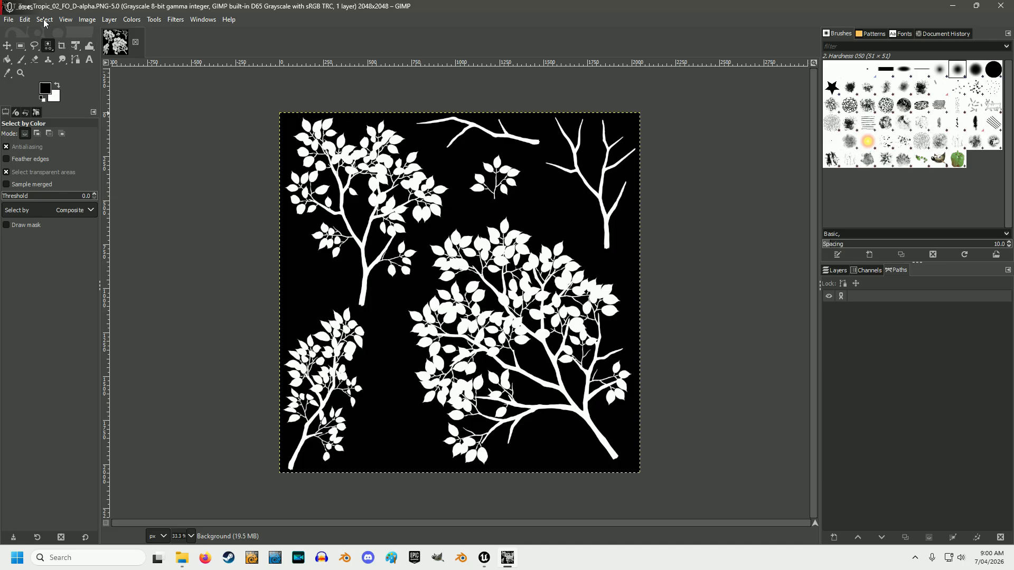
- Select the entire black background of the alpha image by color
left_click(45, 21)
left_click(63, 88)
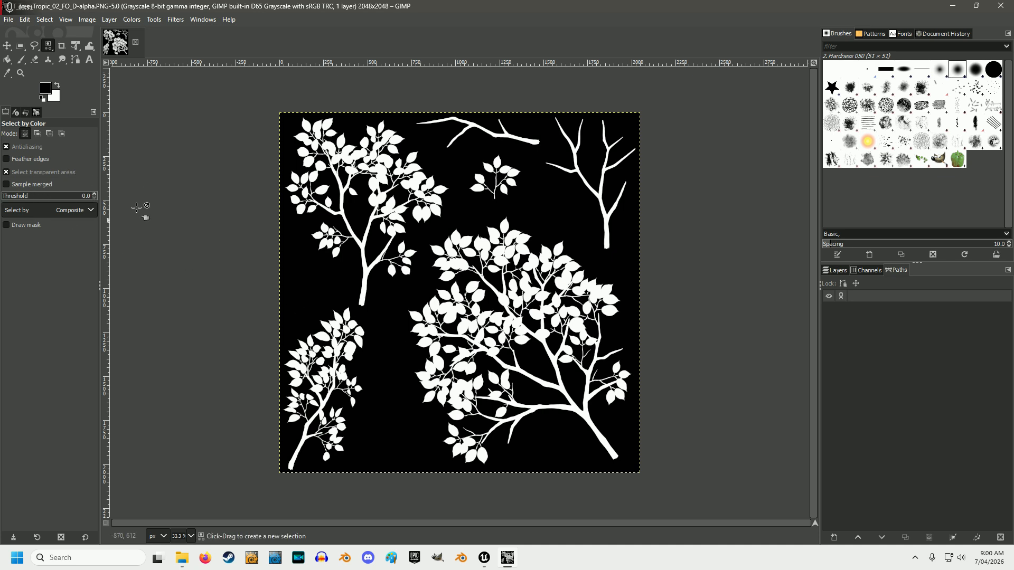
left_click(384, 353)
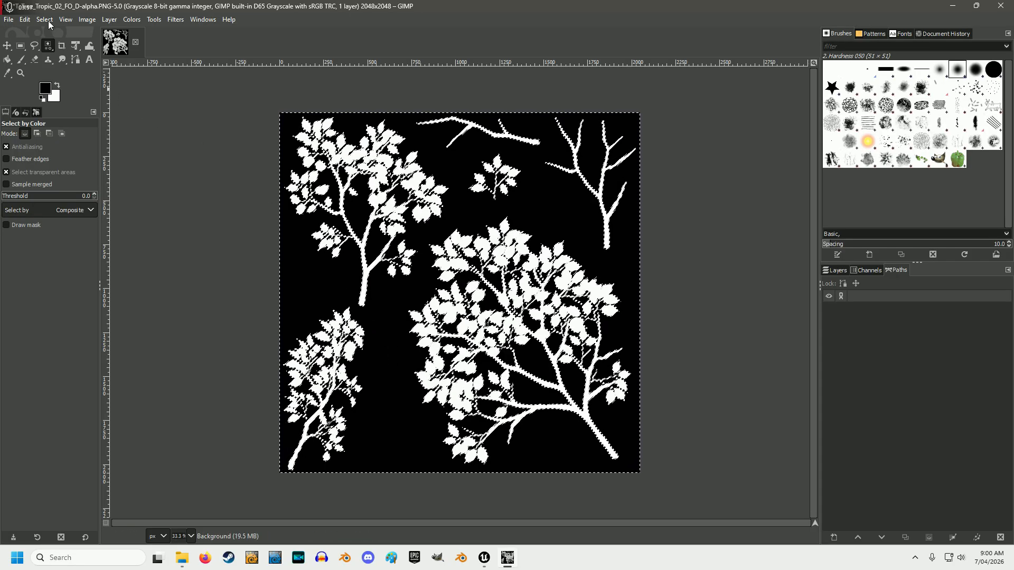
- Convert the background selection to a path and make the path visible
left_click(45, 19)
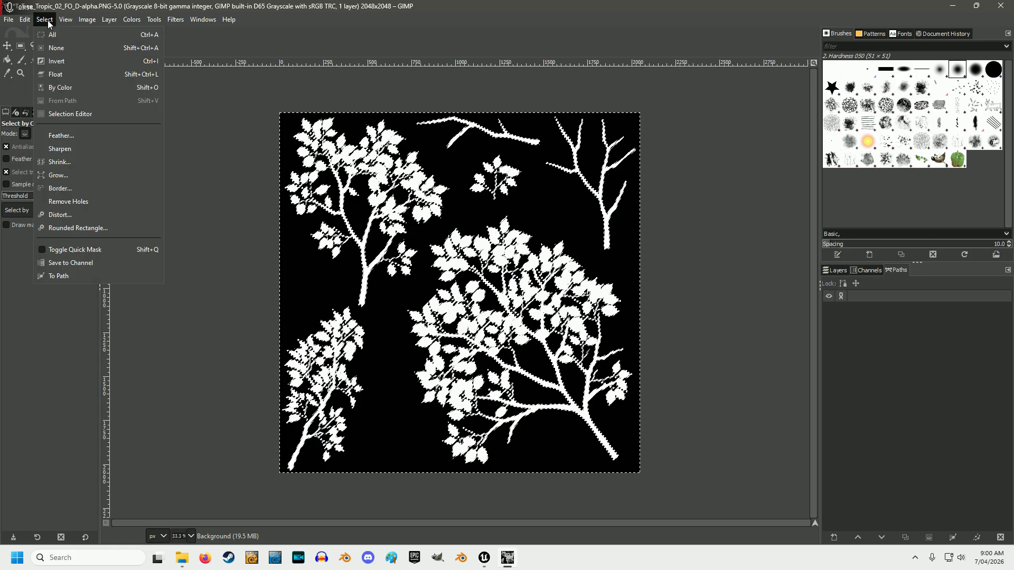
left_click(64, 277)
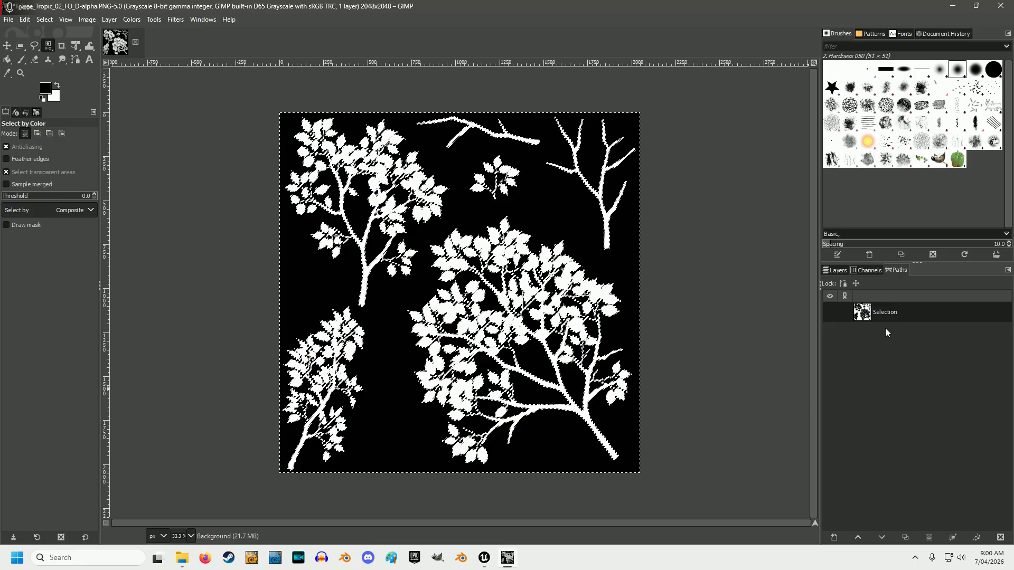
left_click(830, 312)
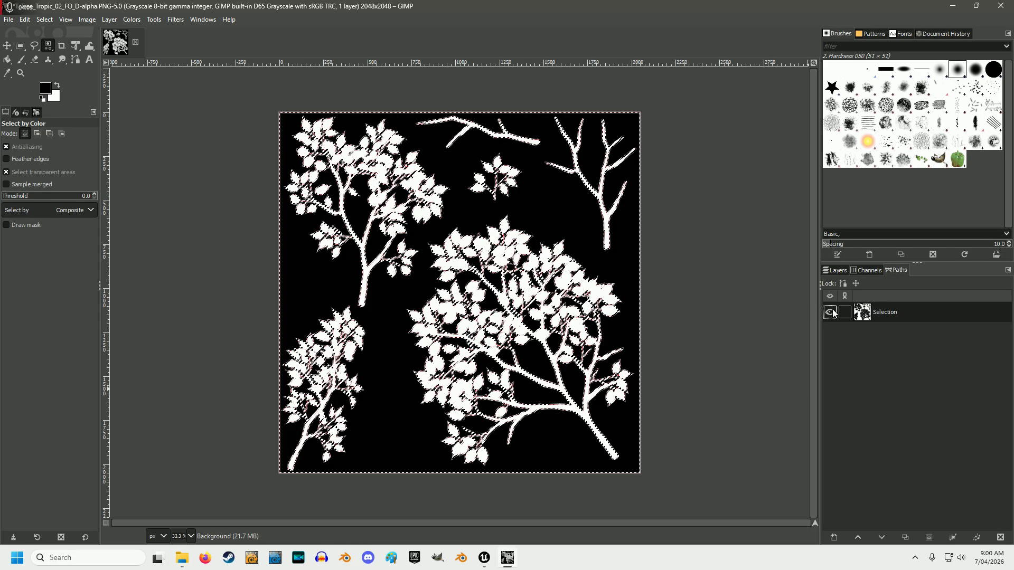
- Export the path as T_Tree_Tropic_02_FO_path.svg to the TreeTropic Medium 02 folder, then quit GIMP and discard the image changes
right_click(904, 312)
left_click(930, 290)
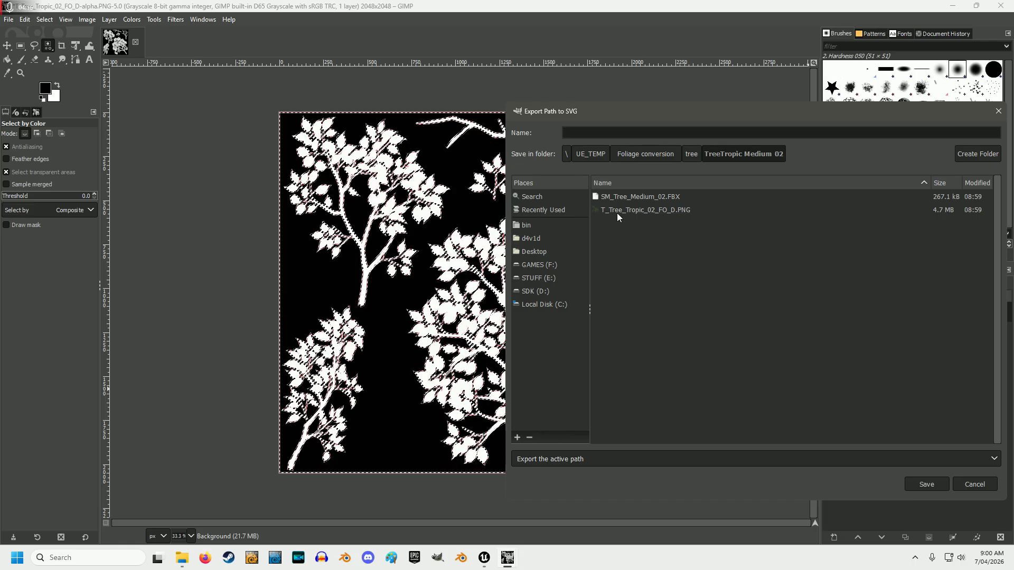
left_click(633, 210)
left_click(639, 134)
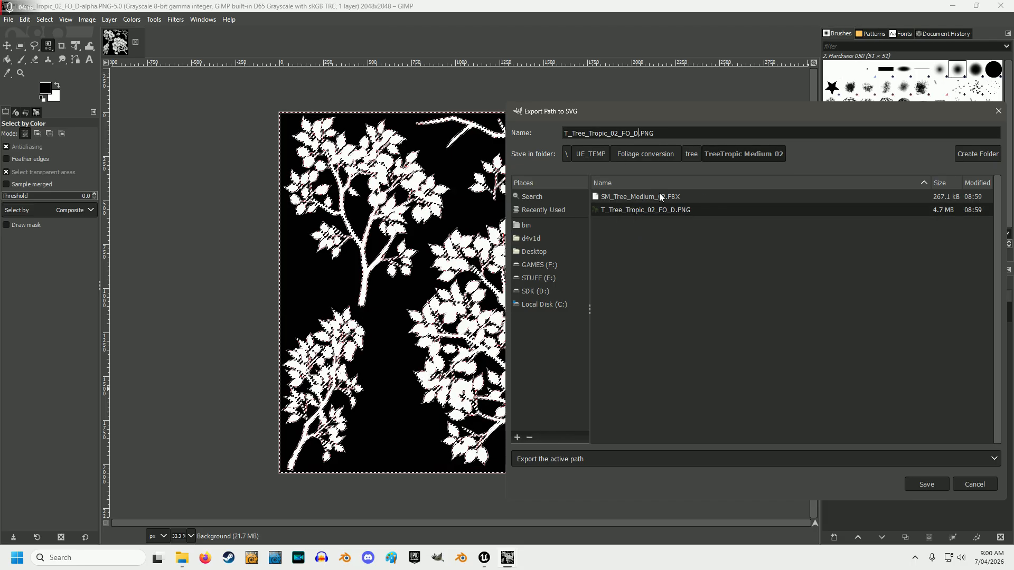
key("BackSpace")
type("path")
mouse_move(653, 133)
left_mouse_down()
mouse_move(662, 133)
mouse_move(650, 133)
left_mouse_up()
type("svg")
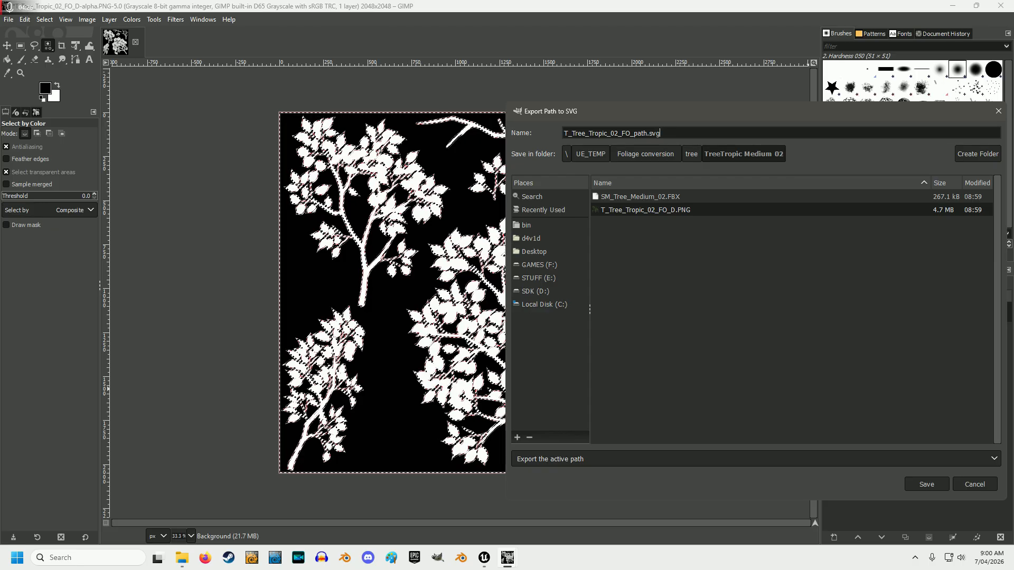
left_click(919, 485)
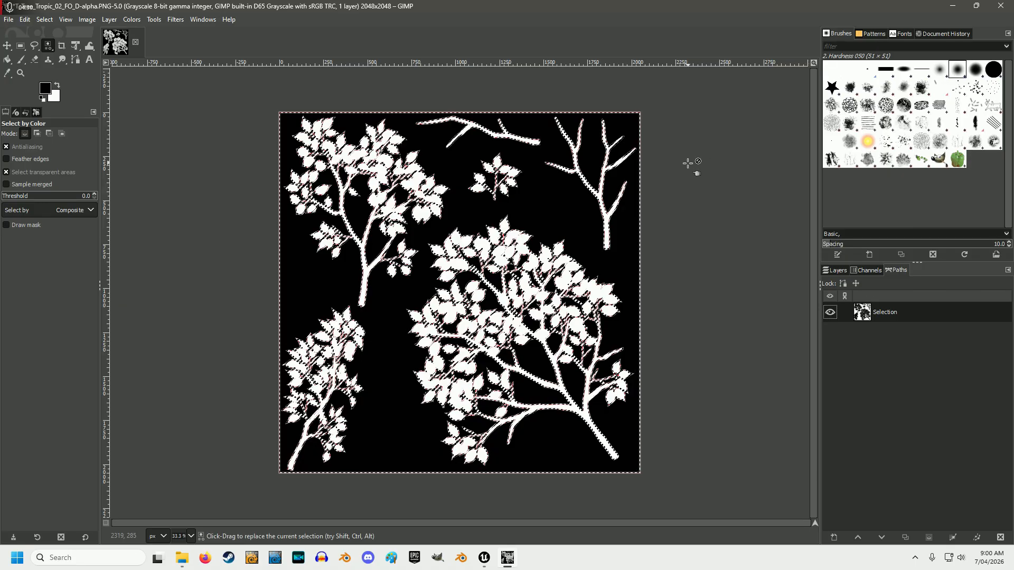
left_click(1002, 9)
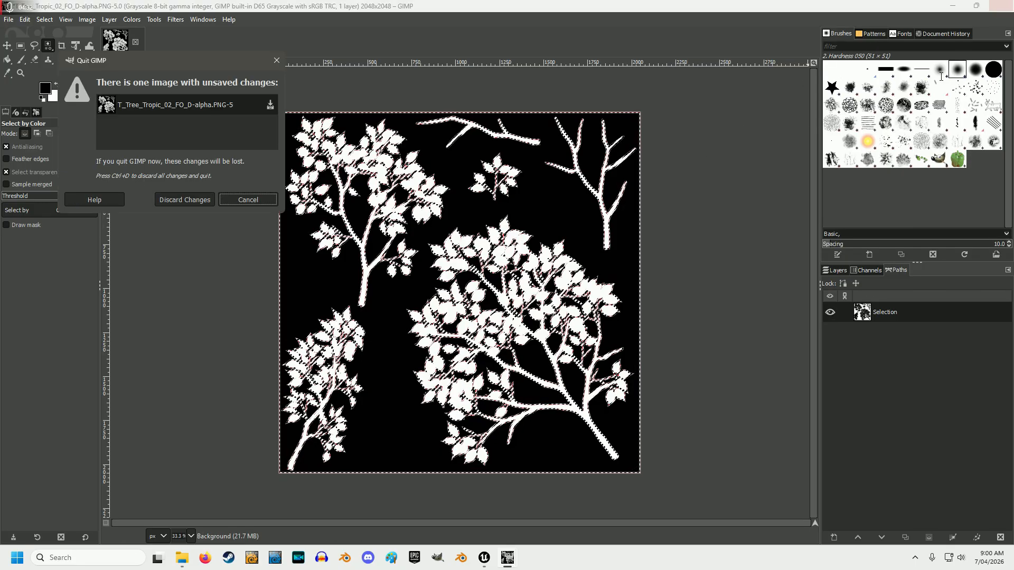
left_click(191, 198)
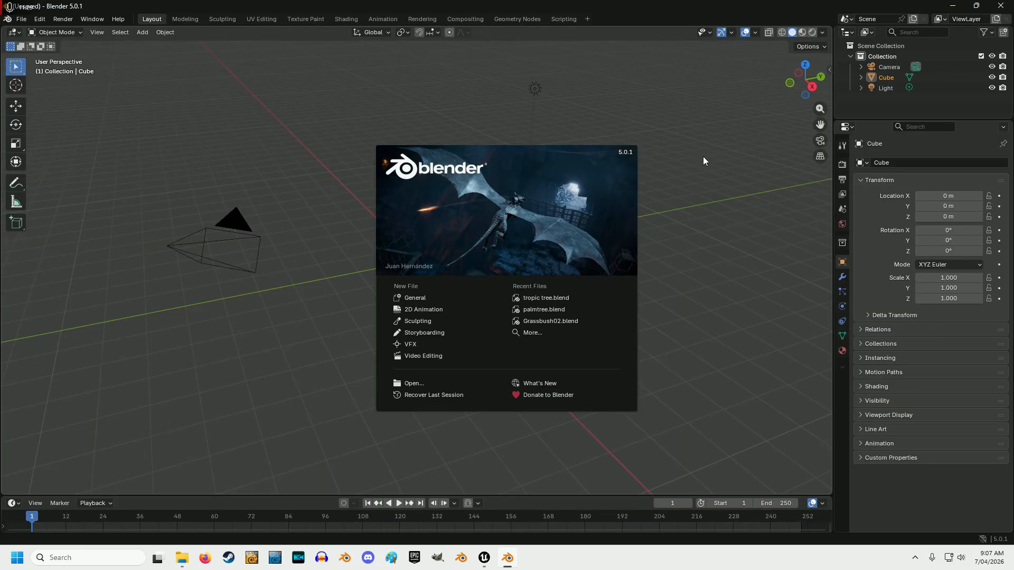
- In a new Blender scene, dismiss the splash screen and delete the default camera, cube and light
left_click(703, 156)
left_click_drag(890, 98, 873, 62)
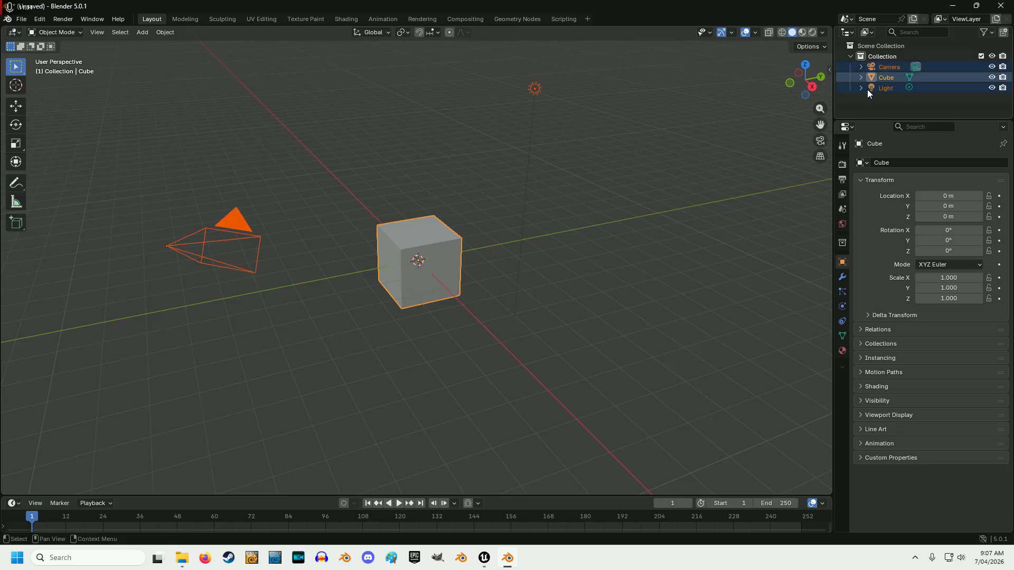
key("Delete")
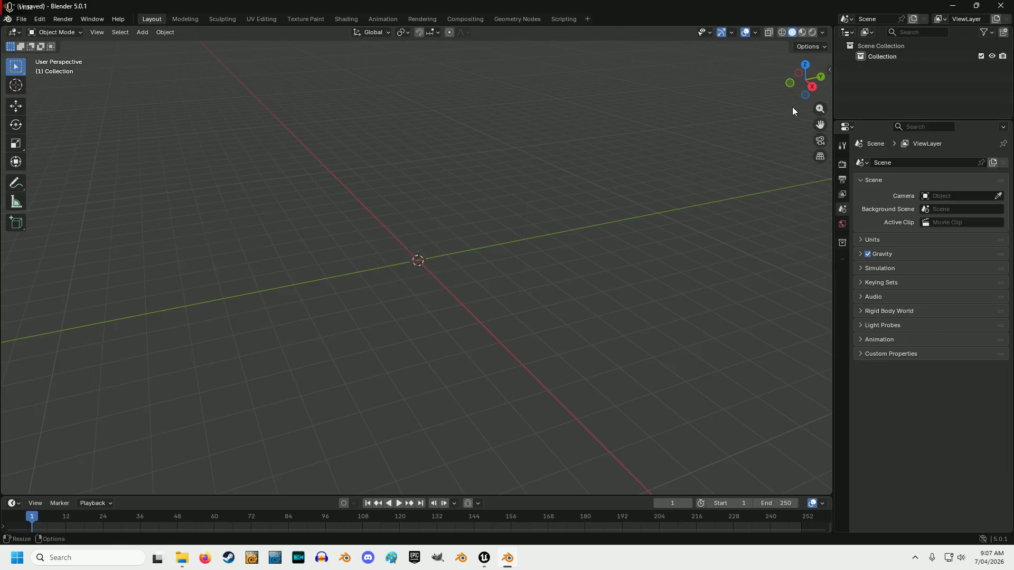
- Import SM_Tree_Medium_02.FBX from the TreeTropic Medium 02 folder
left_click(24, 20)
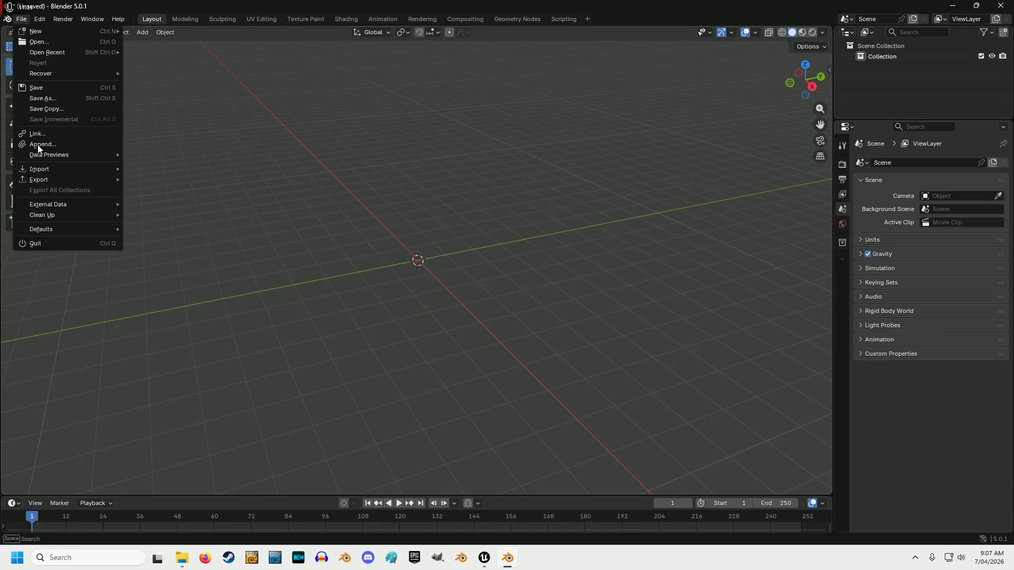
mouse_move(37, 169)
left_click(160, 231)
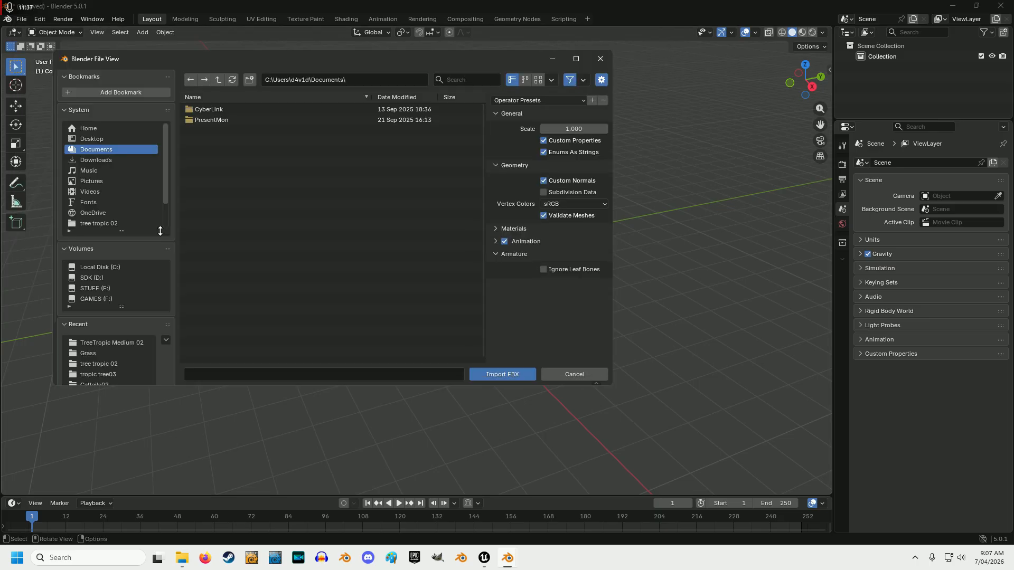
left_click(118, 343)
left_click(238, 108)
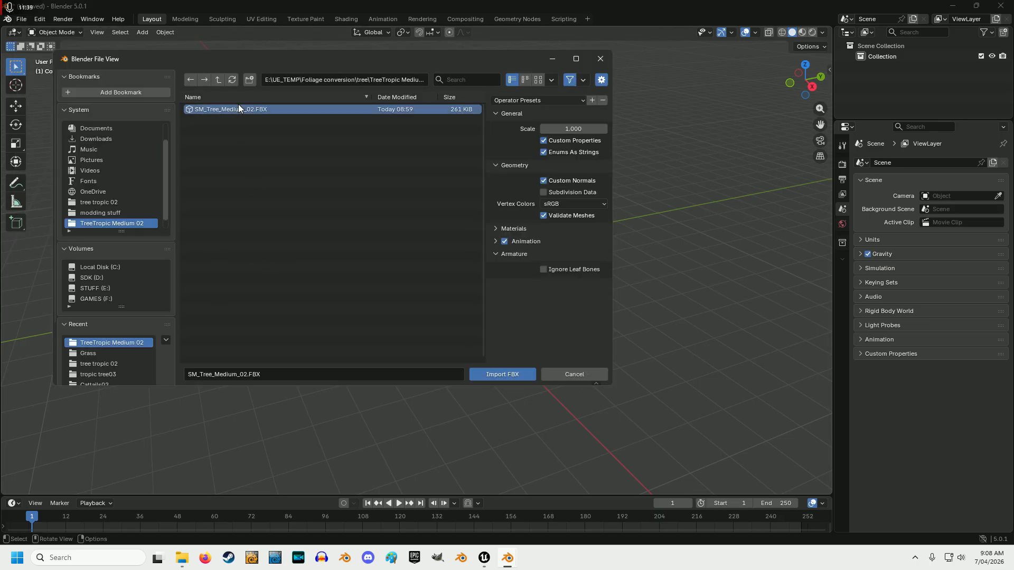
left_click(504, 375)
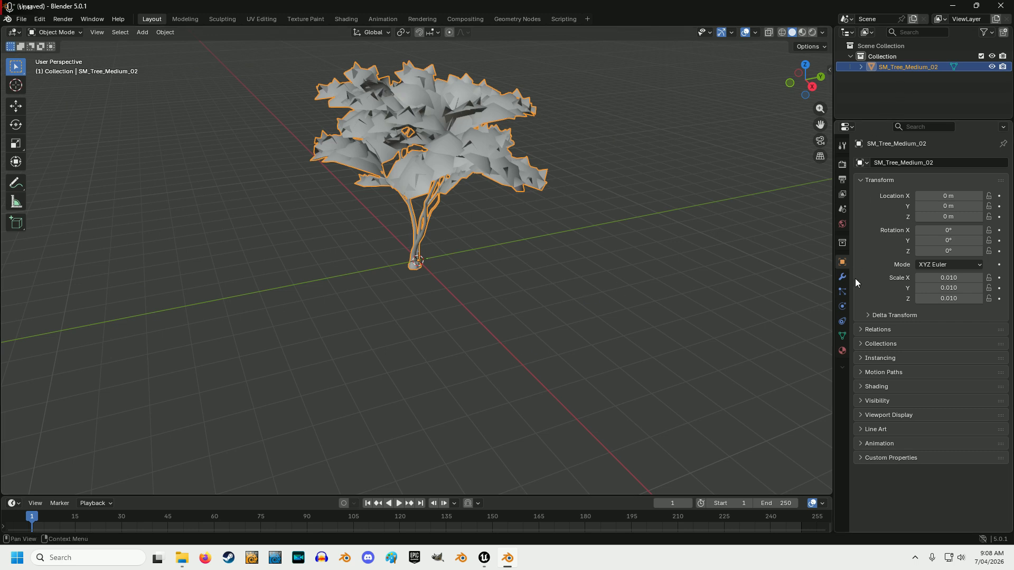
- Use T_Tree_Tropic_02_FO_D.PNG as the base color image texture of MI_Tree_Medium_FO and display the viewport in material preview
left_click(843, 352)
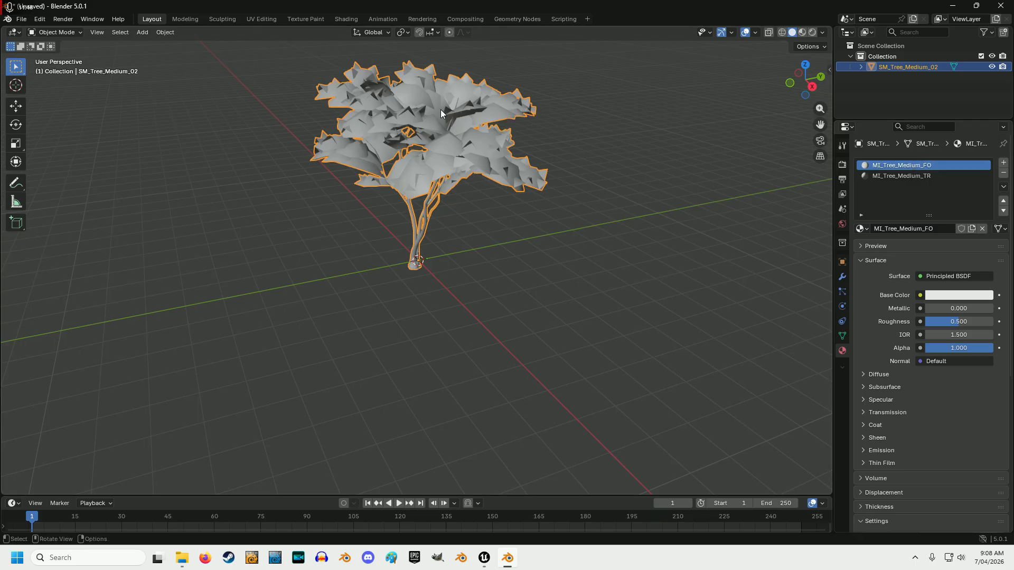
left_click(920, 295)
left_click(698, 366)
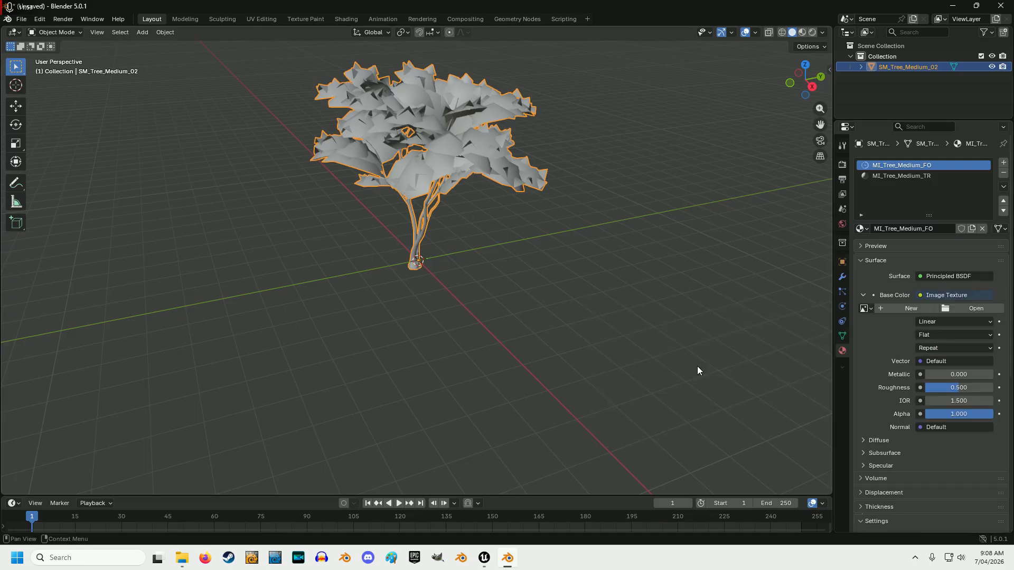
left_click(971, 309)
left_click(115, 341)
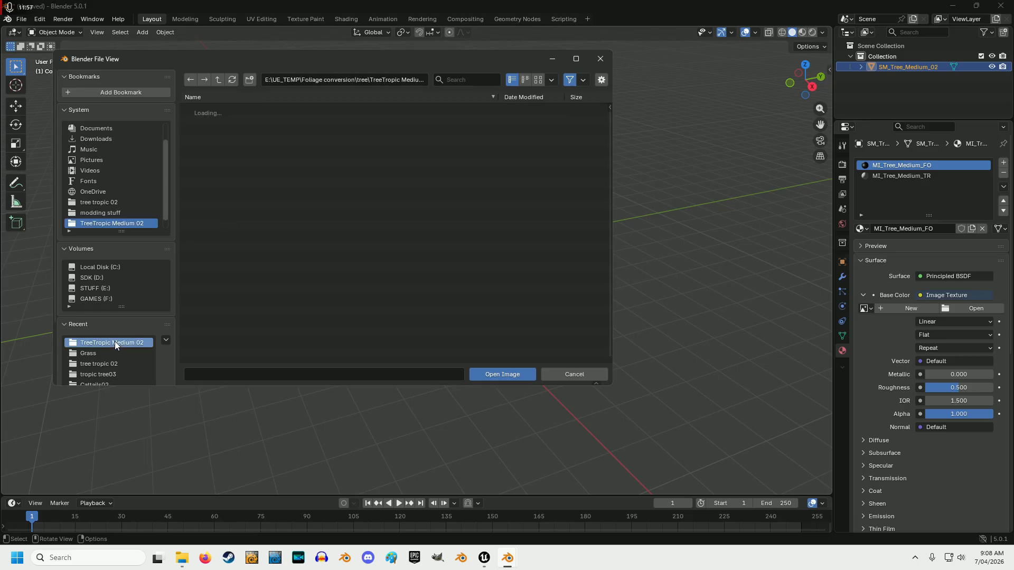
left_click(254, 109)
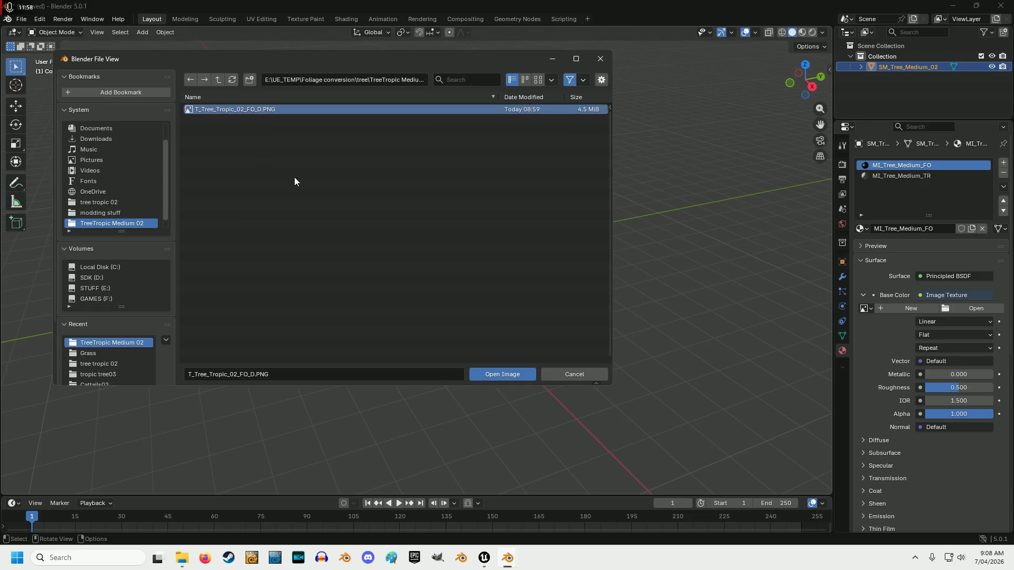
left_click(499, 375)
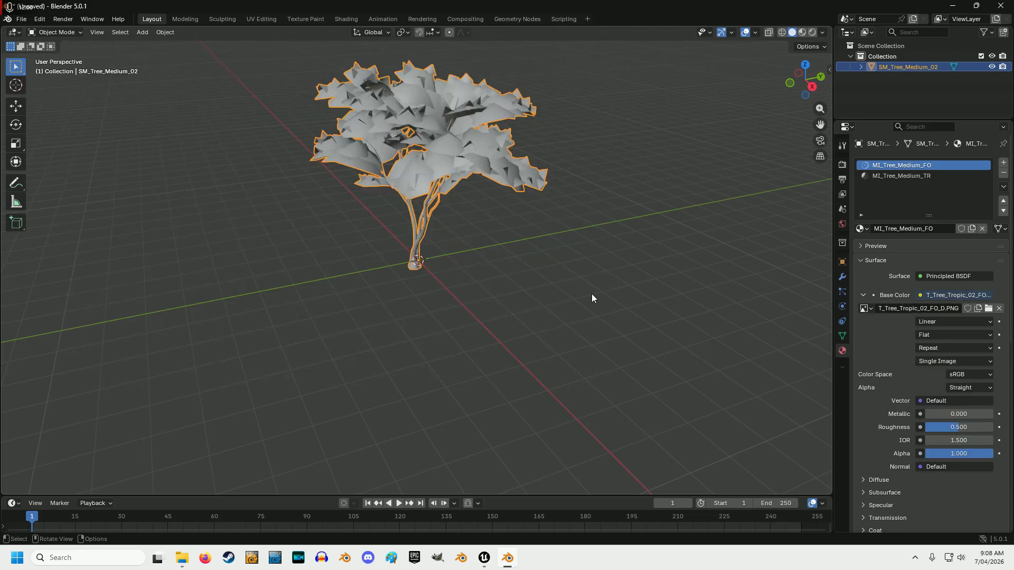
left_click(802, 32)
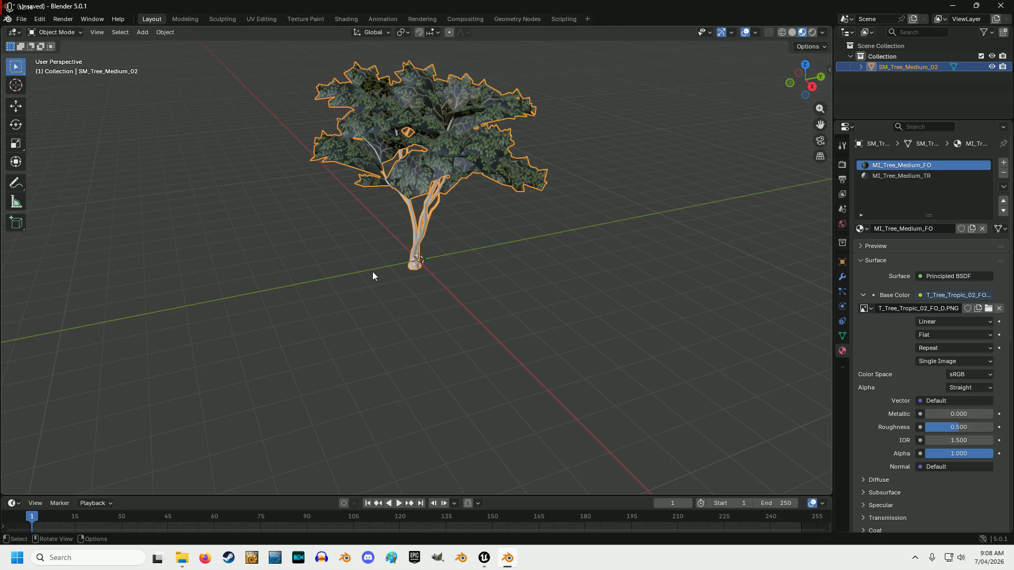
- Separate the tree mesh by material in Edit Mode, then return to Object Mode
left_click(62, 31)
left_click(57, 55)
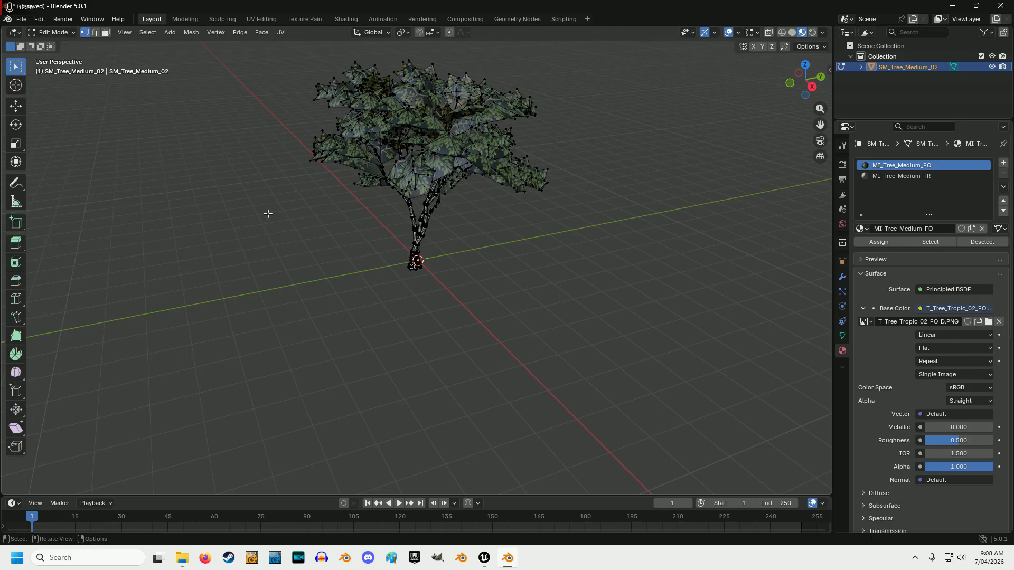
key("p")
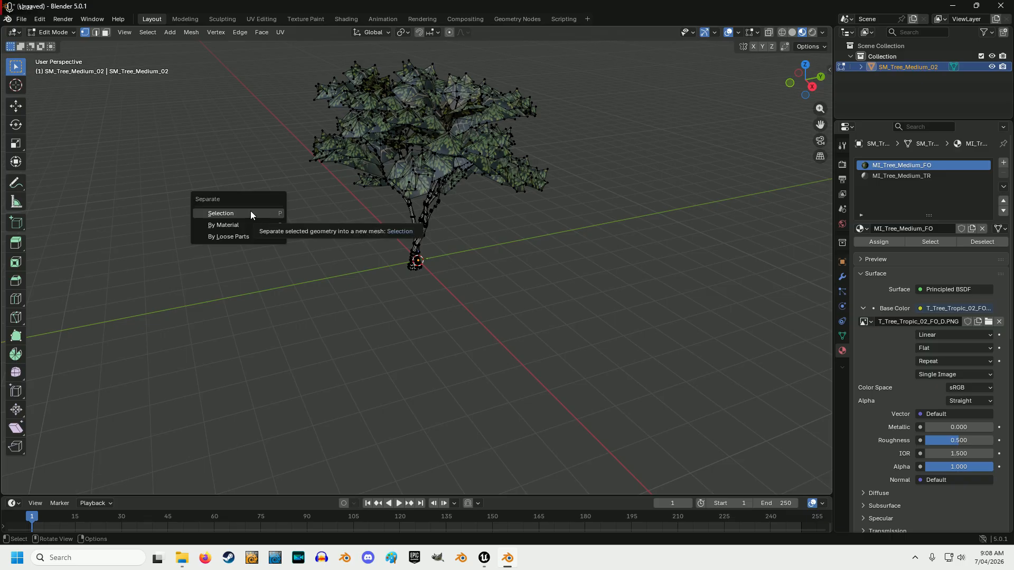
left_click(223, 225)
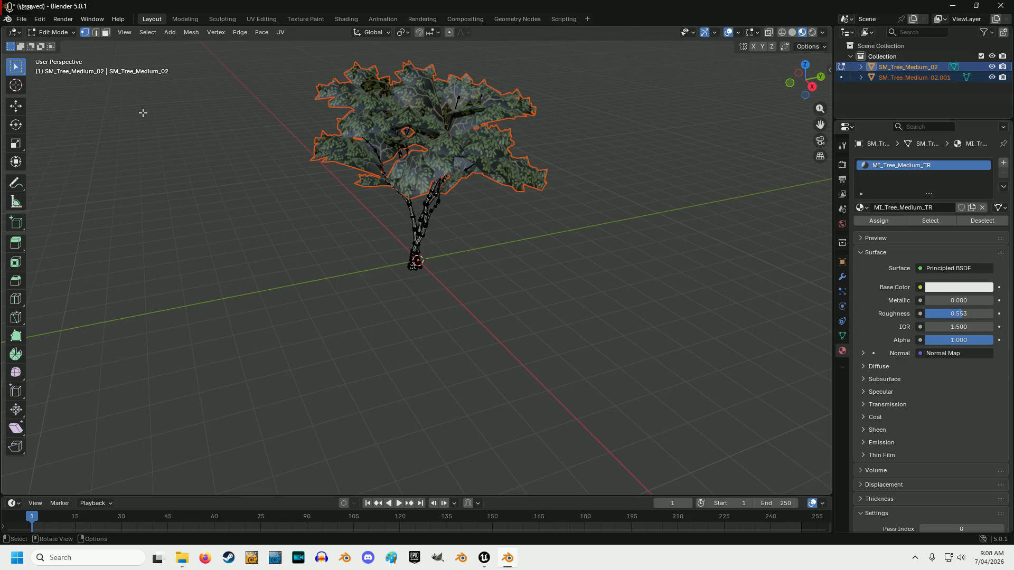
left_click(54, 32)
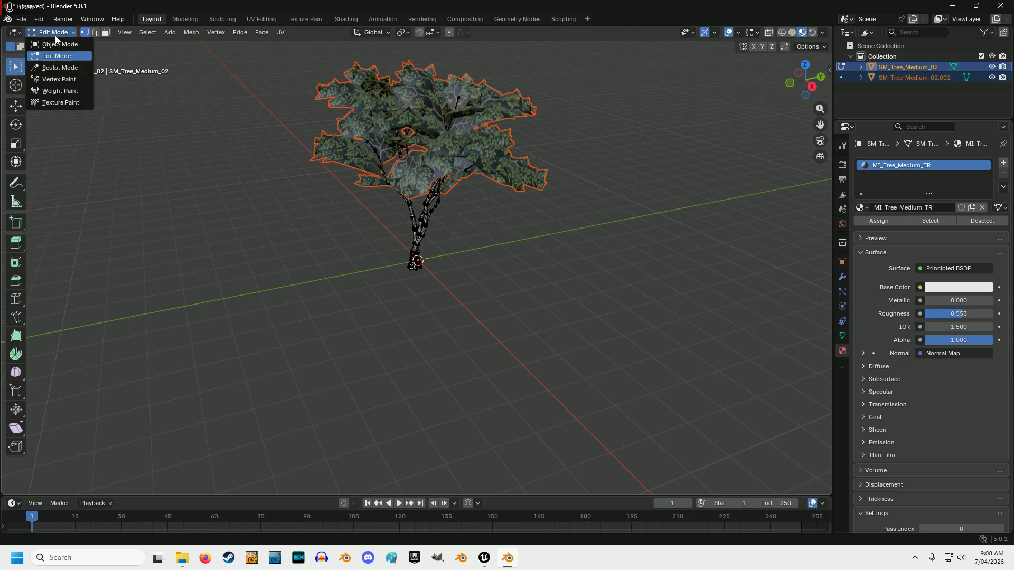
left_click(55, 44)
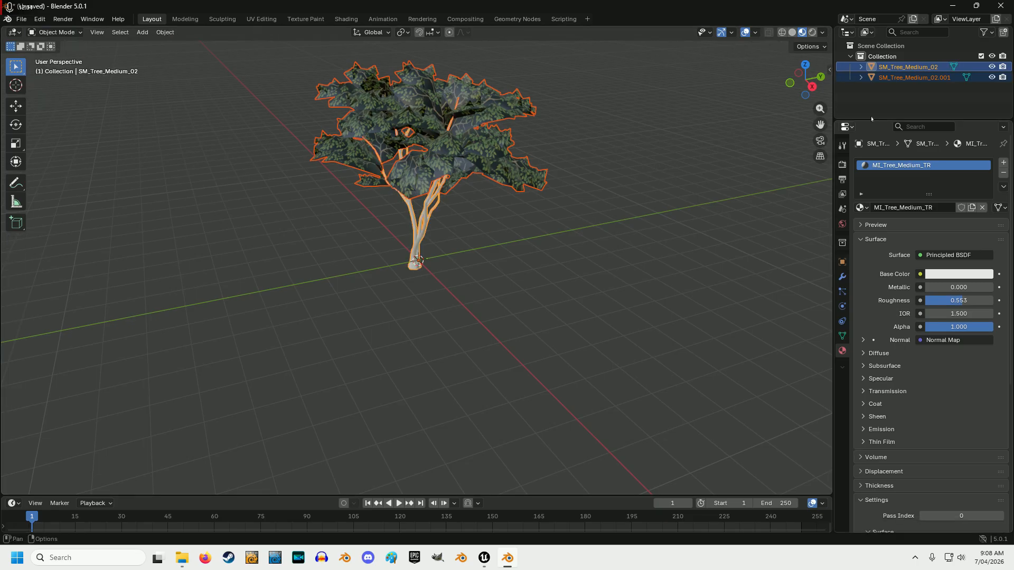
- Move the trunk mesh SM_Tree_Medium_02 into a new collection and exclude that collection from the view layer
left_click(893, 68)
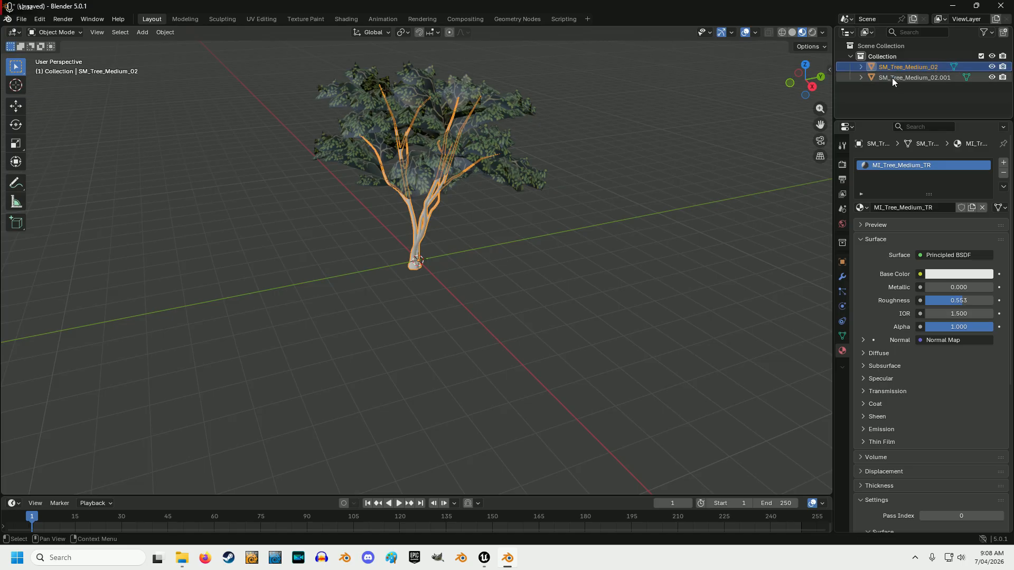
left_click(892, 78)
left_click(880, 97)
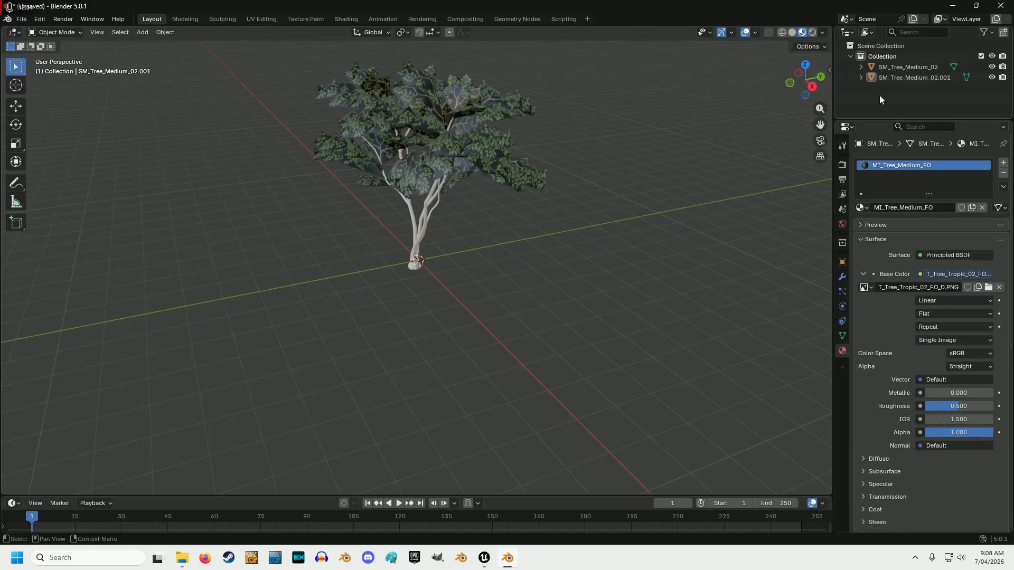
right_click(879, 94)
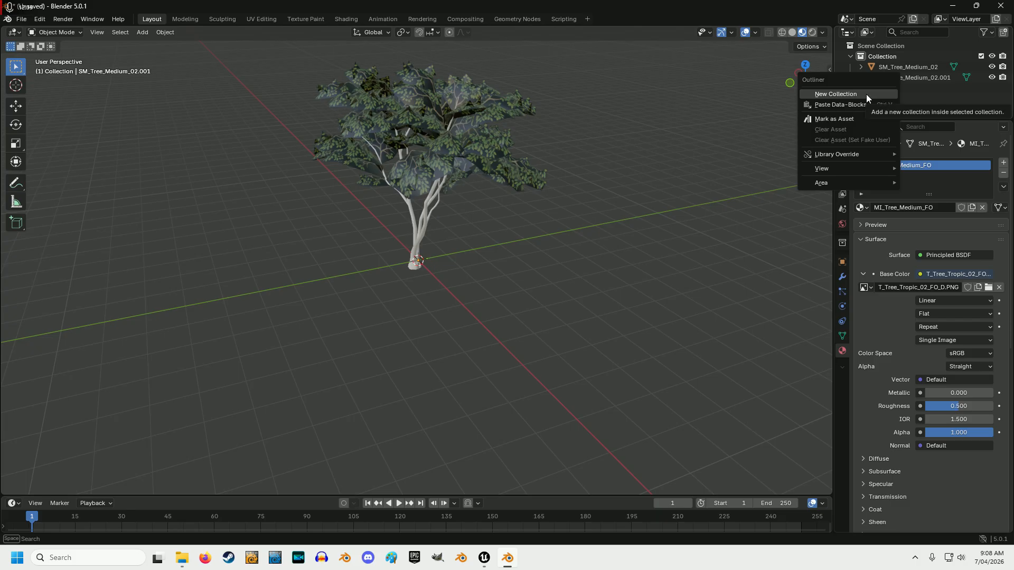
left_click(866, 94)
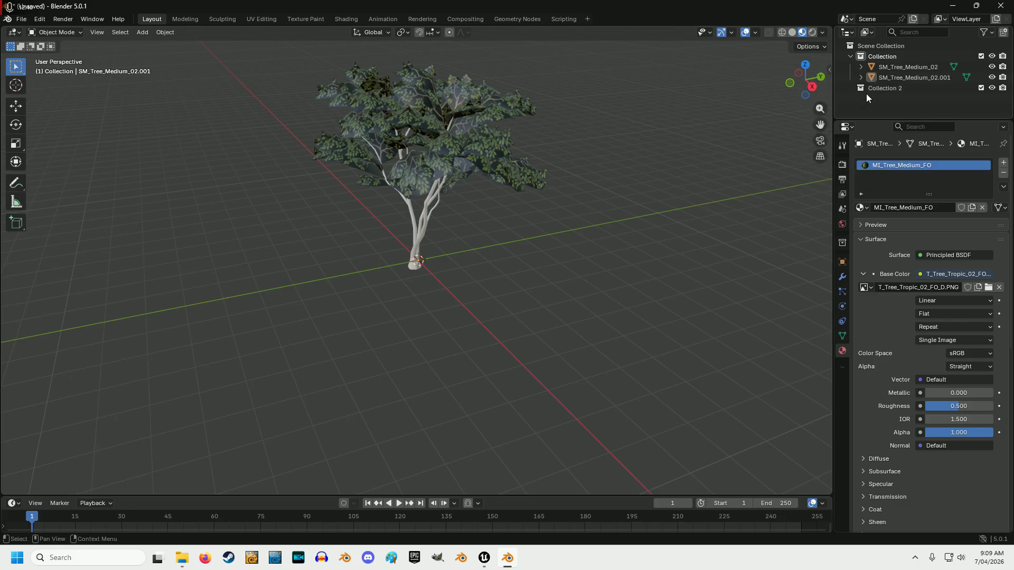
left_click(893, 68)
left_click_drag(893, 67, 885, 90)
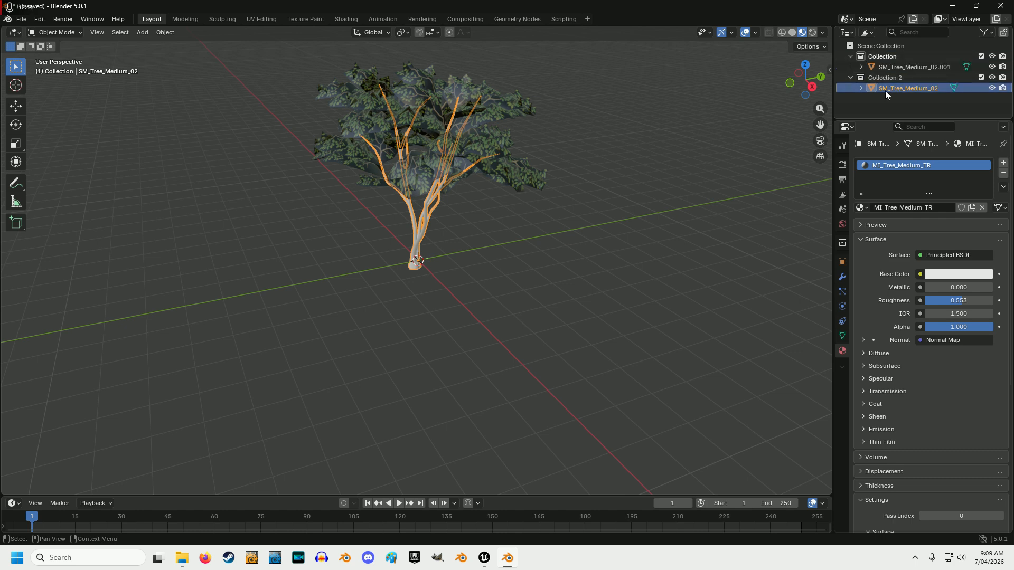
left_click(981, 77)
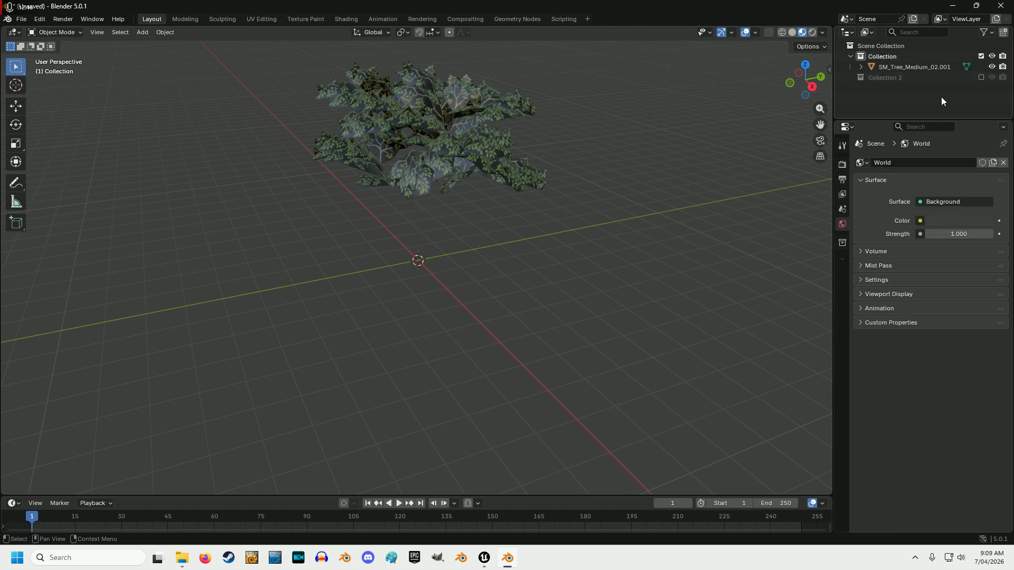
- Create a new geometry node tree on the foliage mesh SM_Tree_Medium_02.001 and spread its Group Input and Group Output nodes apart
left_click(905, 66)
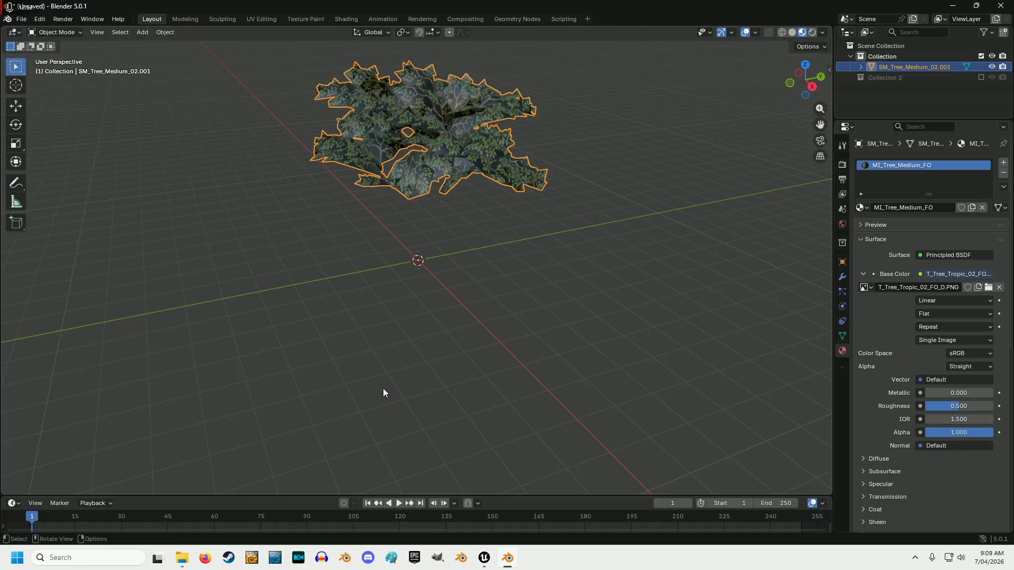
left_click_drag(496, 497, 496, 526)
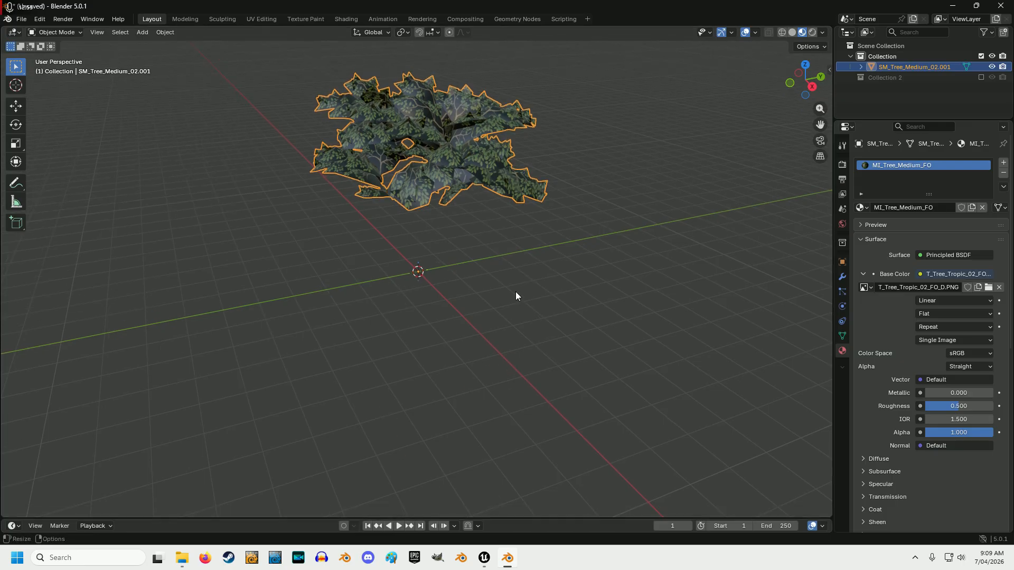
left_click(515, 20)
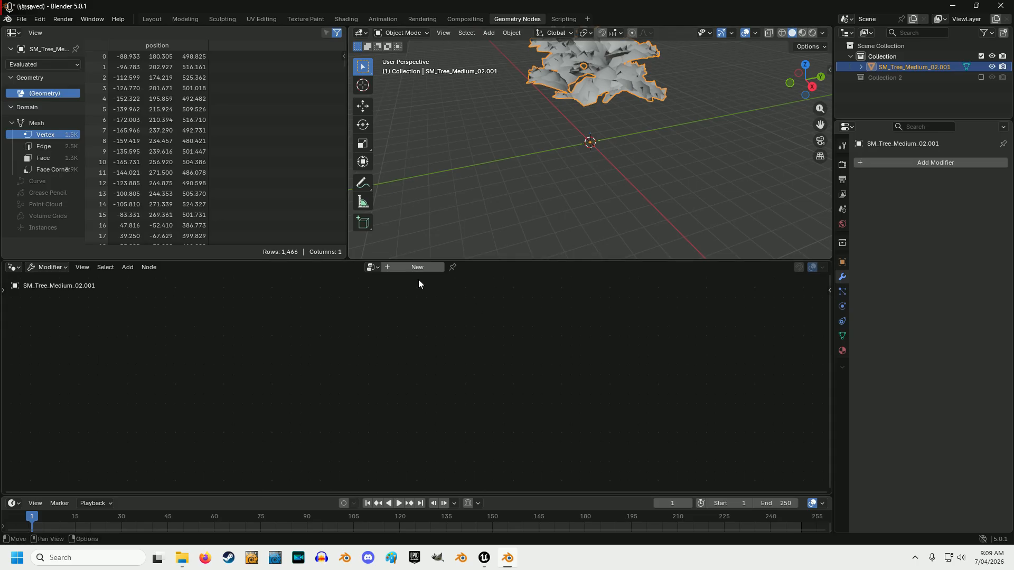
left_click(416, 266)
left_click_drag(297, 392, 239, 321)
left_click_drag(545, 389, 731, 419)
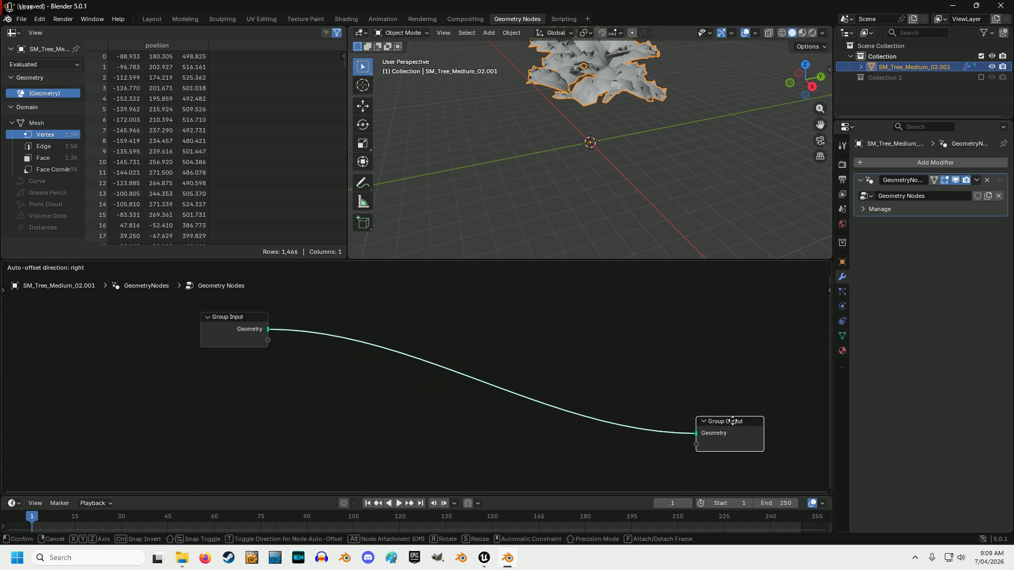
- Add a Named Attribute node below Group Input and set its attribute to UVmap_0
left_click(226, 398)
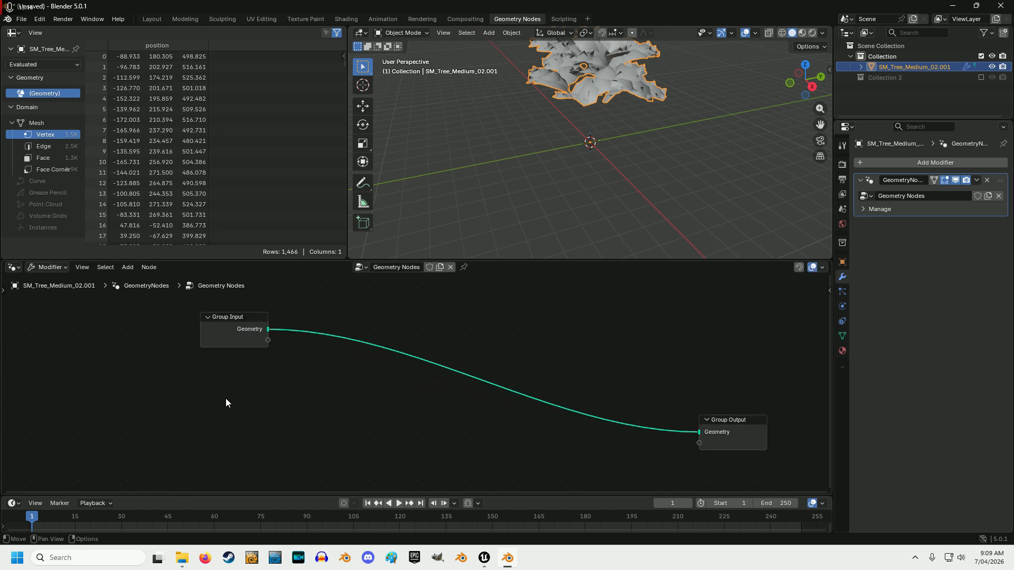
right_click(226, 398)
mouse_move(227, 399)
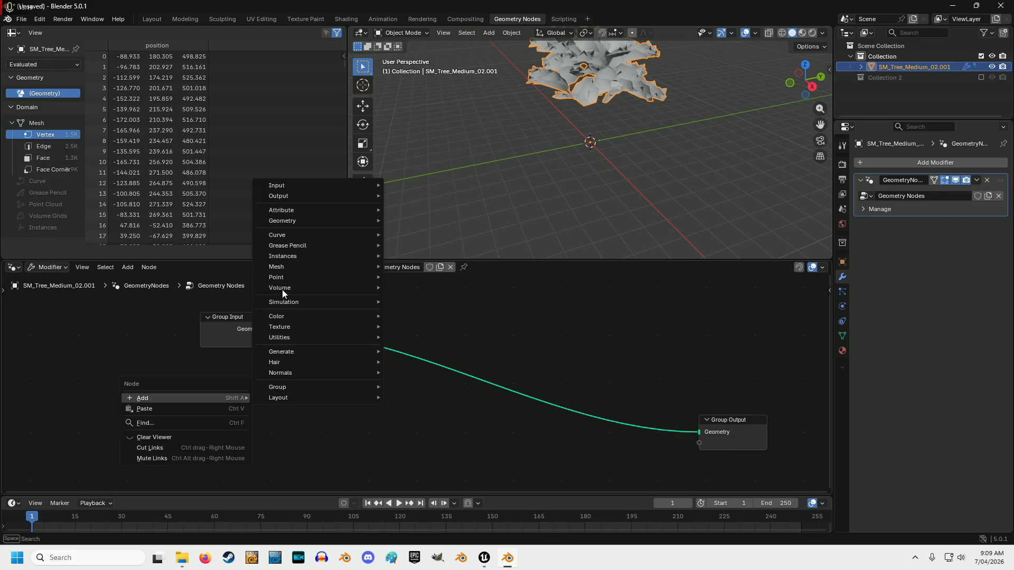
mouse_move(281, 222)
mouse_move(406, 222)
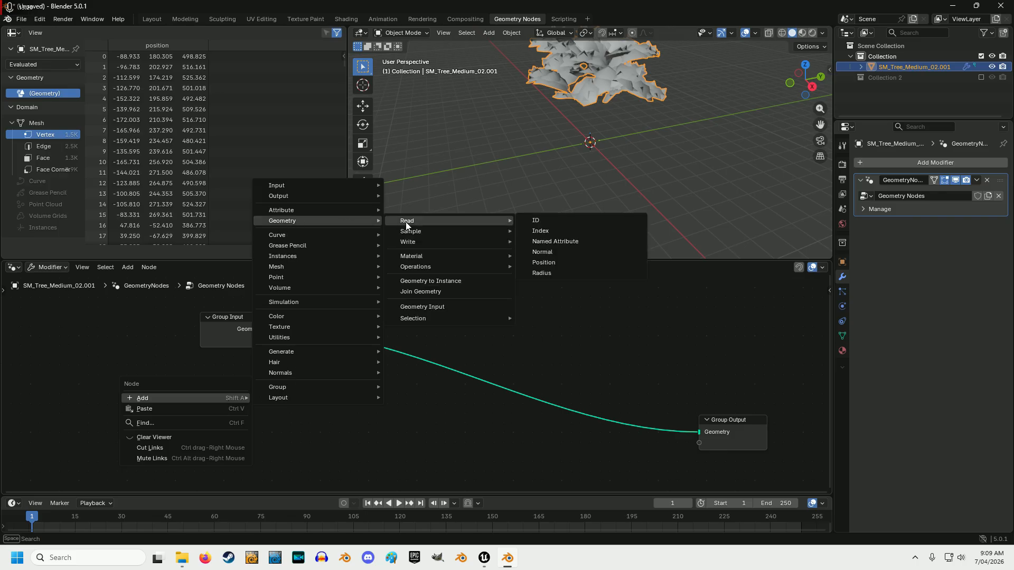
left_click(546, 241)
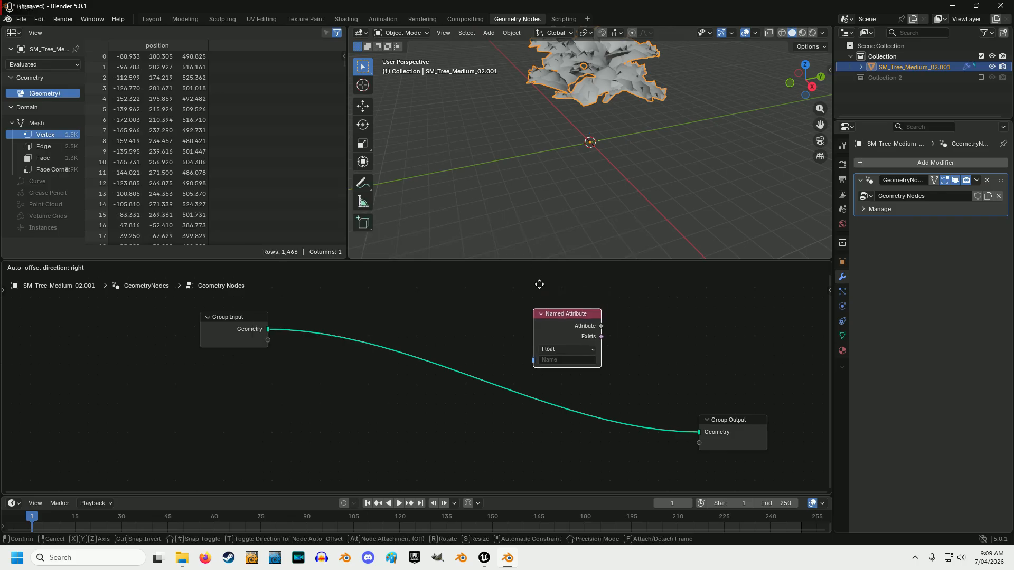
left_click(198, 333)
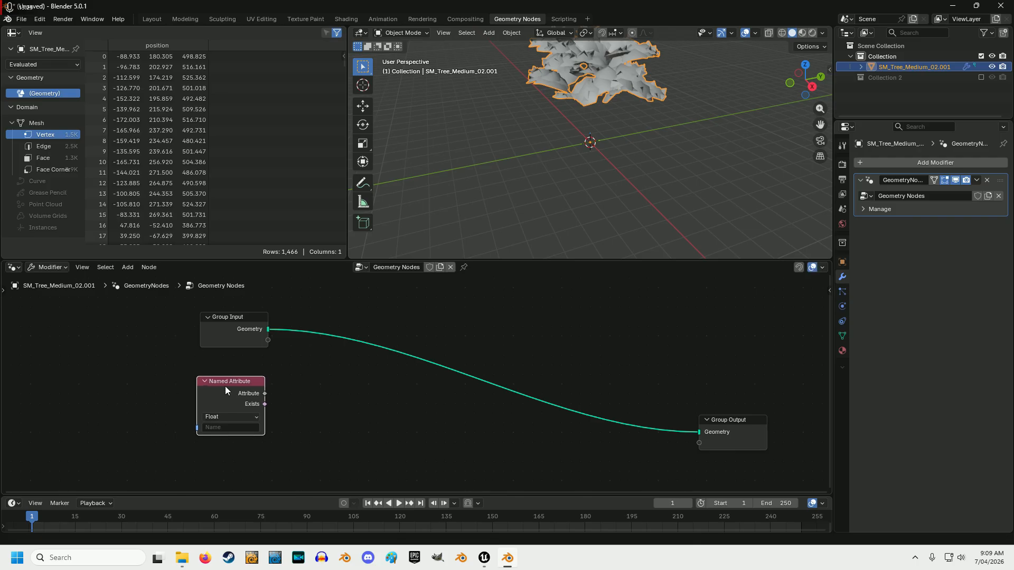
left_click(220, 429)
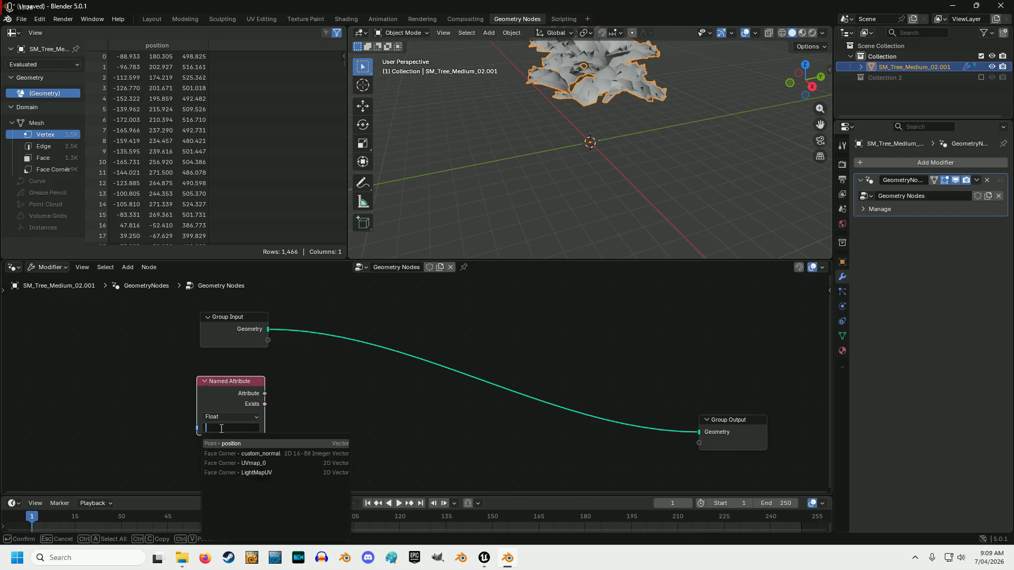
left_click(254, 463)
- Add a Set Position node between Group Input and Group Output, with the UVmap_0 attribute driving its Position
left_click_drag(268, 328, 319, 372)
type("set posito")
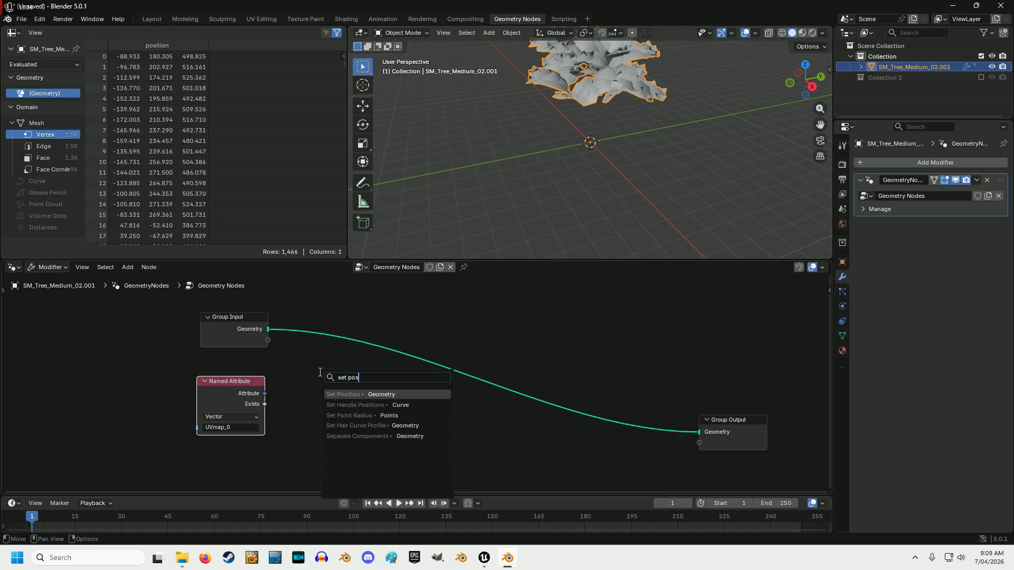
left_click(360, 395)
left_click_drag(264, 394, 310, 398)
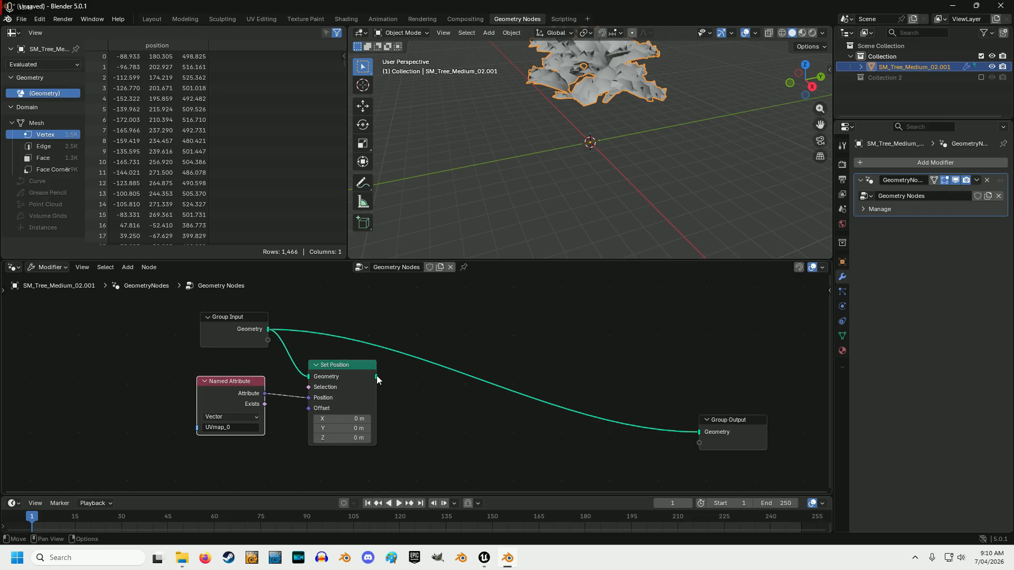
left_click_drag(376, 376, 695, 435)
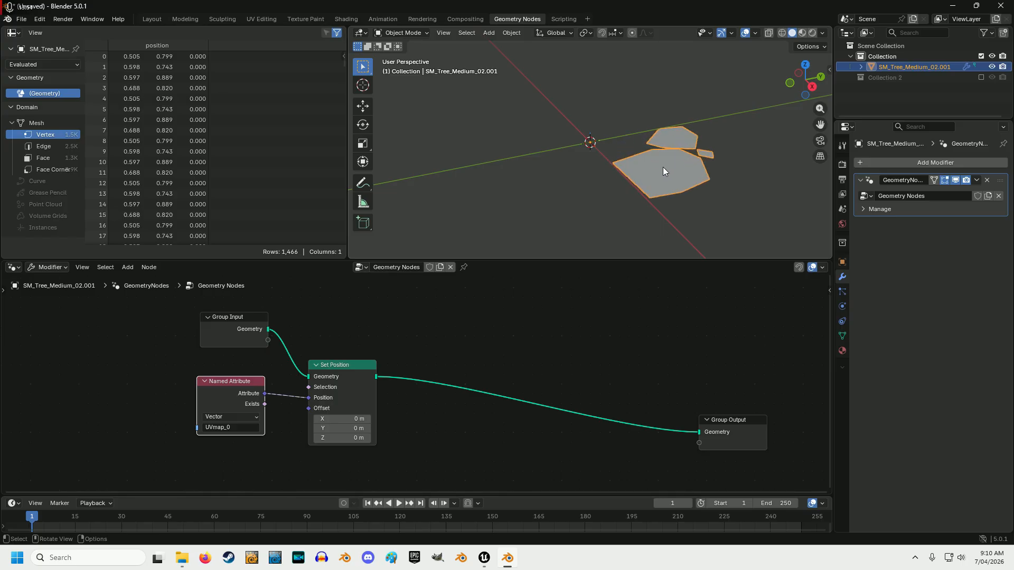
scroll(638, 174, "down", 14)
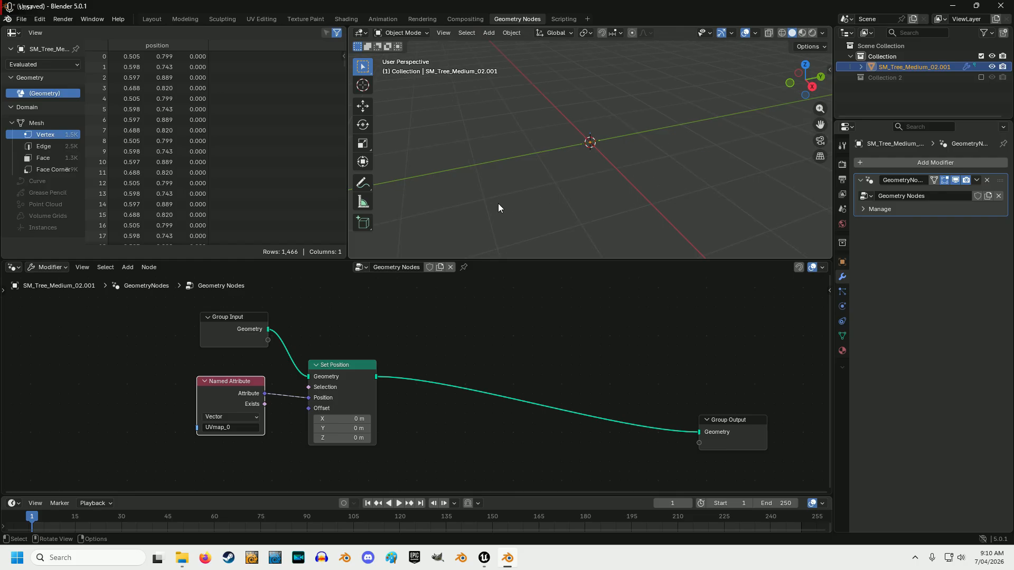
- Mute the Set Position node to restore the foliage's original shape, and apply the scale of SM_Tree_Medium_02.001
left_click(357, 364)
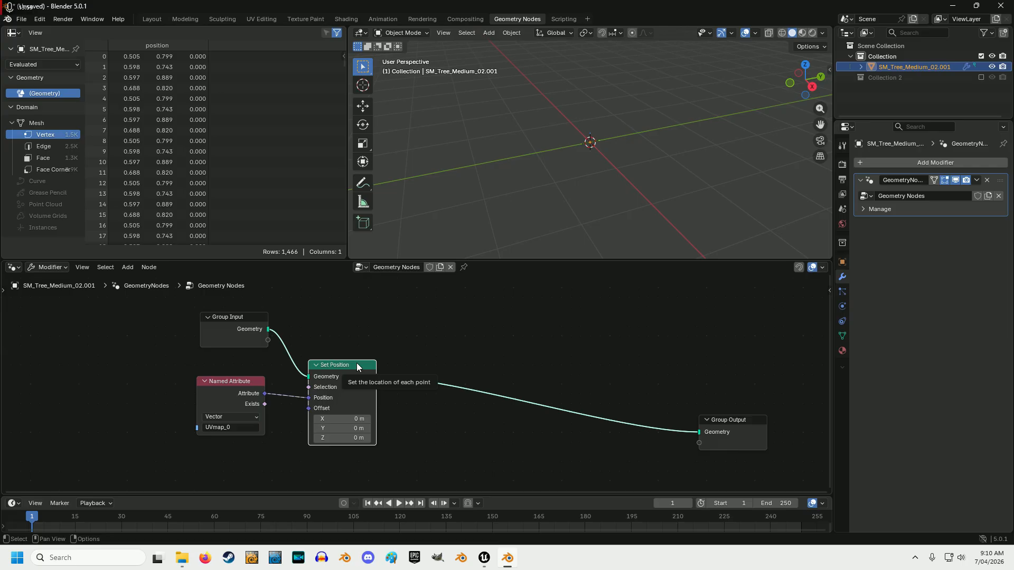
right_click(357, 366)
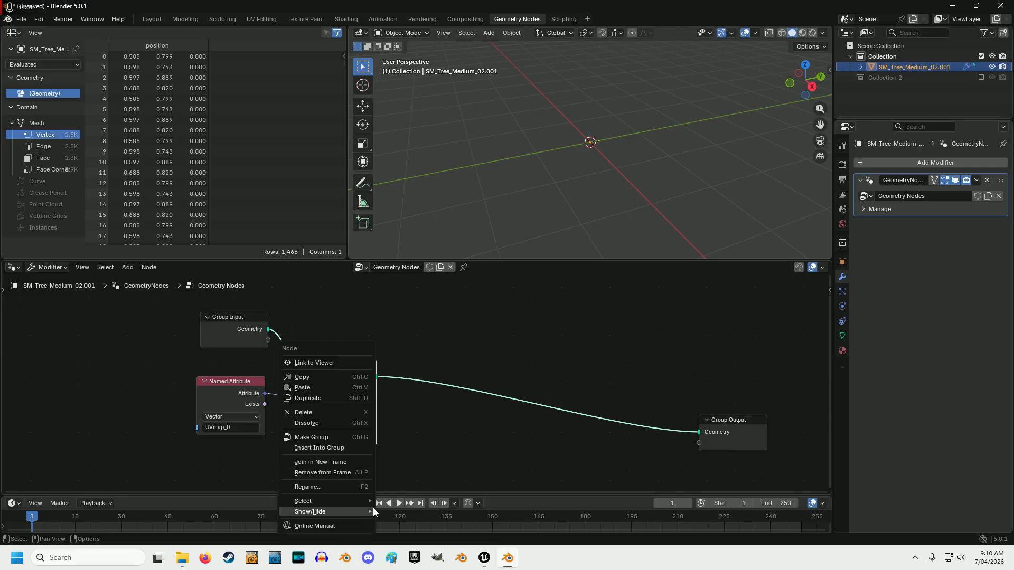
left_click(409, 452)
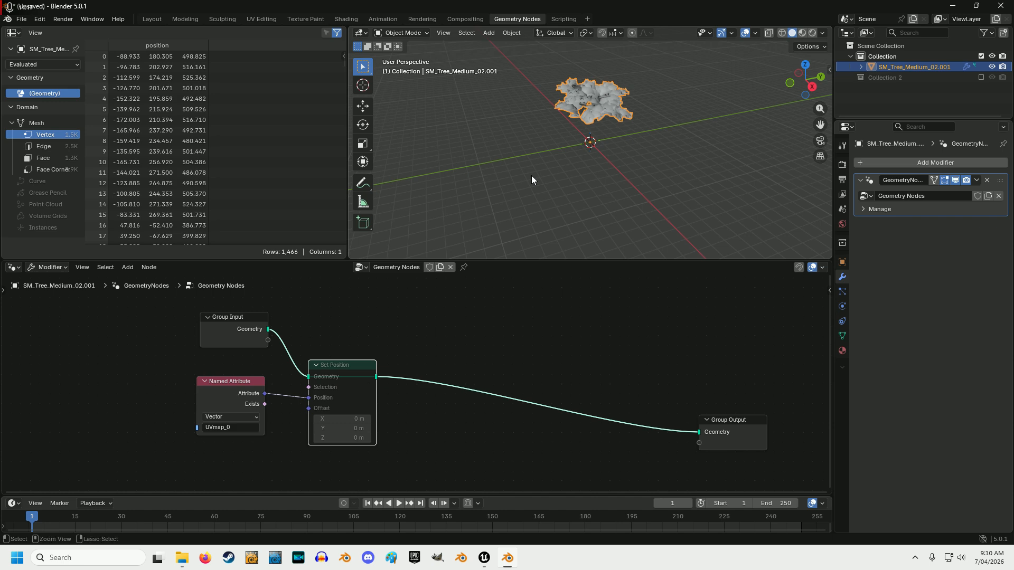
key("ctrl+a")
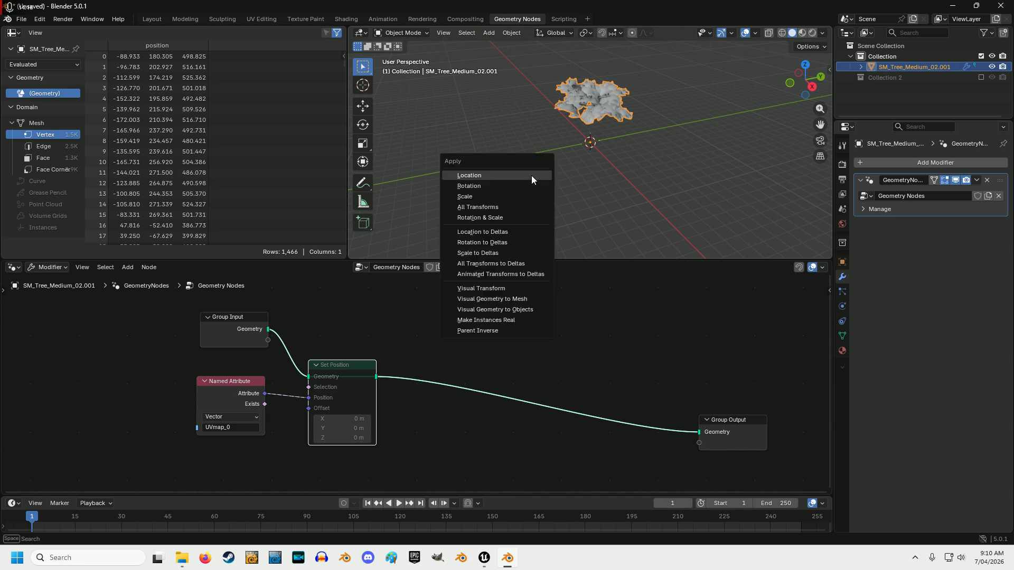
left_click(483, 197)
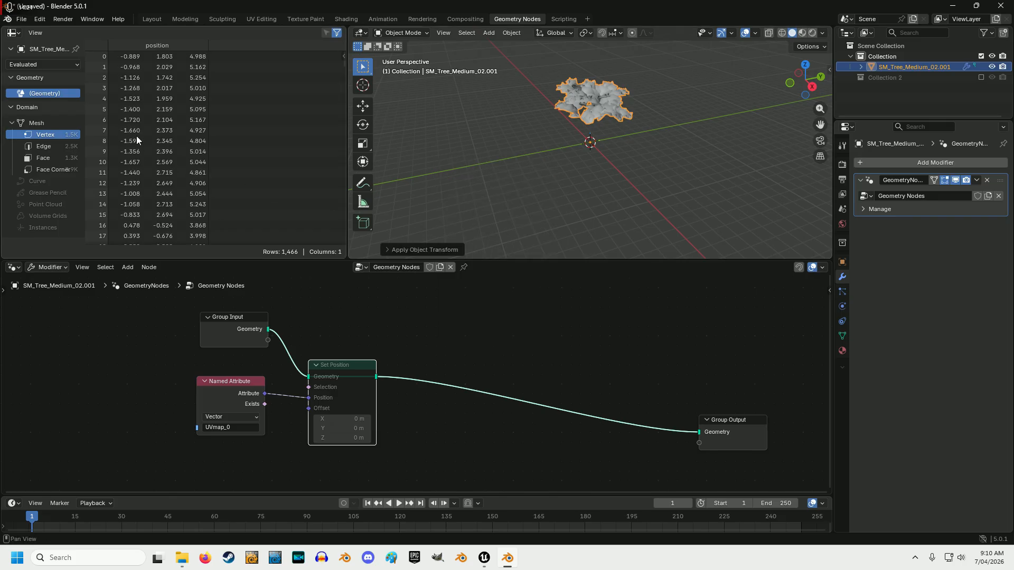
- Narrow the spreadsheet to widen the 3D viewport, and unmute the Set Position node
left_click_drag(348, 158, 113, 159)
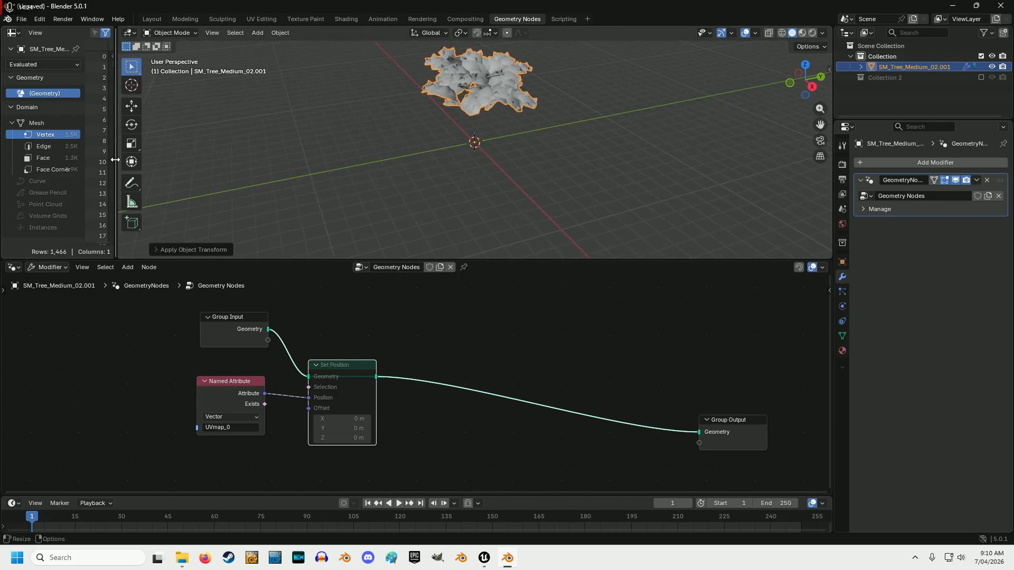
right_click(345, 365)
mouse_move(345, 366)
left_click(382, 365)
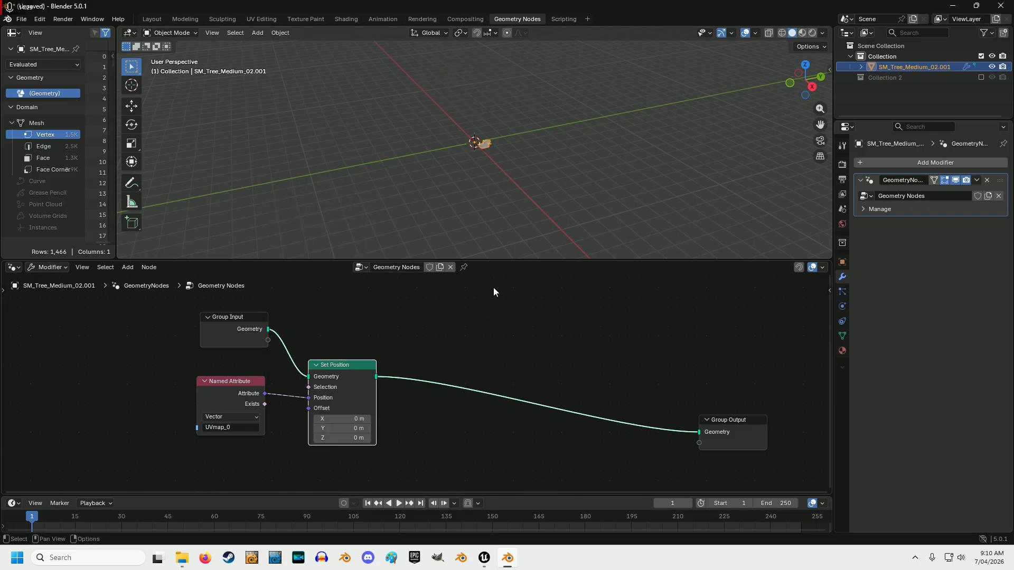
- Show the flattened foliage mesh in top view and enlarge the 3D viewport by shrinking the node editor
left_click(805, 64)
scroll(487, 125, "up", 6)
left_click_drag(820, 124, 791, 168)
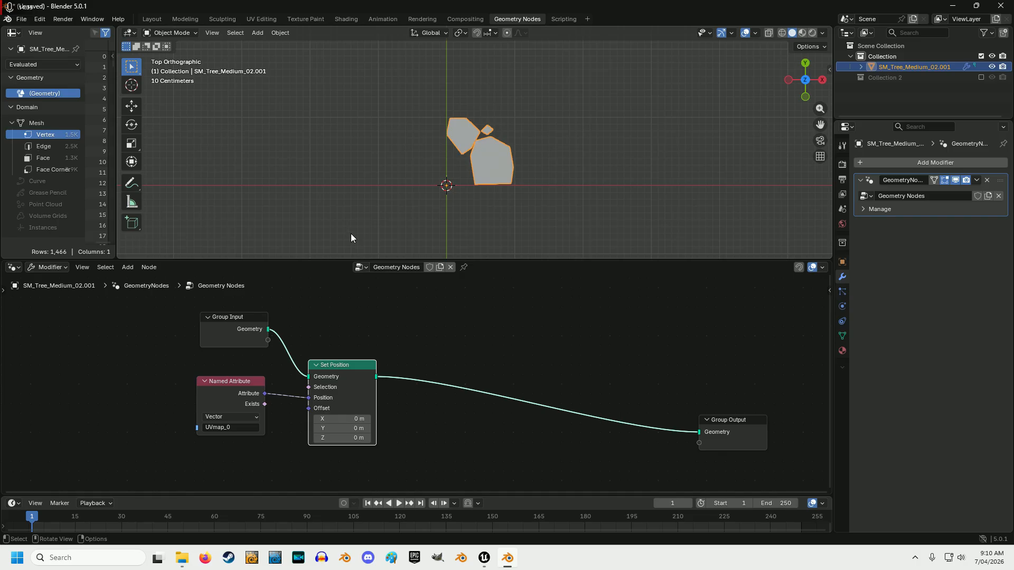
left_click_drag(304, 261, 311, 386)
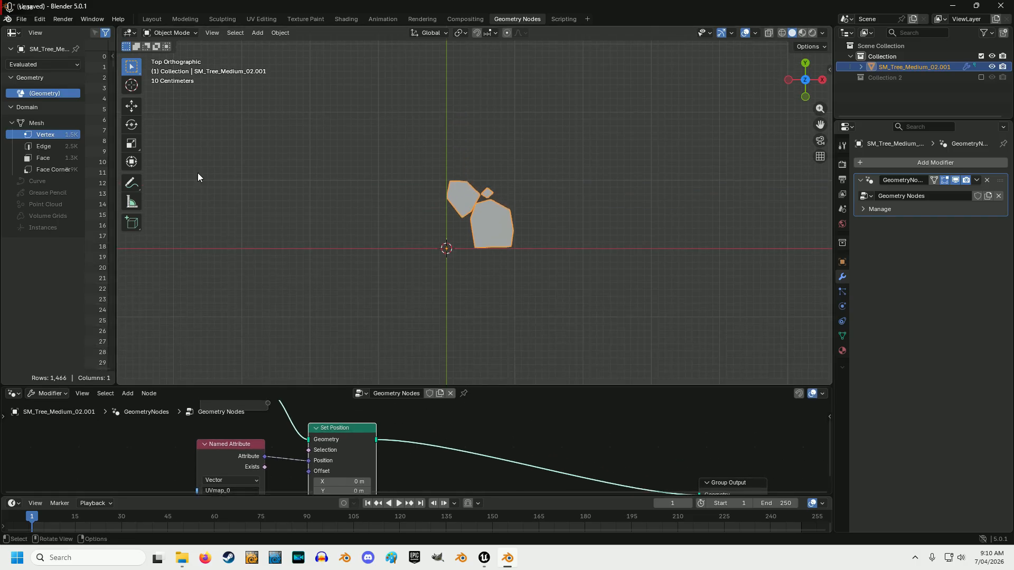
- Import T_Tree_Tropic_02_FO_path.svg from the TreeTropic Medium 02 folder as a Scalable Vector Graphics file
left_click(21, 21)
mouse_move(114, 169)
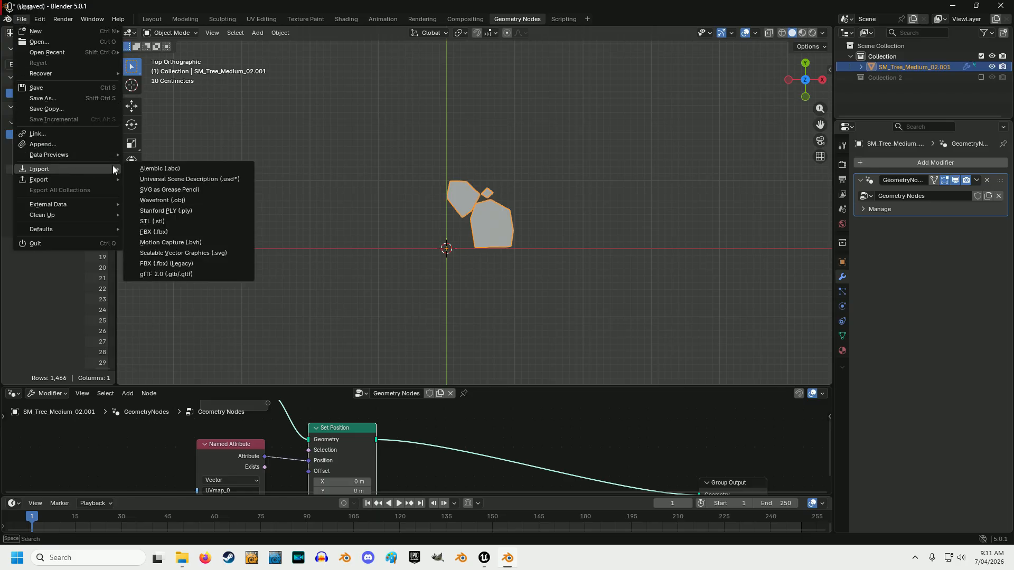
left_click(181, 251)
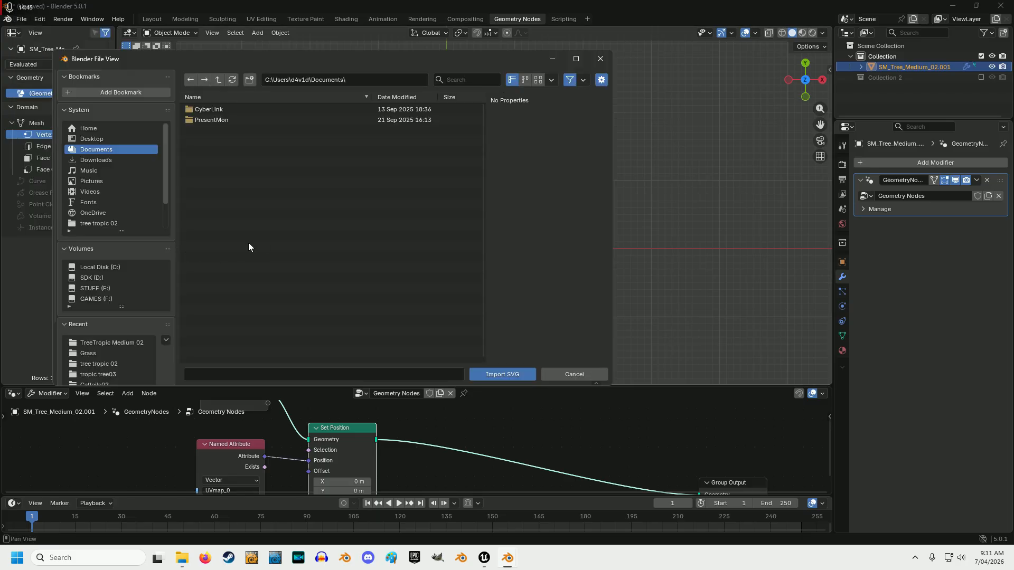
left_click(132, 342)
left_click(258, 109)
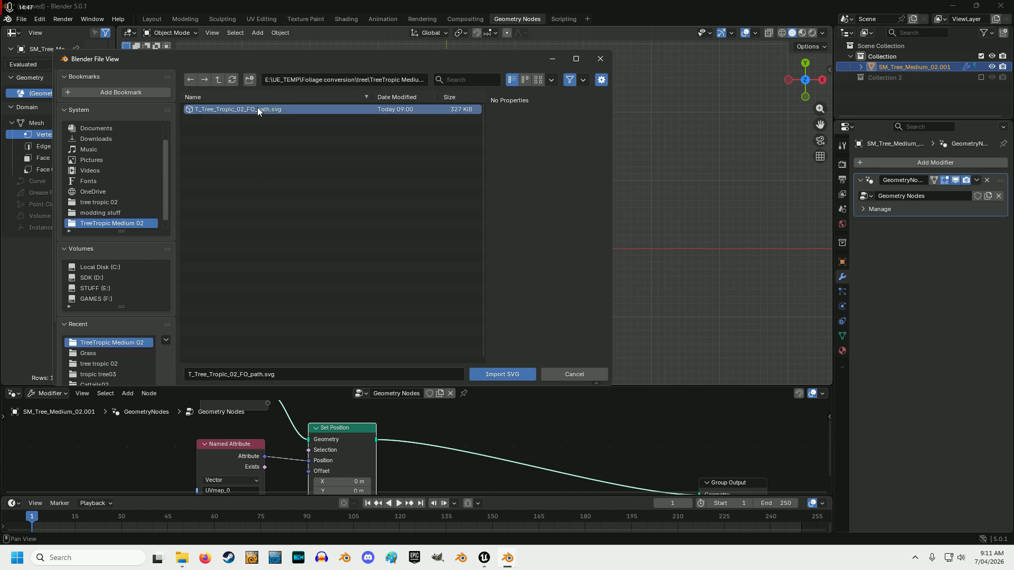
left_click(501, 373)
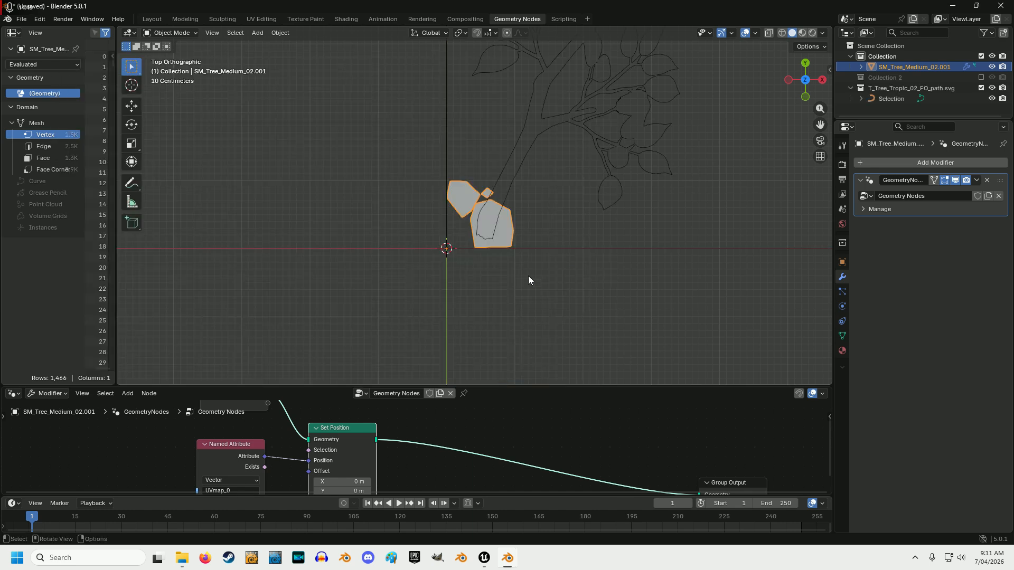
- Set the X and Y dimensions of the imported curve Selection to 1 m so it matches the UV square
left_click(893, 98)
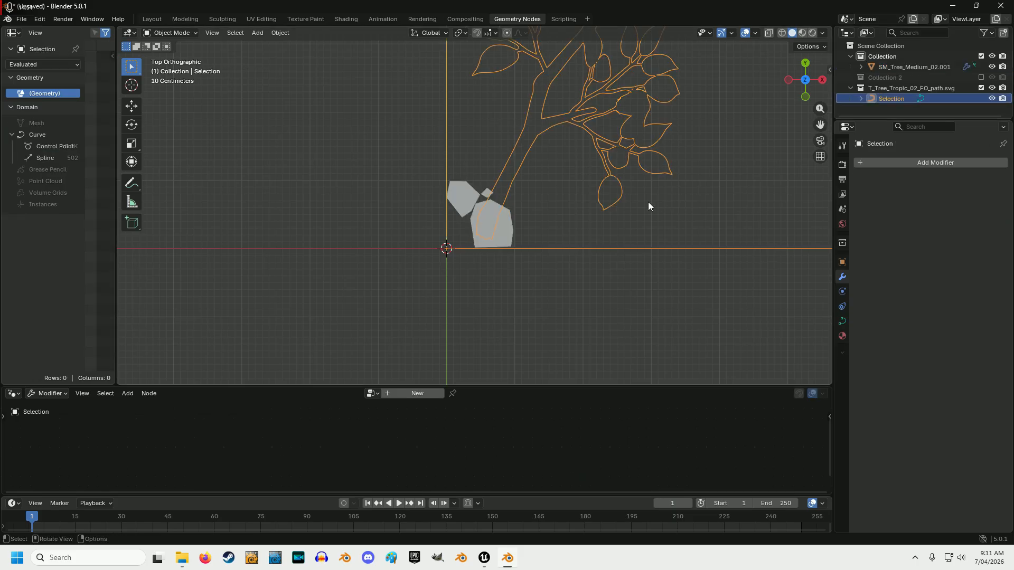
scroll(644, 204, "down", 3)
scroll(772, 125, "up", 4)
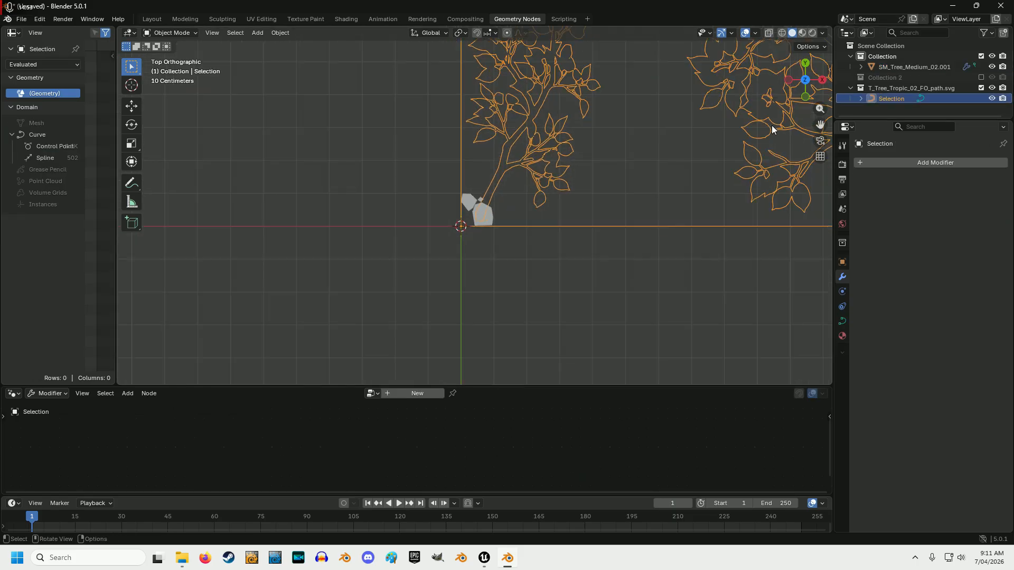
left_click(829, 69)
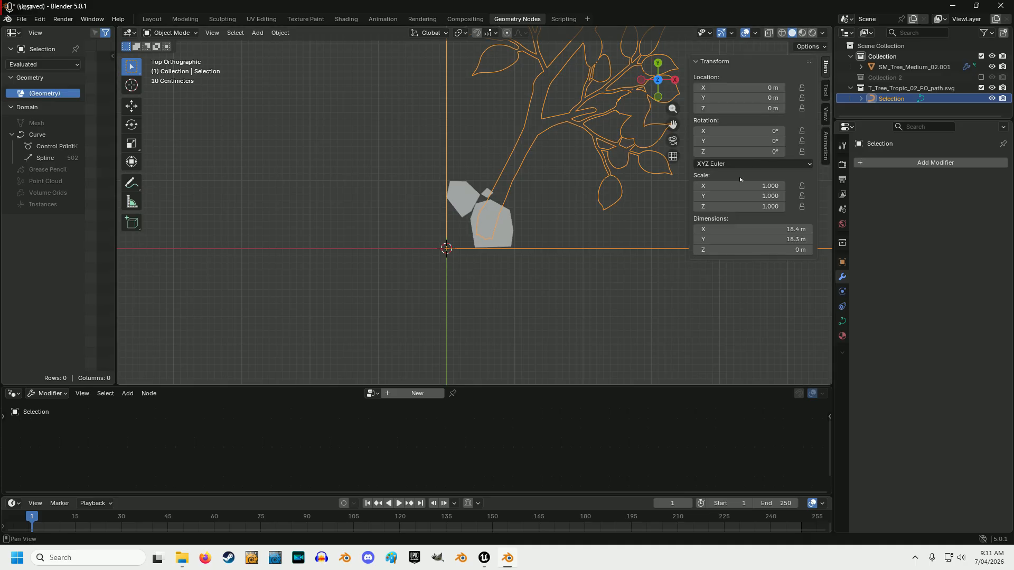
left_click_drag(740, 229, 741, 227)
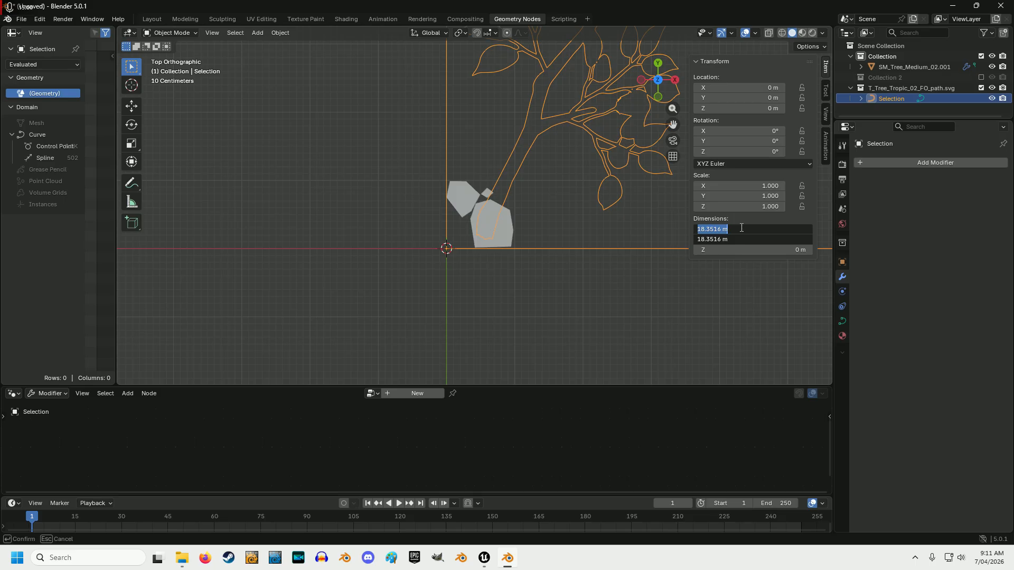
type("1")
key("Return")
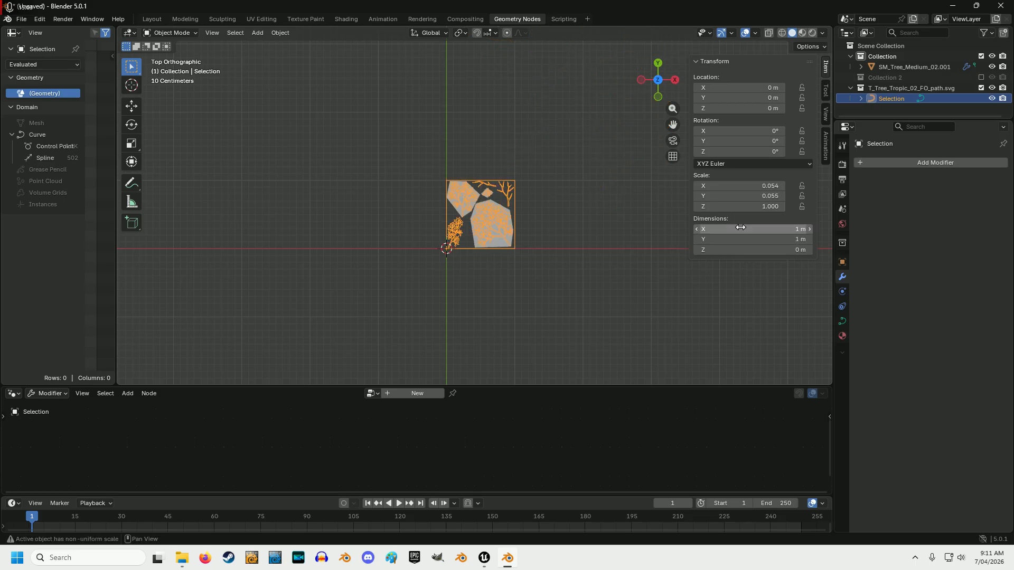
left_click(827, 68)
- Compare the curve outlines with the textured leaves up close in Material Preview, and return to Solid shading
scroll(482, 217, "up", 10)
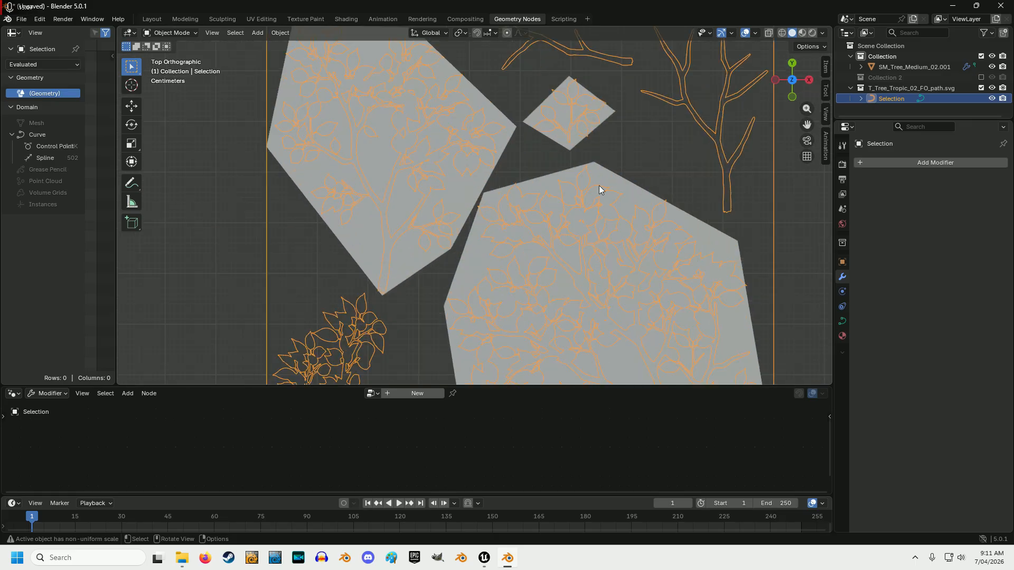
left_click(802, 32)
scroll(545, 214, "up", 3)
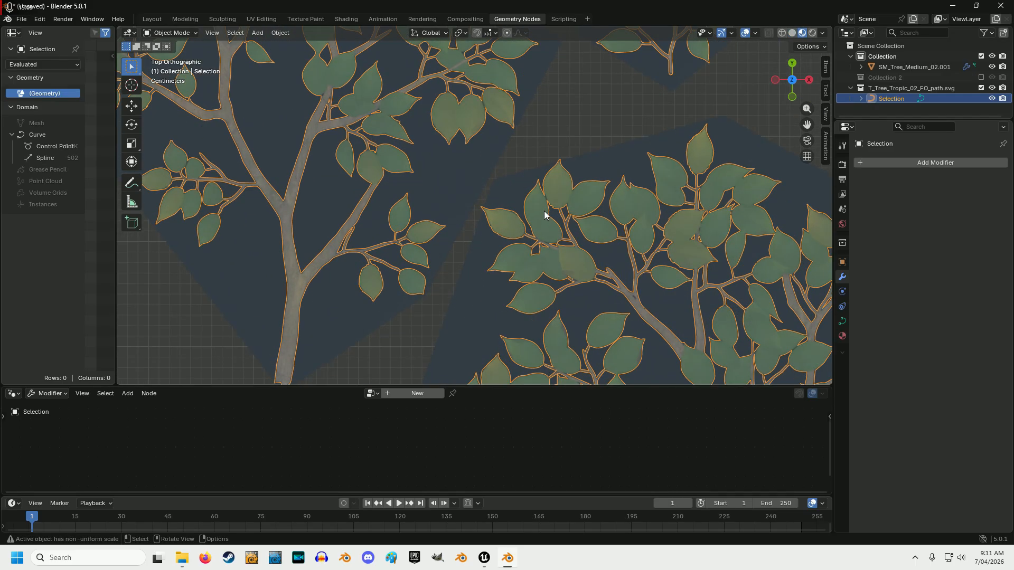
scroll(434, 235, "up", 2)
scroll(278, 258, "down", 2)
scroll(277, 259, "up", 3)
scroll(295, 259, "down", 3)
scroll(331, 256, "up", 2)
scroll(356, 257, "down", 8)
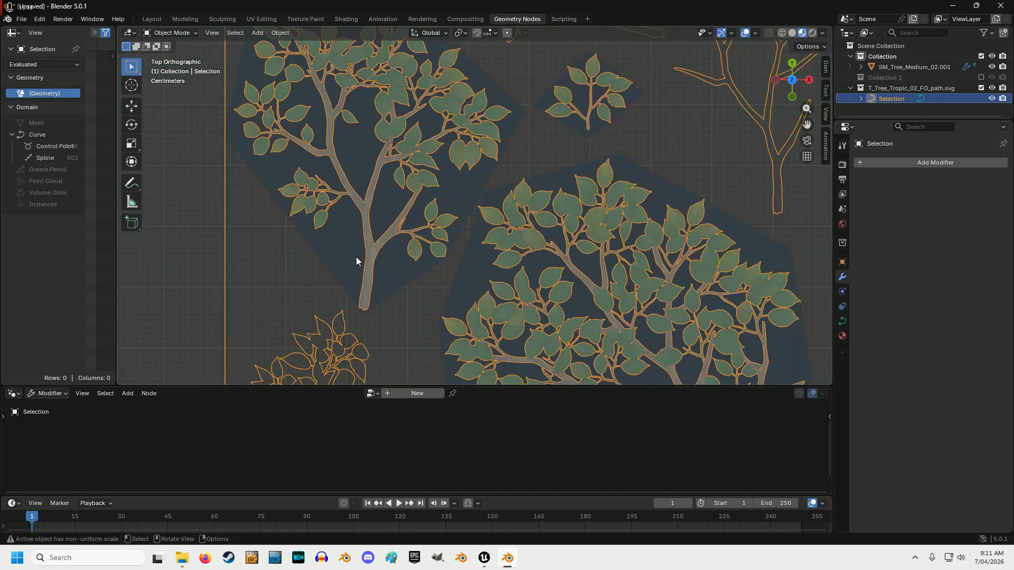
left_click(792, 34)
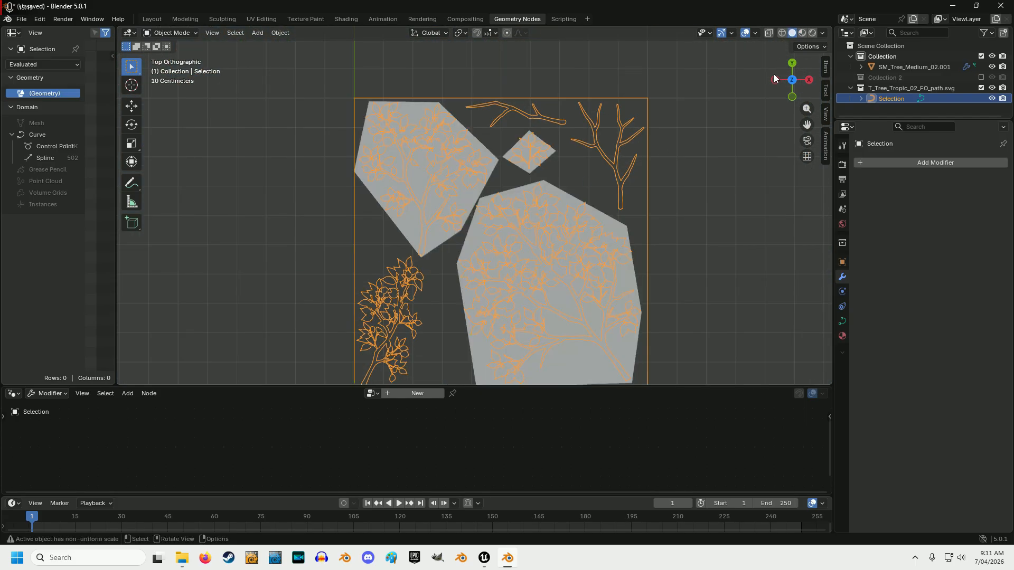
- Move the curve Selection up along Z so it floats a little above the flattened foliage mesh
left_click_drag(791, 101, 785, 141)
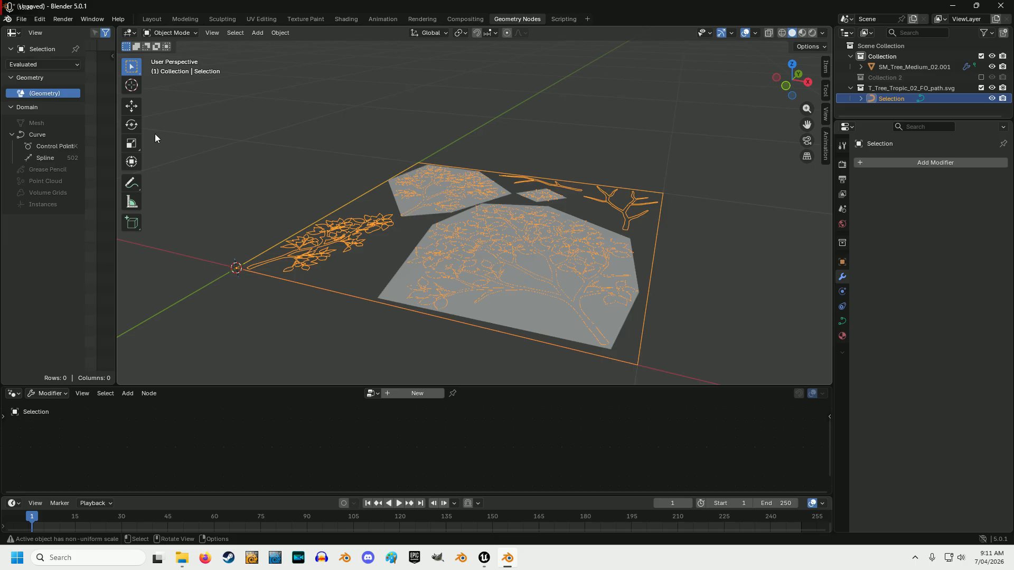
left_click(133, 108)
left_click_drag(228, 227, 223, 200)
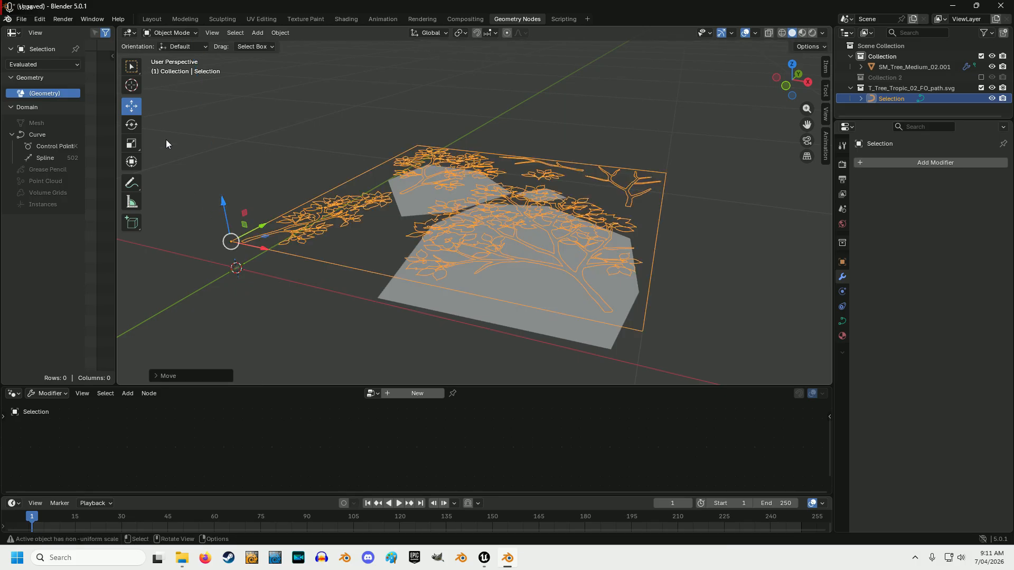
left_click(132, 66)
- Set the preview resolution of the curve Selection to 2
left_click(888, 100)
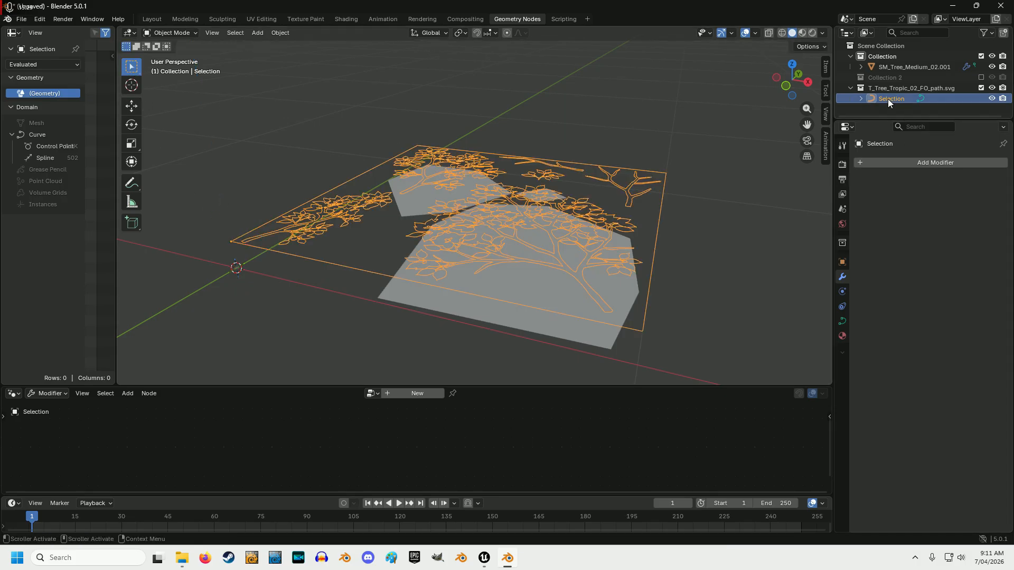
left_click(842, 323)
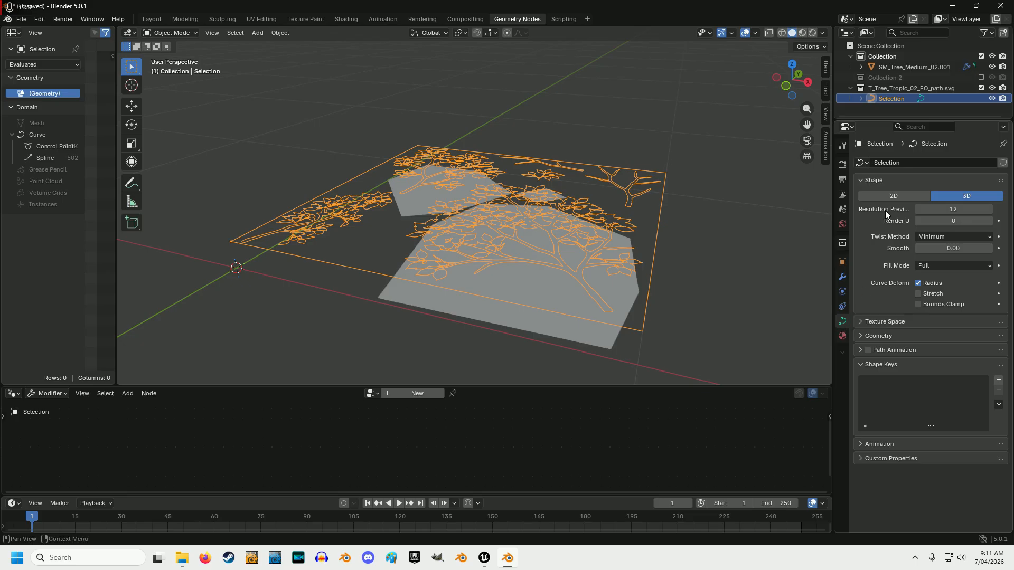
left_click(937, 210)
type("2")
key("Return")
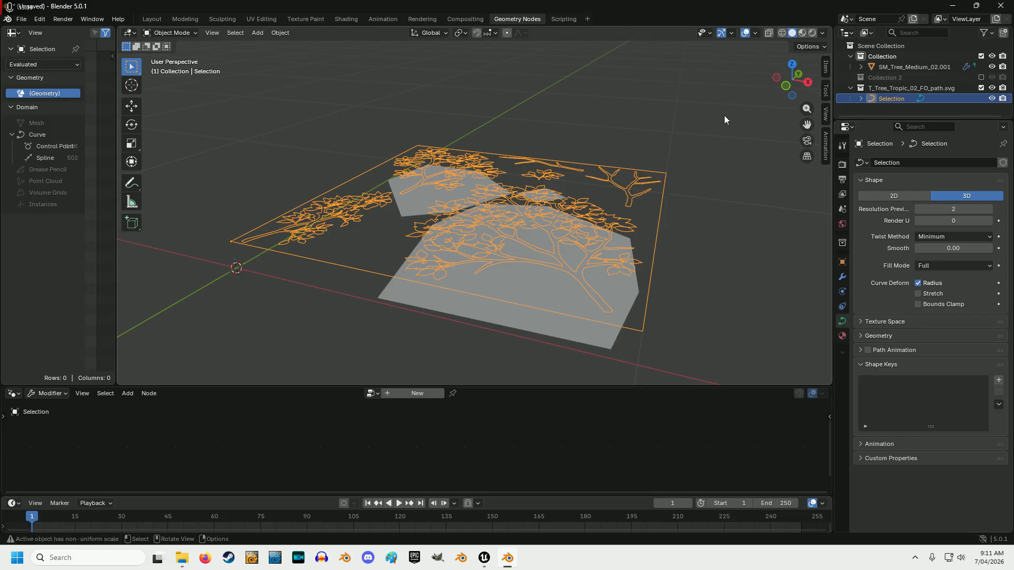
- Examine in top view with Material Preview how closely the simplified curve outlines follow the textured leaves and branches
left_click(789, 65)
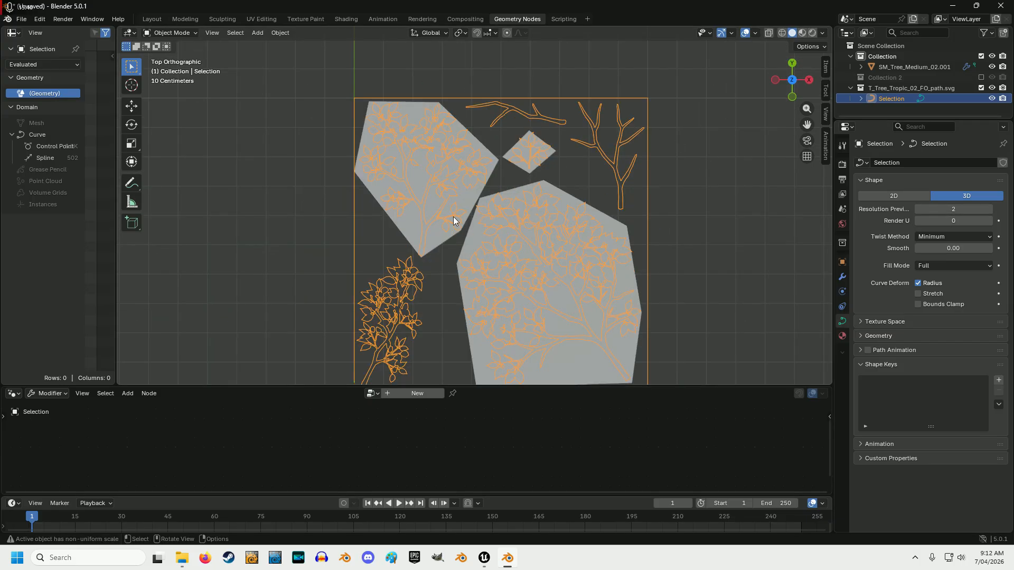
scroll(460, 221, "up", 3)
scroll(463, 223, "up", 5)
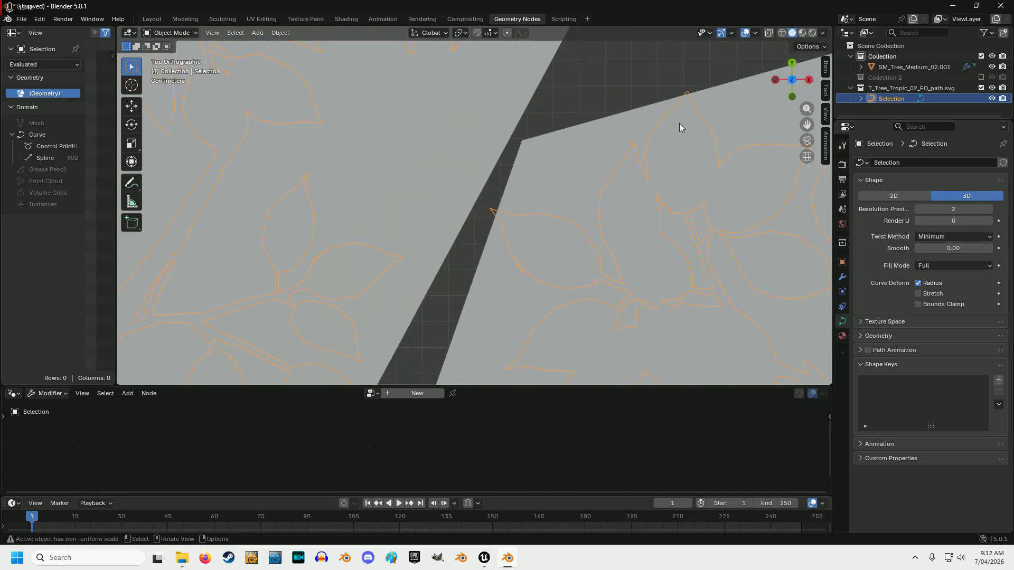
left_click(799, 33)
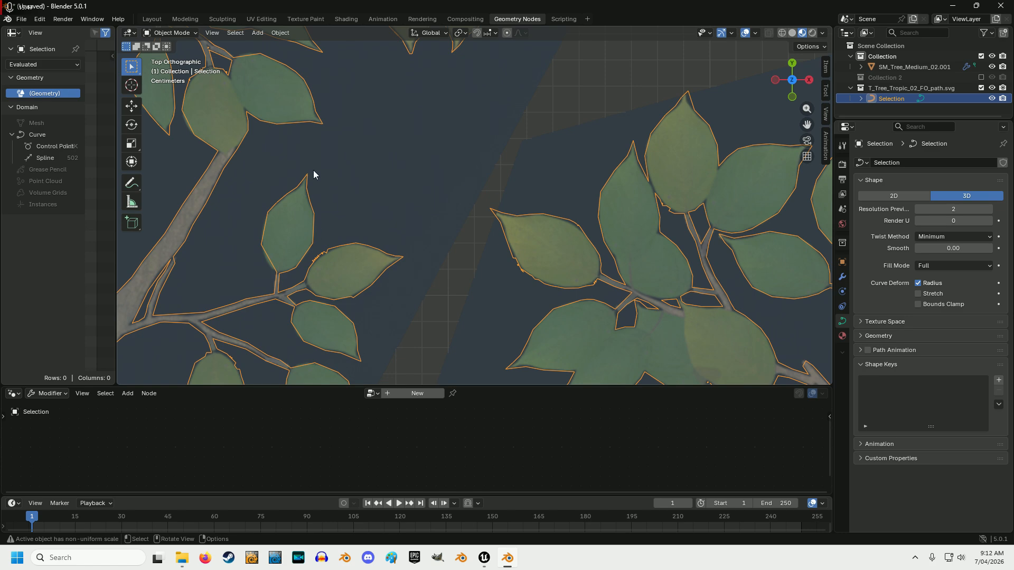
scroll(511, 291, "down", 3)
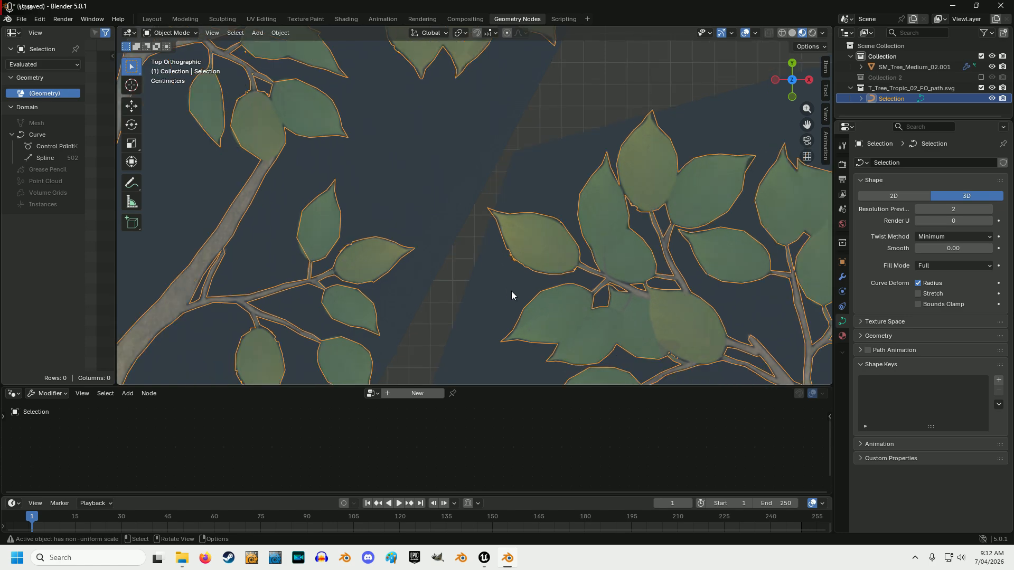
scroll(511, 292, "down", 8)
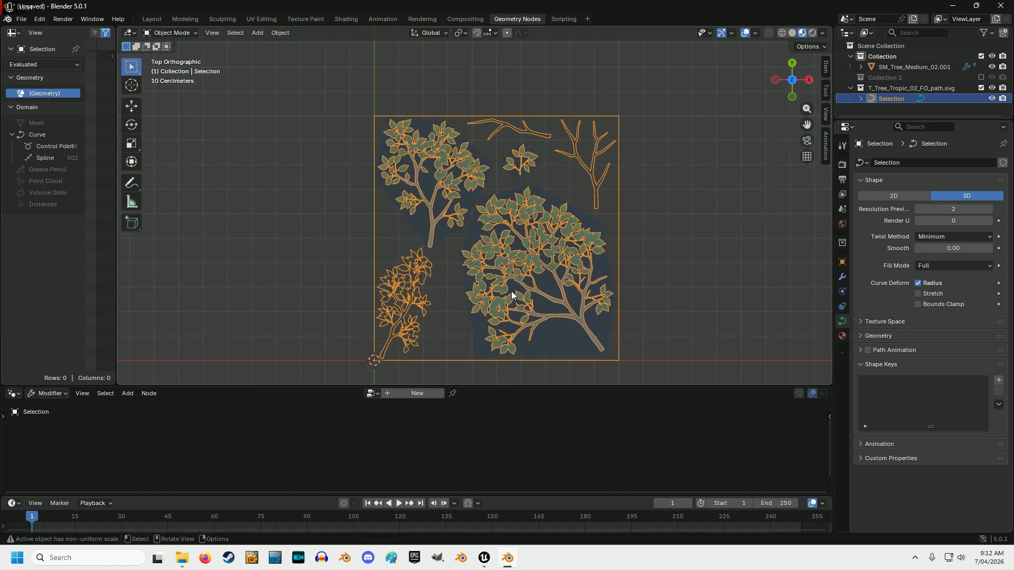
scroll(512, 292, "up", 10)
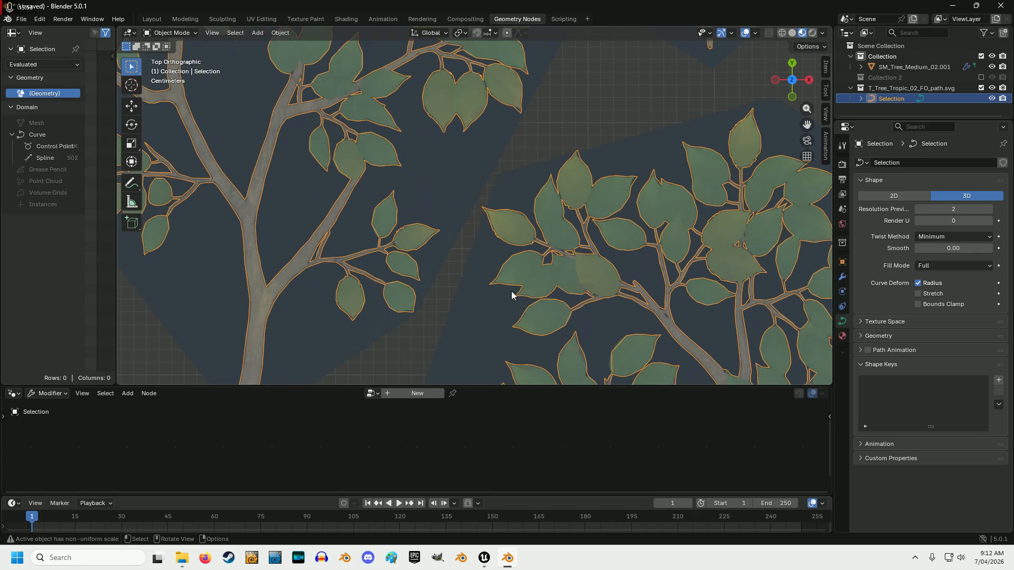
scroll(511, 294, "down", 9)
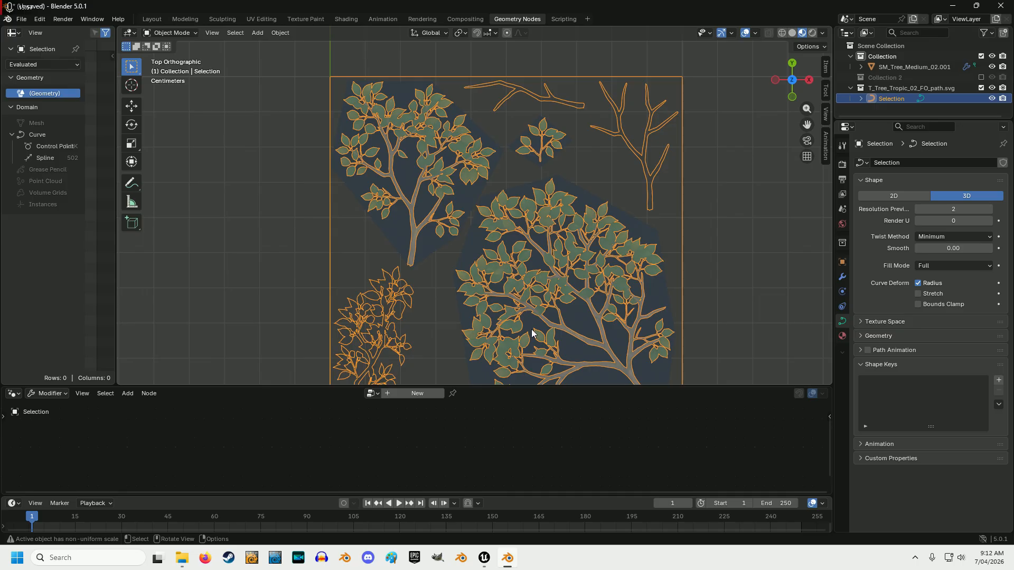
scroll(518, 314, "down", 3)
scroll(518, 314, "up", 3)
- Display the scene in Wireframe shading and put the mesh SM_Tree_Medium_02.001 into Edit Mode
left_click(905, 68)
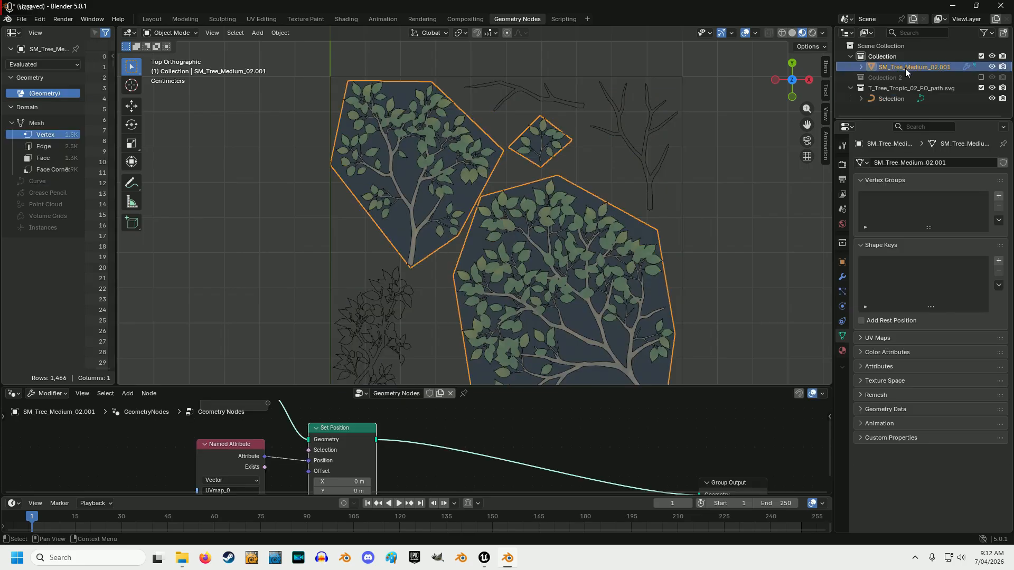
left_click(783, 33)
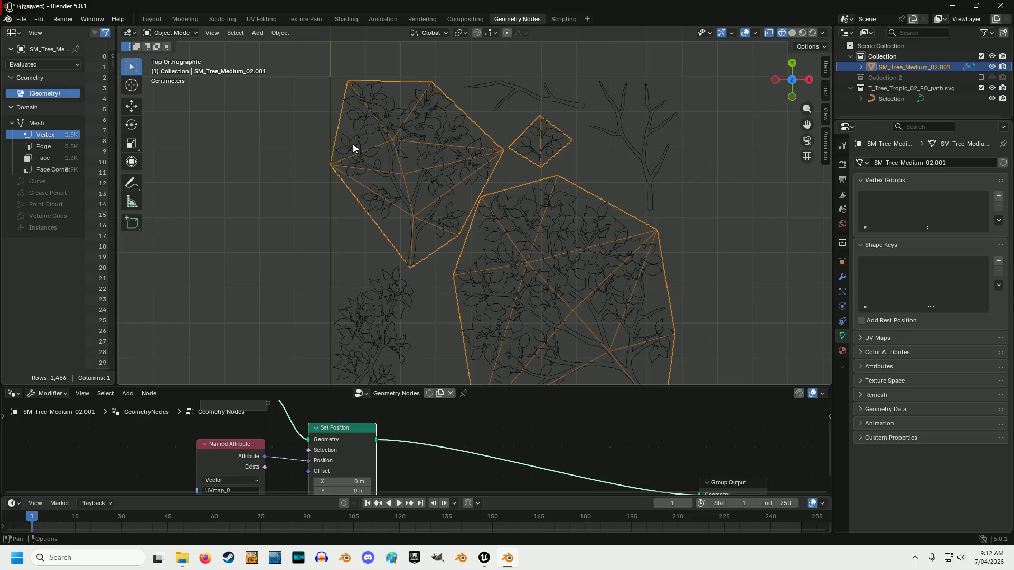
left_click(170, 33)
left_click(171, 57)
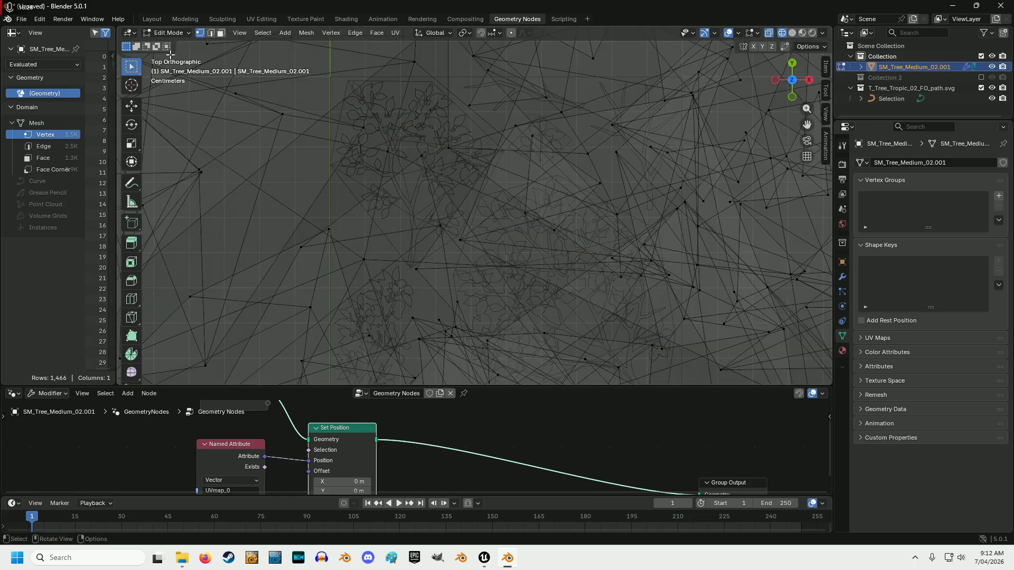
scroll(526, 254, "down", 10)
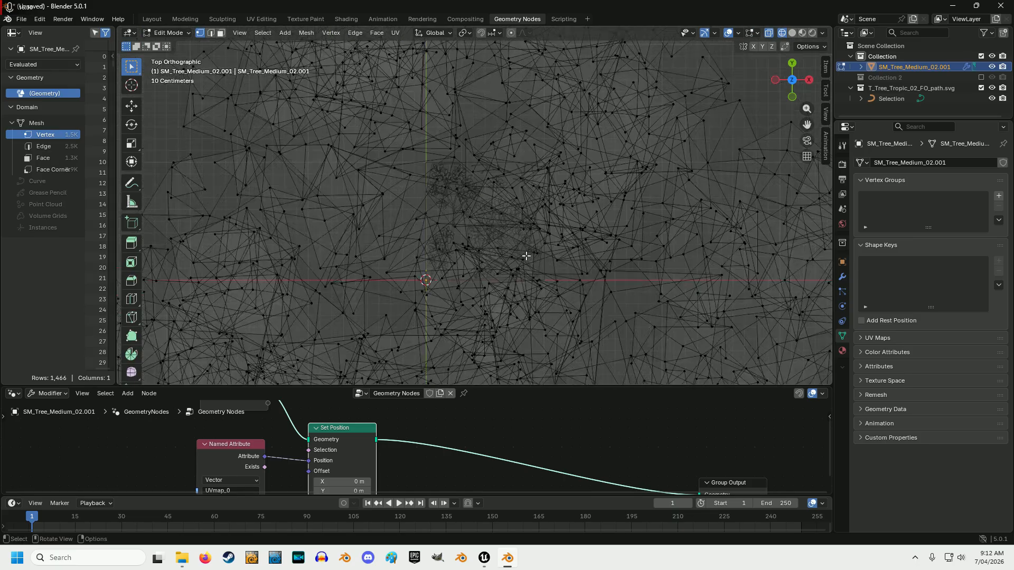
left_click_drag(794, 102, 570, 293)
left_click_drag(740, 55, 756, 65)
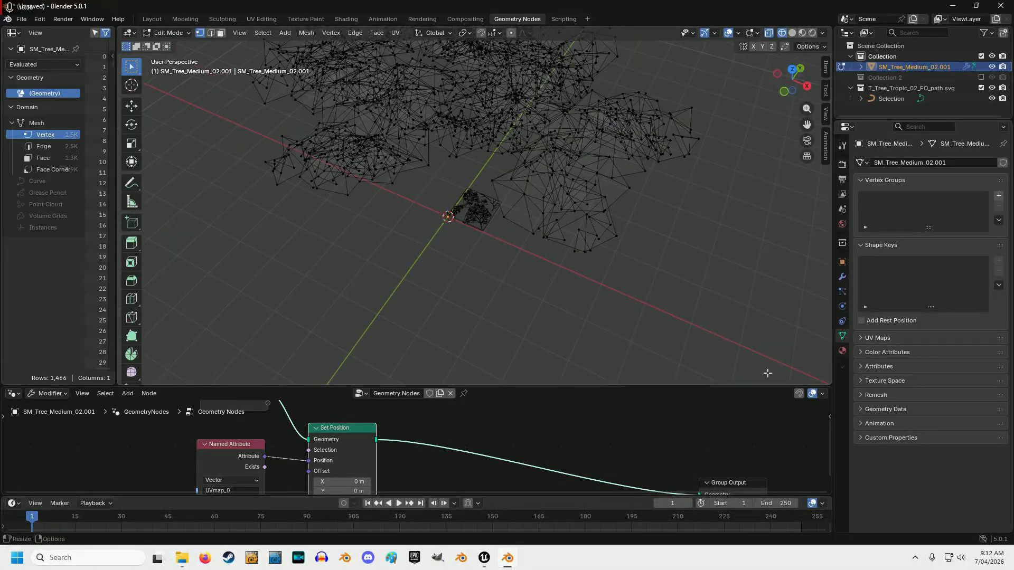
- Enable On Cage display for the mesh's Geometry Nodes modifier and view the flattened edit cage in top view
left_click(842, 281)
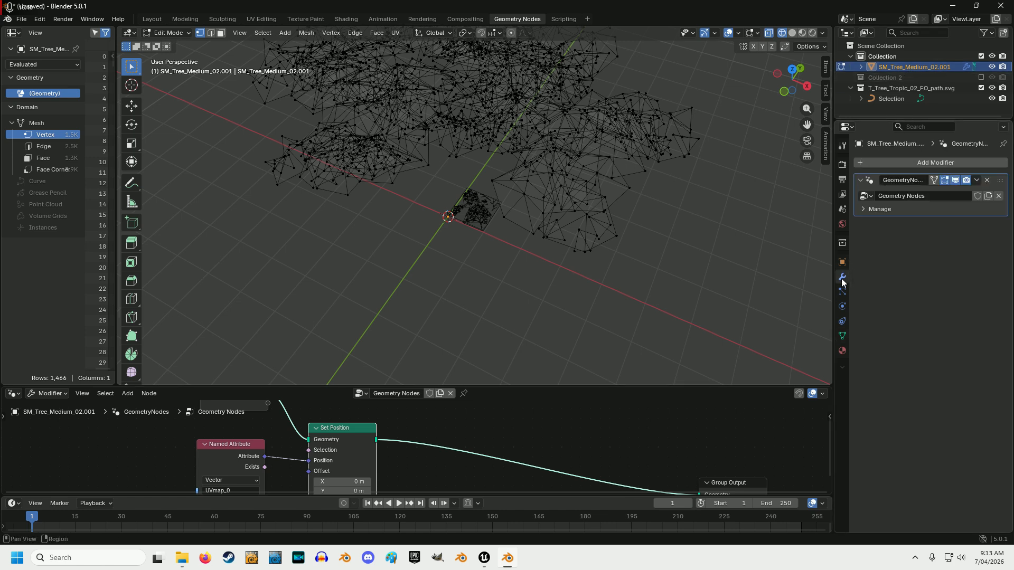
left_click(933, 180)
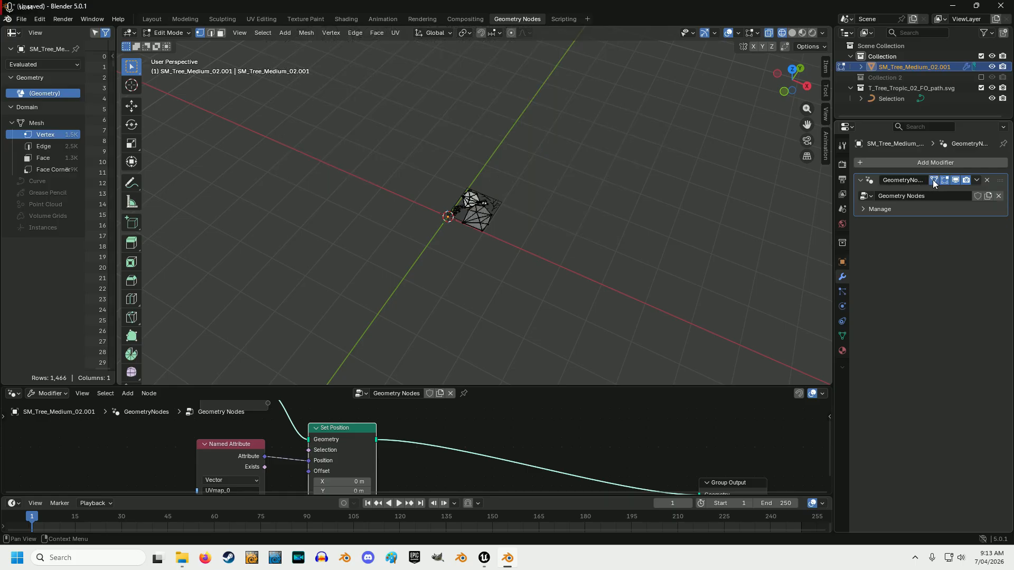
left_click(793, 71)
scroll(483, 214, "up", 10)
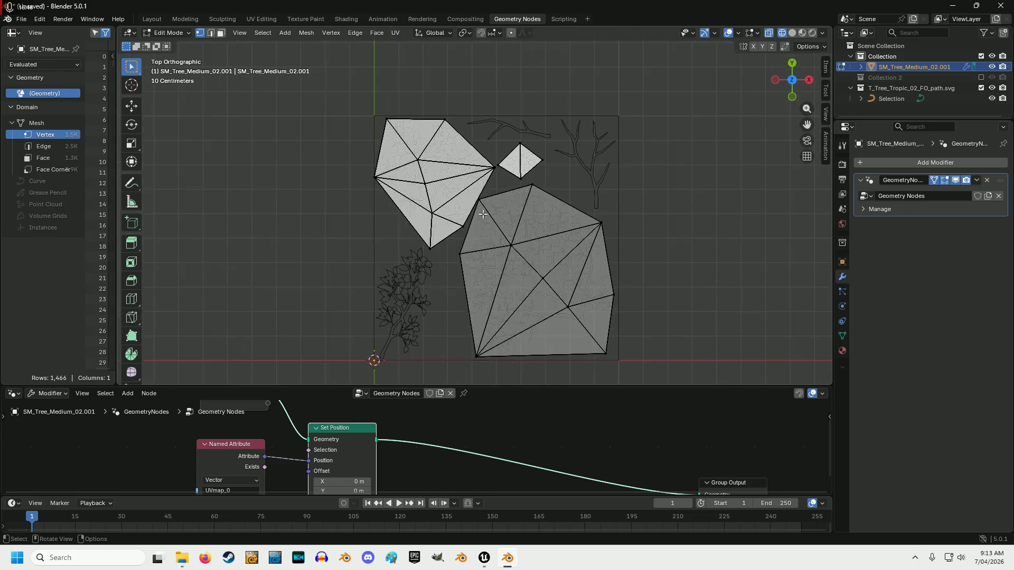
left_click_drag(807, 124, 790, 97)
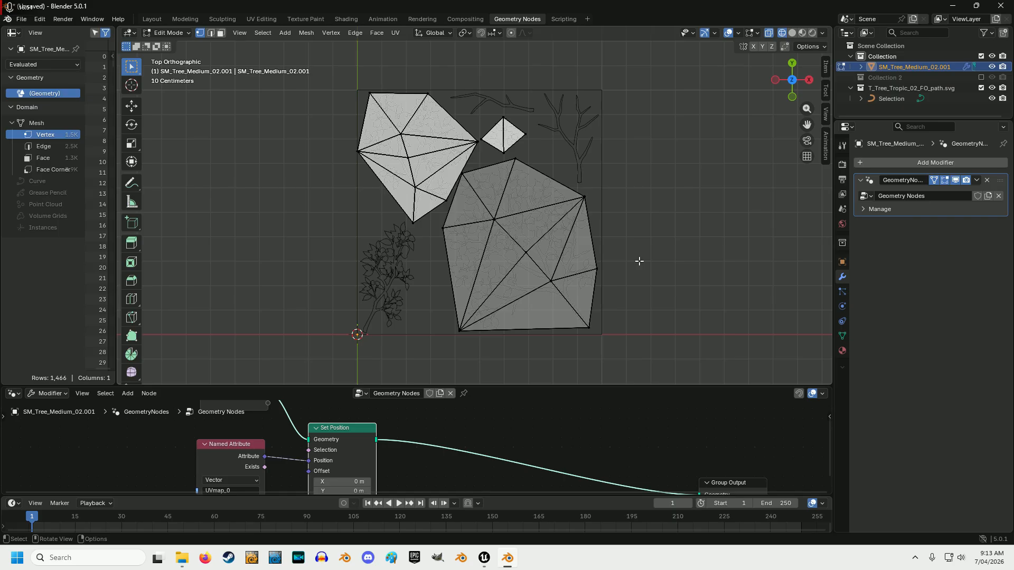
scroll(638, 258, "up", 1)
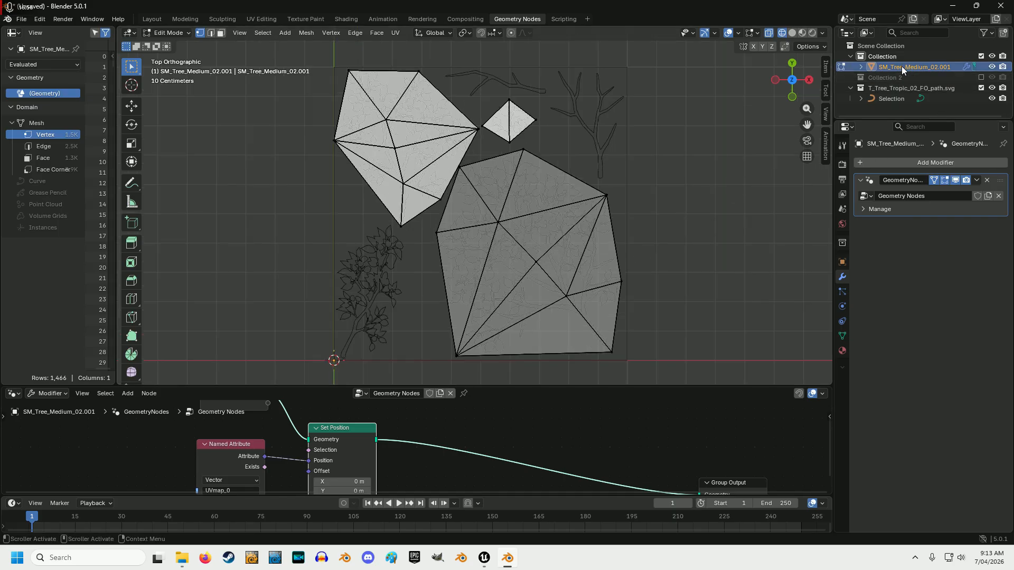
- Knife Project the curve Selection onto the flattened foliage mesh from top view, with Cut Through enabled
left_click(886, 99)
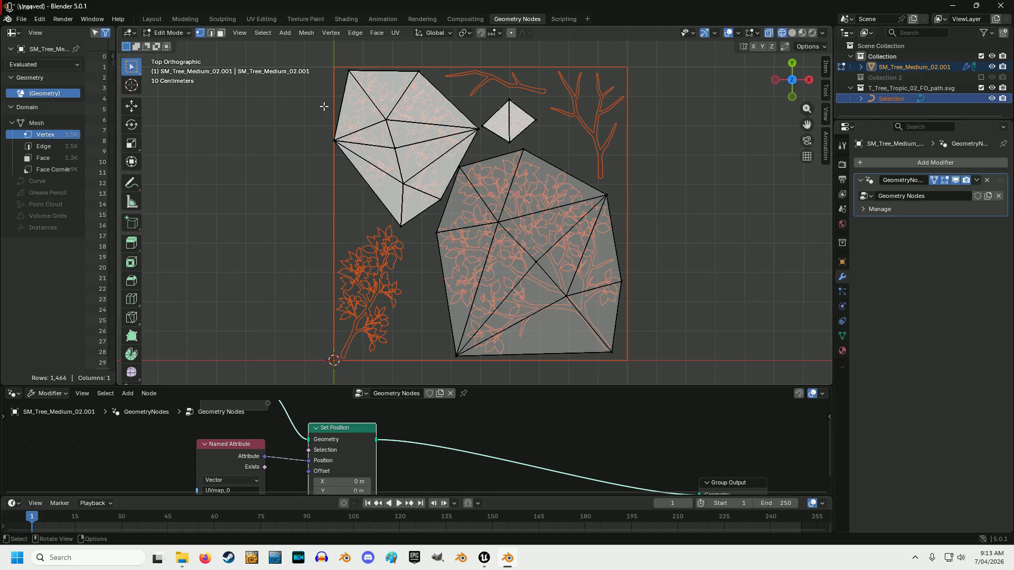
left_click(306, 33)
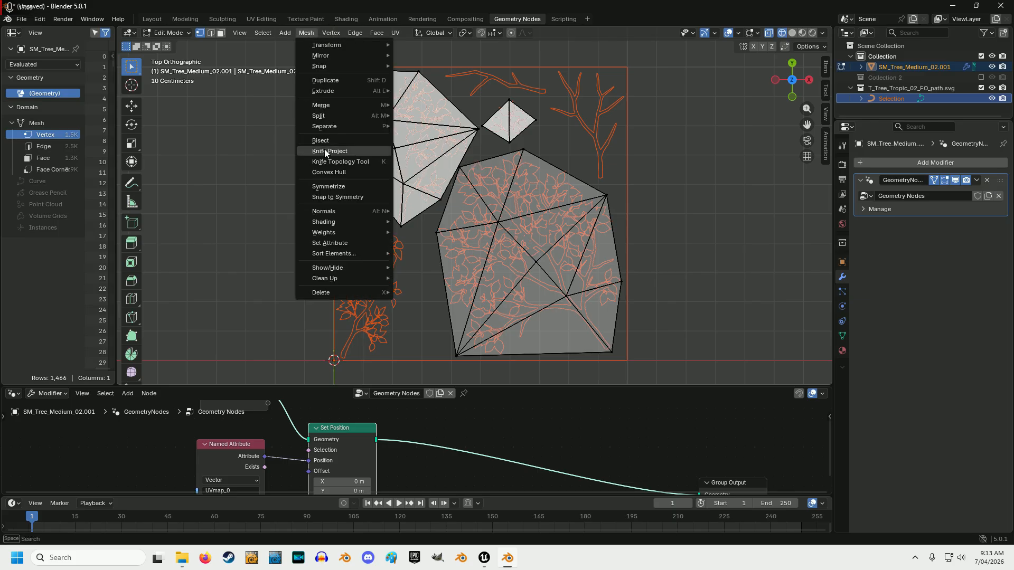
key("Return")
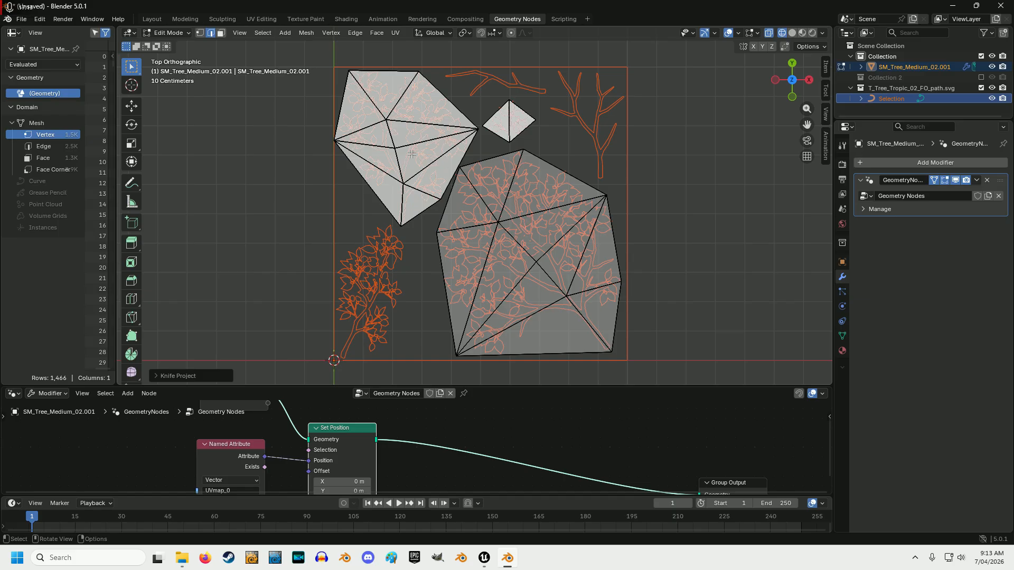
left_click(179, 375)
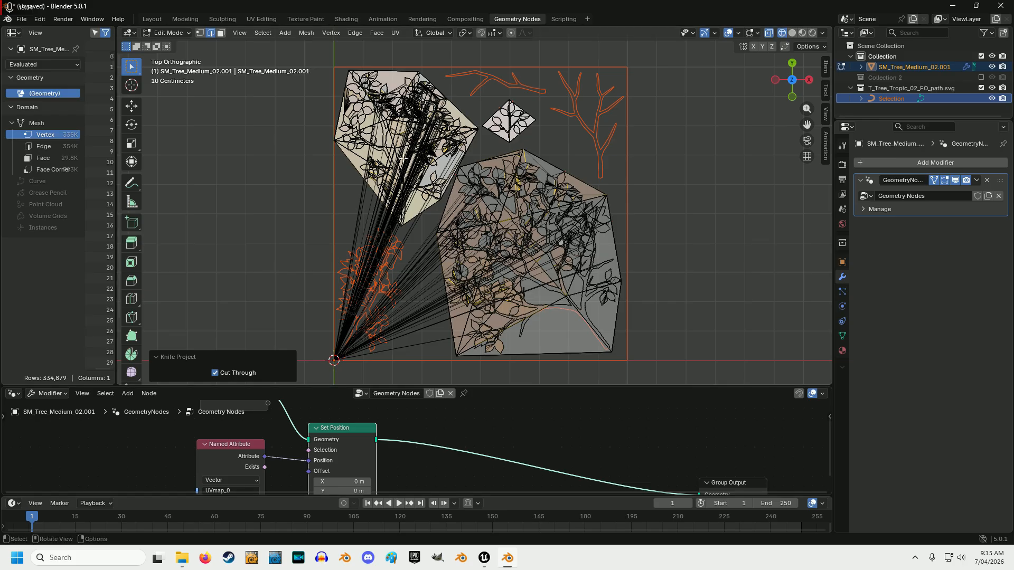
- Deselect all mesh elements and examine the projected leaf and branch cuts on the flattened foliage up close
left_click(262, 33)
left_click(276, 56)
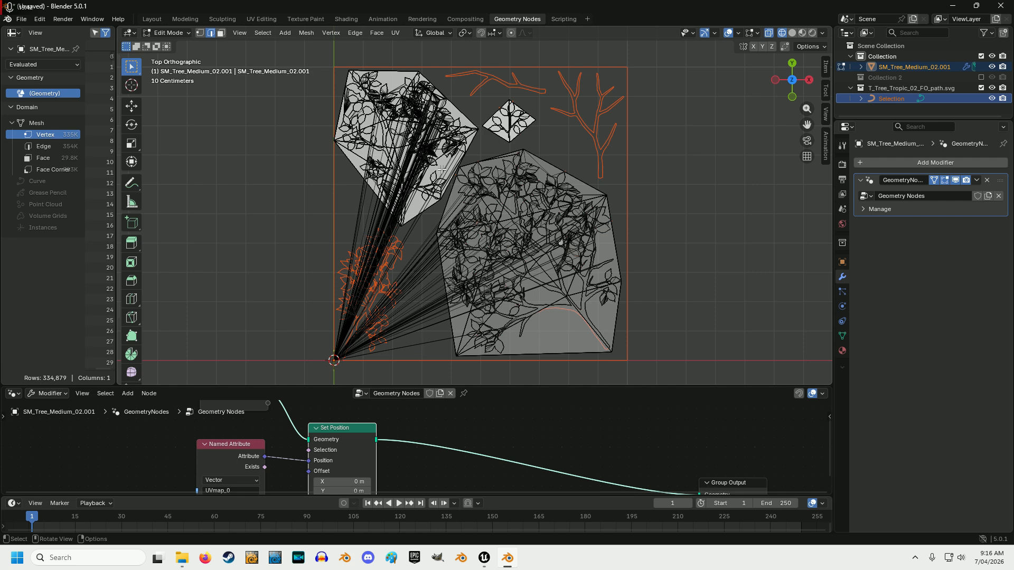
scroll(481, 248, "up", 3)
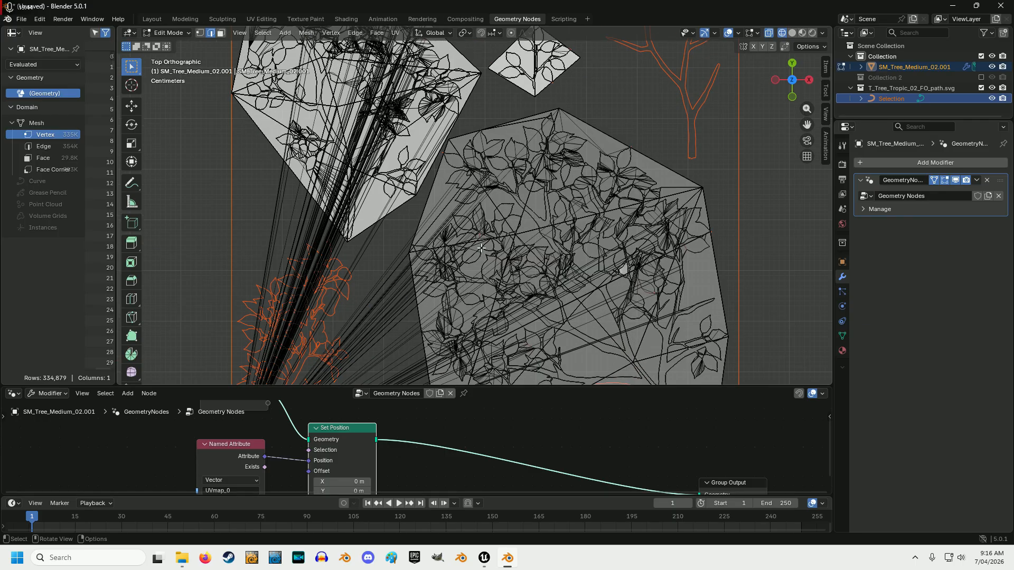
scroll(481, 248, "up", 5)
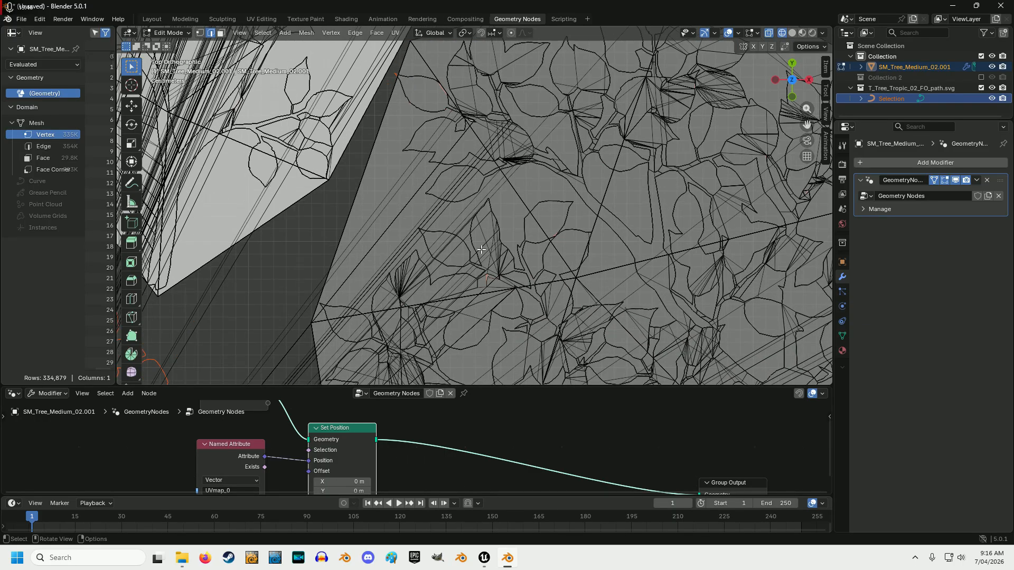
scroll(481, 249, "down", 9)
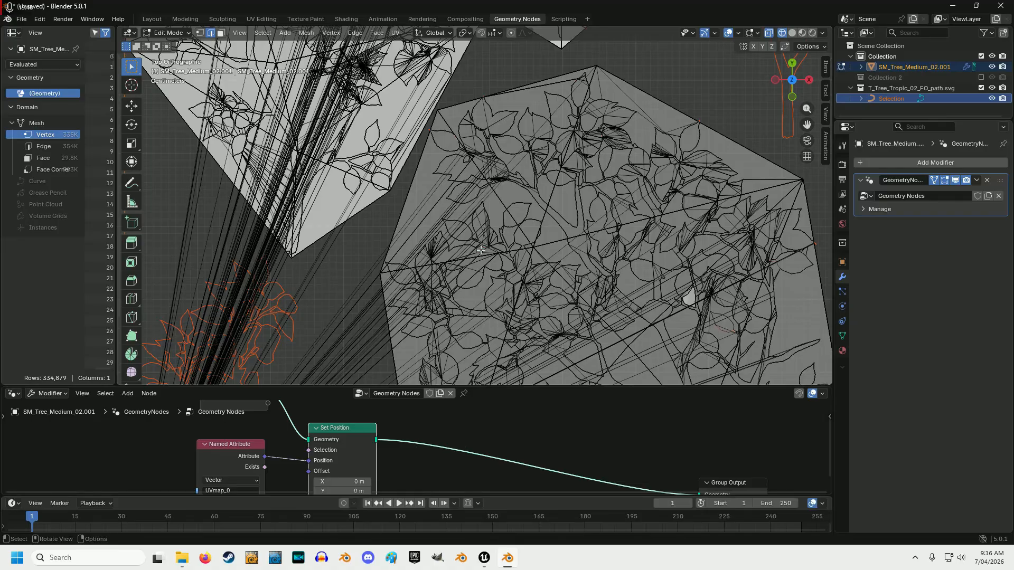
scroll(481, 249, "up", 2)
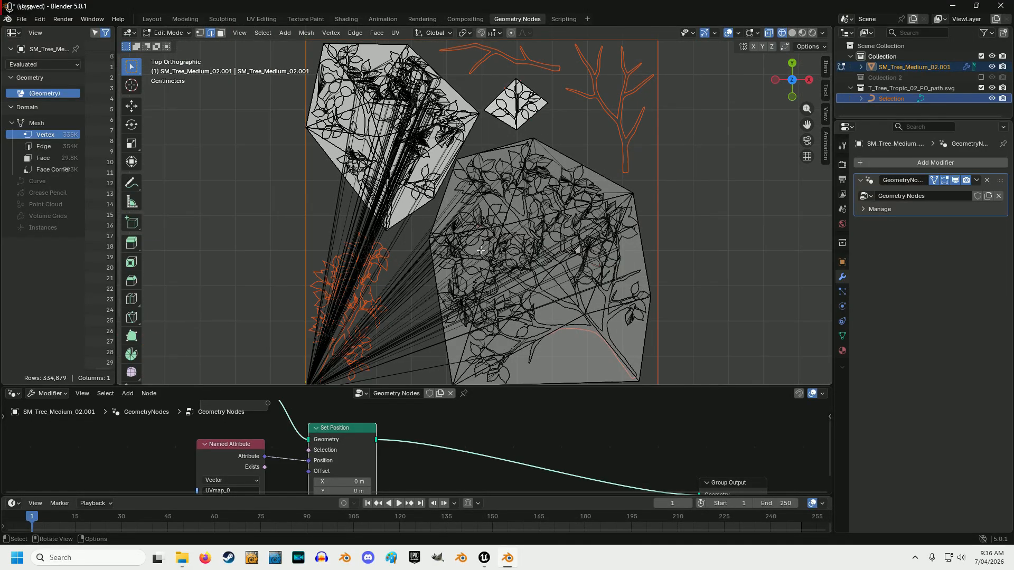
left_click_drag(541, 387, 541, 397)
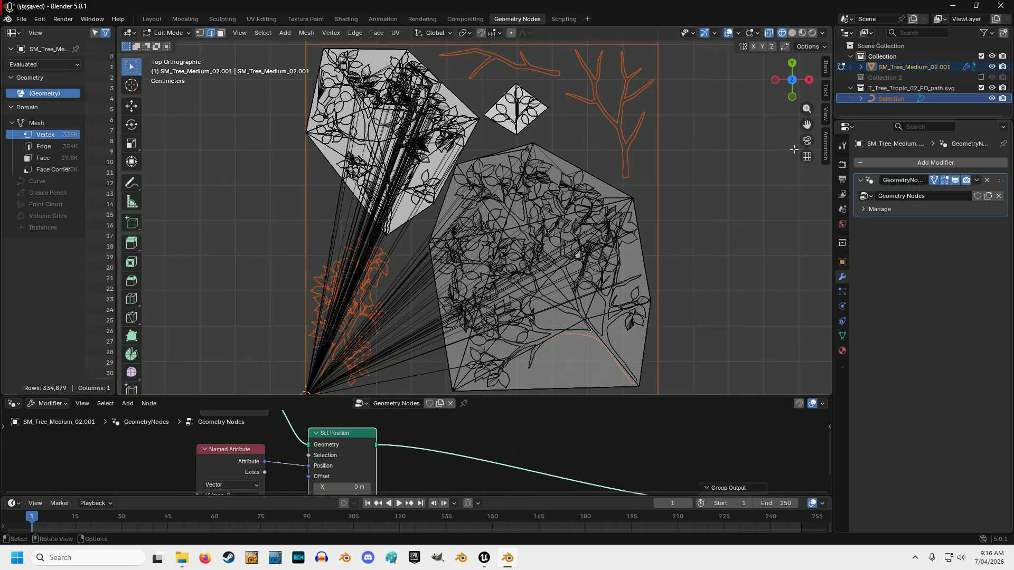
scroll(479, 325, "down", 1)
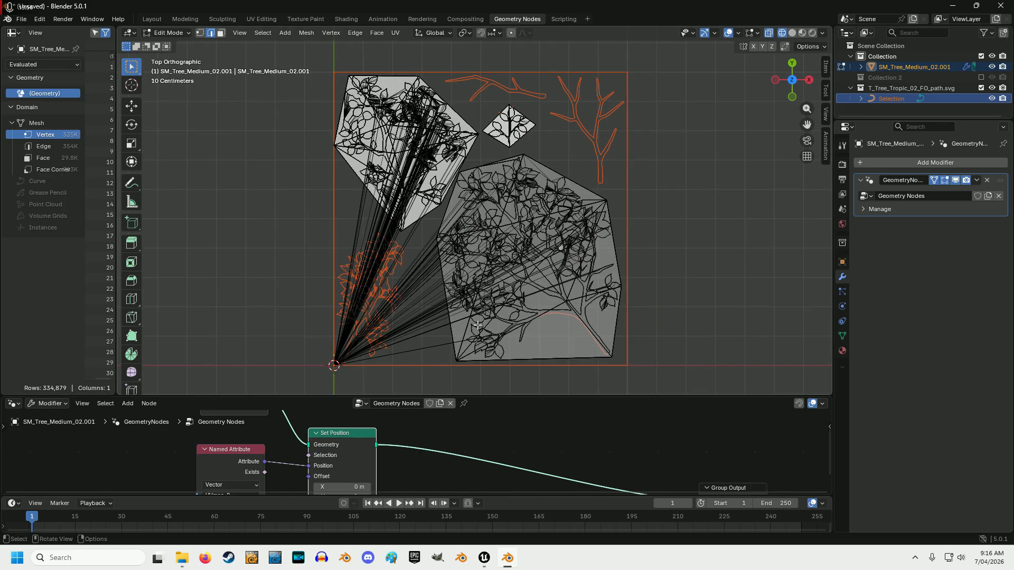
- Mute the Set Position node to restore the cut foliage's original tree shape, and inspect it in Solid shading from an angled view
right_click(347, 434)
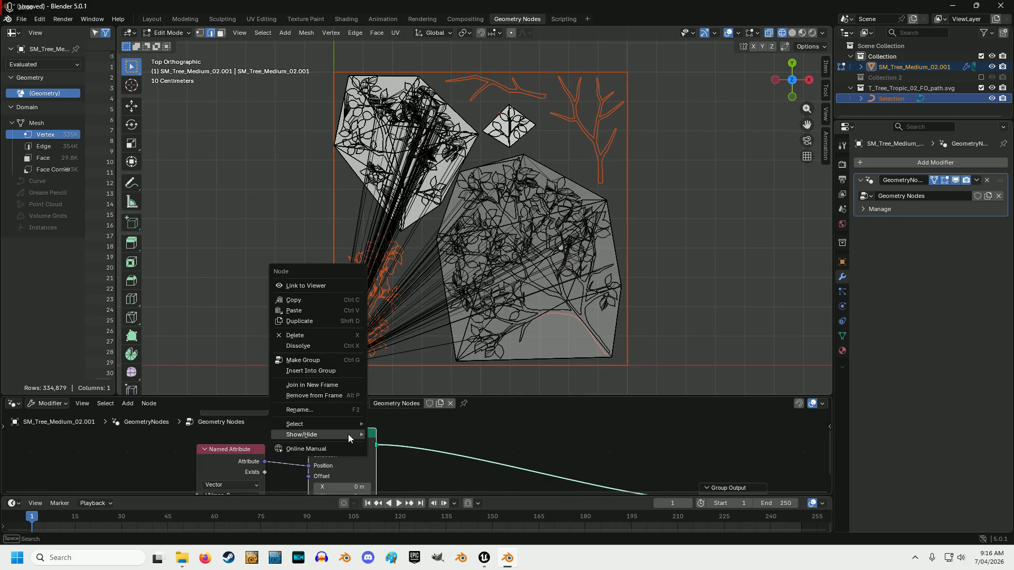
mouse_move(351, 434)
left_click(391, 433)
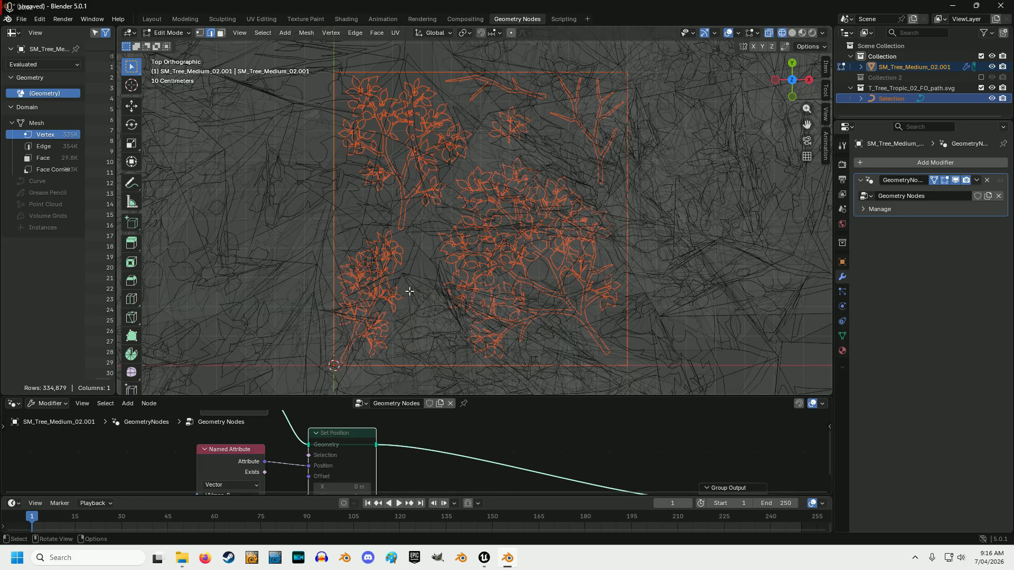
scroll(408, 280, "down", 10)
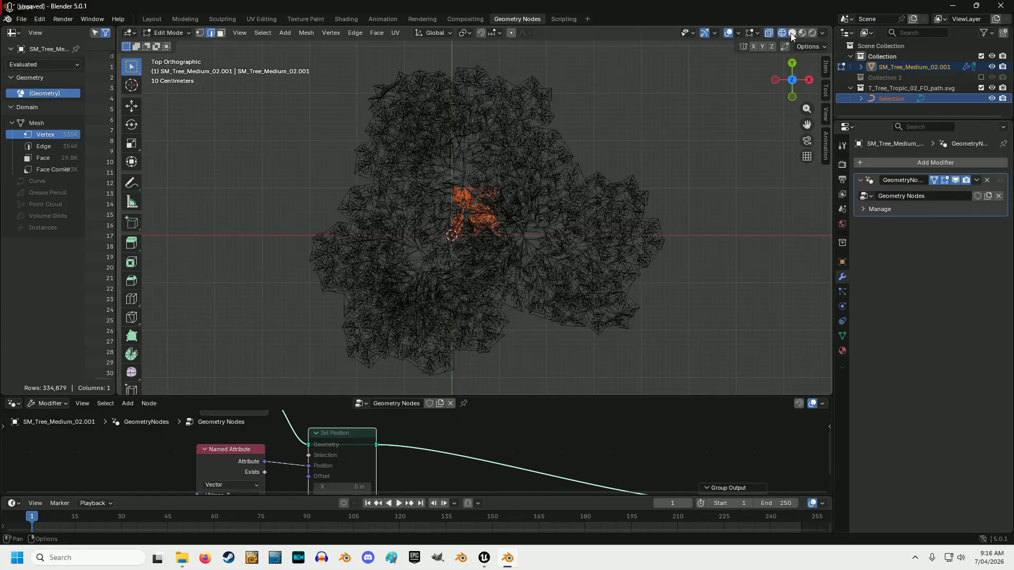
left_click(792, 33)
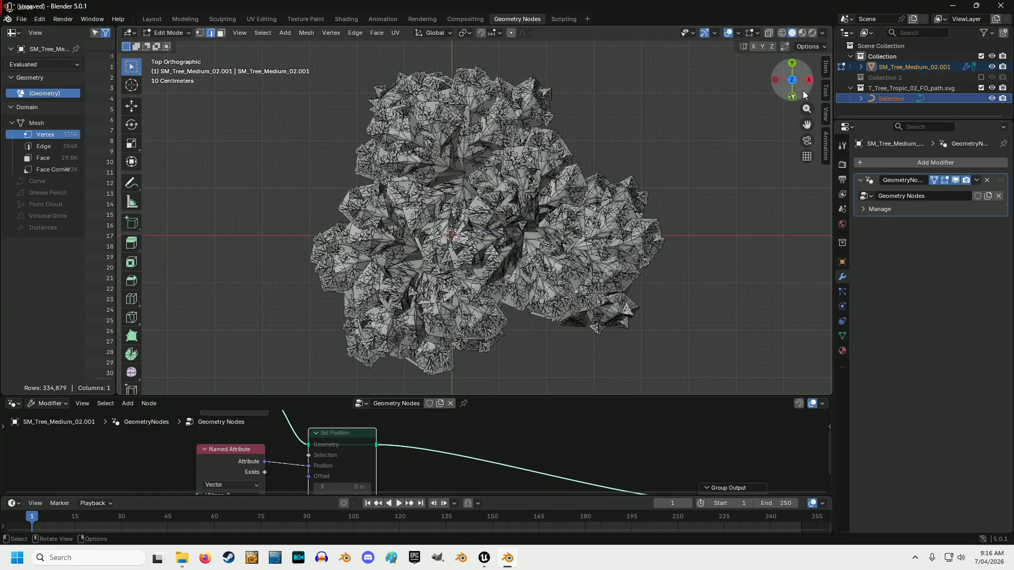
left_click_drag(792, 97, 713, 49)
scroll(546, 181, "up", 3)
scroll(547, 181, "down", 3)
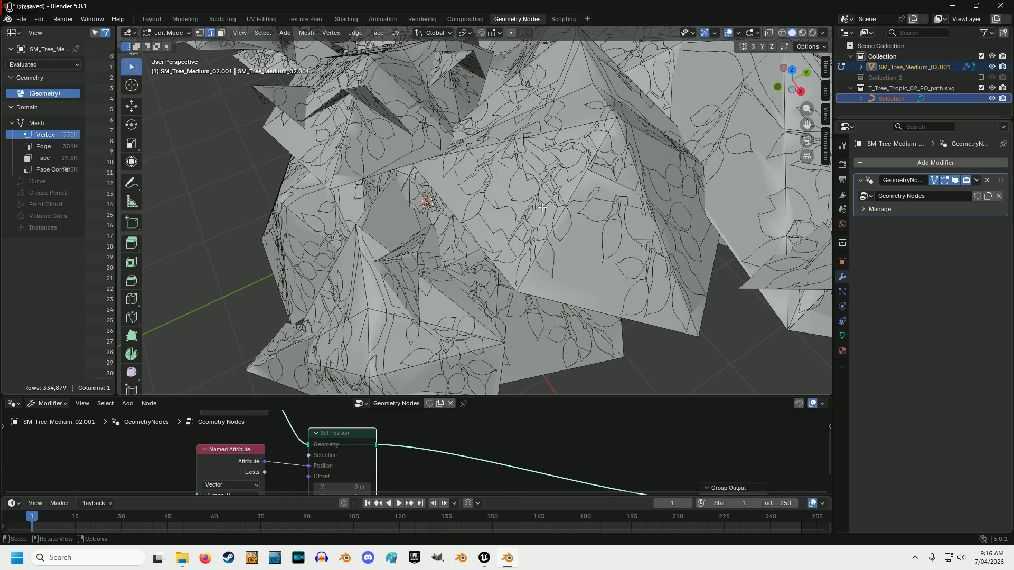
scroll(782, 115, "down", 3)
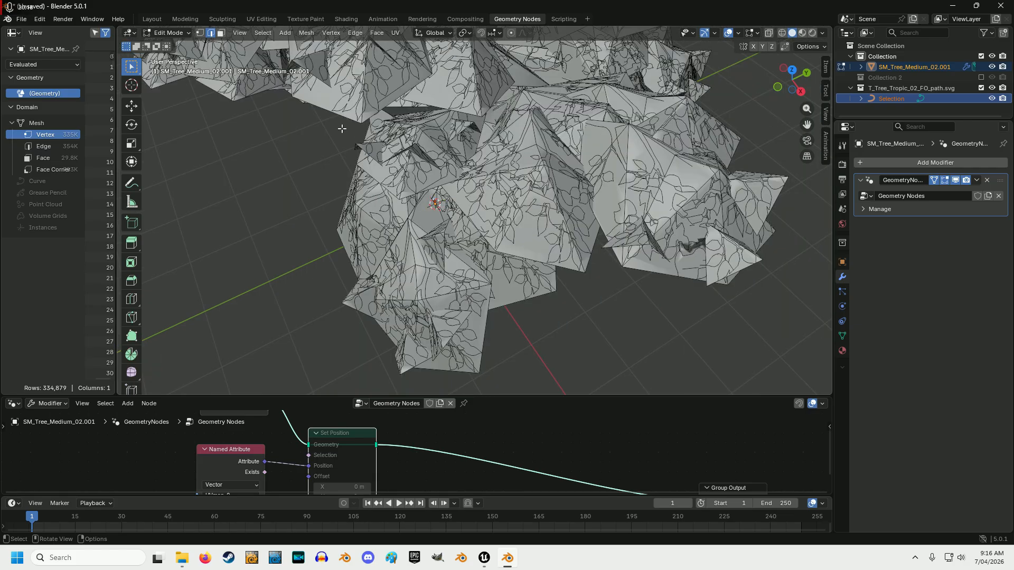
- Select the entire cut foliage mesh in Wireframe shading and triangulate its faces
left_click(782, 33)
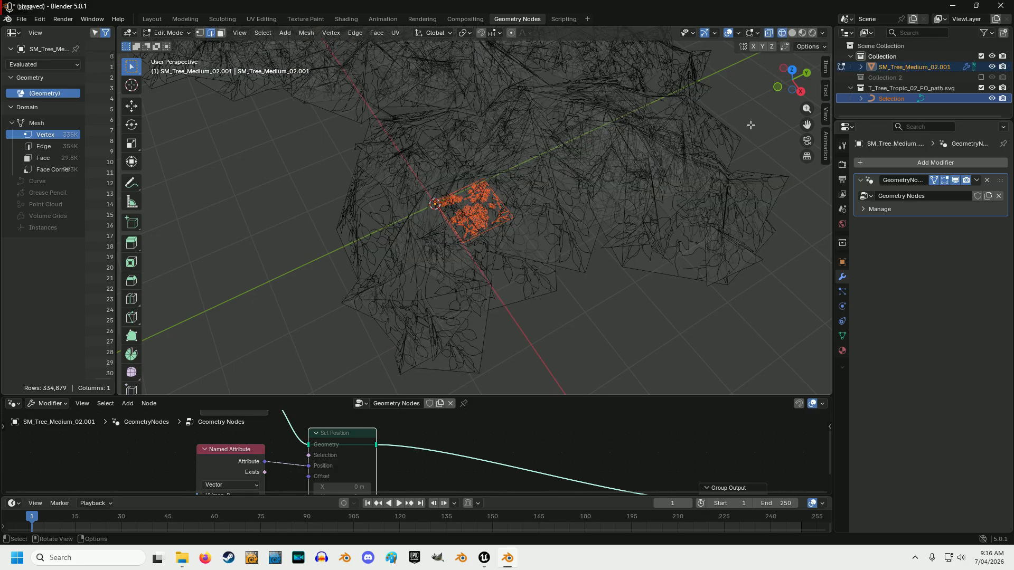
left_click(264, 33)
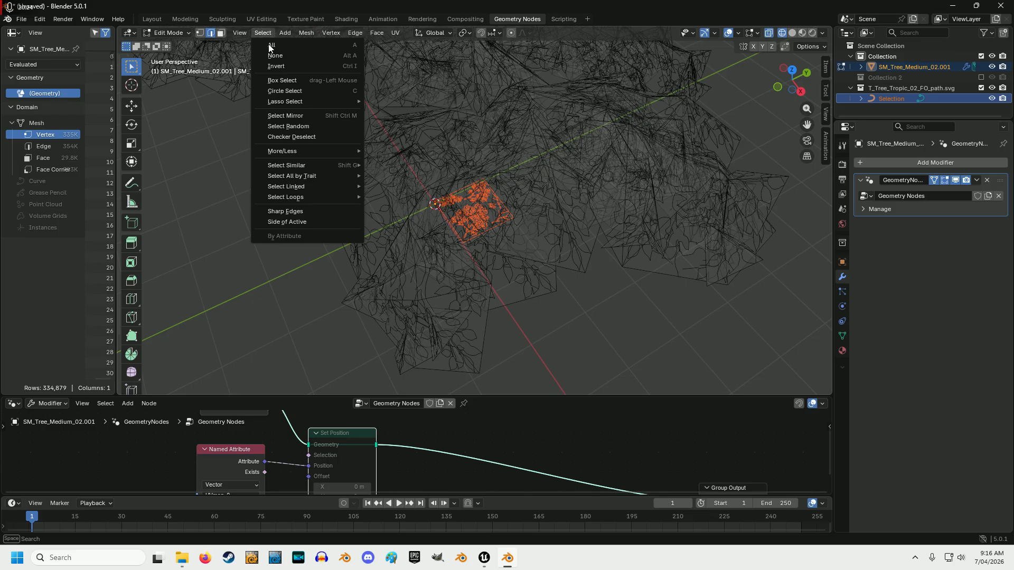
left_click(269, 46)
scroll(509, 291, "up", 3)
scroll(509, 293, "down", 3)
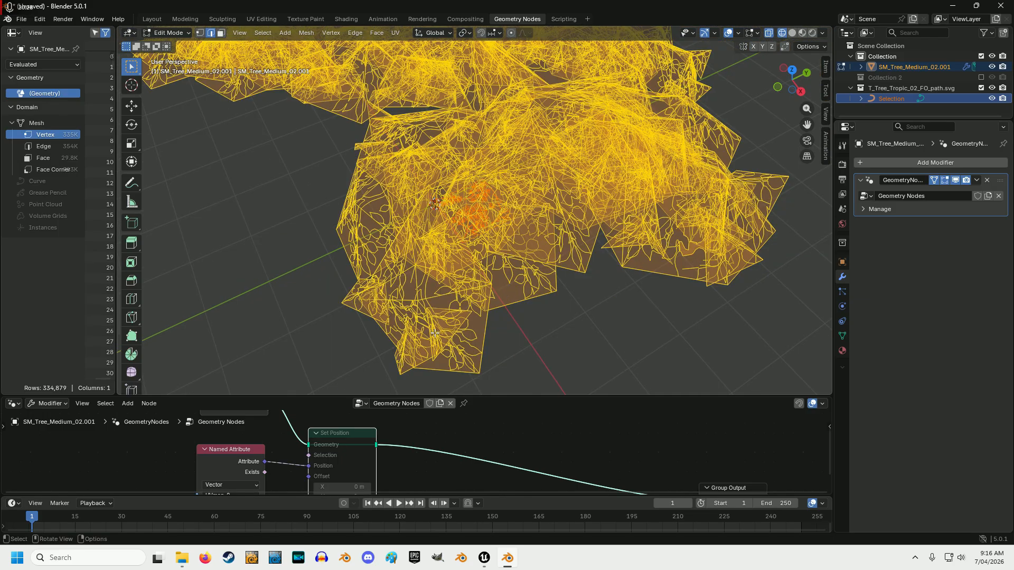
left_click(375, 33)
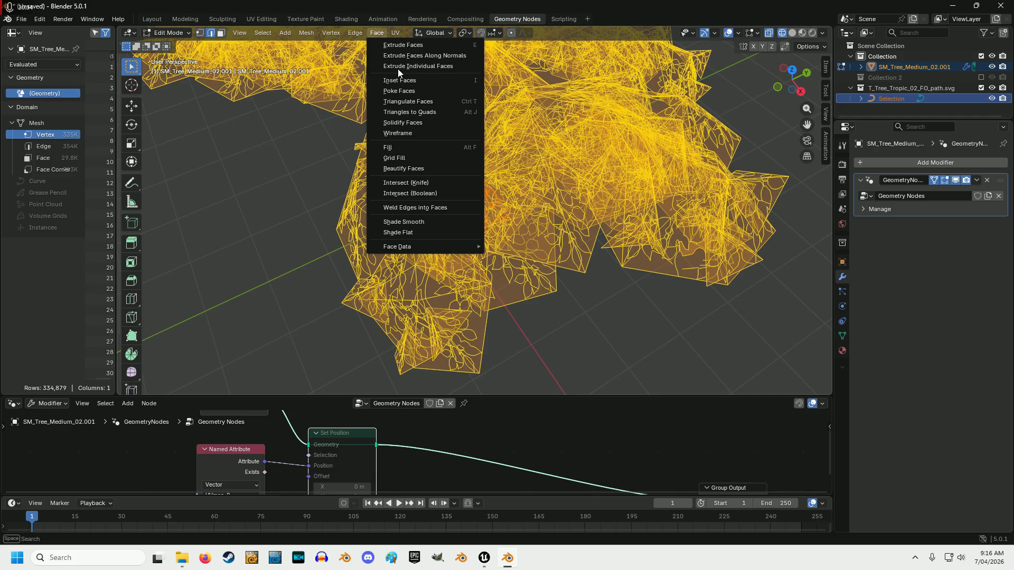
left_click(397, 102)
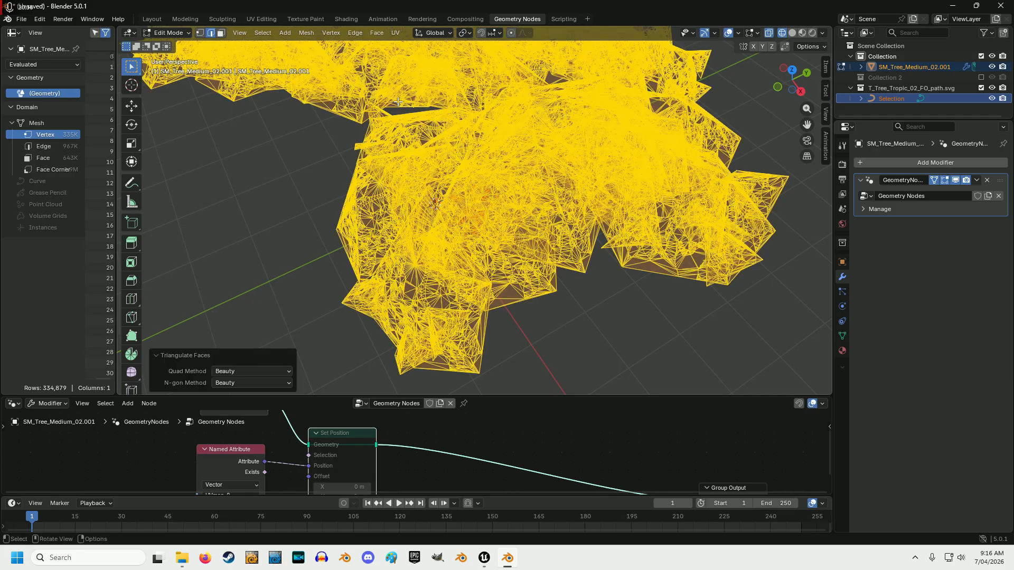
scroll(499, 266, "up", 5)
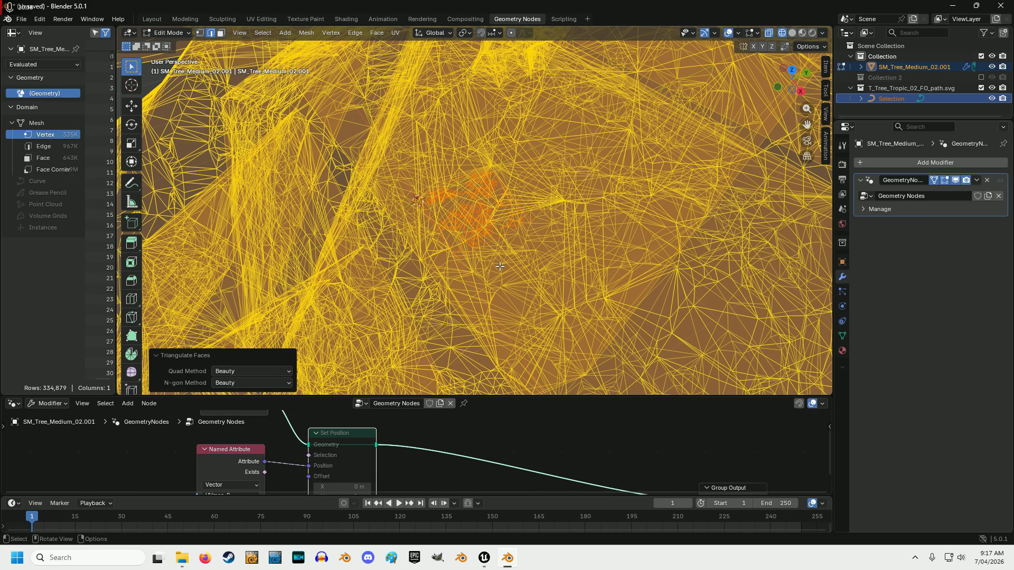
scroll(500, 266, "down", 6)
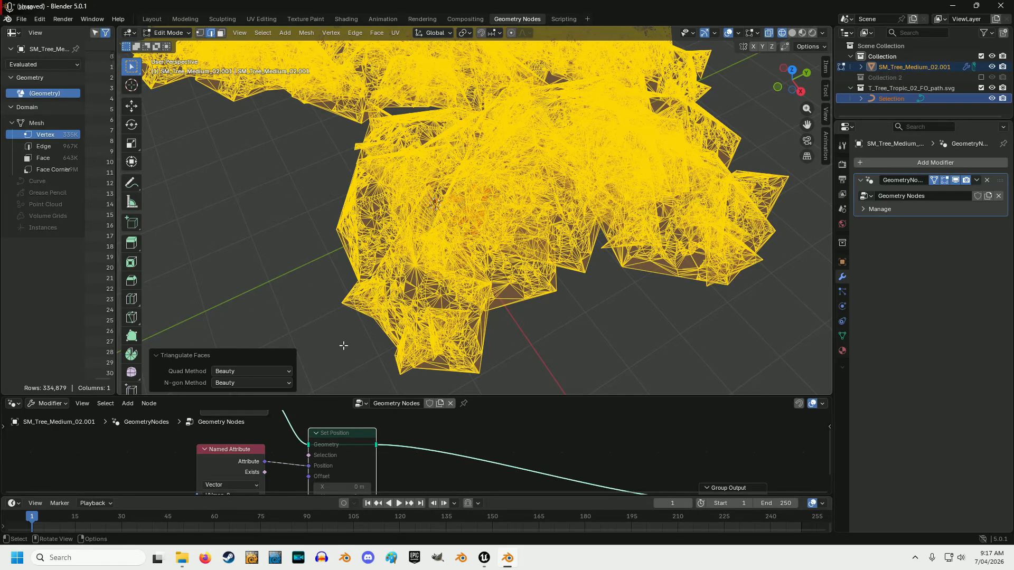
left_click(468, 435)
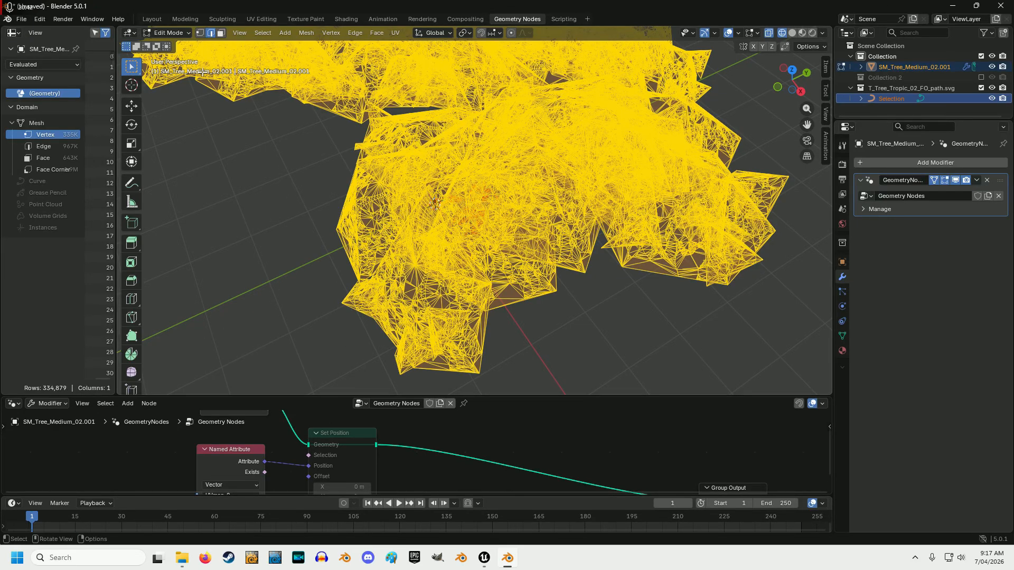
- Return the triangulated foliage to Object Mode and display the whole tree in Solid shading
left_click(166, 34)
left_click(169, 45)
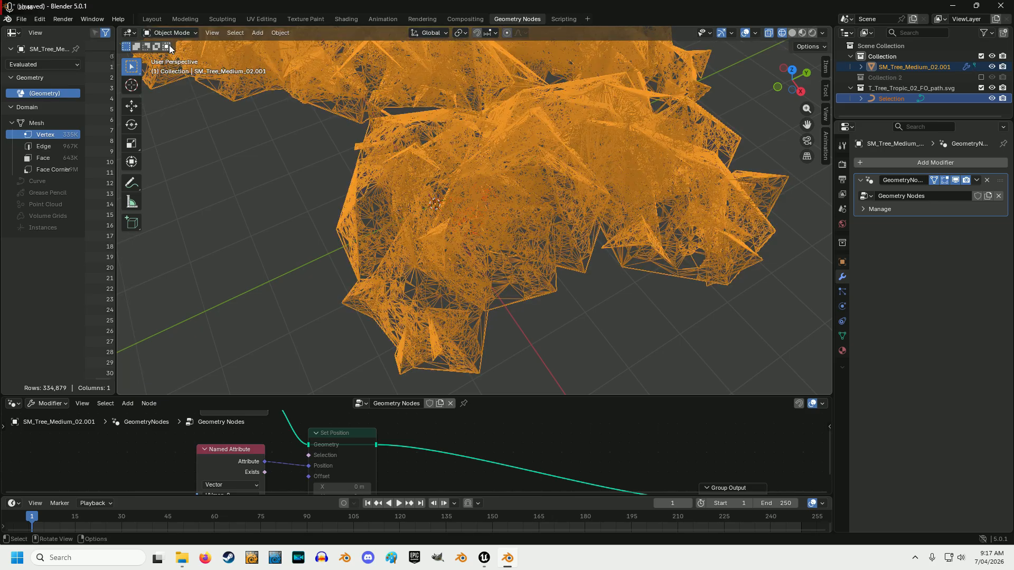
left_click(792, 33)
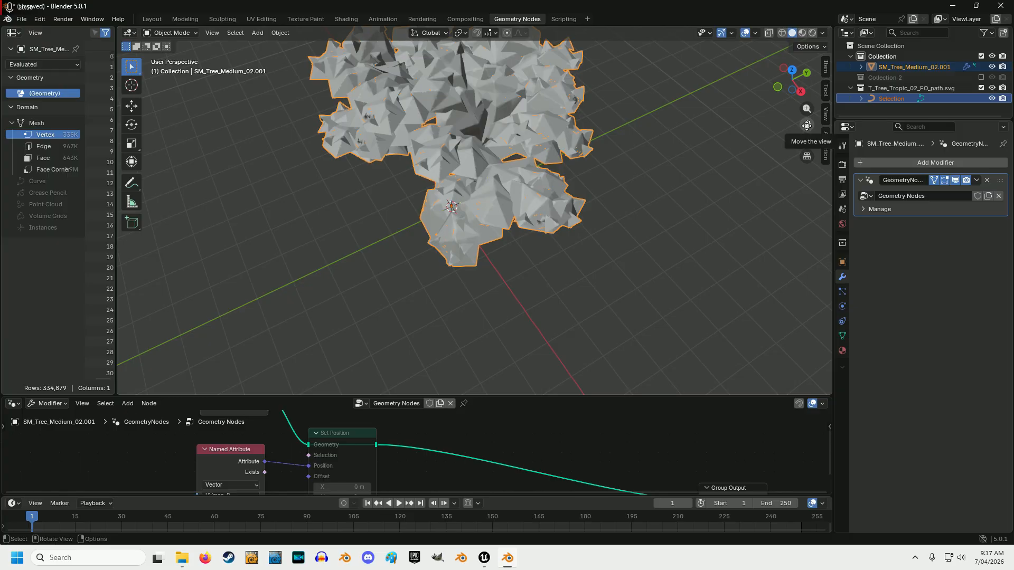
left_click_drag(806, 125, 806, 172)
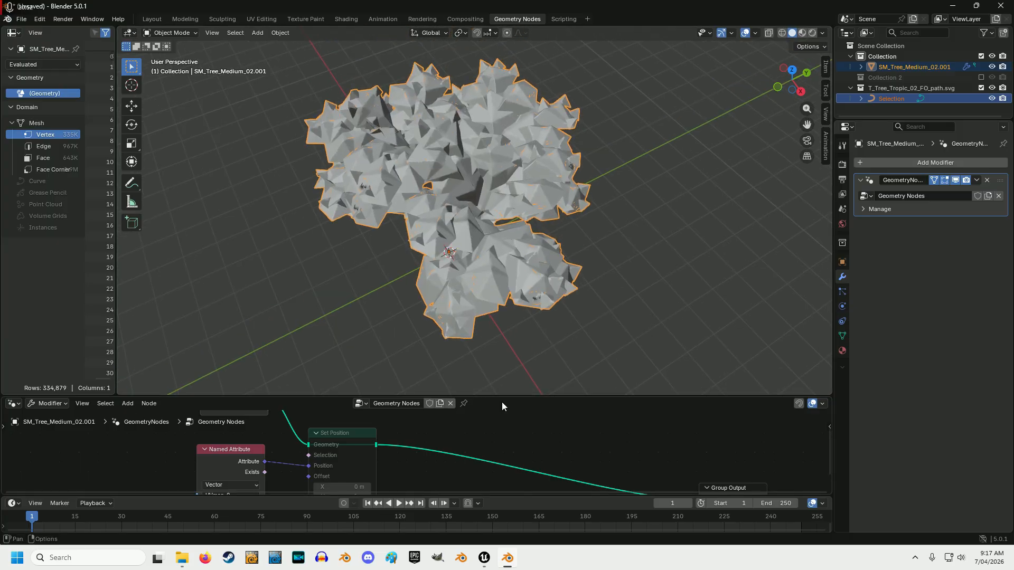
- Add an Image Texture node to the foliage's geometry node tree and assign the image T_Tree_Tropic_02_FO_D.PNG
left_click_drag(493, 397, 486, 274)
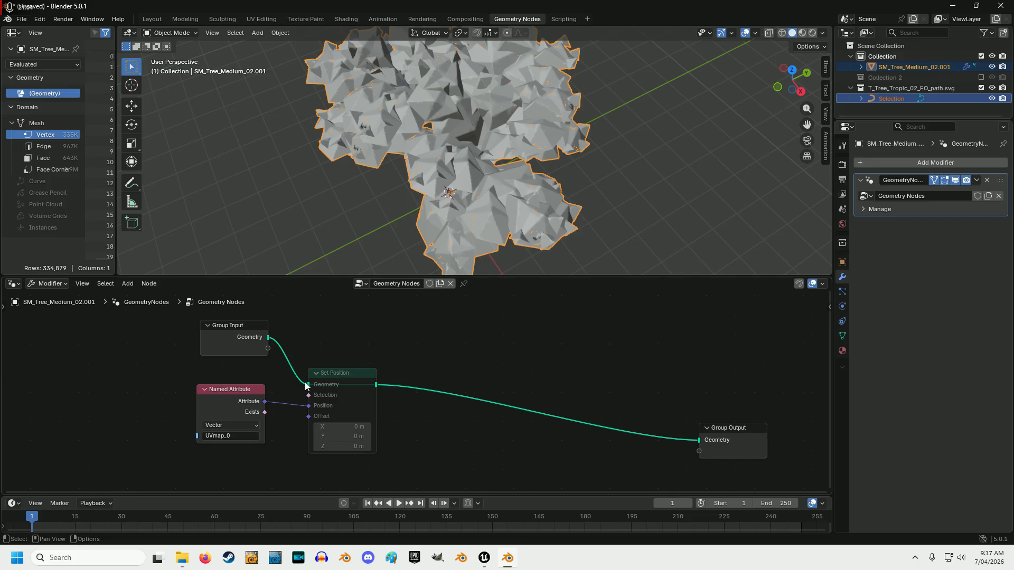
right_click(418, 341)
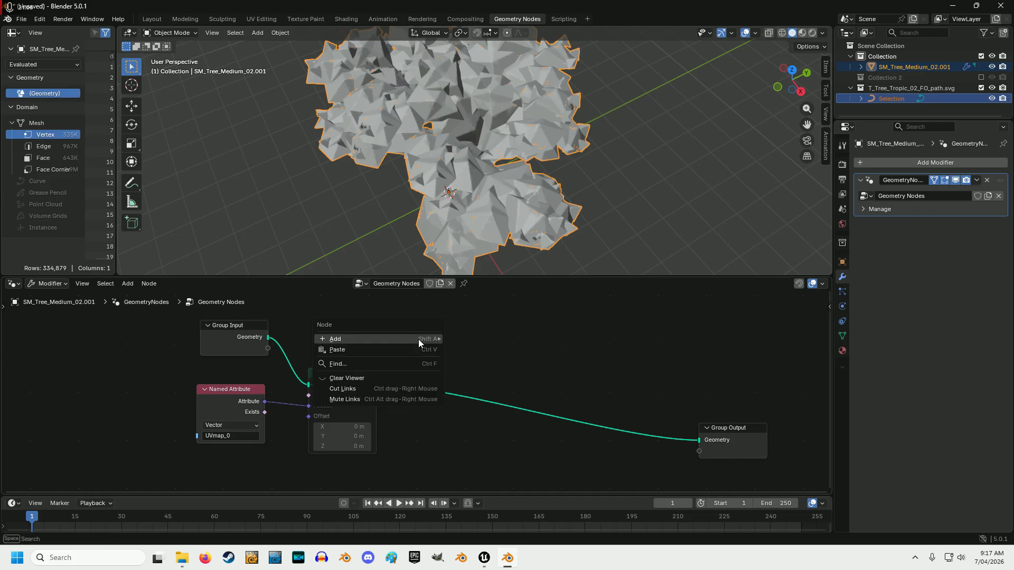
mouse_move(419, 339)
mouse_move(486, 268)
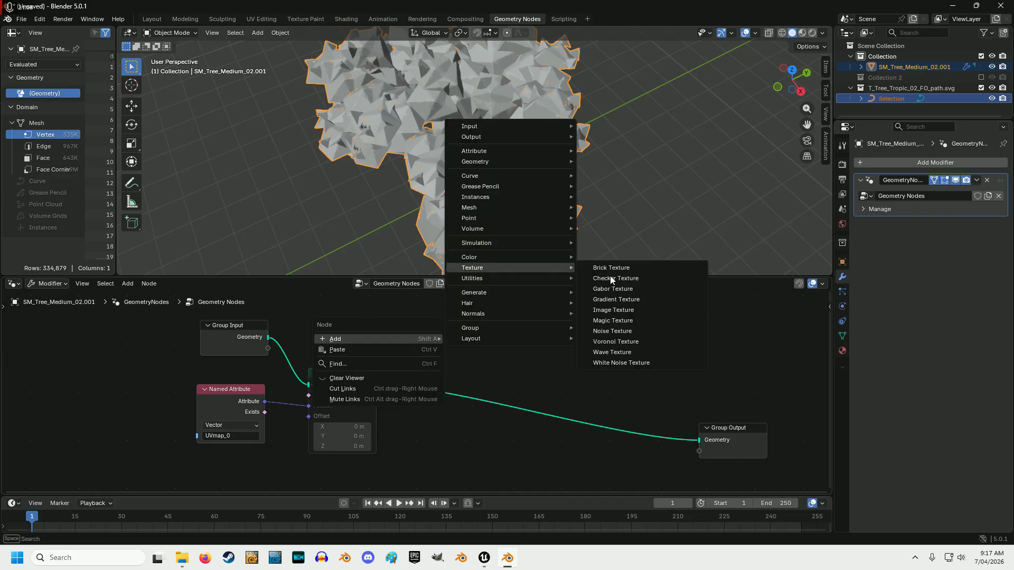
left_click(611, 310)
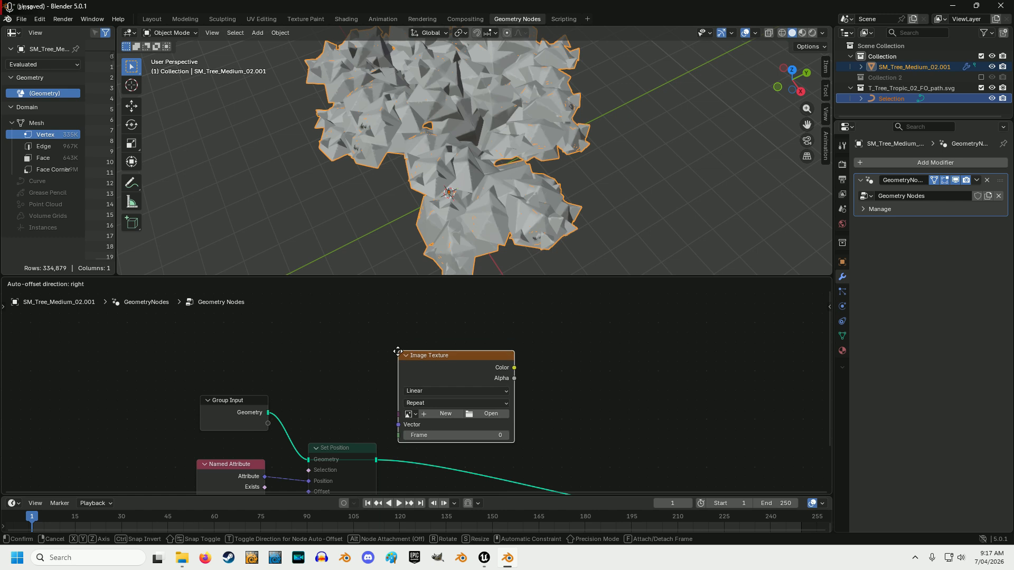
left_click(398, 353)
scroll(443, 427, "up", 3)
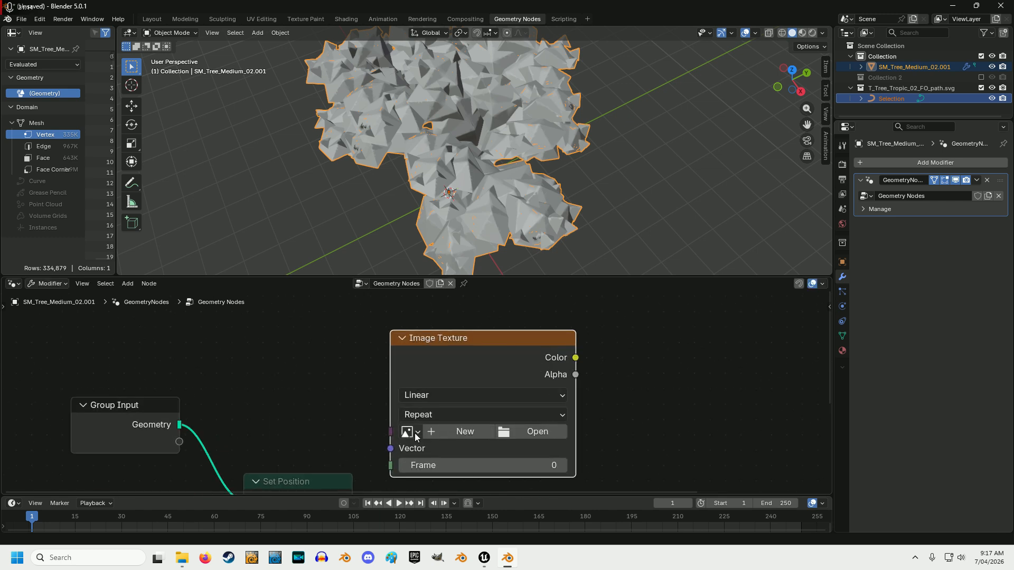
left_click(415, 433)
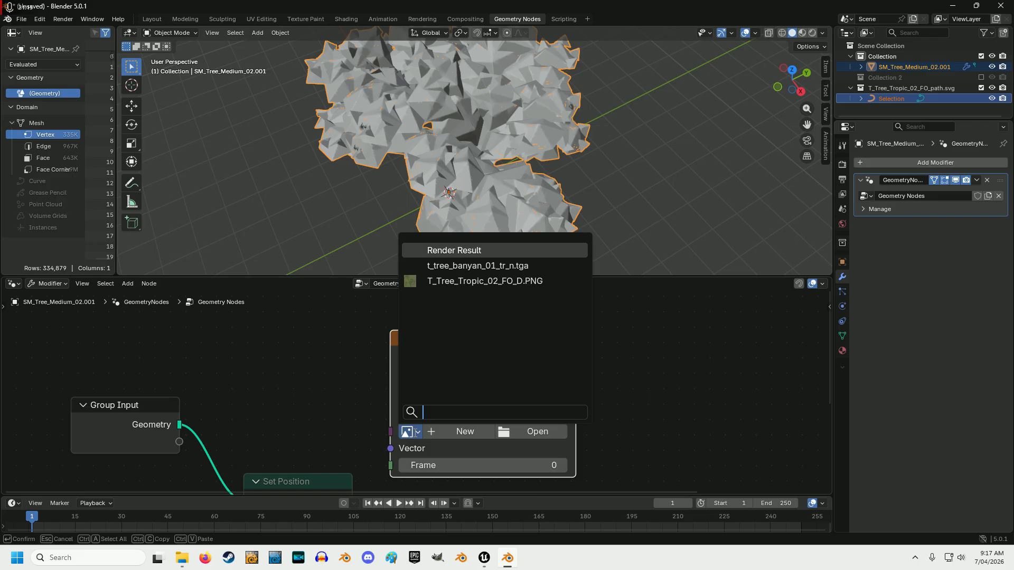
left_click(499, 283)
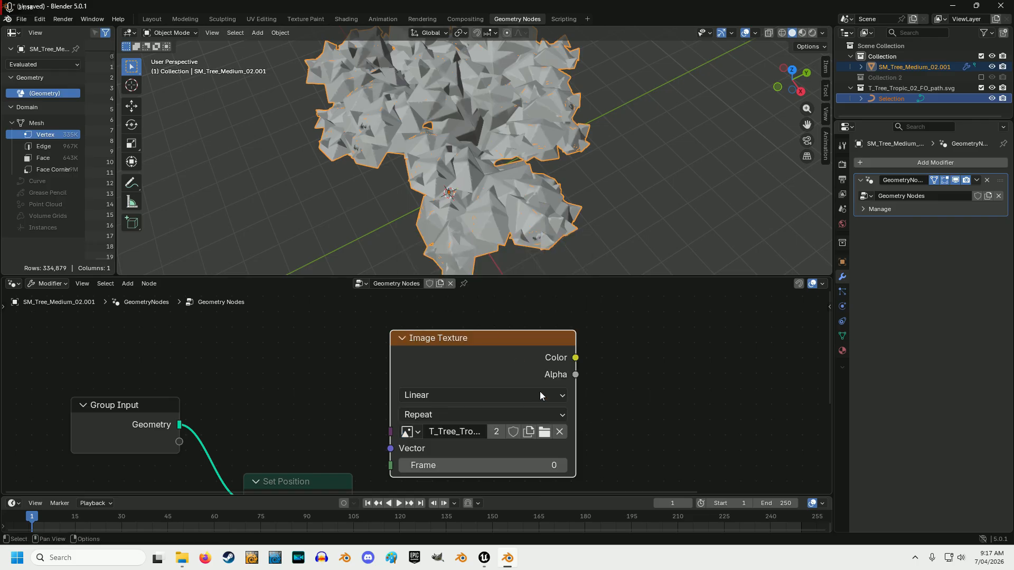
- Link the UVmap_0 Named Attribute output to the Image Texture node's Vector input
scroll(620, 404, "down", 2)
scroll(620, 406, "down", 1)
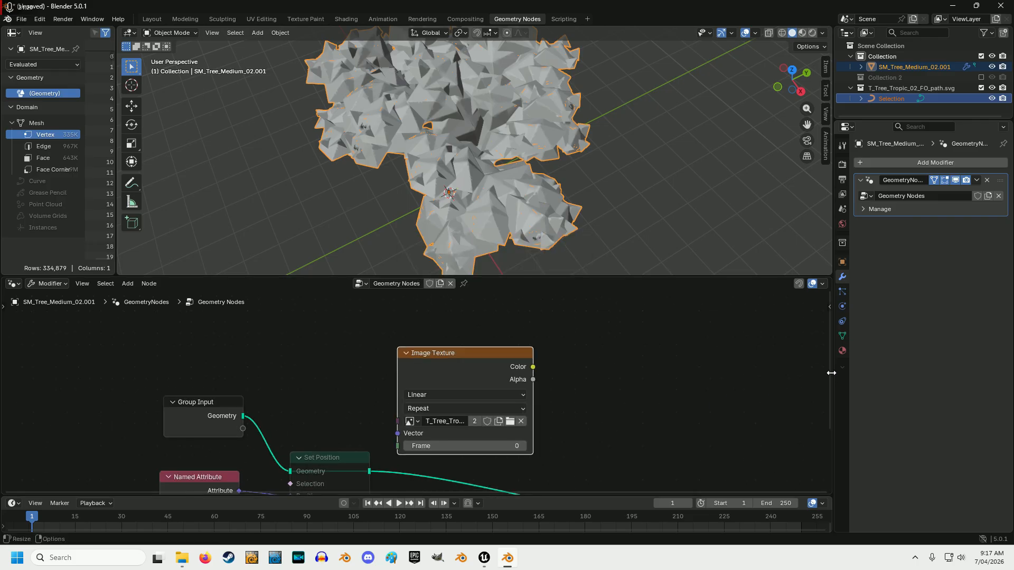
left_click_drag(828, 371, 828, 438)
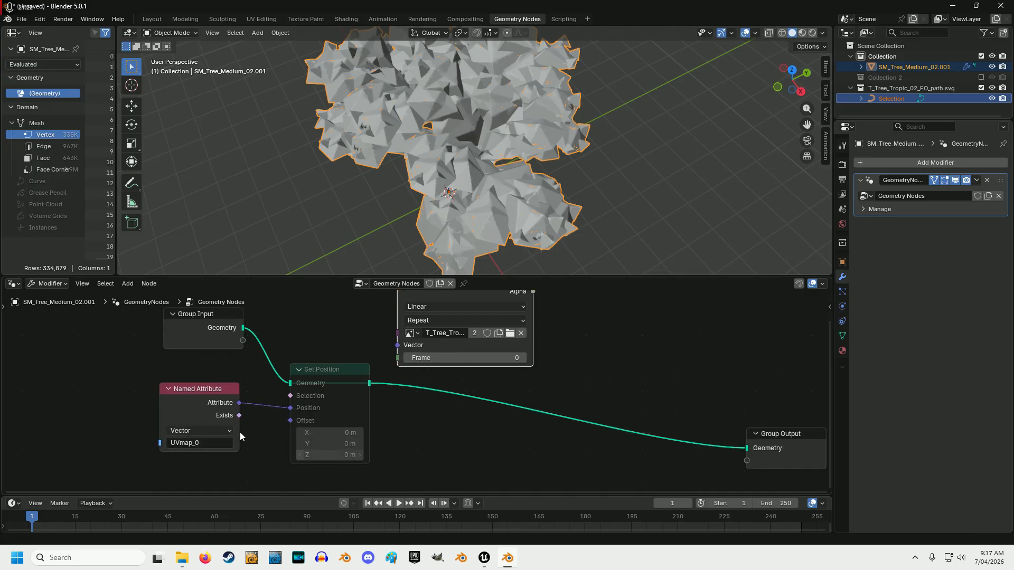
left_click_drag(239, 404, 398, 345)
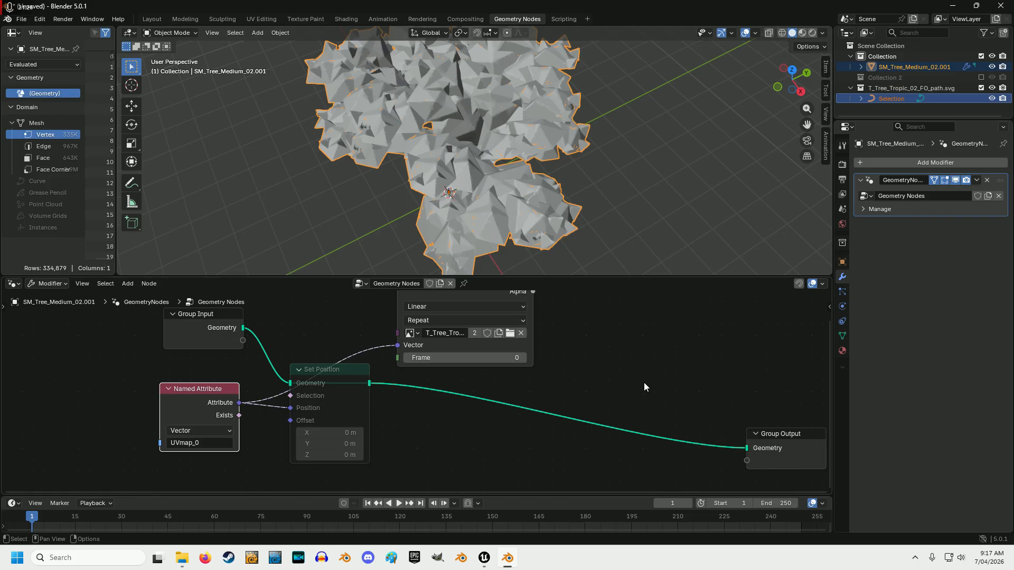
- Add a Boolean Math node set to Not, driven by the Image Texture's Alpha output
scroll(644, 382, "down", 1)
scroll(511, 315, "down", 1)
left_click_drag(508, 312, 583, 338)
type("not")
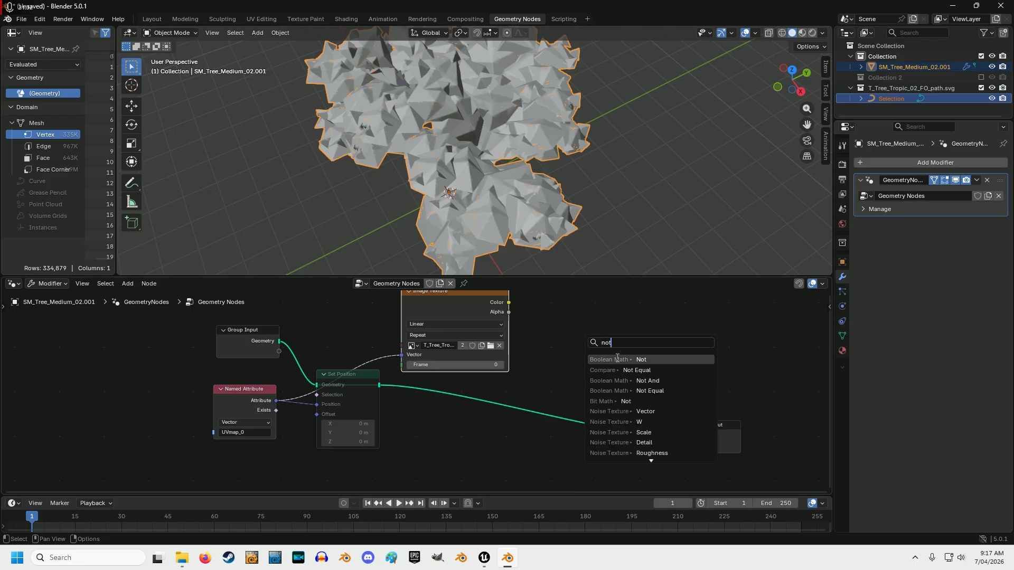
left_click(616, 359)
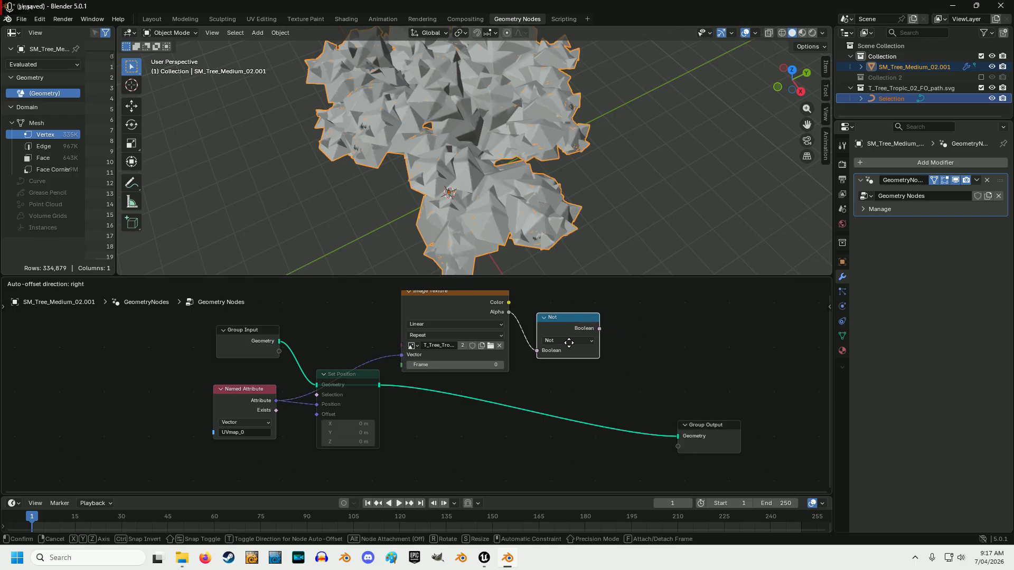
left_click(569, 344)
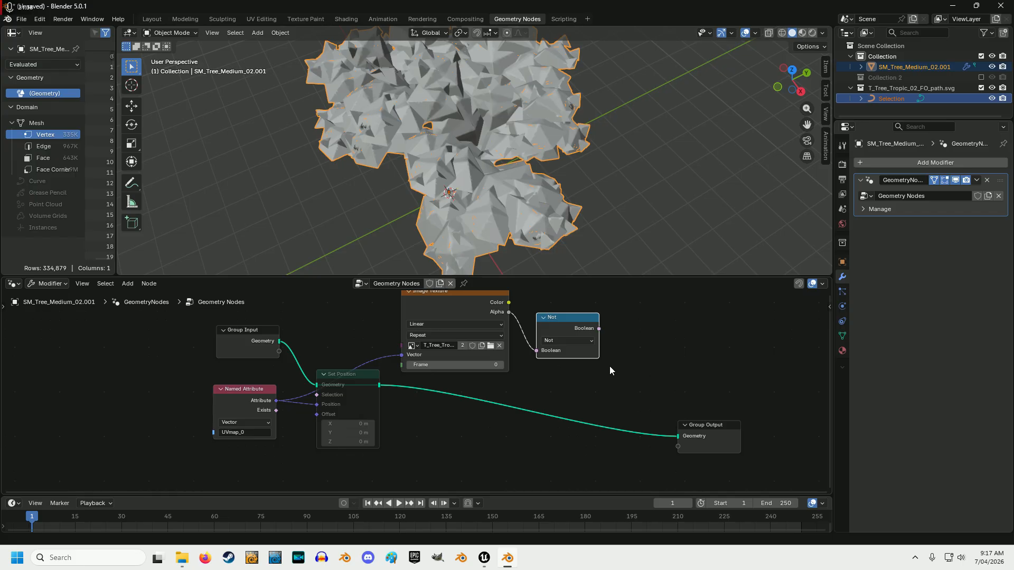
- Add a Delete Geometry node fed by the Set Position geometry, and link the Not result to its Selection
mouse_move(600, 332)
left_click_drag(378, 385, 613, 391)
type("d")
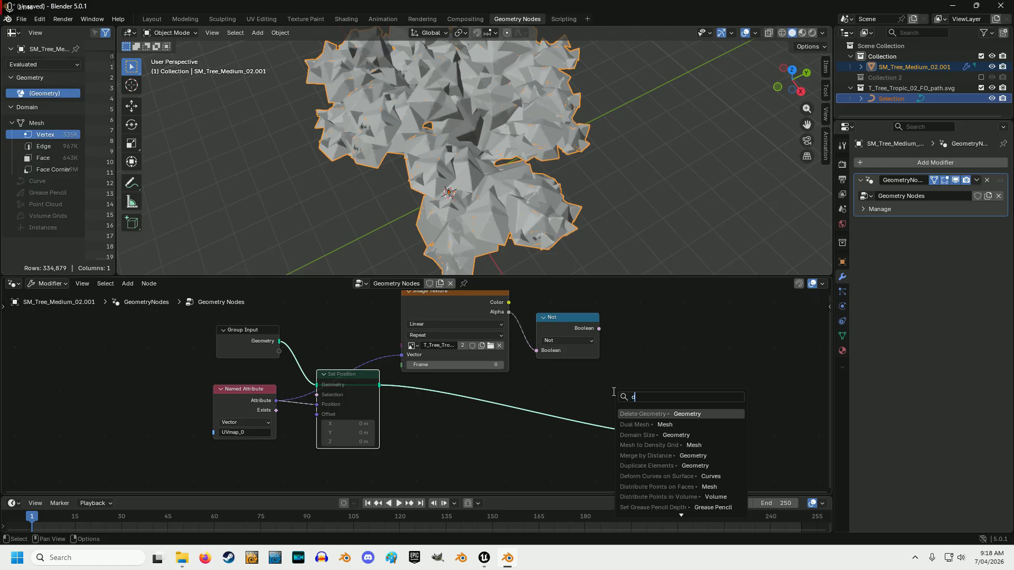
type("elete")
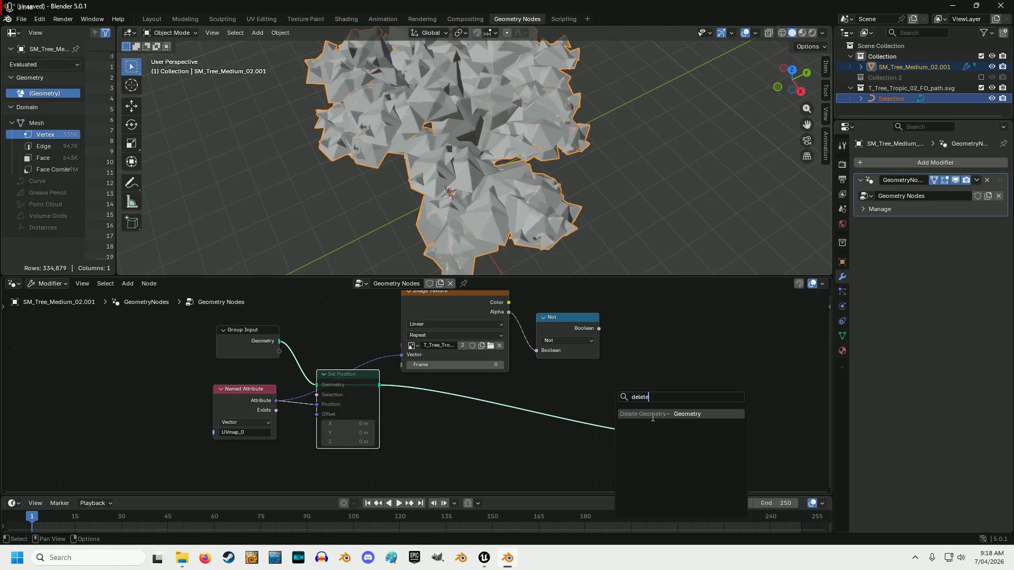
left_click(653, 418)
left_click(601, 333)
left_click_drag(600, 329, 615, 384)
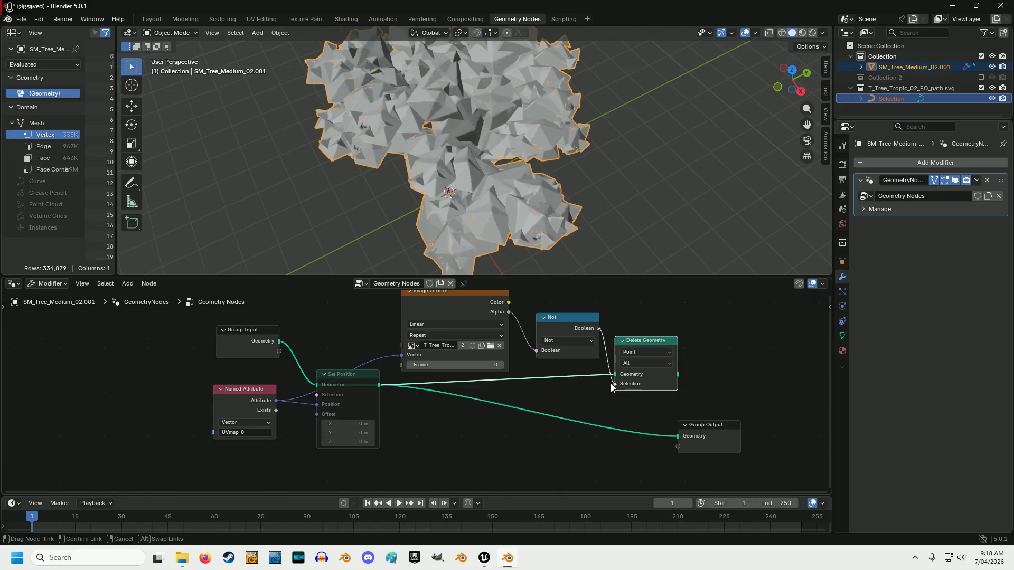
- Set the Delete Geometry domain to Face and link its geometry to the Group Output
left_click(638, 352)
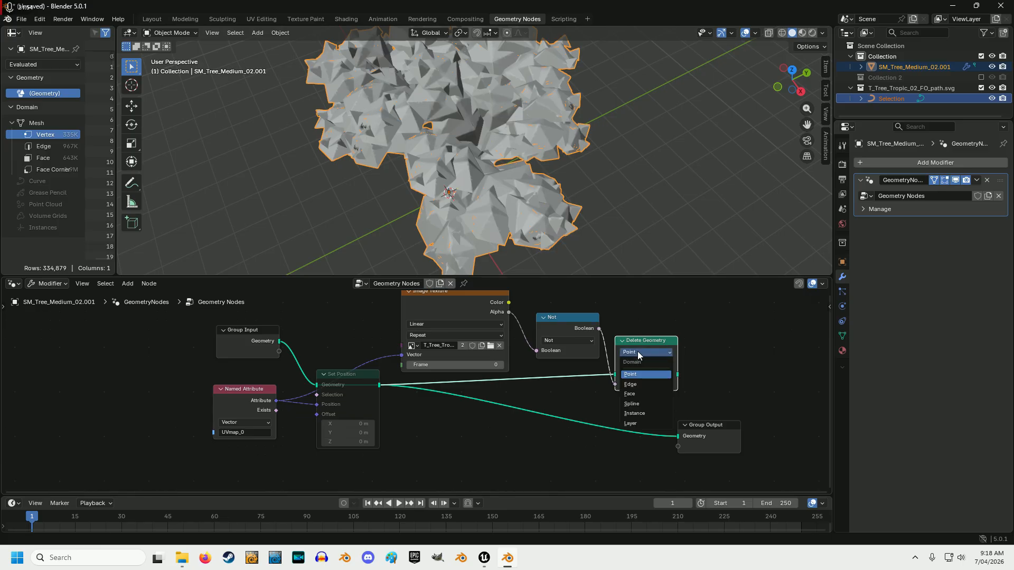
left_click(632, 395)
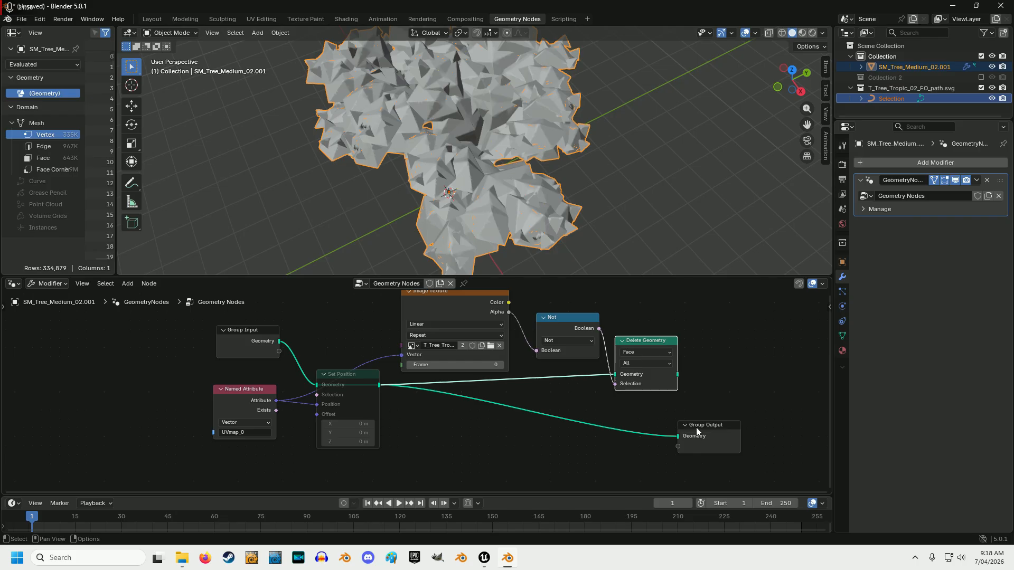
left_click_drag(696, 427, 758, 411)
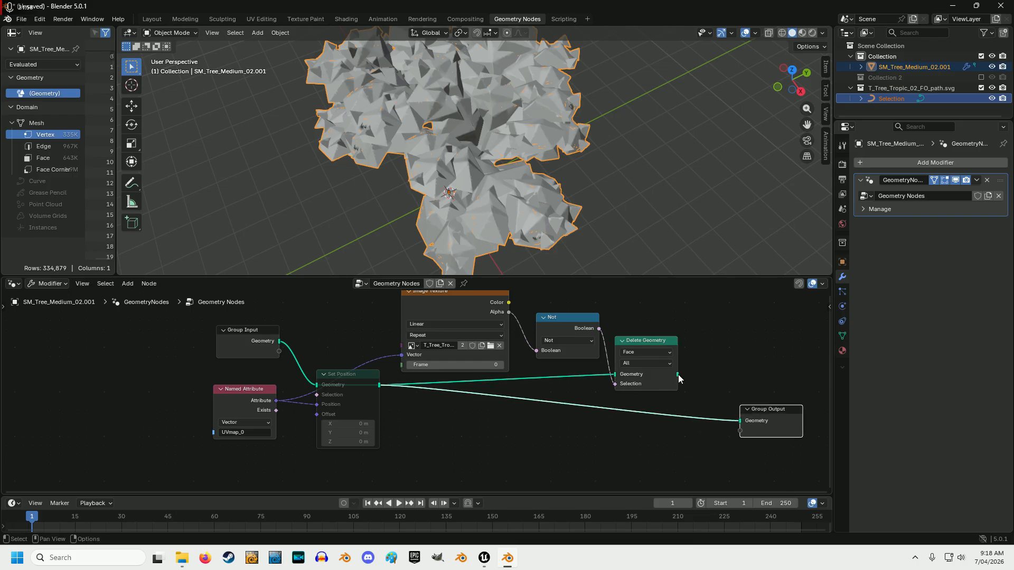
left_click_drag(679, 376, 736, 422)
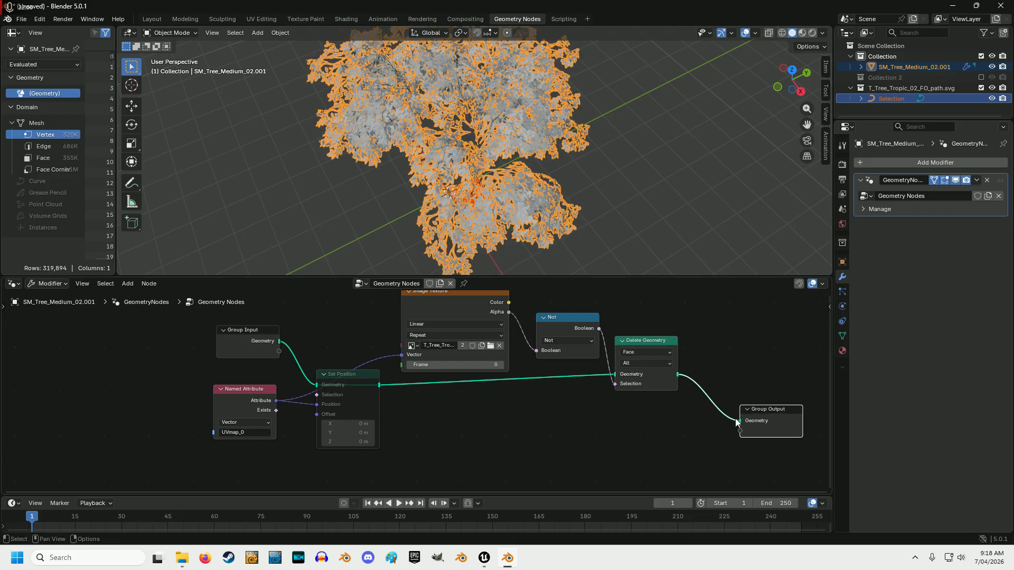
- Examine the cut-out leaves and branches of the tree up close and from several angles
left_click_drag(473, 273, 480, 403)
scroll(483, 356, "up", 6)
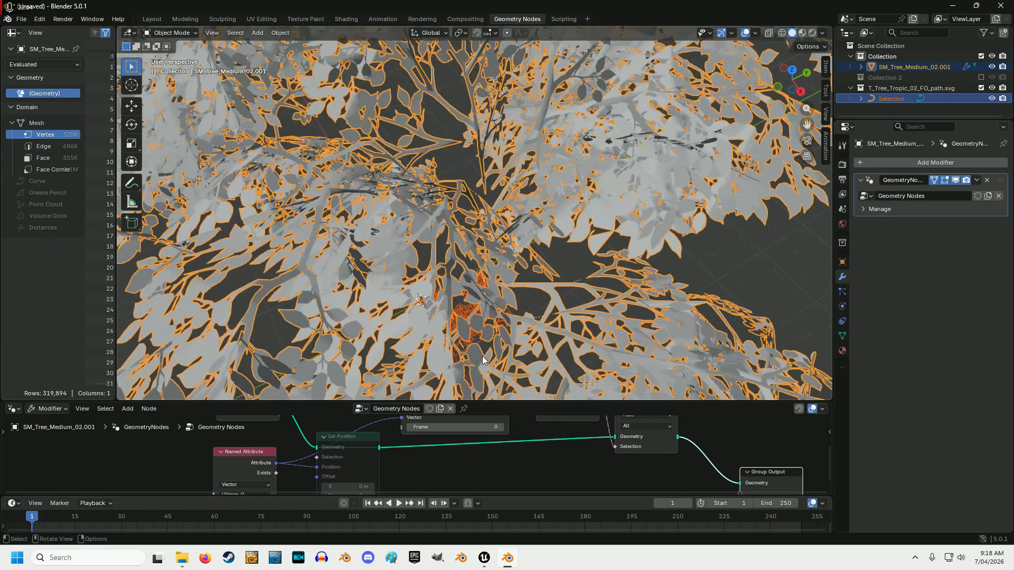
left_click_drag(807, 125, 820, 16)
left_click_drag(800, 88, 877, 104)
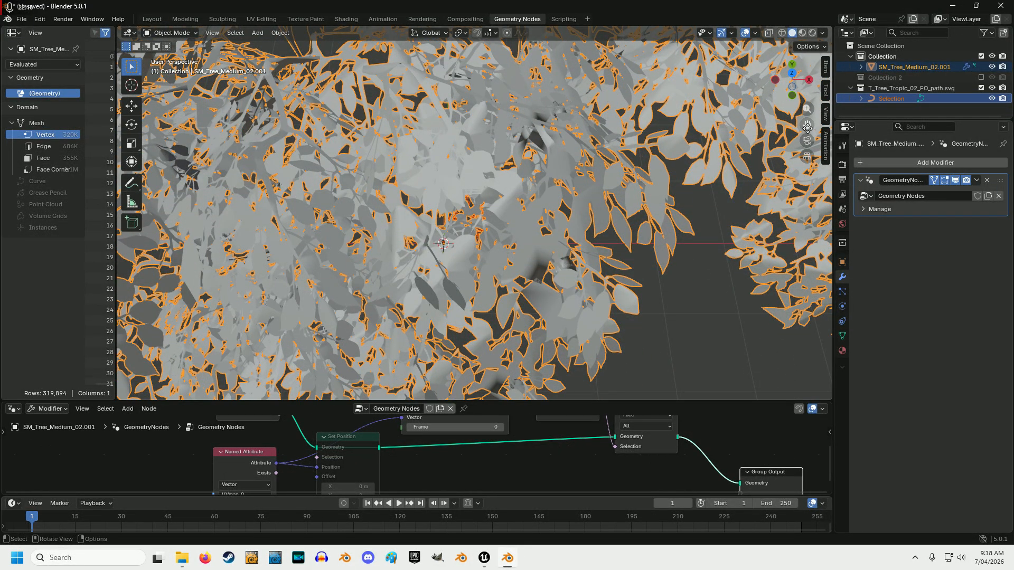
scroll(658, 196, "down", 8)
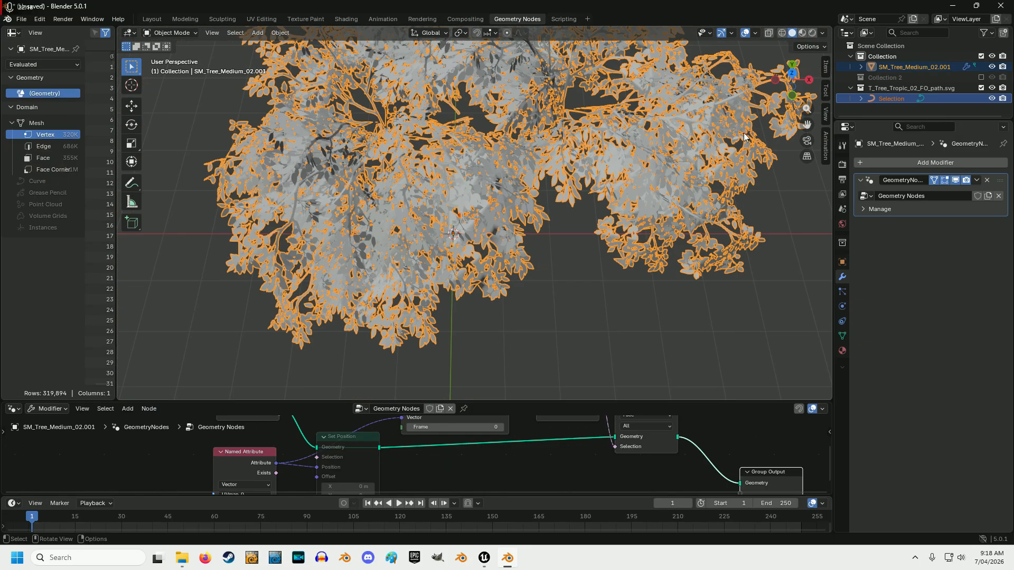
left_click_drag(792, 98, 533, 254)
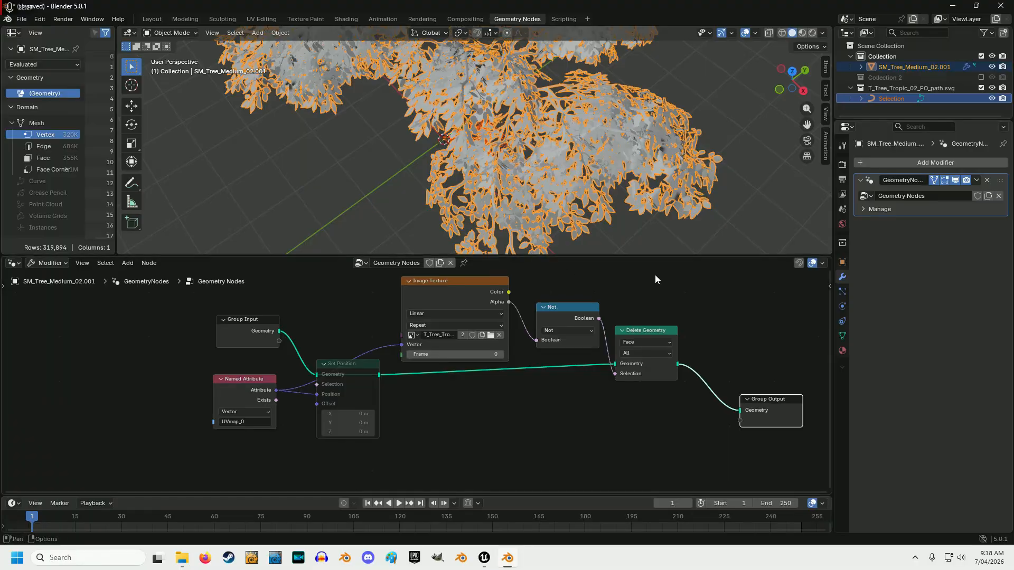
- Apply the foliage's GeometryNodes modifier, then add a new modifier that reuses the existing Geometry Nodes group
left_click(977, 181)
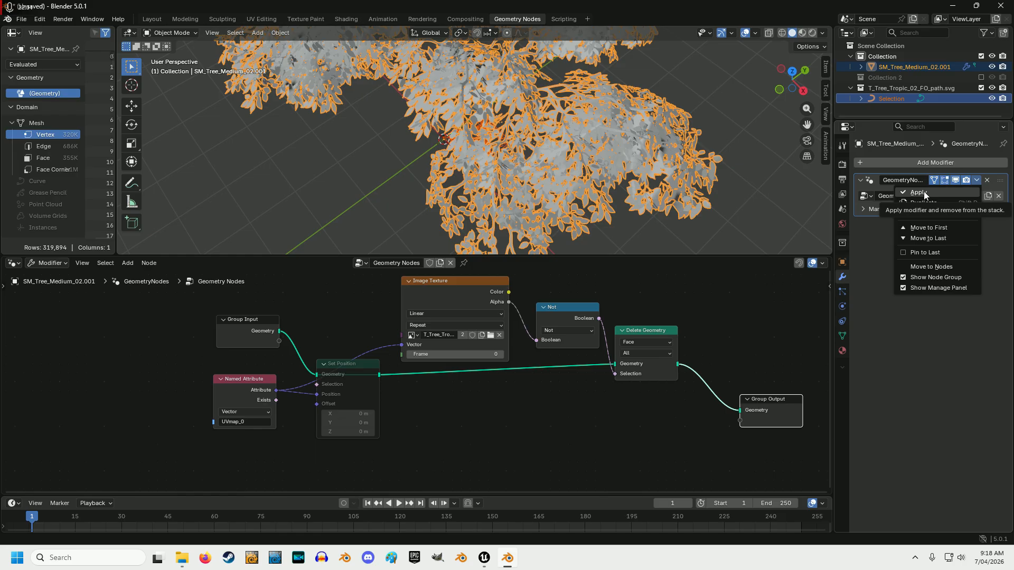
left_click(919, 193)
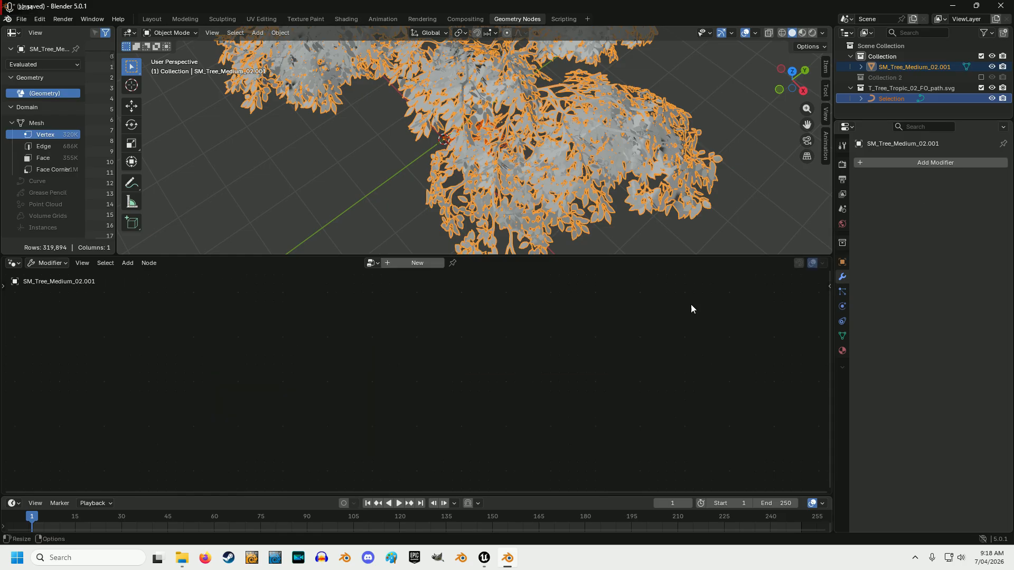
left_click(909, 163)
mouse_move(869, 269)
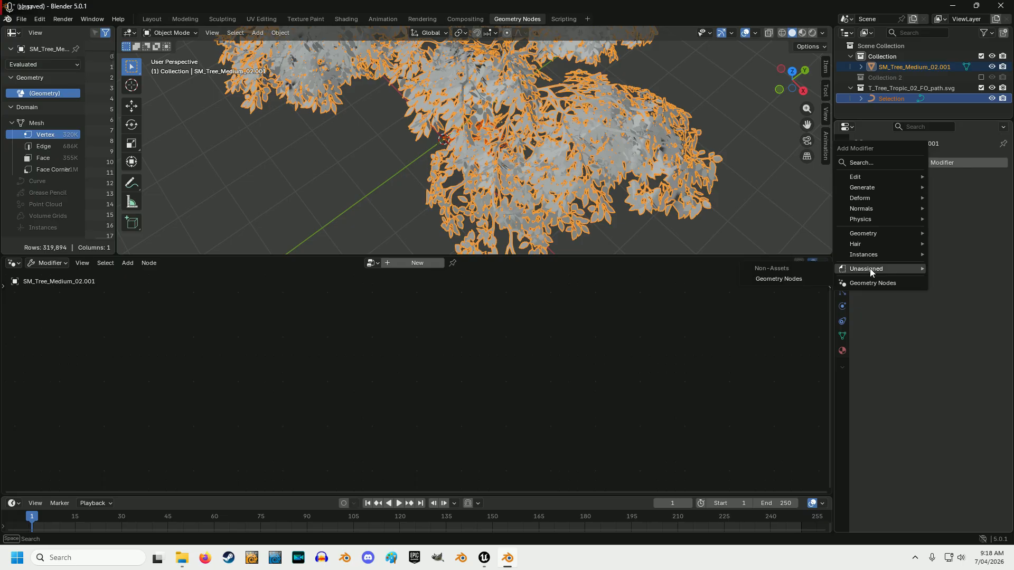
left_click(784, 280)
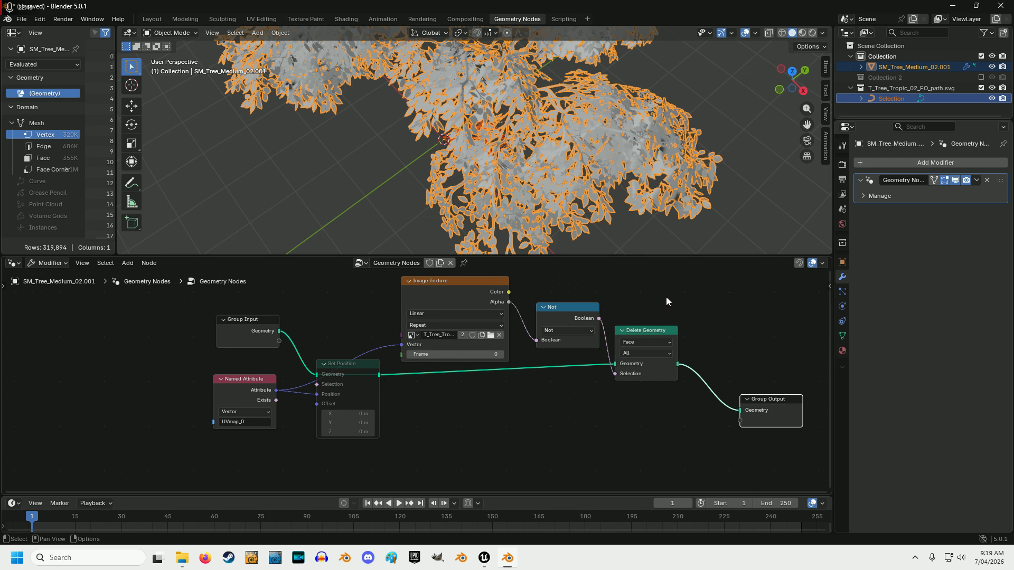
- Mute the Delete Geometry node and unmute the Set Position node to flatten the tree into its UV layout
left_click(637, 329)
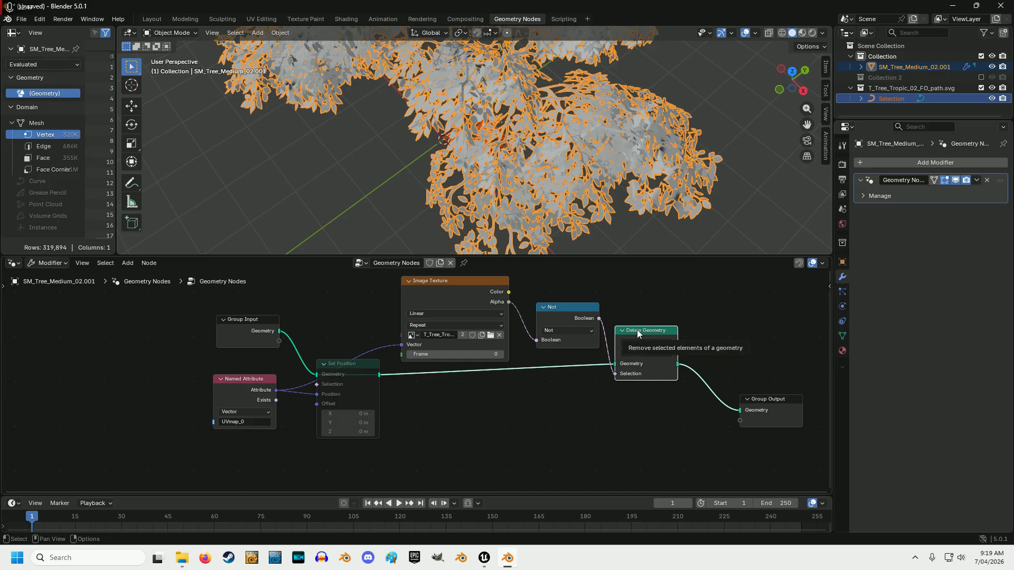
right_click(637, 330)
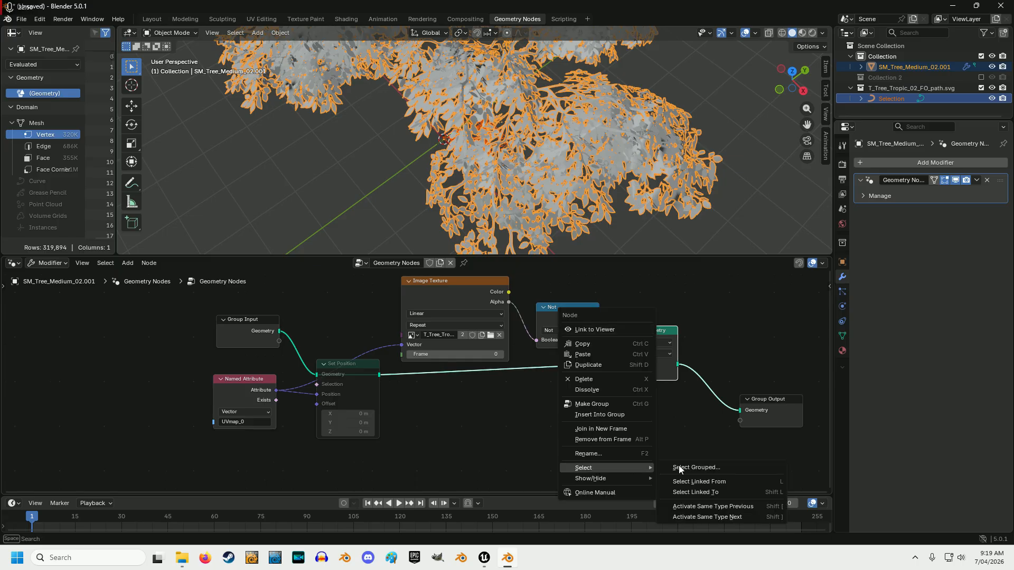
mouse_move(609, 478)
left_click(687, 441)
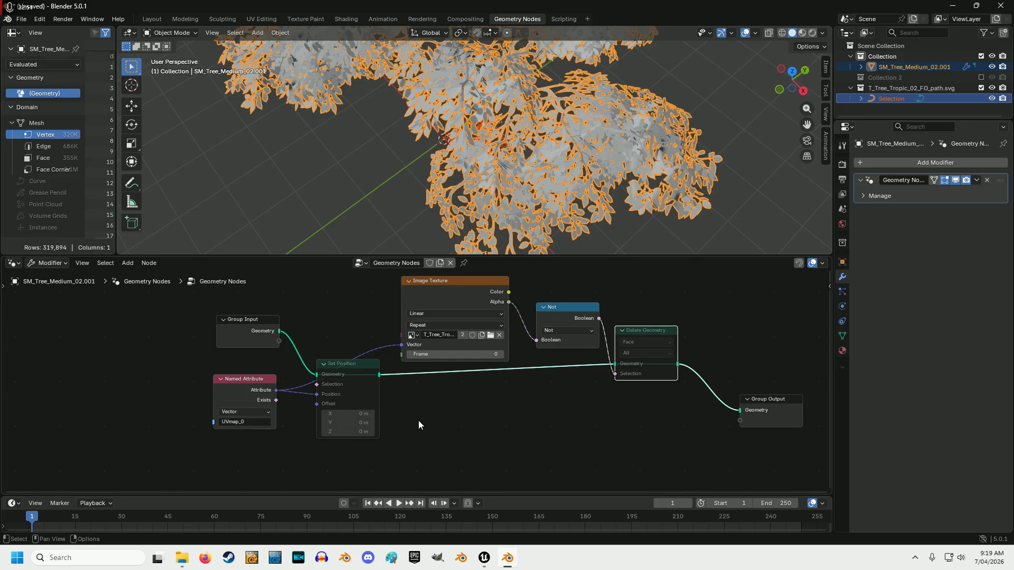
left_click(356, 365)
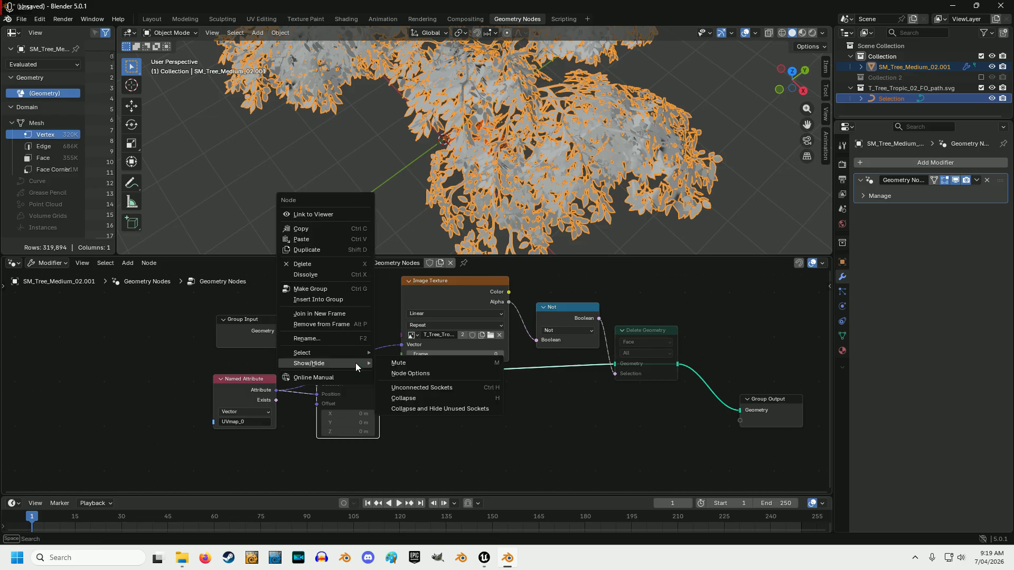
left_click(398, 363)
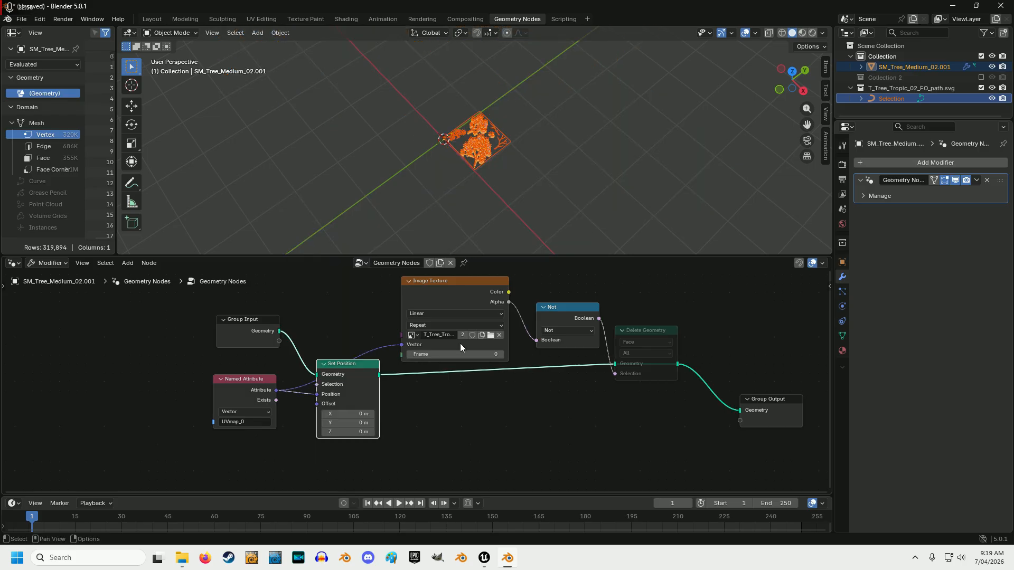
- Enter Edit Mode on the tree and enable the Geometry Nodes modifier's On Cage display
left_click(170, 33)
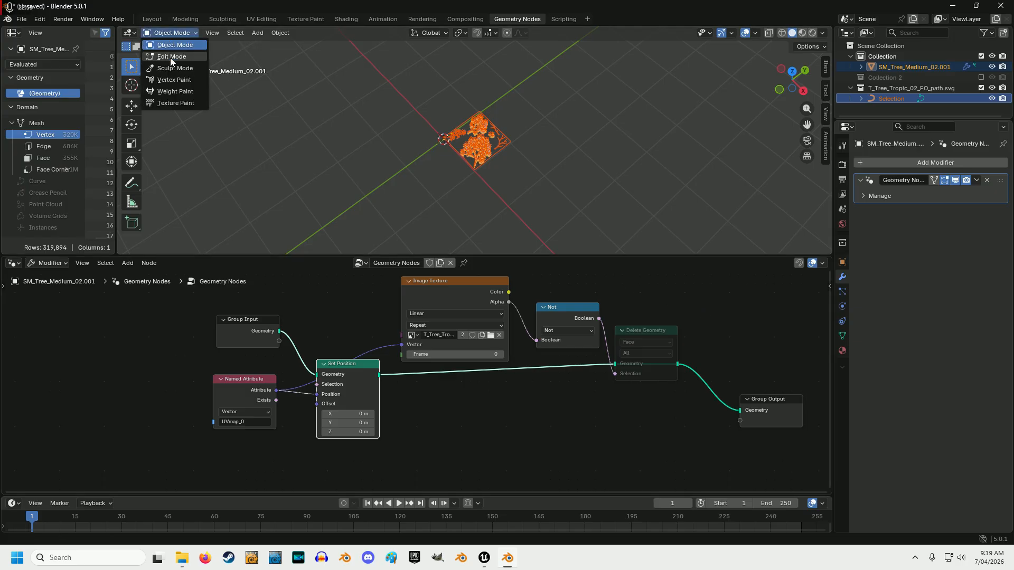
left_click(170, 56)
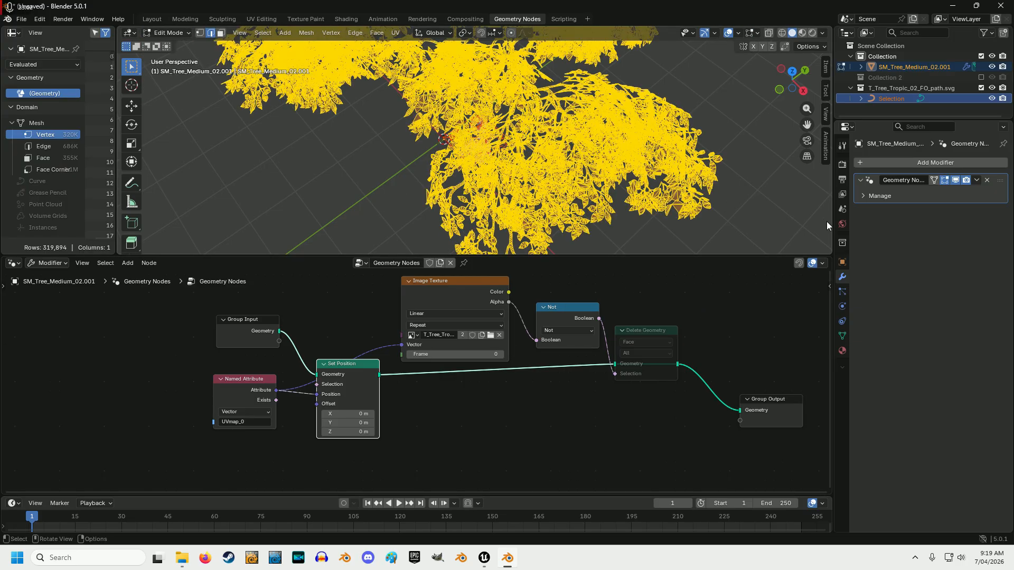
left_click(934, 183)
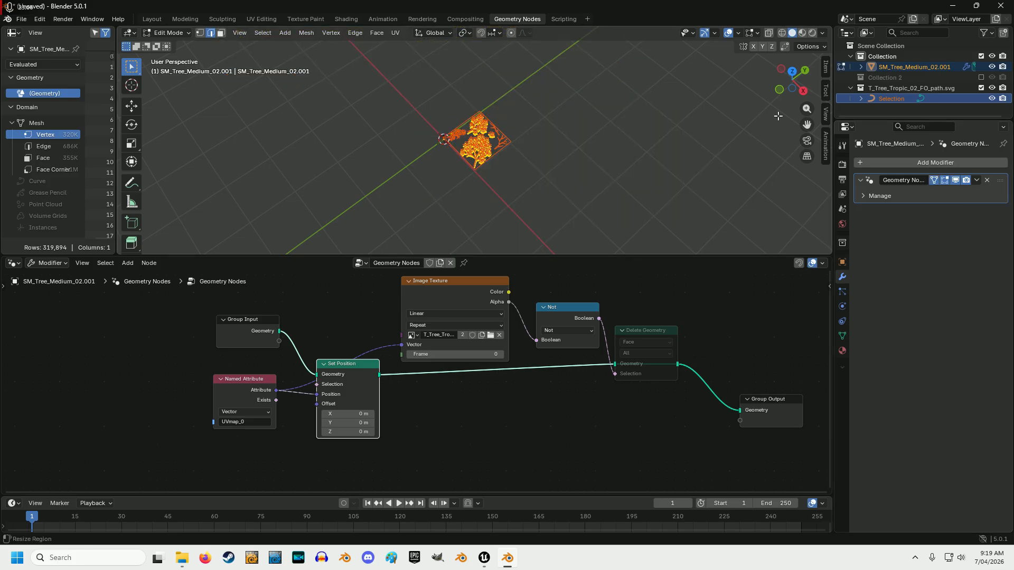
- Enlarge the 3D viewport, view the flattened mesh from the top with X-ray on, and deselect everything
left_click_drag(593, 255, 610, 464)
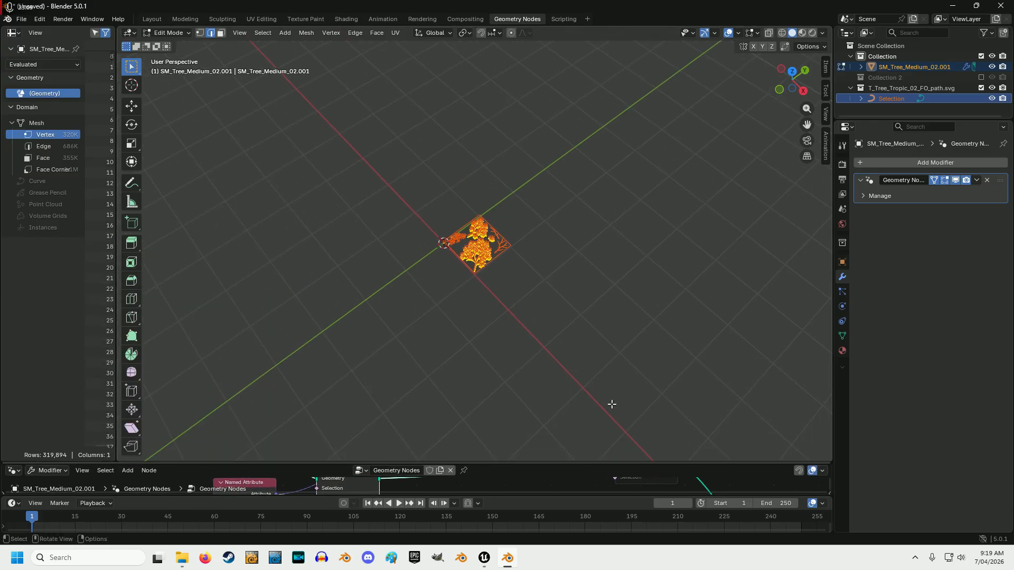
left_click(768, 33)
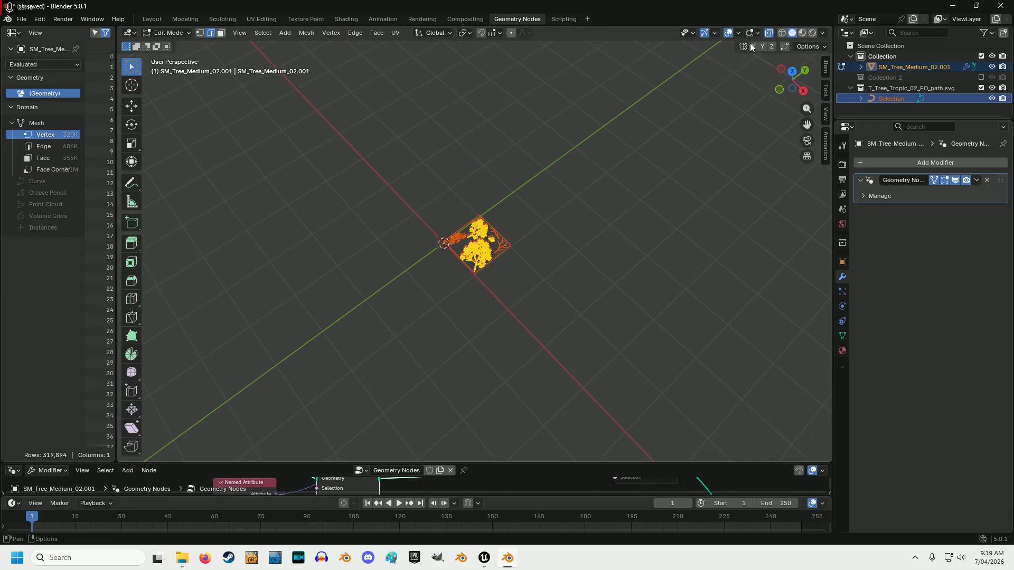
left_click(793, 71)
scroll(497, 266, "up", 10)
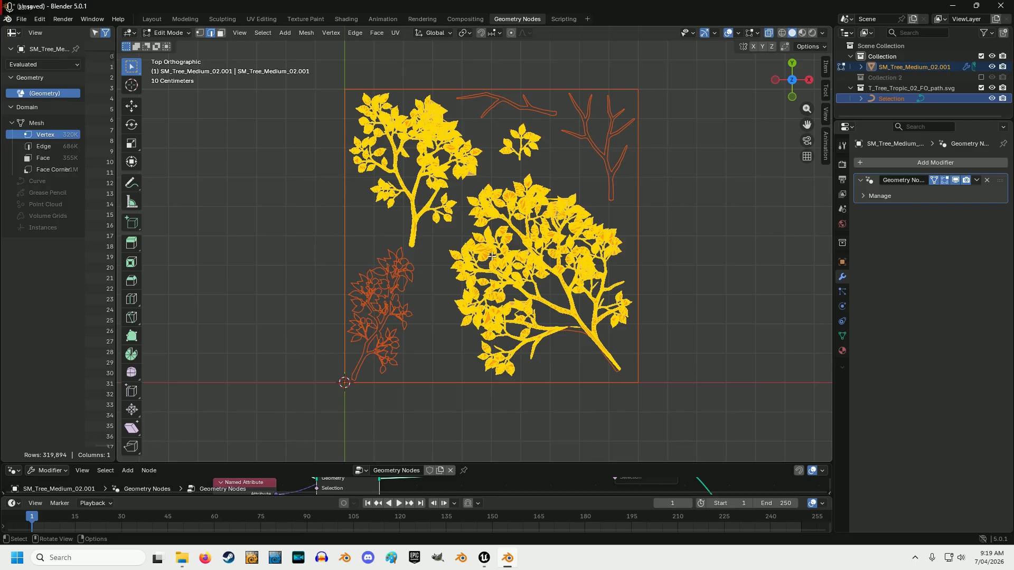
scroll(490, 257, "up", 2)
left_click(262, 33)
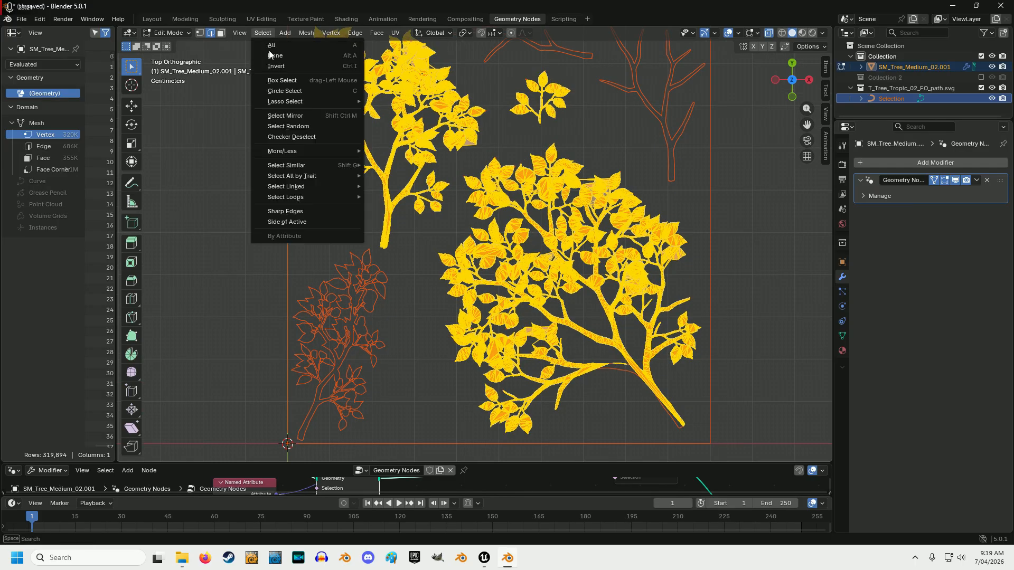
left_click(273, 55)
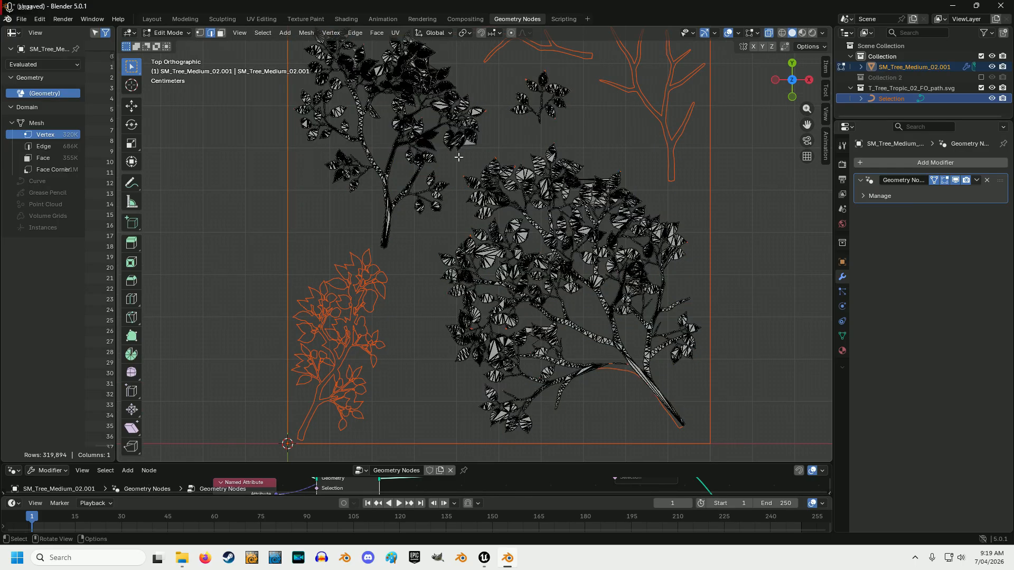
- Display the flattened mesh in wireframe shading with X-ray off to compare the cut branches with the SVG outline
left_click_drag(809, 128, 772, 63)
scroll(471, 330, "up", 3)
scroll(471, 330, "up", 3)
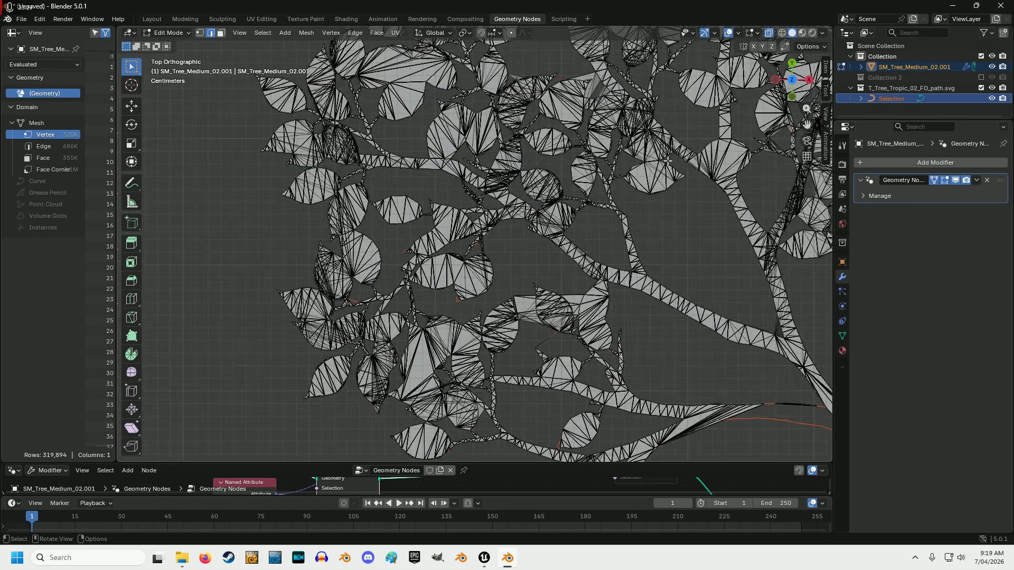
left_click_drag(807, 125, 676, 8)
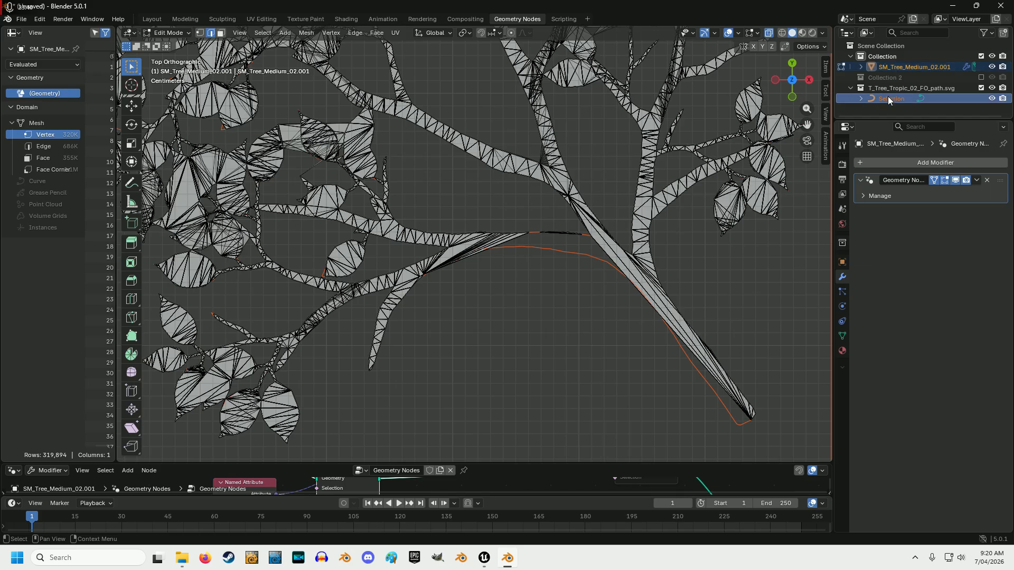
left_click(769, 34)
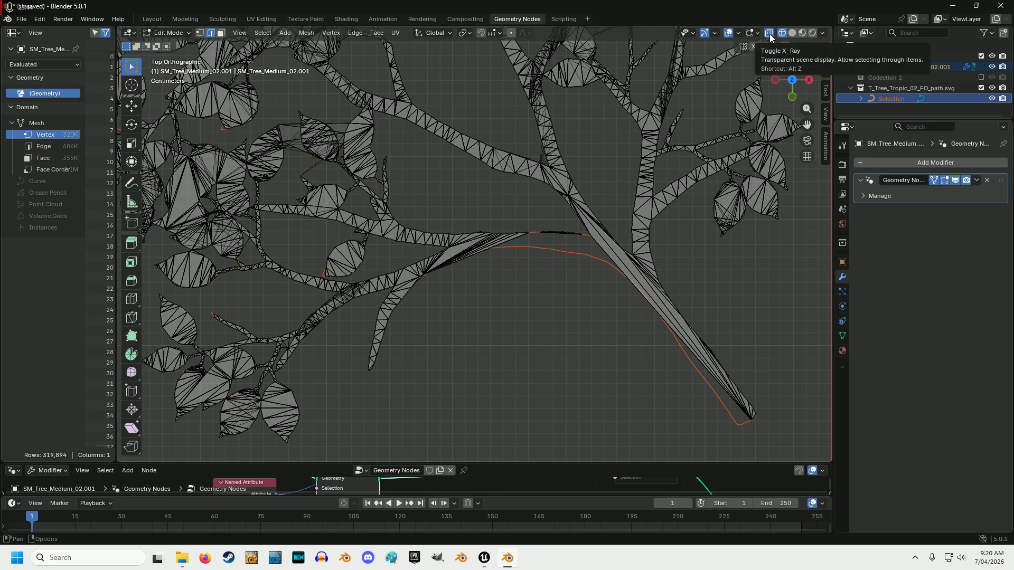
left_click(769, 33)
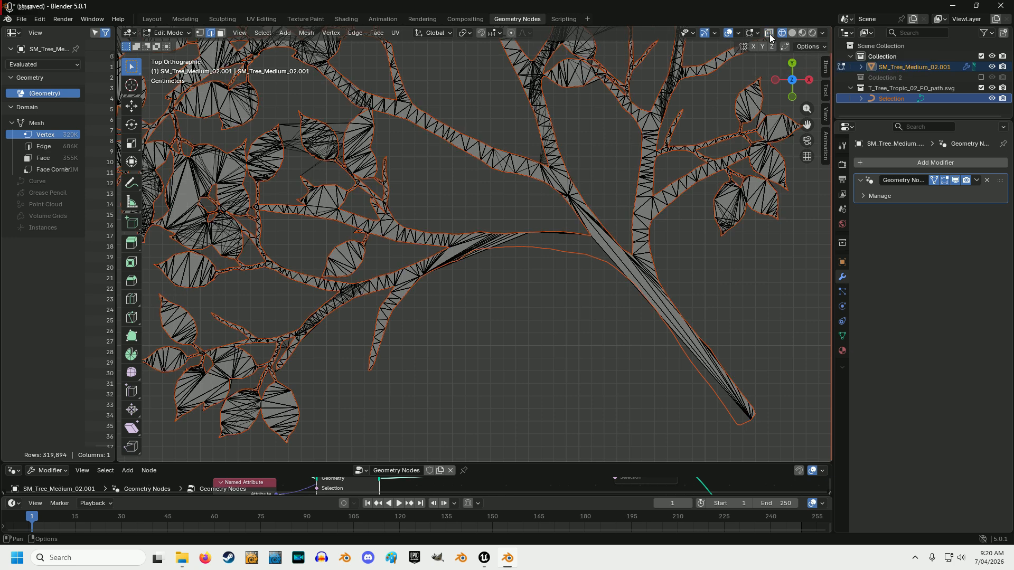
- Switch to face selection with X-ray on at the stray faces bridging the gaps between neighbouring leaves
left_click_drag(807, 125, 981, 133)
scroll(472, 124, "up", 3)
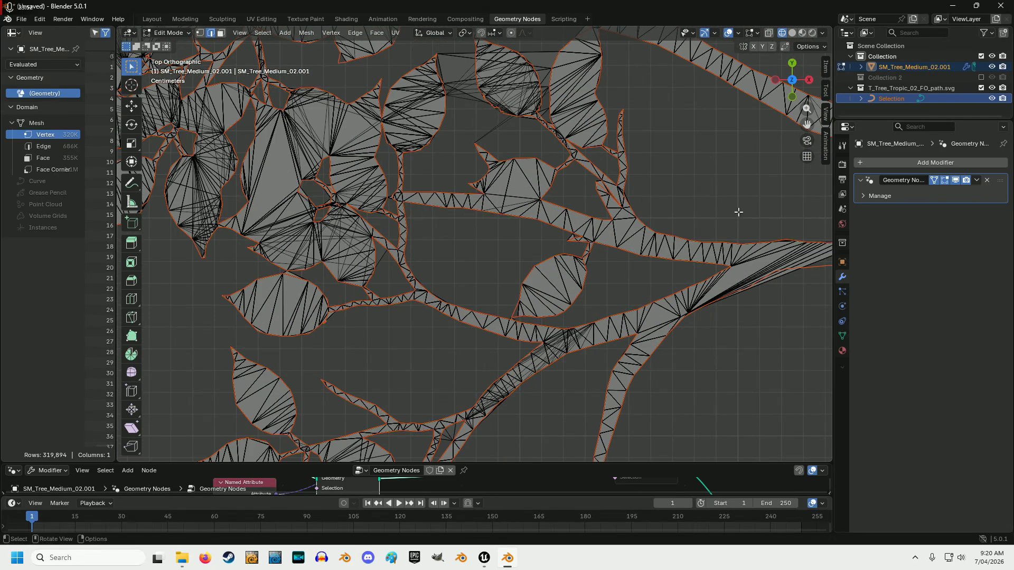
left_click_drag(807, 124, 789, 218)
scroll(433, 156, "up", 2)
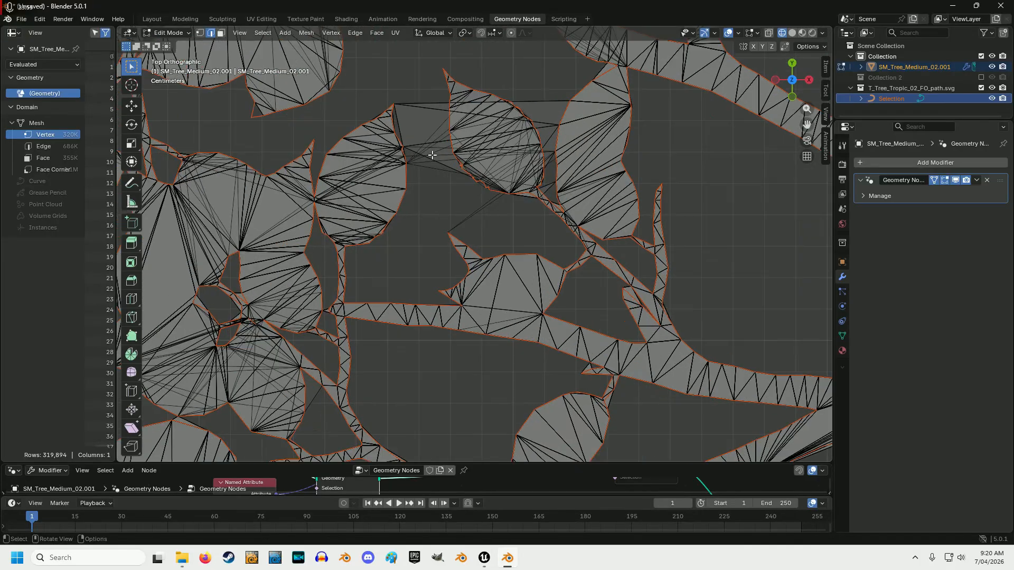
scroll(432, 154, "up", 2)
left_click_drag(807, 125, 762, 187)
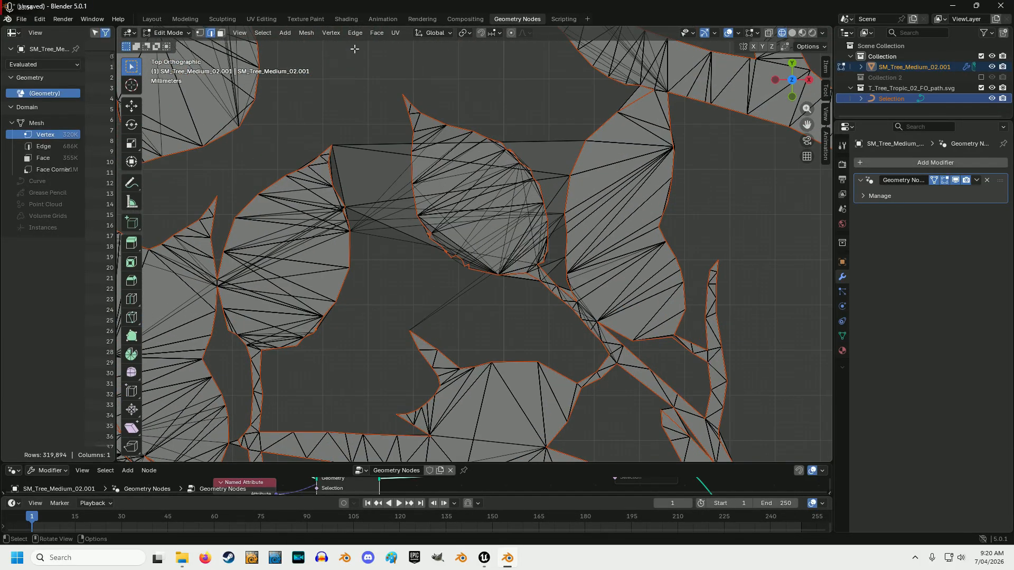
left_click(220, 33)
left_click(769, 34)
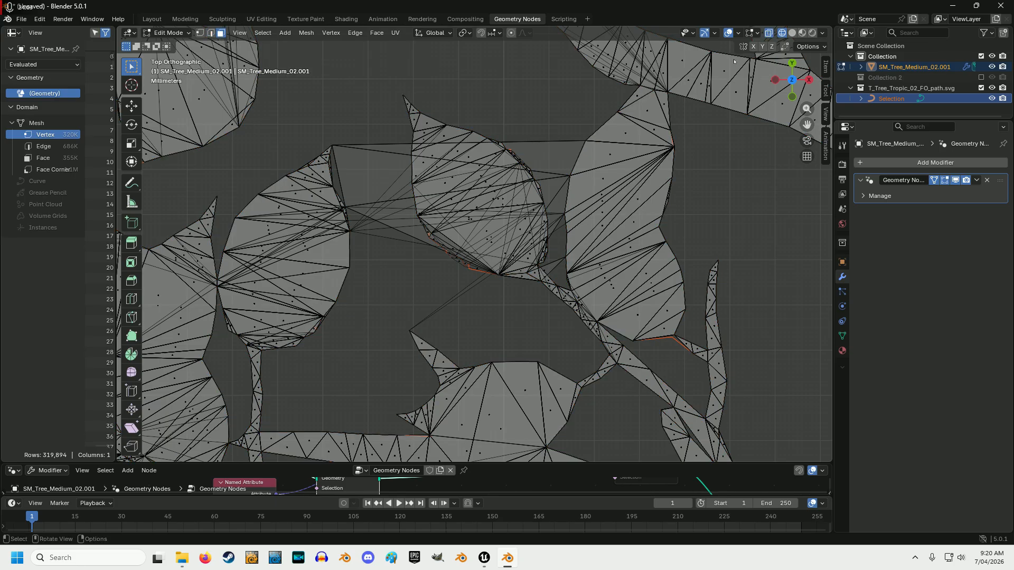
- Inspect the stray faces stretched between neighbouring leaves and how far the mesh matches the imported outline curve
key("b")
left_click_drag(417, 178, 417, 180)
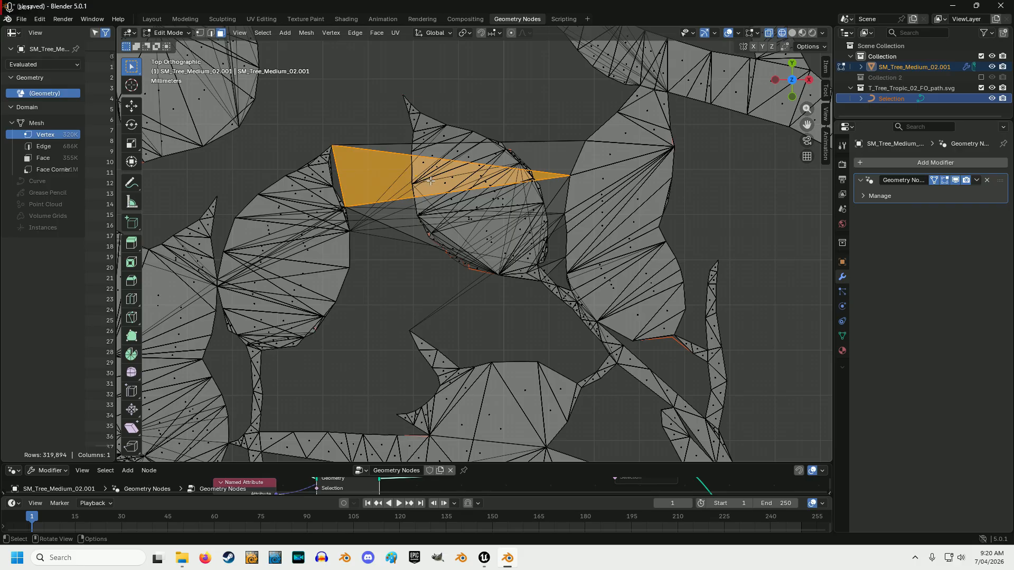
left_click(386, 123)
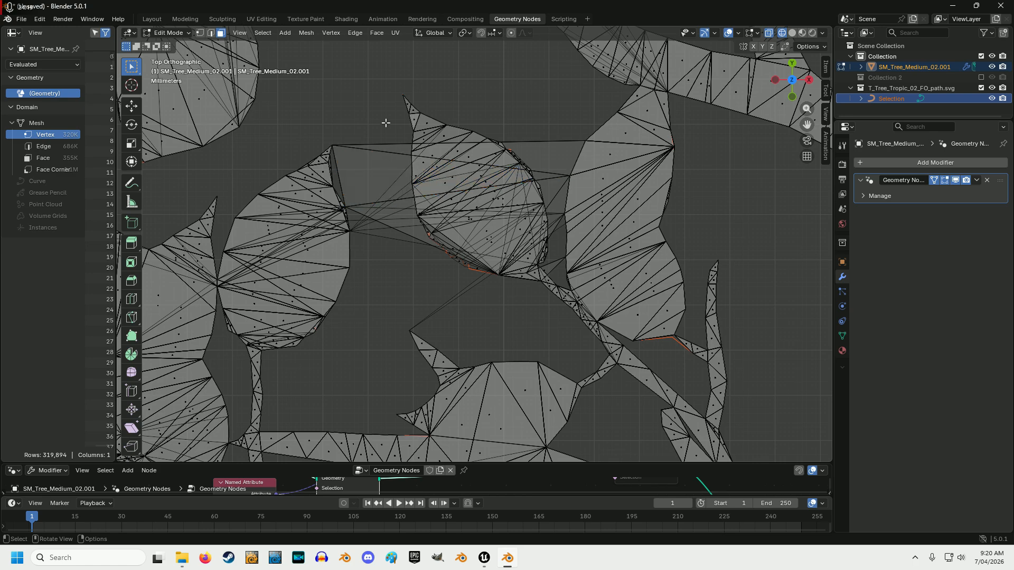
scroll(461, 215, "down", 3)
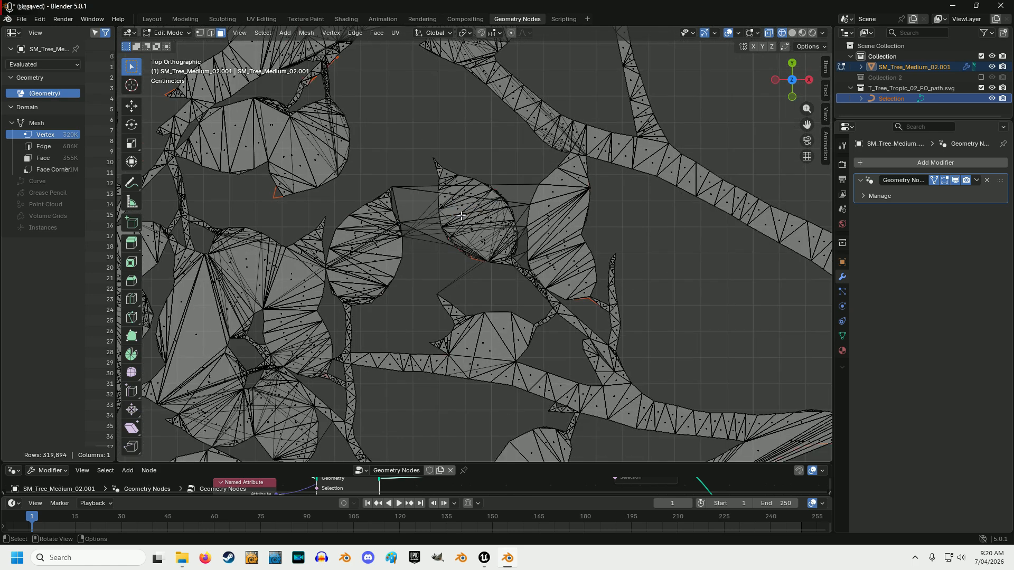
scroll(461, 216, "down", 4)
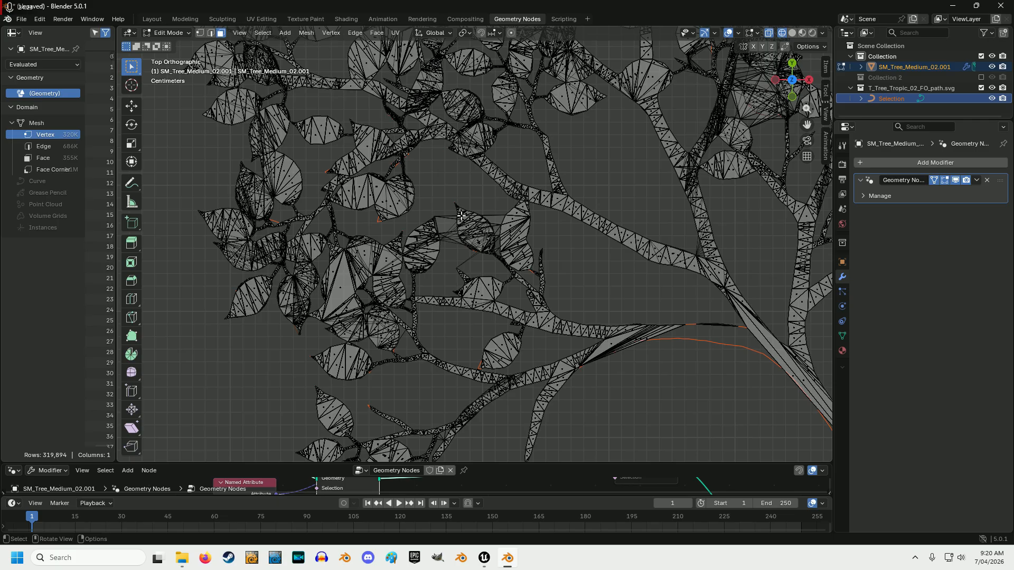
scroll(461, 215, "down", 2)
scroll(461, 215, "down", 2)
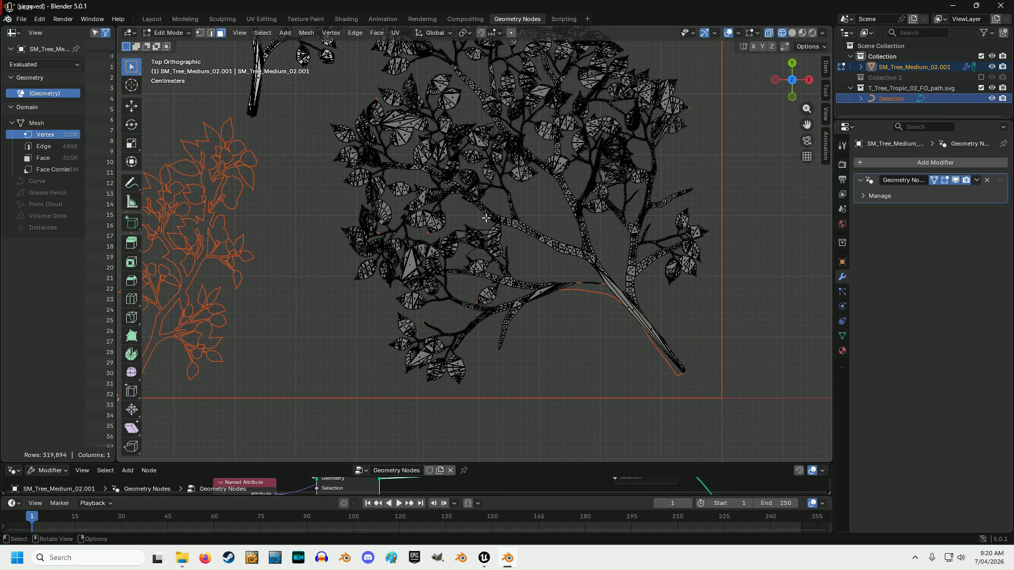
left_click_drag(807, 125, 868, 203)
scroll(671, 173, "down", 2)
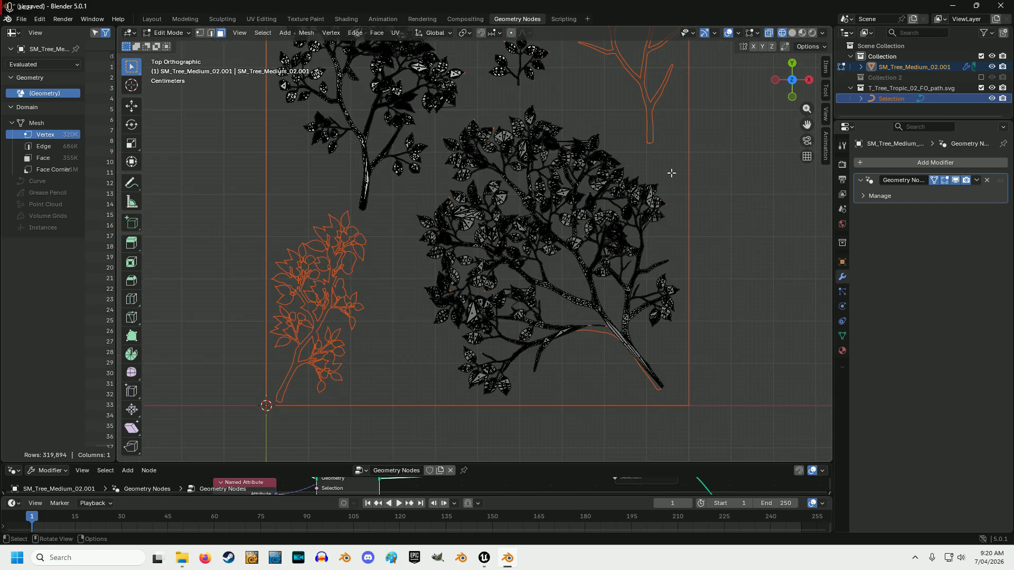
left_click_drag(807, 125, 810, 147)
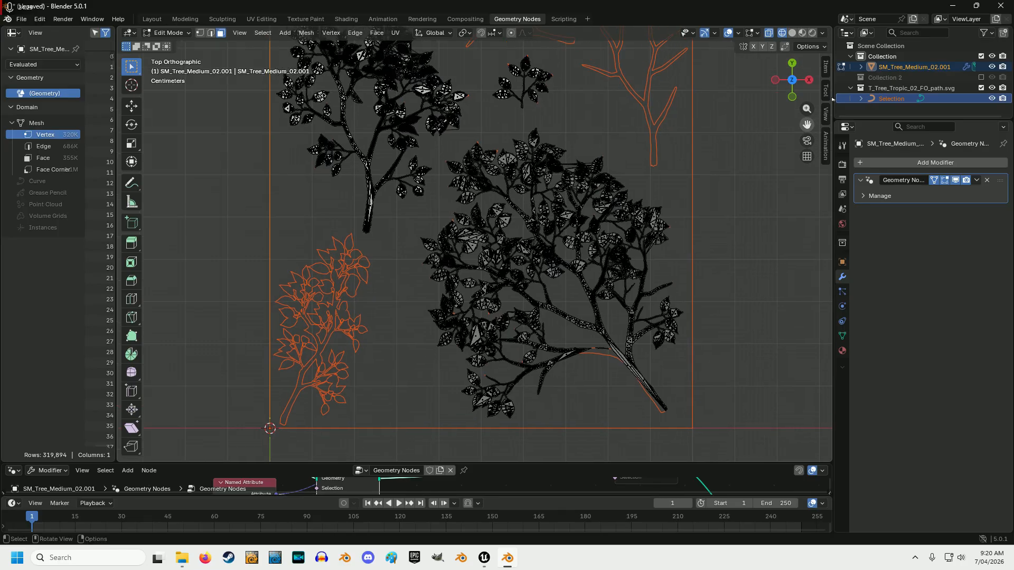
- Knife Project the Selection outline curve onto the SM_Tree_Medium_02.001 mesh from top view, and clear the resulting face selection
left_click(899, 66)
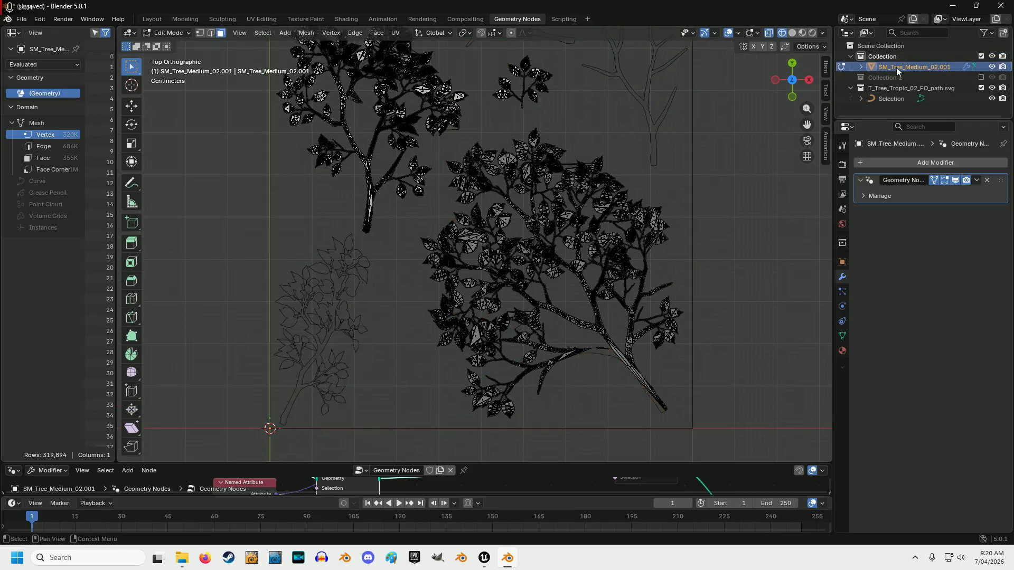
left_click(887, 99)
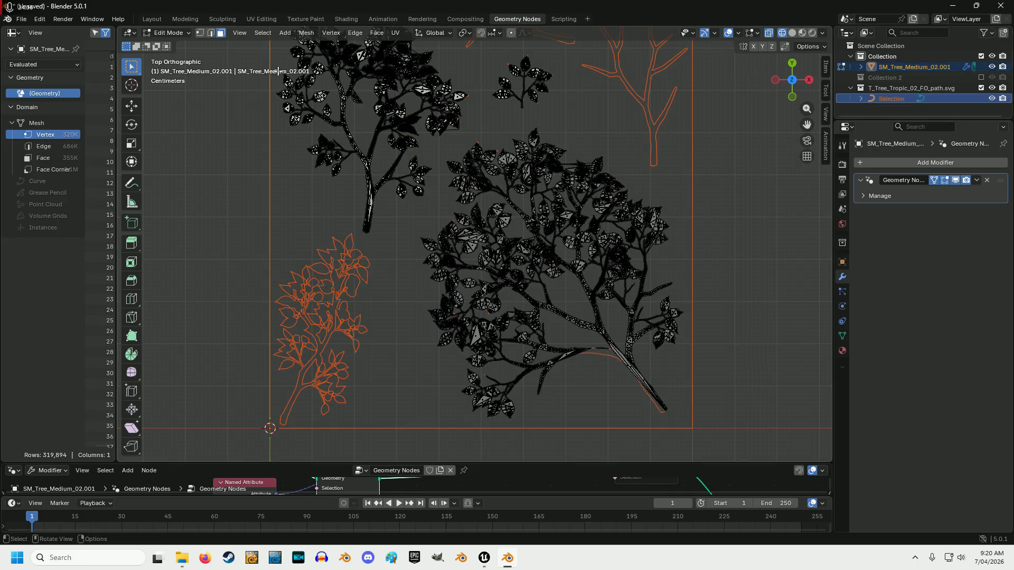
left_click(307, 33)
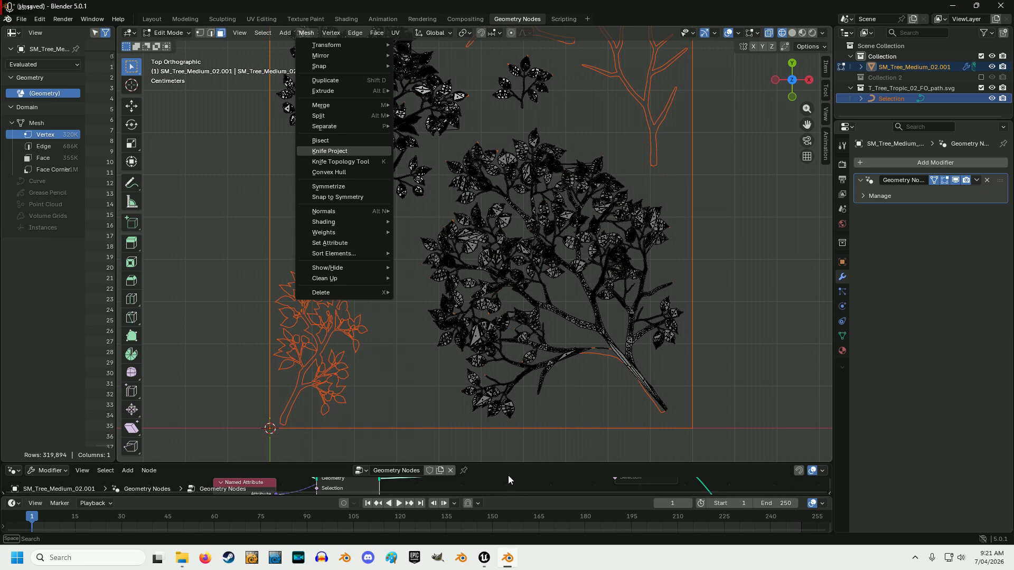
key("Return")
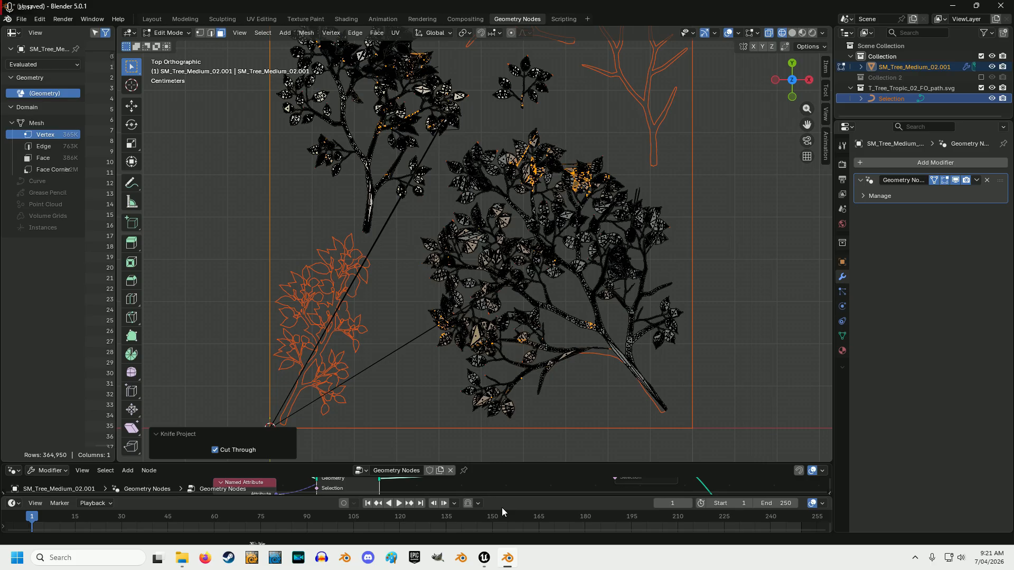
left_click(267, 36)
left_click(282, 62)
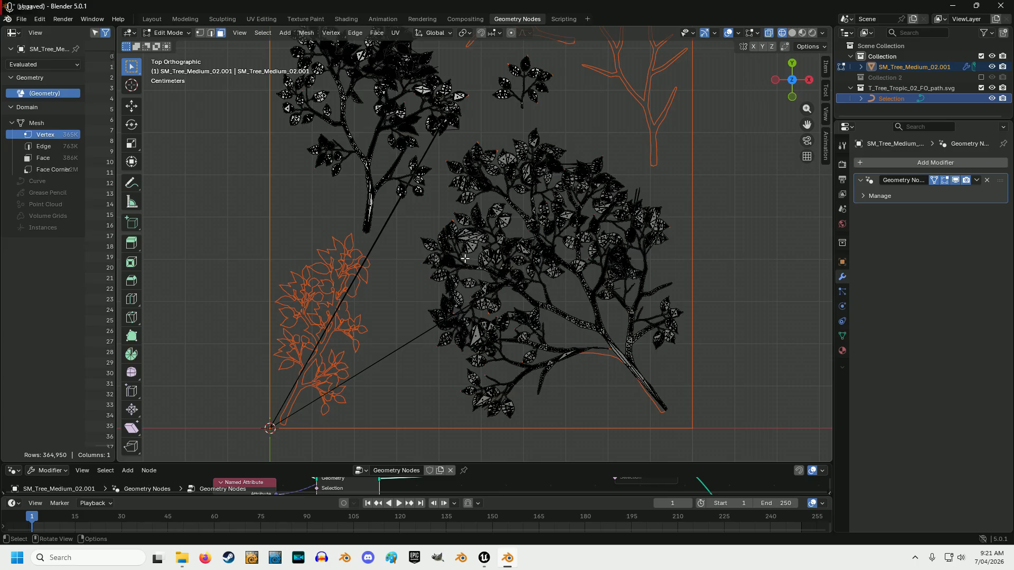
- Examine the projected cuts up close, picking the sliver faces between leaves to check whether they are separated along the outlines
scroll(428, 265, "up", 10)
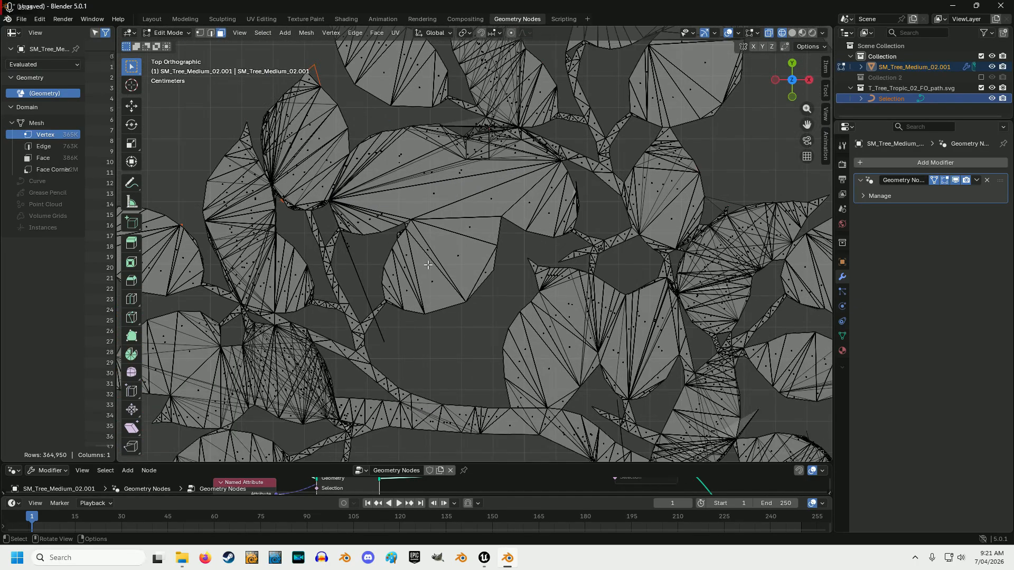
scroll(428, 264, "down", 8)
scroll(428, 265, "up", 5)
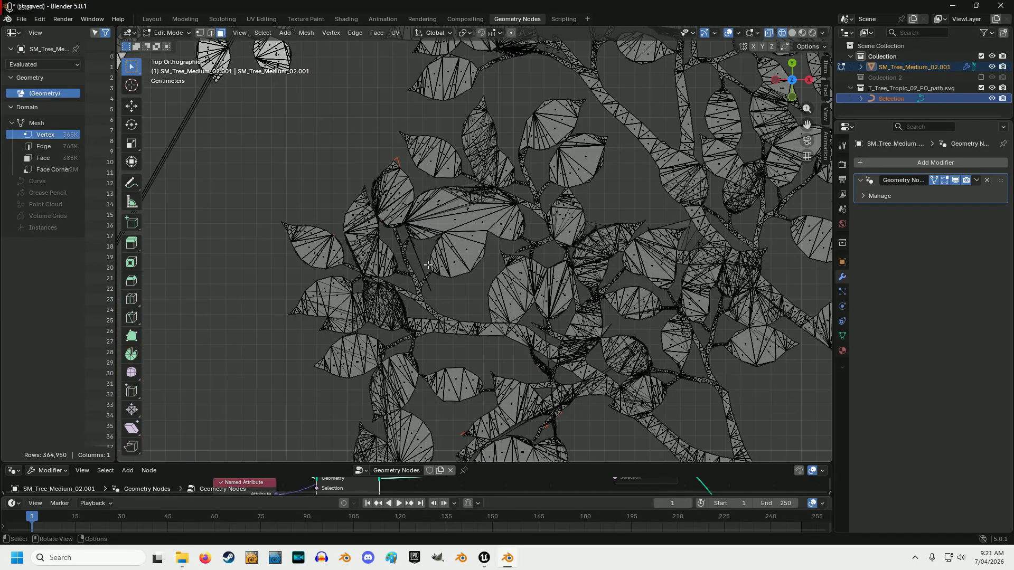
left_click_drag(807, 125, 402, 369)
scroll(518, 183, "up", 4)
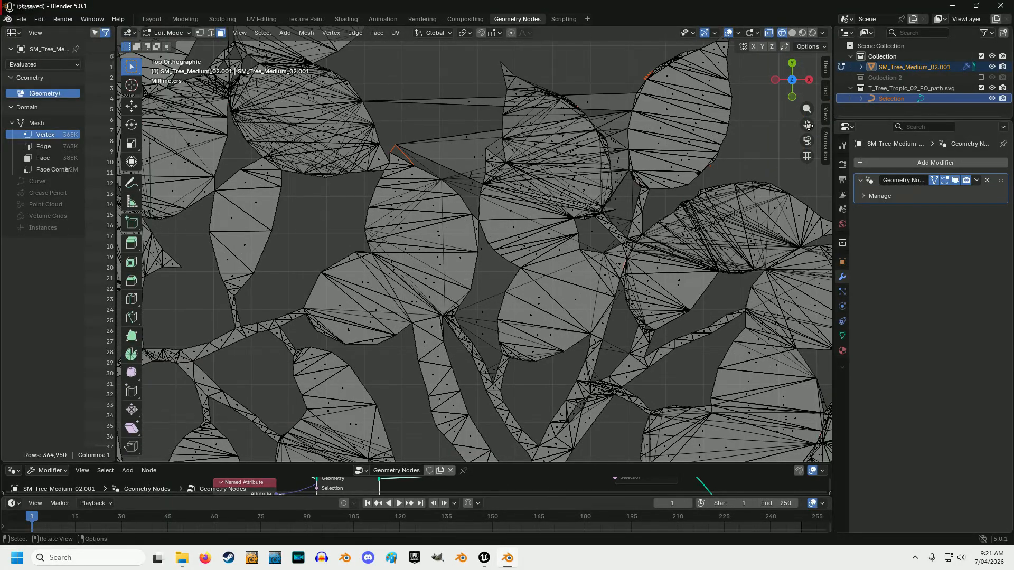
left_click_drag(807, 125, 790, 157)
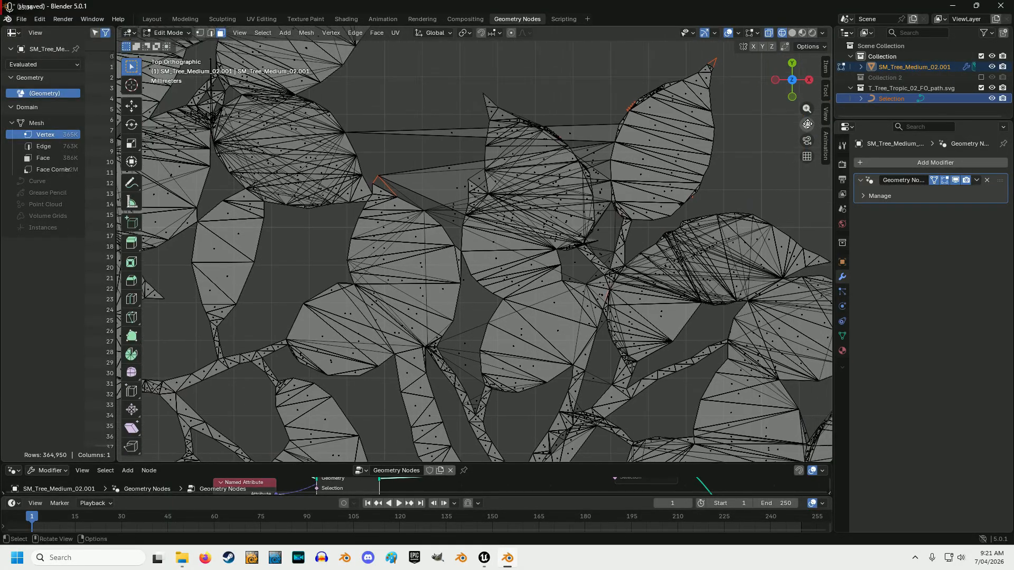
left_click(454, 139)
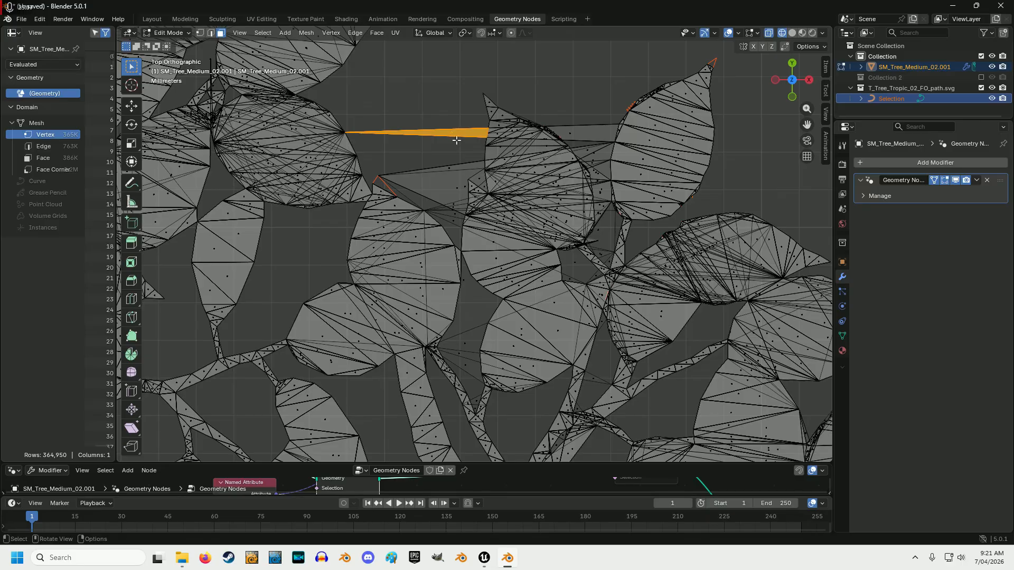
left_click(571, 133)
left_click_drag(586, 145, 598, 158)
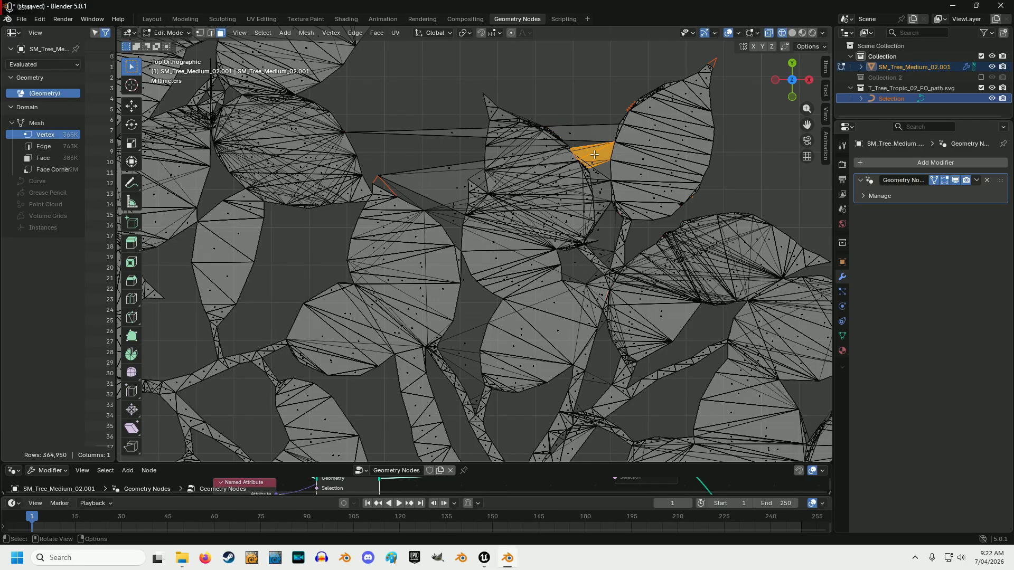
scroll(558, 134, "down", 10)
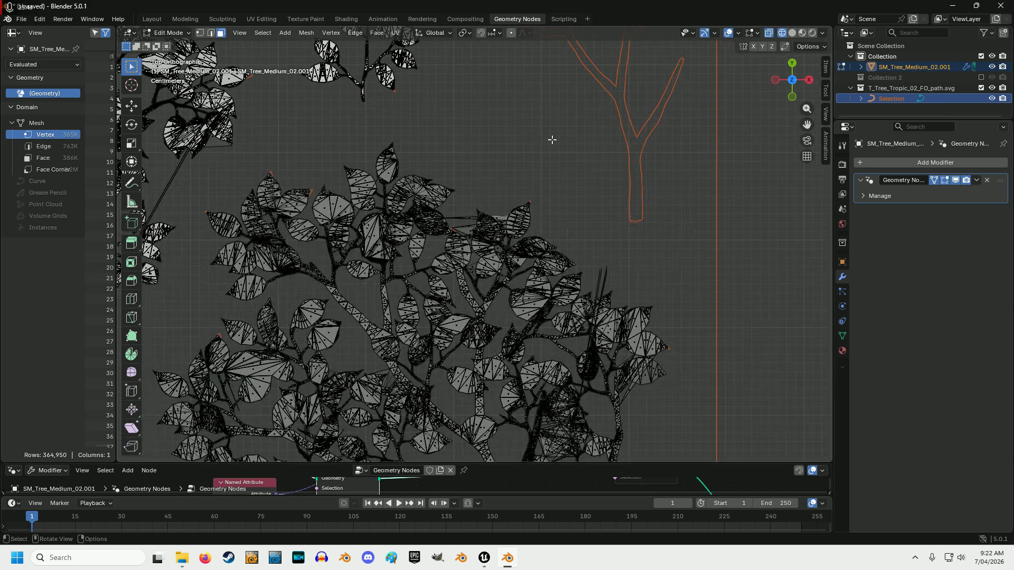
left_click_drag(807, 125, 884, 55)
scroll(533, 239, "down", 1)
scroll(533, 239, "down", 3)
- Enlarge the node editor and mute the Set Position node so the mesh leaves its flattened UV layout
left_click_drag(485, 457, 483, 292)
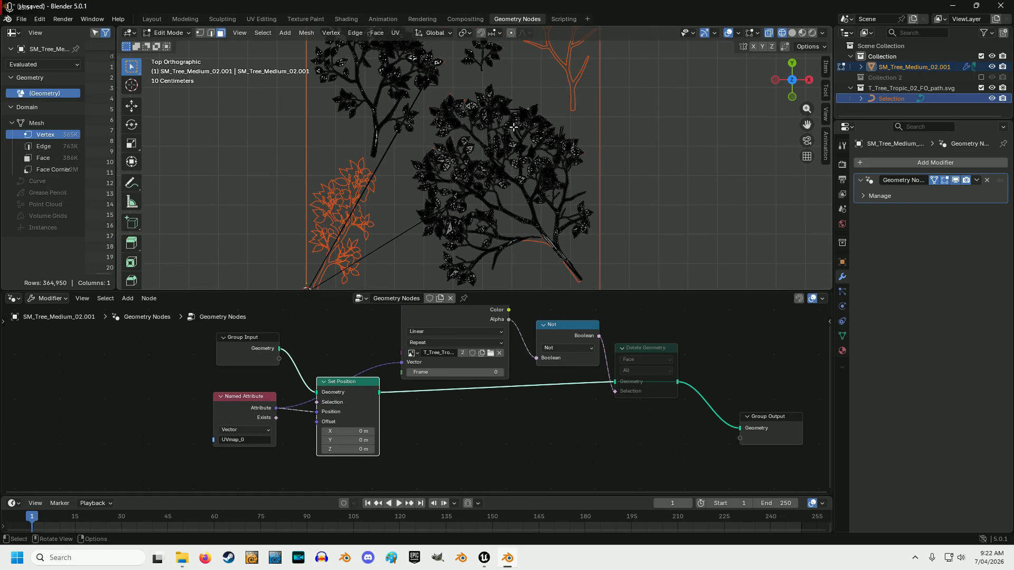
right_click(353, 382)
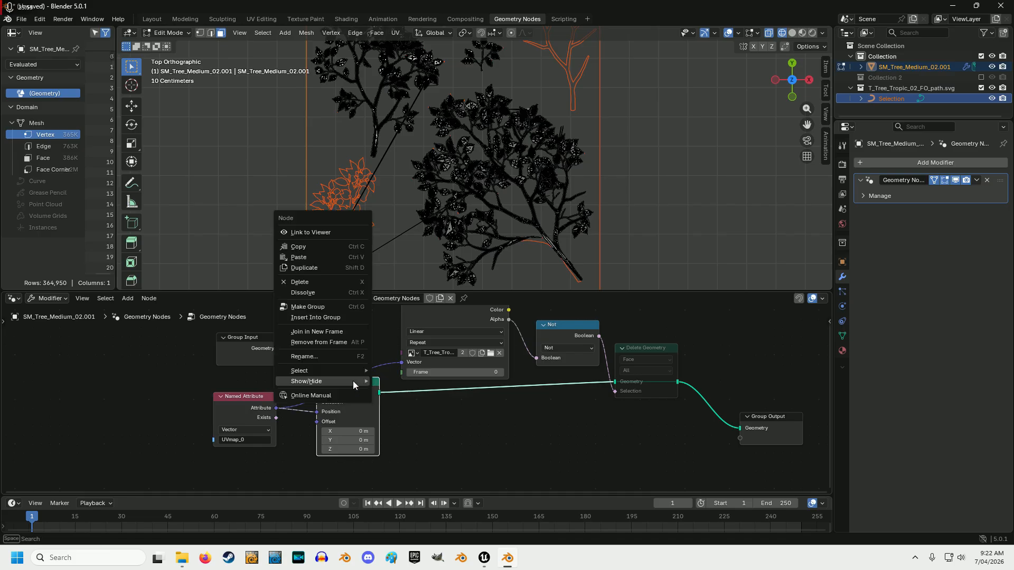
mouse_move(353, 381)
left_click(395, 383)
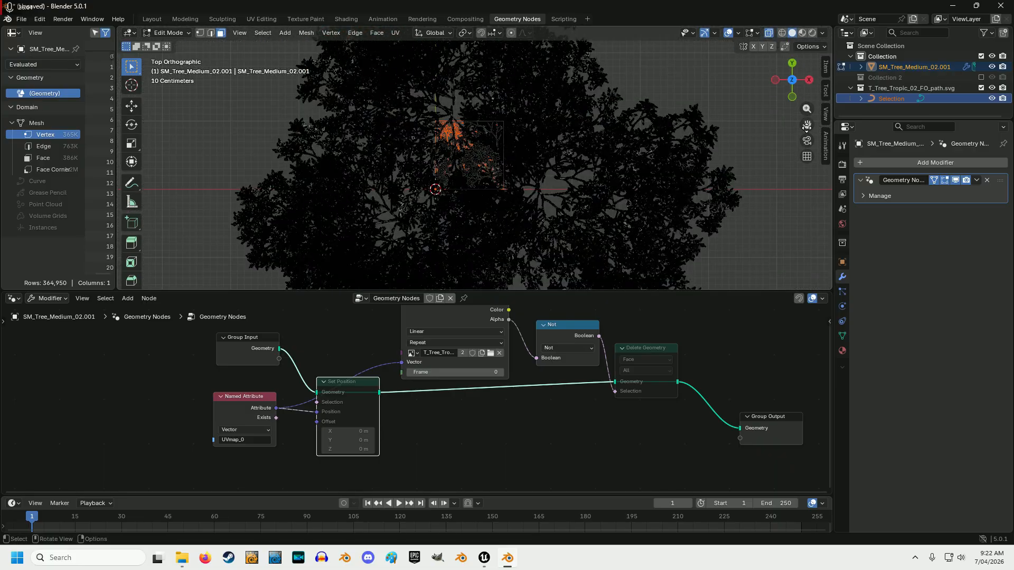
- View the tree in perspective and unmute the Delete Geometry node to remove faces outside the texture's alpha
left_click_drag(792, 79, 756, 138)
scroll(613, 187, "up", 1)
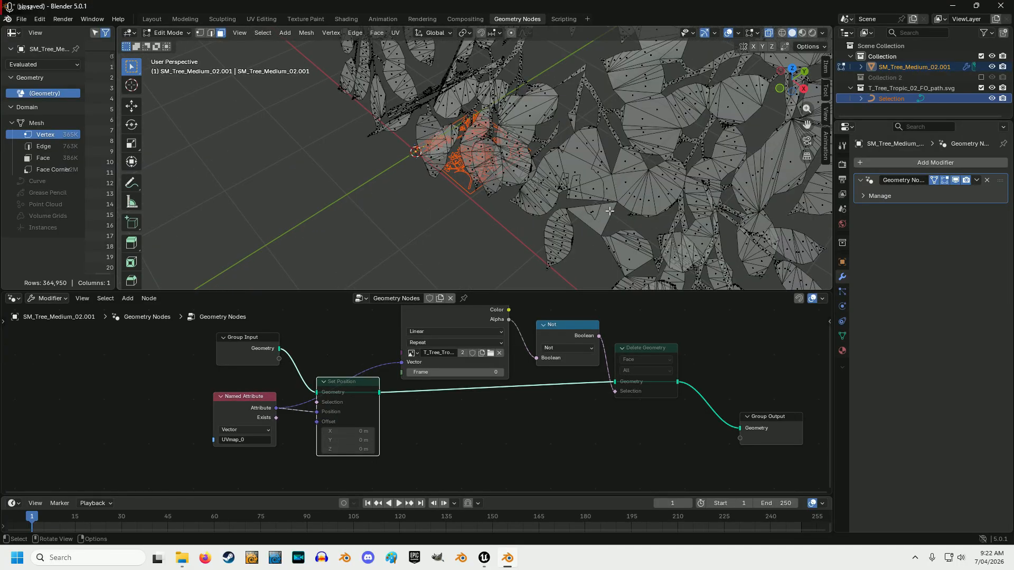
right_click(639, 346)
mouse_move(639, 347)
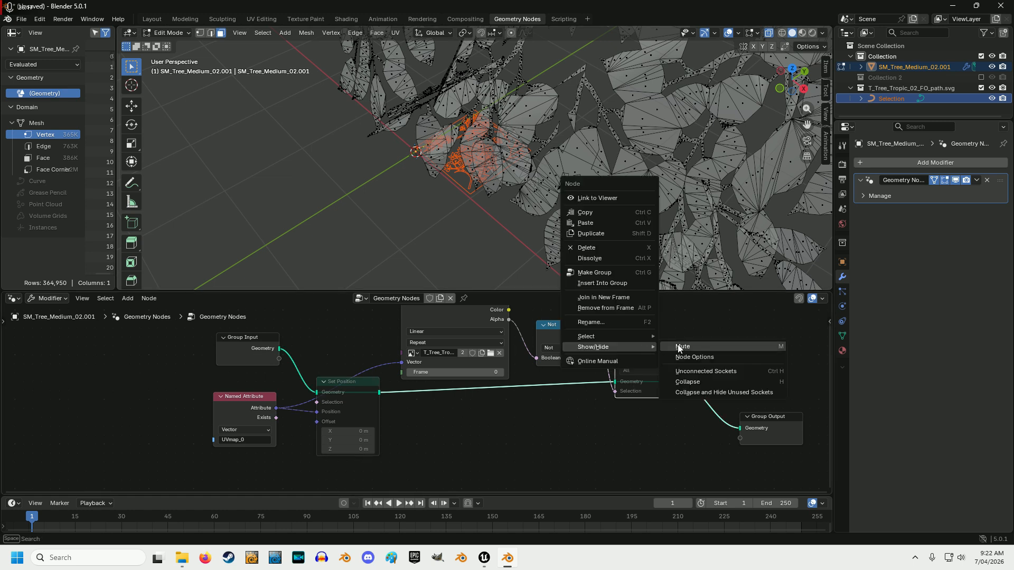
left_click(681, 346)
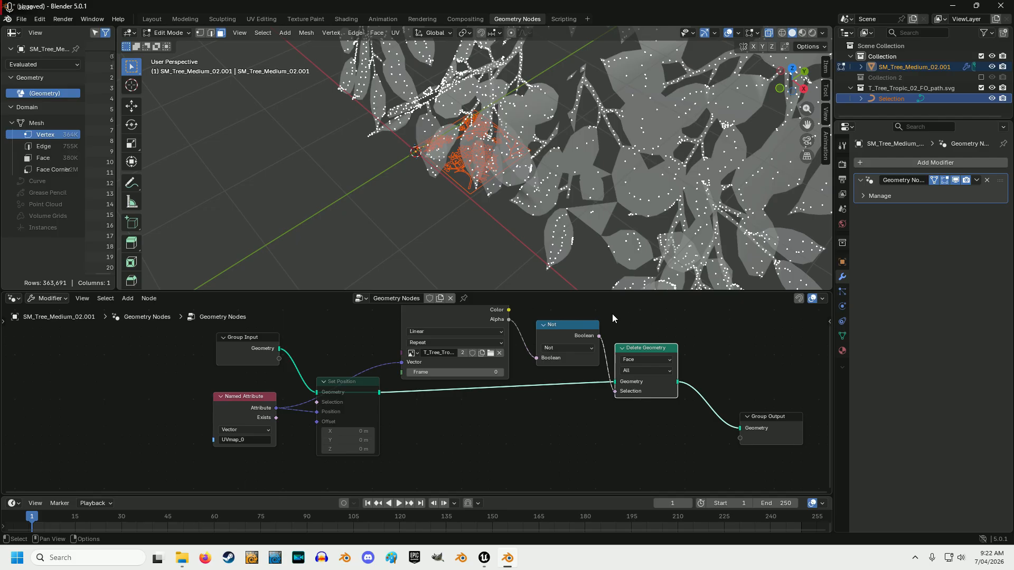
- Return to Object Mode and apply the Geometry Nodes modifier to SM_Tree_Medium_02.001
left_click(976, 181)
left_click(165, 33)
left_click(168, 45)
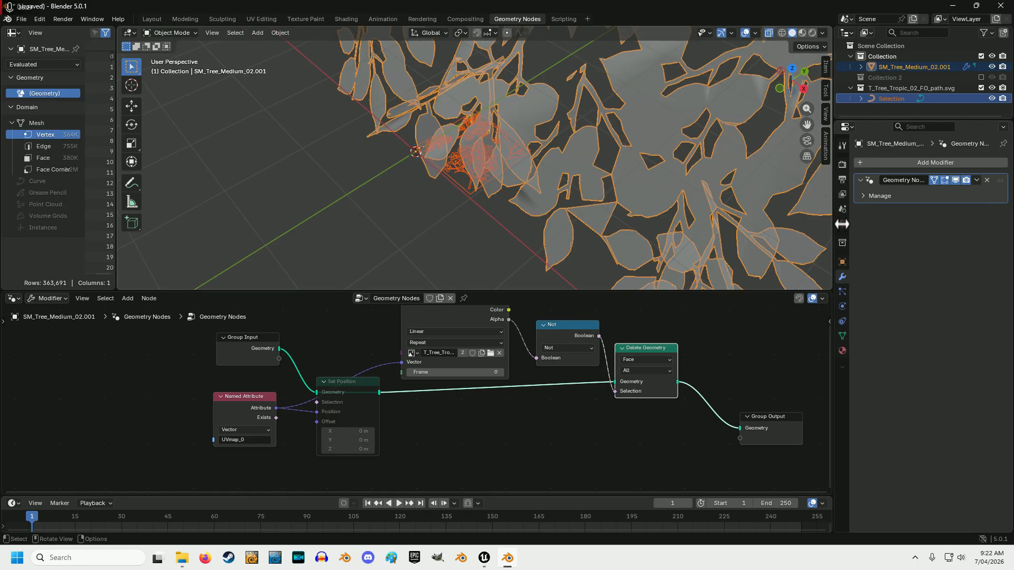
left_click(977, 181)
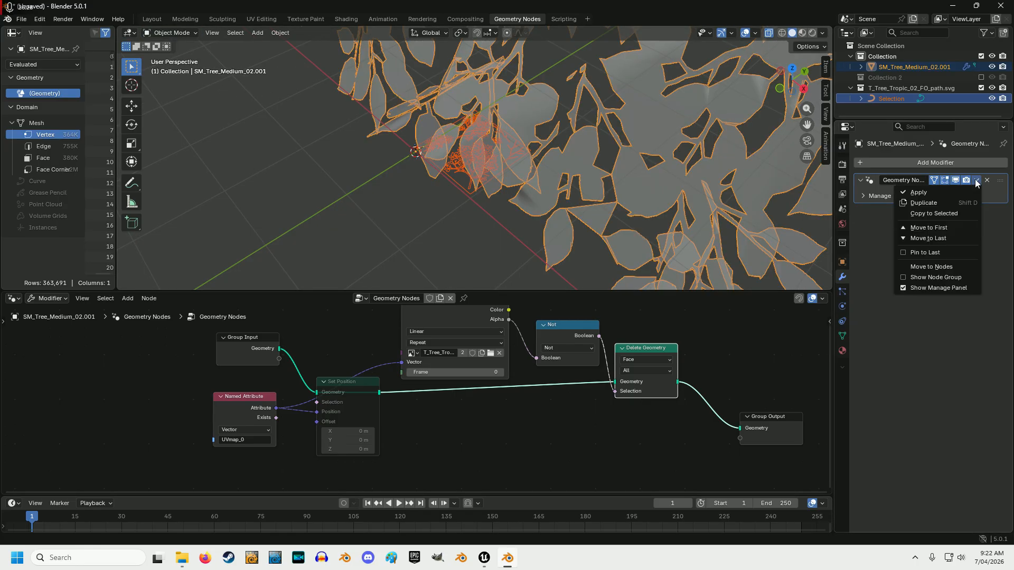
left_click(927, 195)
- Add the existing Geometry Nodes group to the tree mesh again as a modifier
left_click(920, 163)
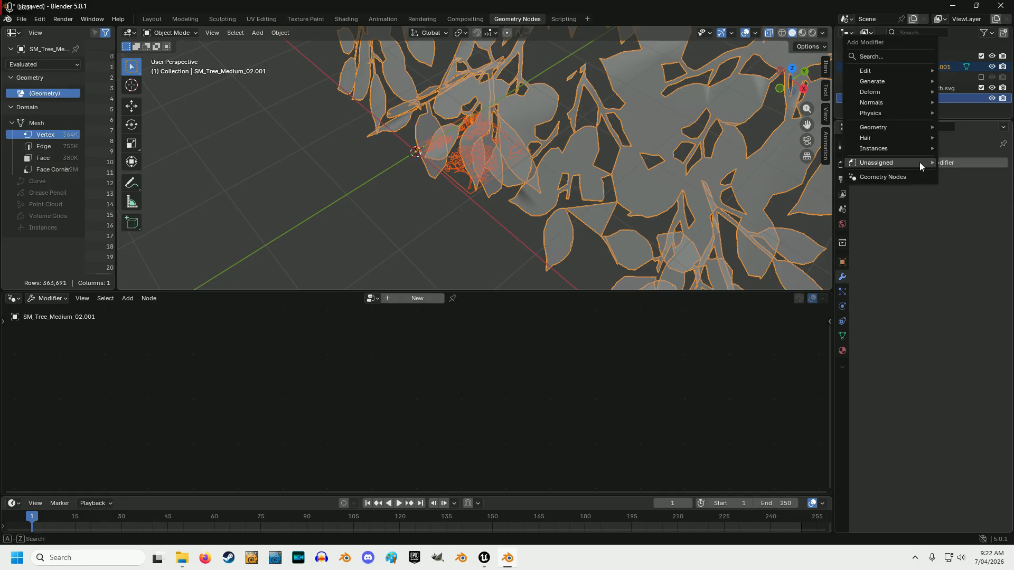
mouse_move(889, 163)
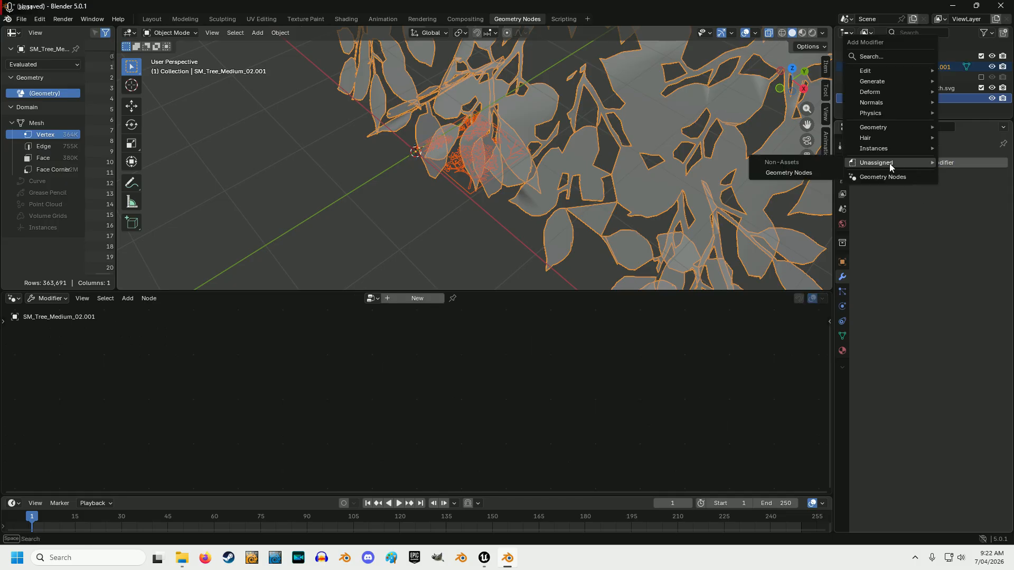
left_click(794, 172)
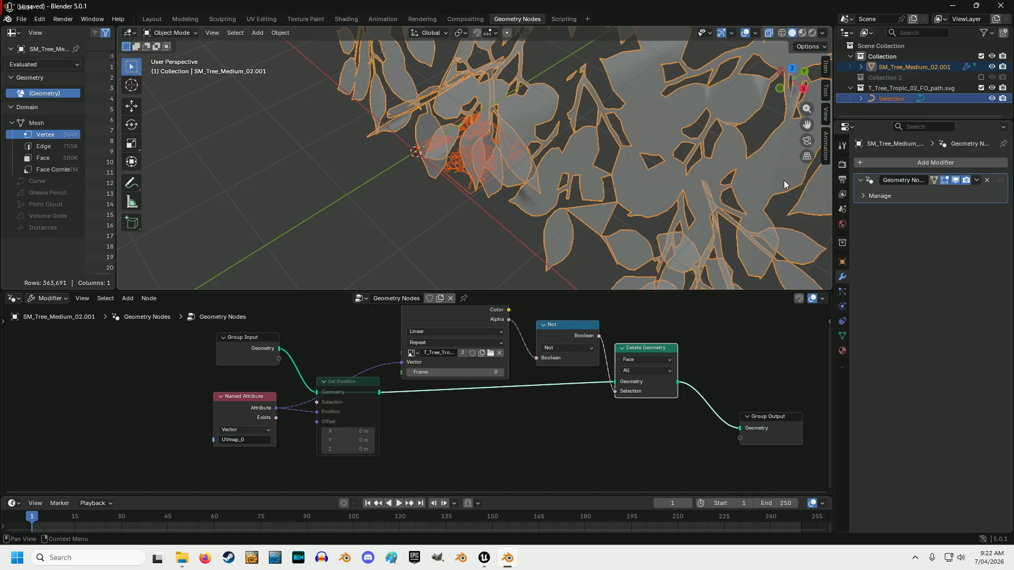
- Mute the Delete Geometry node and unmute the Set Position node to flatten the mesh into its UV layout
right_click(649, 347)
mouse_move(649, 347)
left_click(688, 346)
left_click(353, 384)
right_click(352, 381)
left_click(395, 382)
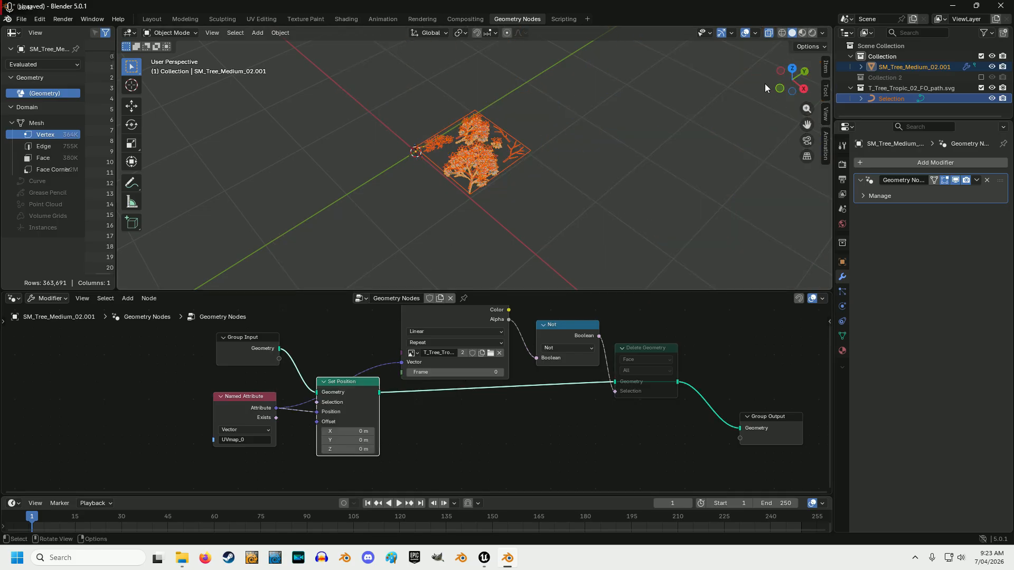
- Enter Edit Mode, enable On Cage for the Geometry Nodes modifier, and align the view to the top
left_click(169, 33)
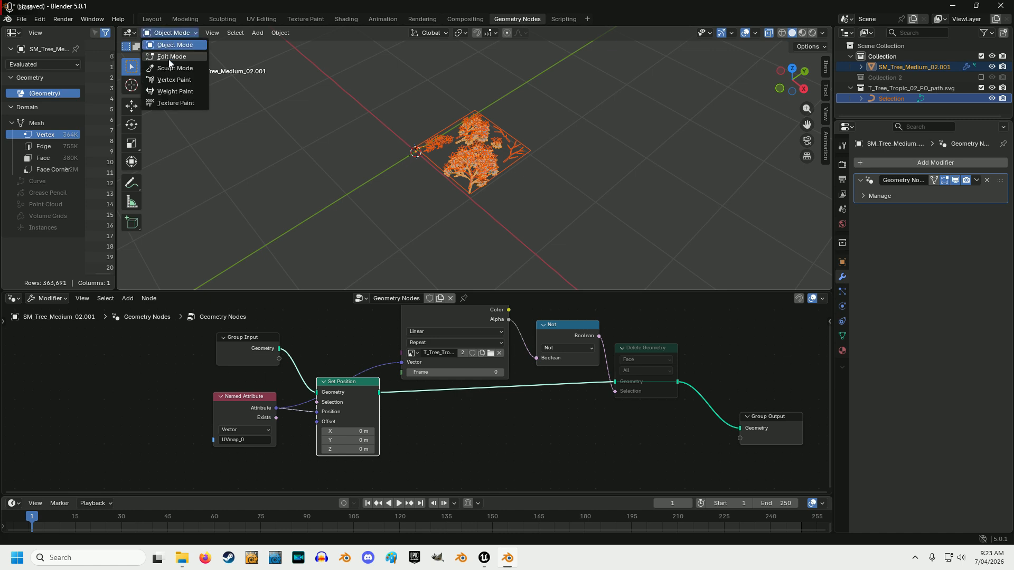
left_click(169, 58)
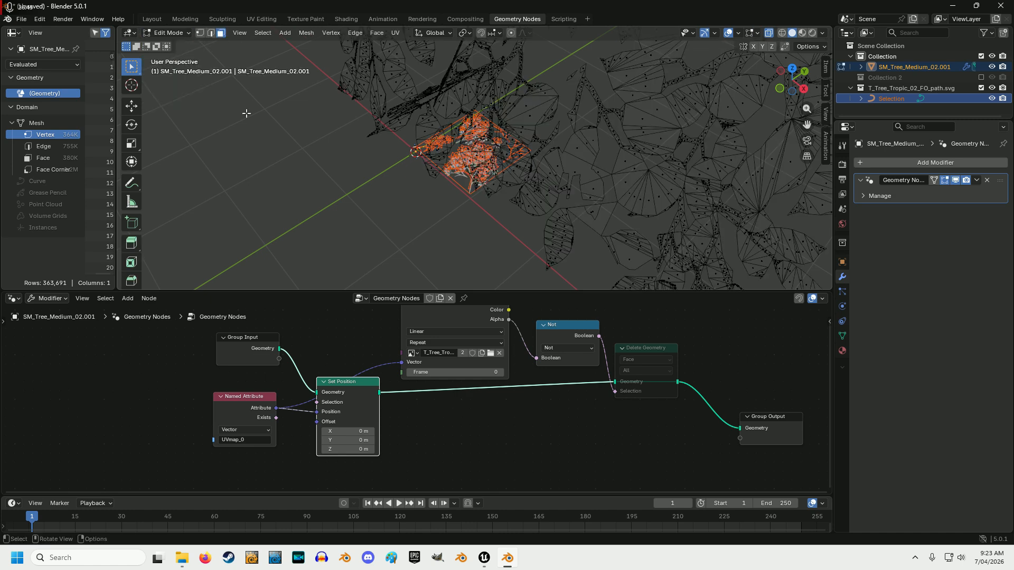
left_click(935, 182)
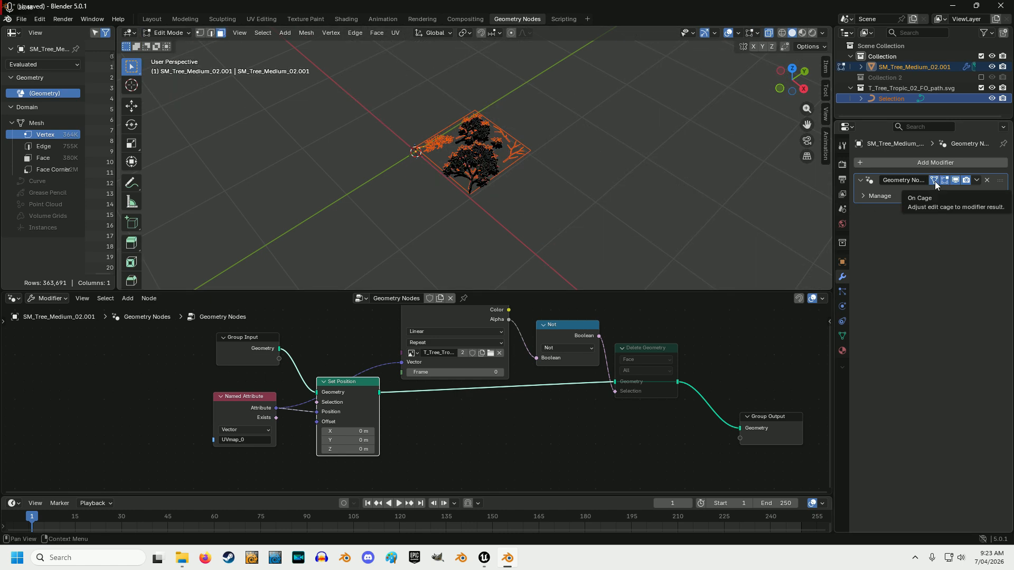
left_click(792, 69)
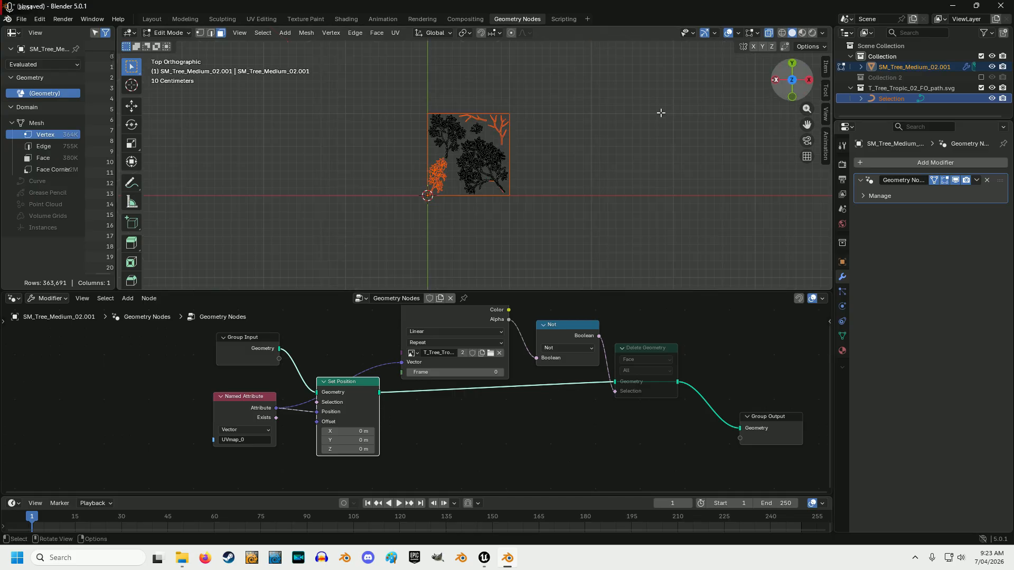
- Enlarge the 3D viewport and examine the flattened leaf mesh up close for stray faces bridging the gaps between leaves and branches
scroll(475, 142, "up", 12)
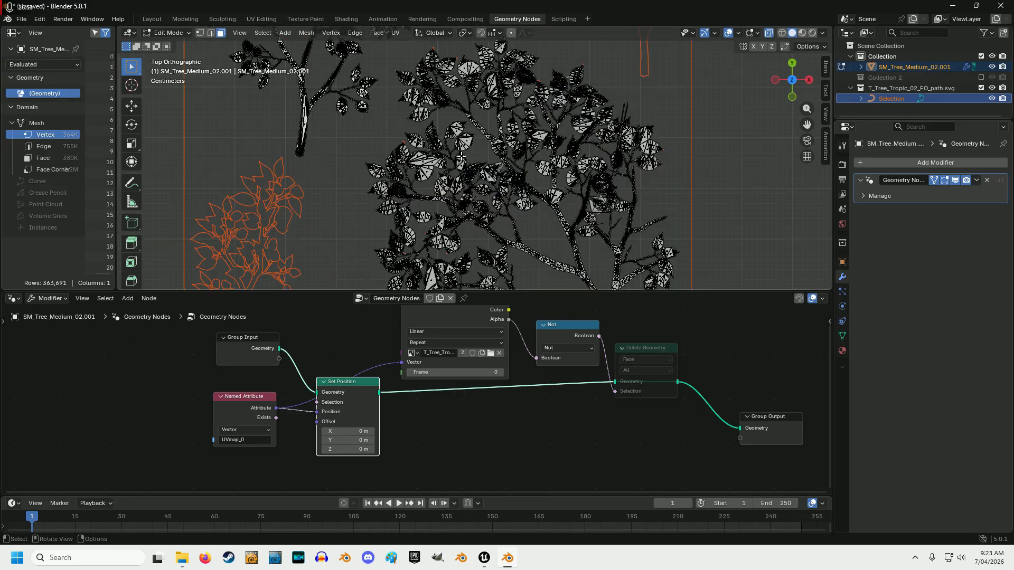
scroll(460, 156, "up", 4)
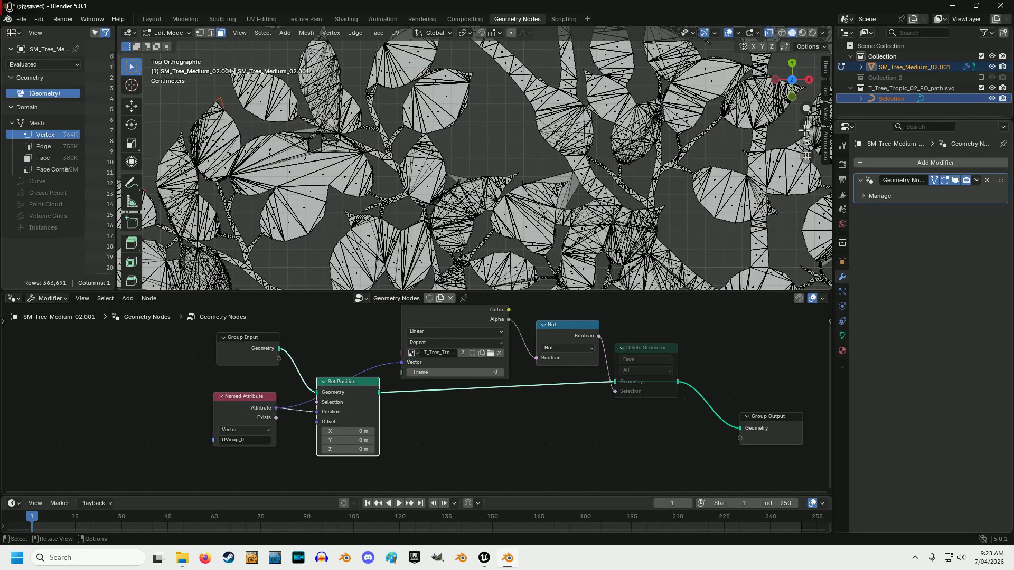
mouse_move(807, 124)
left_mouse_down()
mouse_move(803, 66)
mouse_move(807, 124)
mouse_move(811, 68)
mouse_move(804, 134)
mouse_move(807, 124)
left_mouse_up()
scroll(554, 193, "up", 2)
left_click_drag(558, 291, 549, 431)
scroll(539, 370, "down", 3)
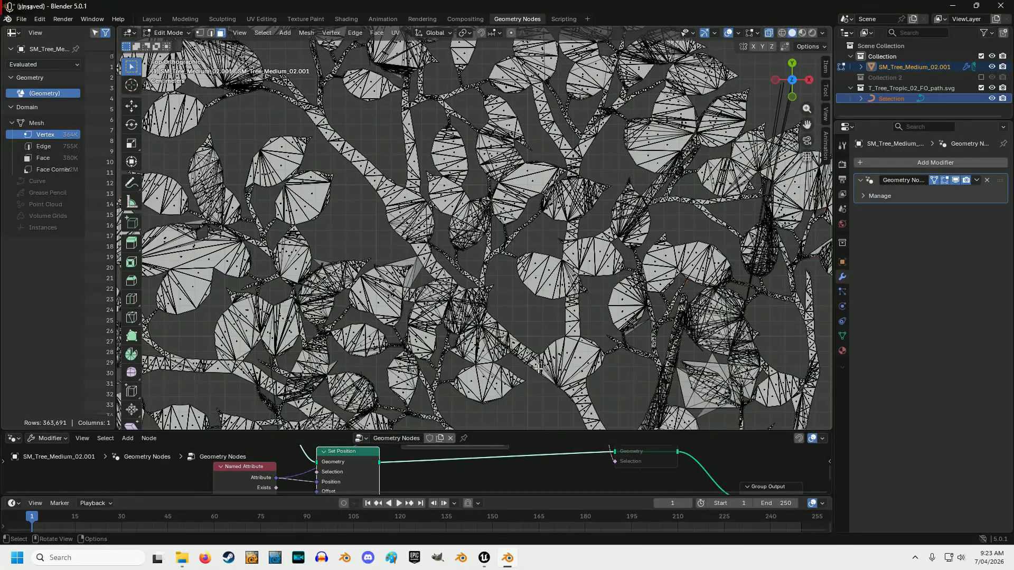
scroll(539, 370, "down", 2)
scroll(539, 369, "up", 6)
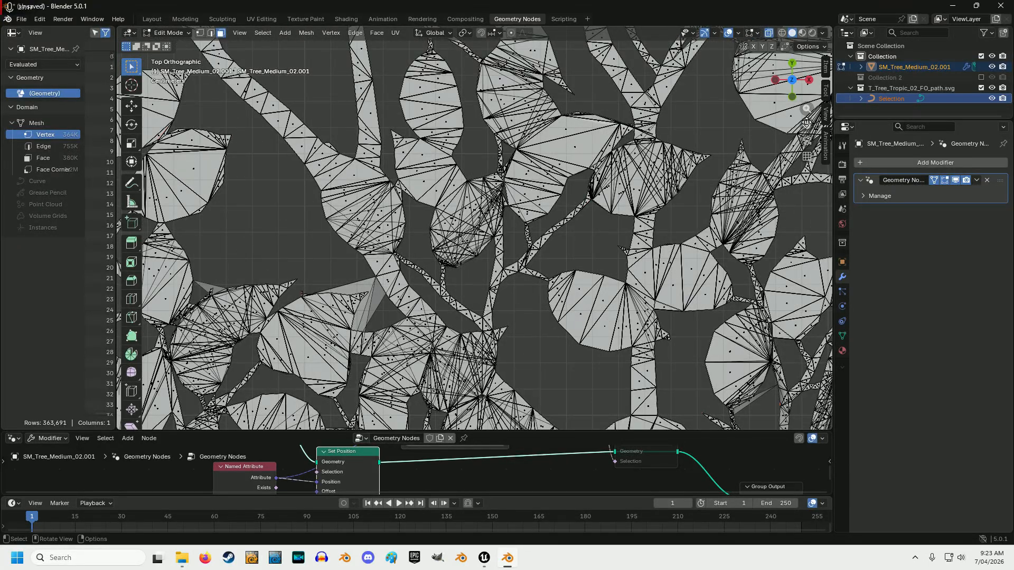
left_click_drag(806, 123, 907, 70)
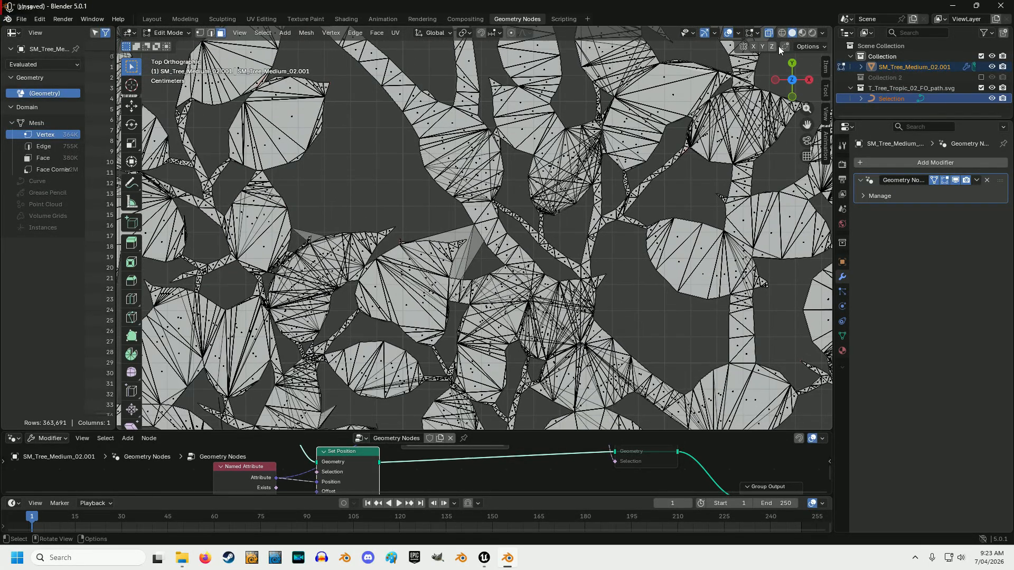
- Switch the viewport to wireframe shading and toggle X-ray to compare the mesh with the SVG outline curve
left_click(782, 33)
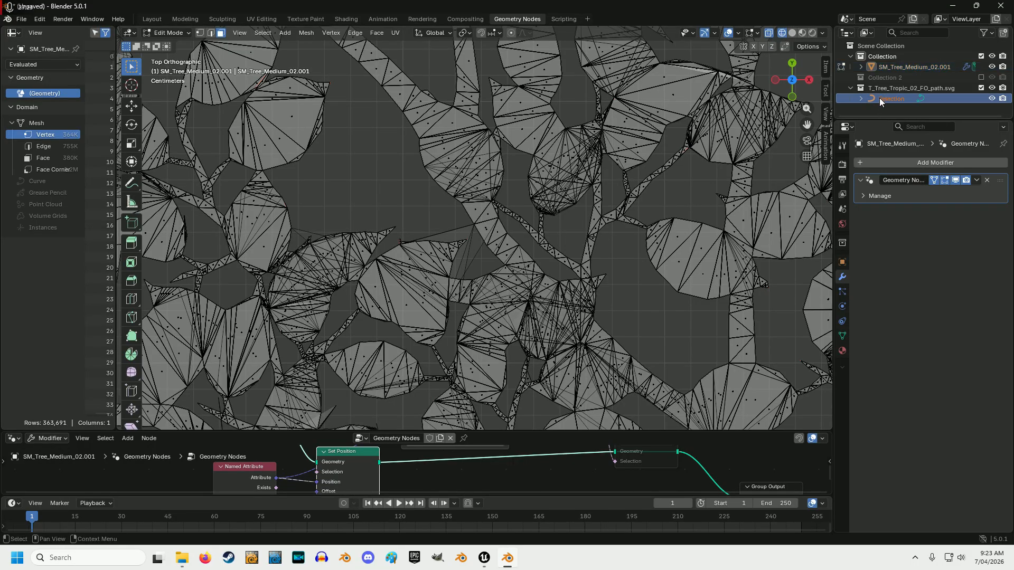
left_click(769, 33)
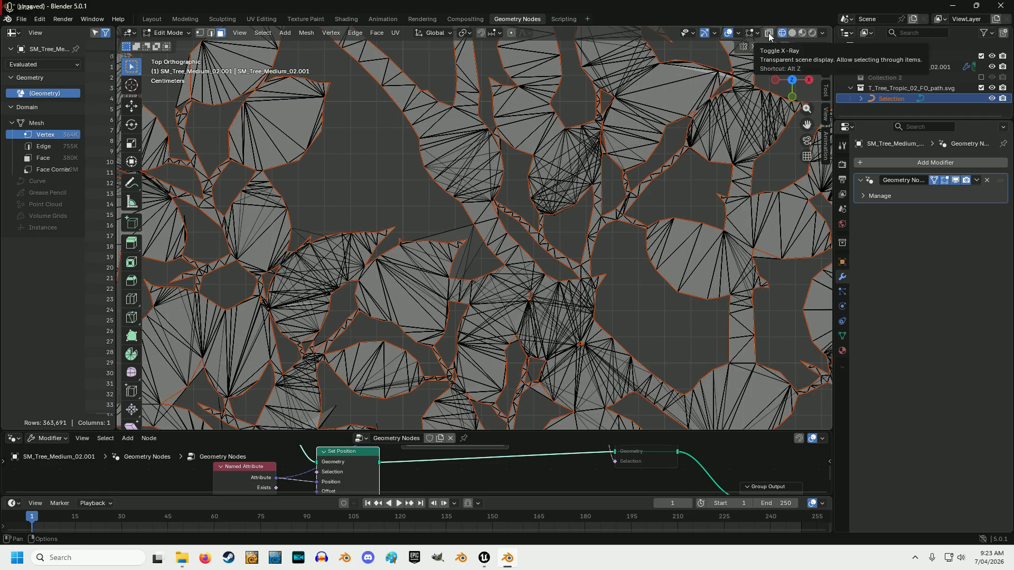
left_click(769, 33)
left_click(769, 34)
left_click(769, 34)
left_click(769, 34)
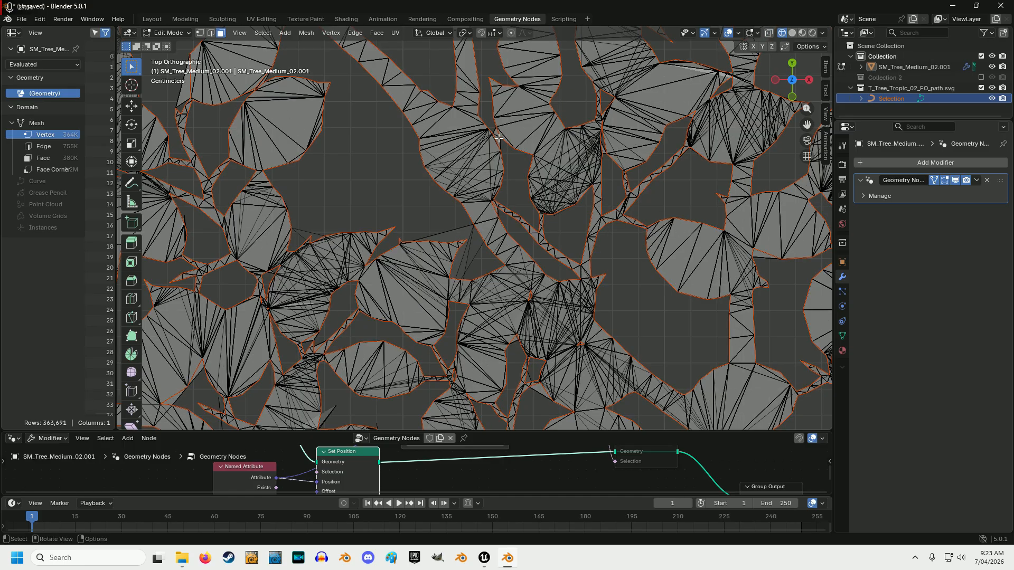
- Select the stray faces outside the outline in the gaps around the central leaves and stem, checking with X-ray toggled, and delete these faces
scroll(499, 138, "up", 4)
left_click_drag(807, 125, 766, 309)
left_click(770, 33)
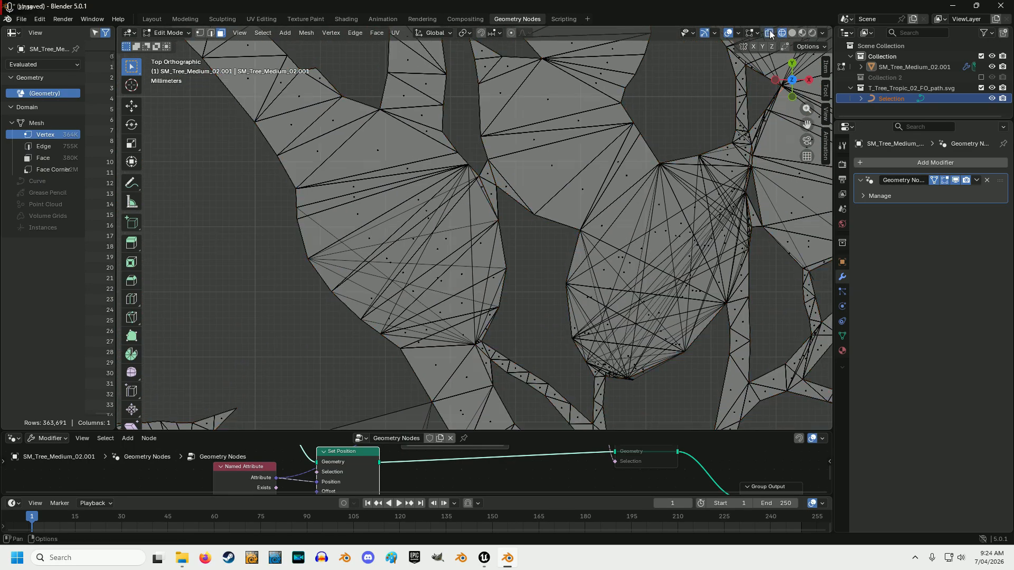
left_click(490, 176)
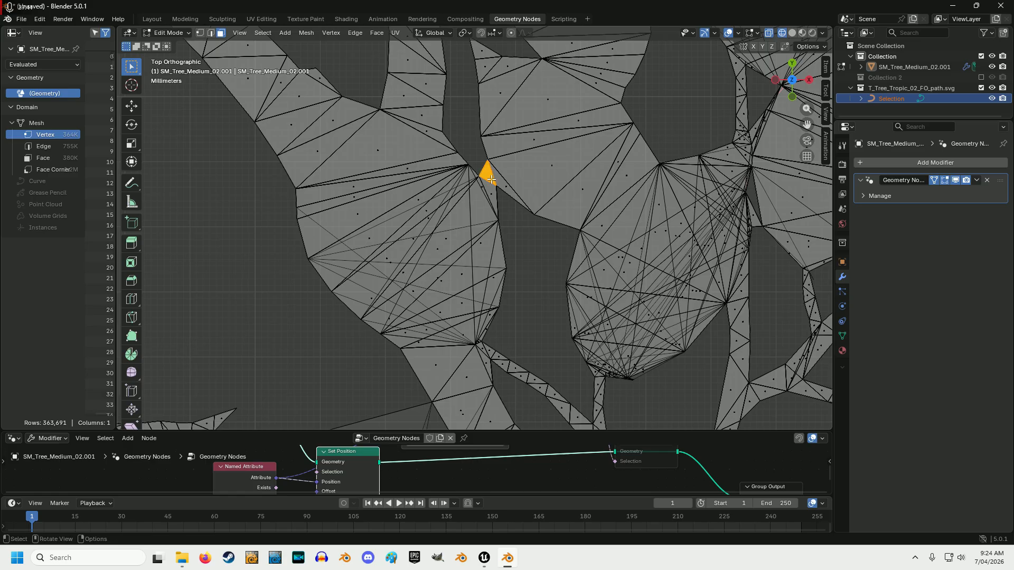
left_click(491, 194, "shift")
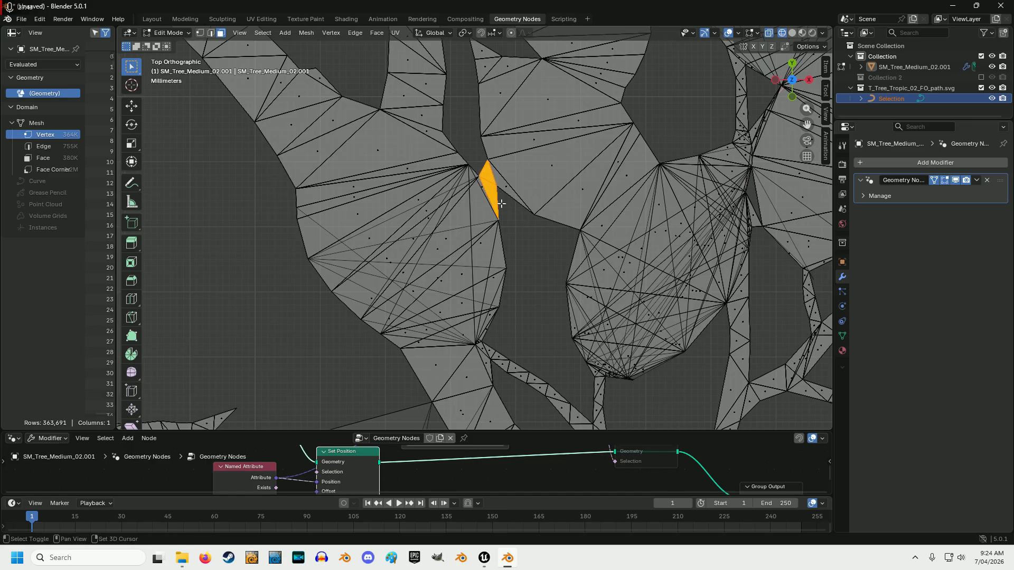
left_click(768, 33)
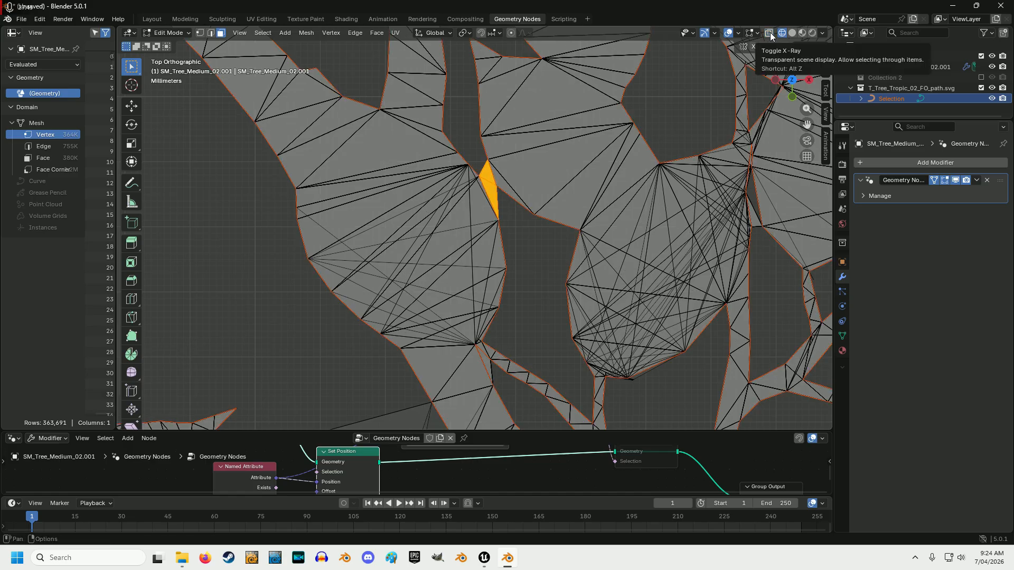
key("b")
left_click_drag(754, 215, 723, 227)
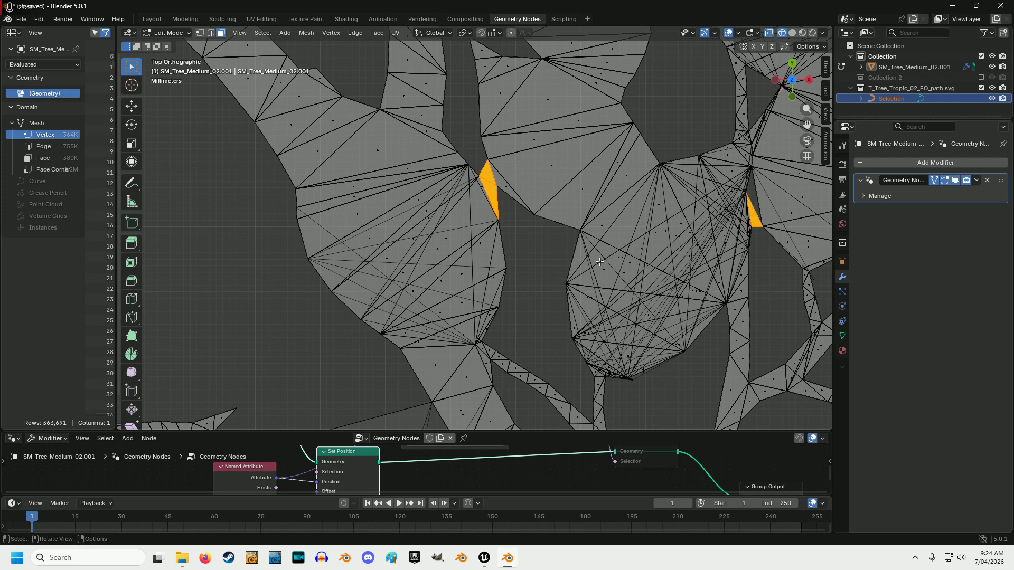
left_click(769, 33)
left_click(768, 33)
left_click(494, 363, "shift")
scroll(530, 219, "down", 3)
scroll(544, 227, "up", 3)
scroll(546, 233, "down", 1)
scroll(547, 232, "up", 2)
scroll(546, 233, "up", 1)
scroll(547, 232, "down", 1)
scroll(546, 232, "down", 8)
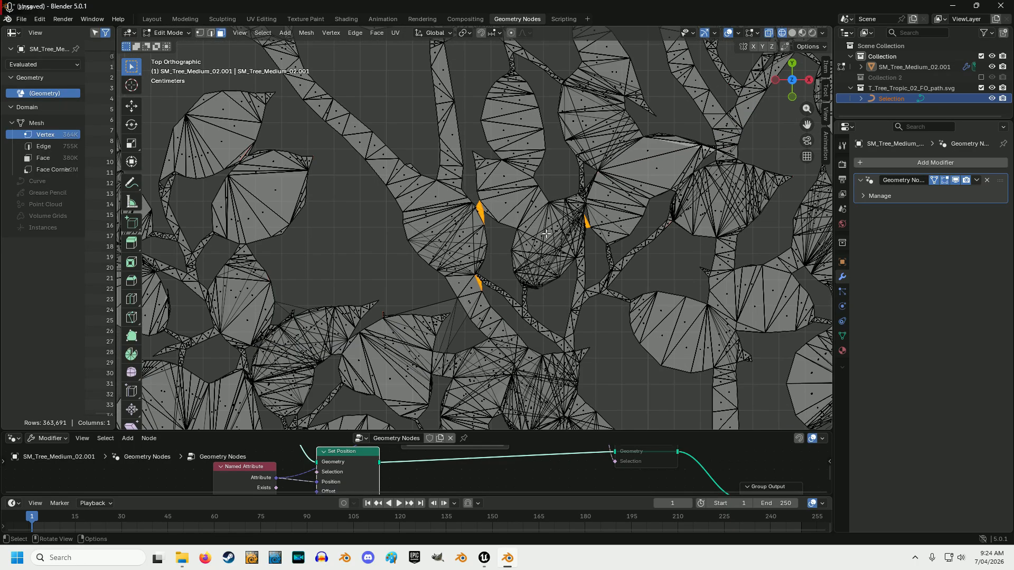
scroll(547, 232, "down", 5)
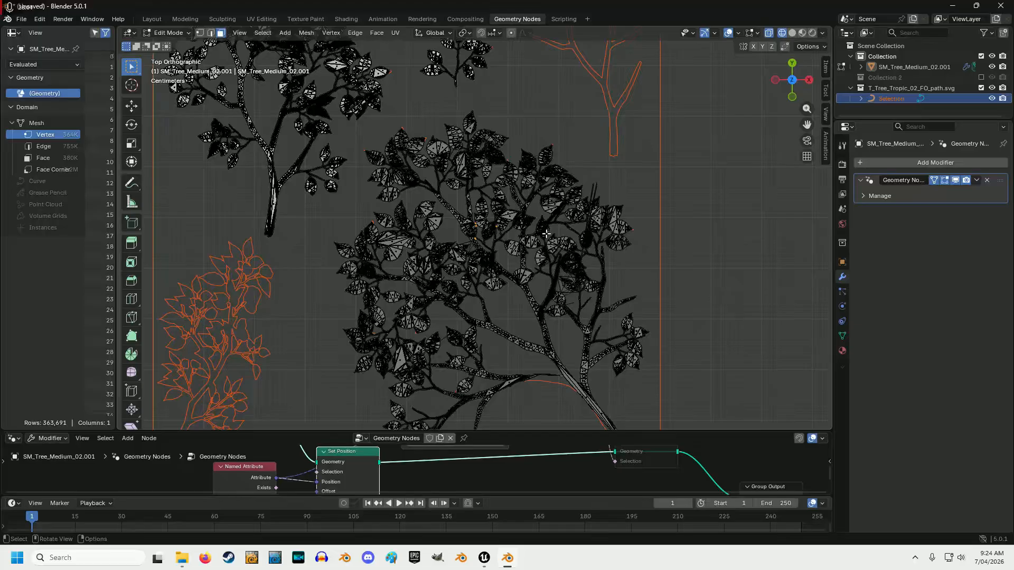
scroll(546, 233, "up", 8)
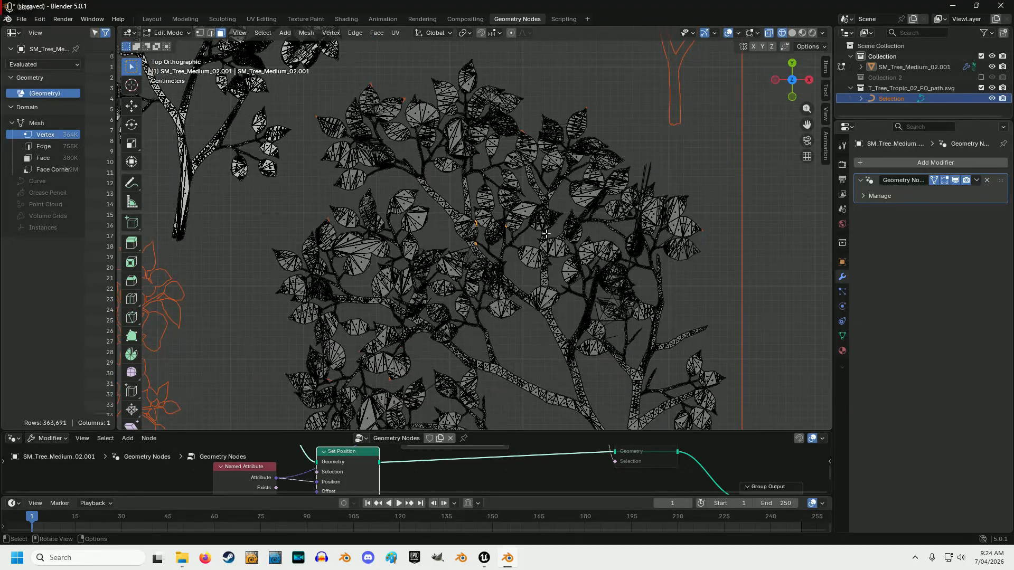
scroll(545, 234, "up", 3)
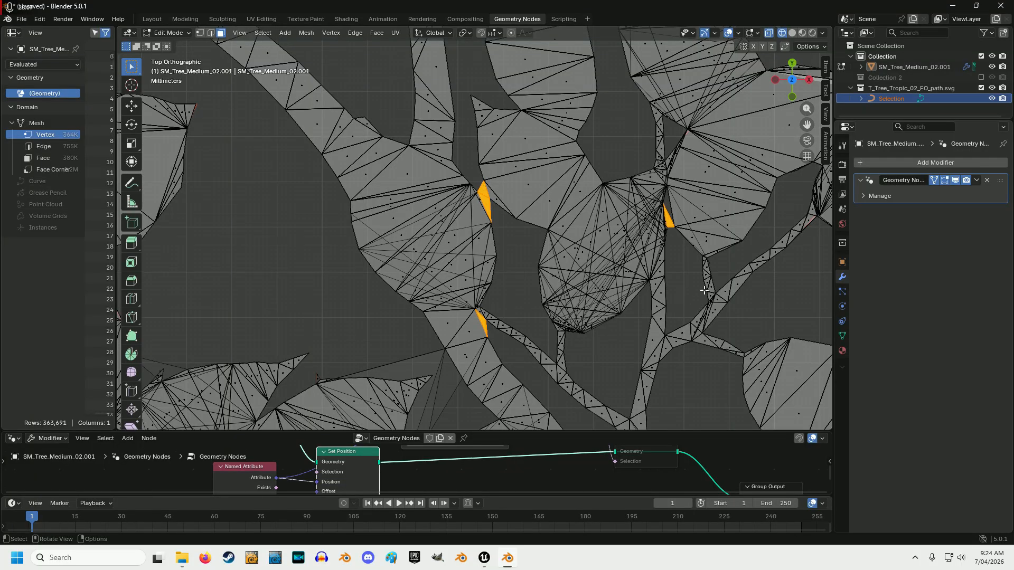
scroll(539, 287, "up", 6)
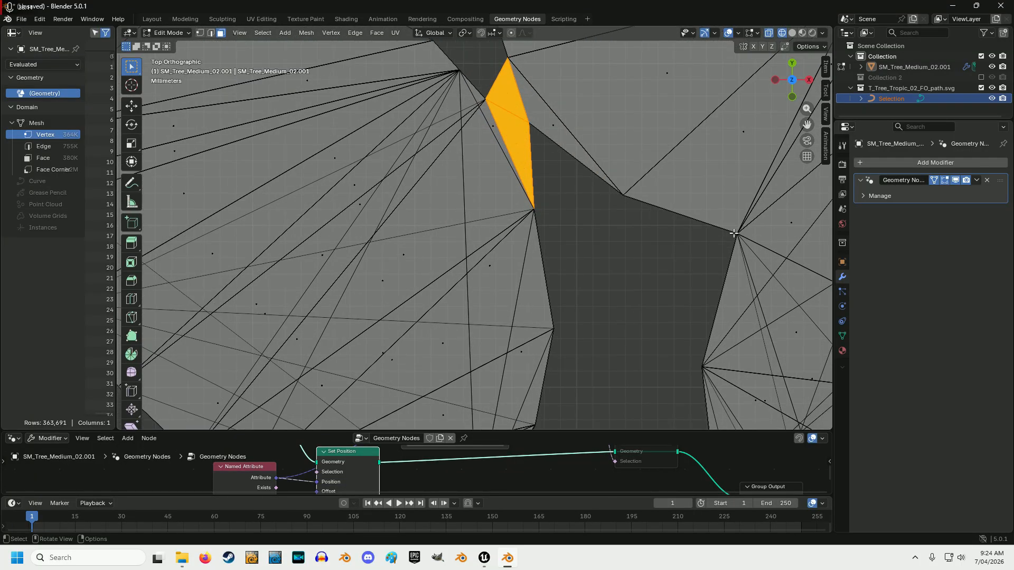
scroll(668, 259, "down", 8)
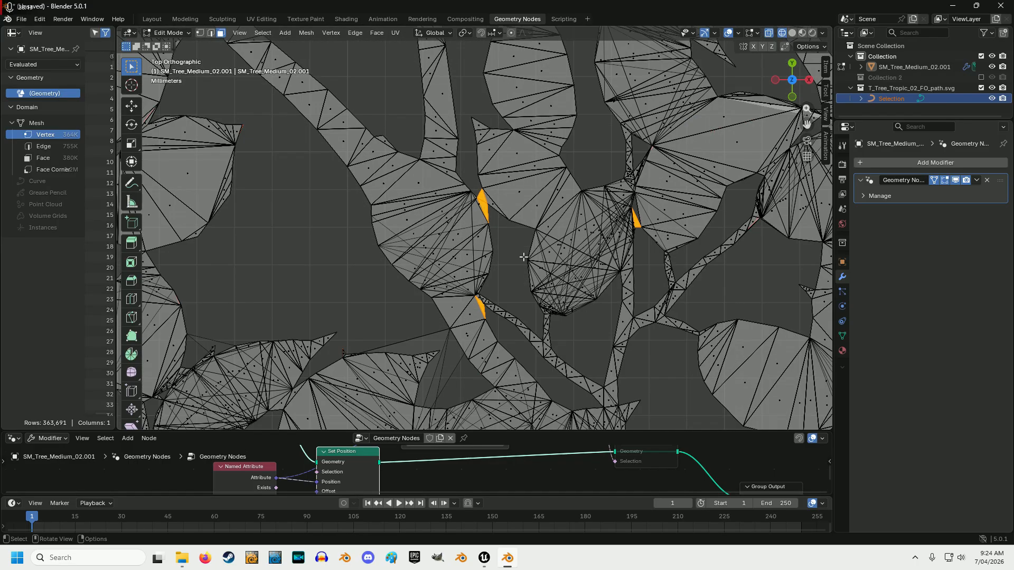
scroll(515, 254, "down", 2)
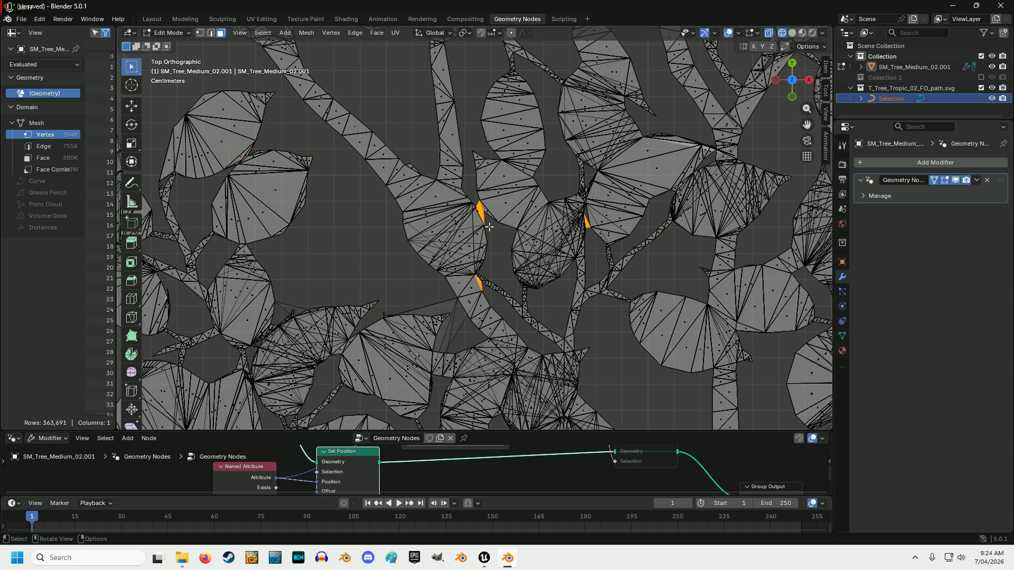
key("x")
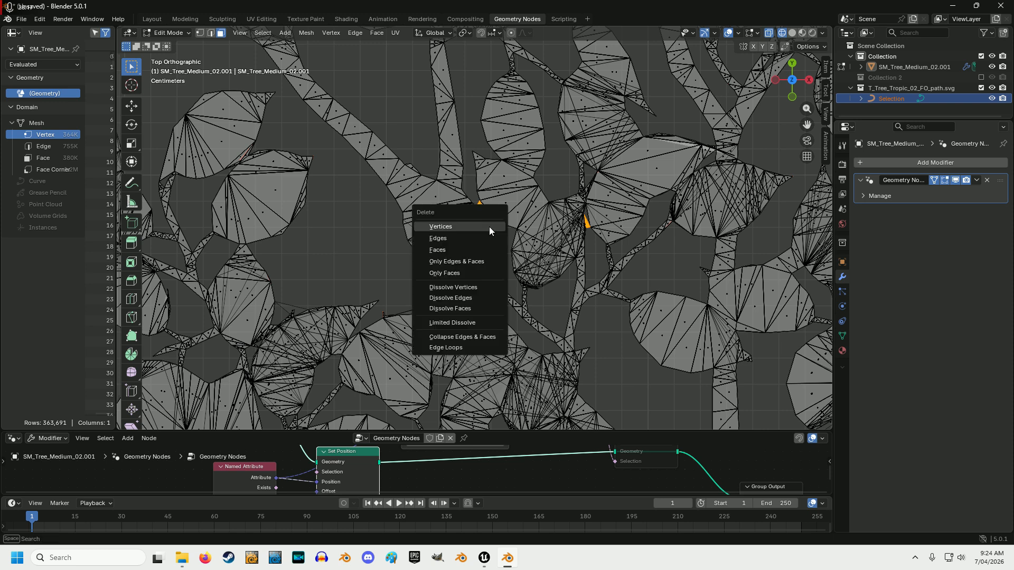
left_click(448, 249)
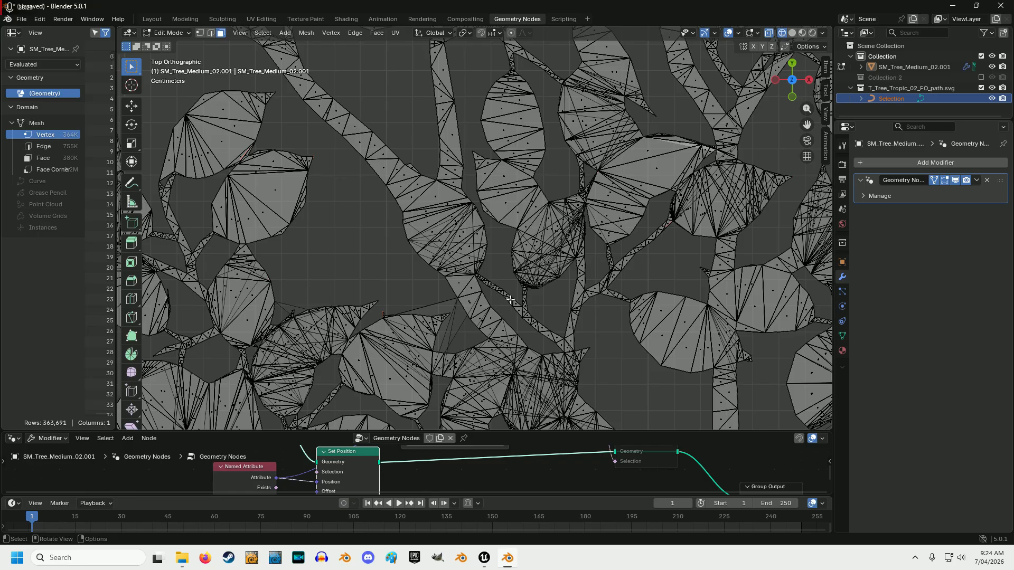
- Examine the lower branches, the tangled leaf and the outer leaf cluster for more faces outside the outline
left_click_drag(808, 125, 644, 172)
left_click_drag(645, 253, 505, 36)
scroll(681, 347, "down", 1)
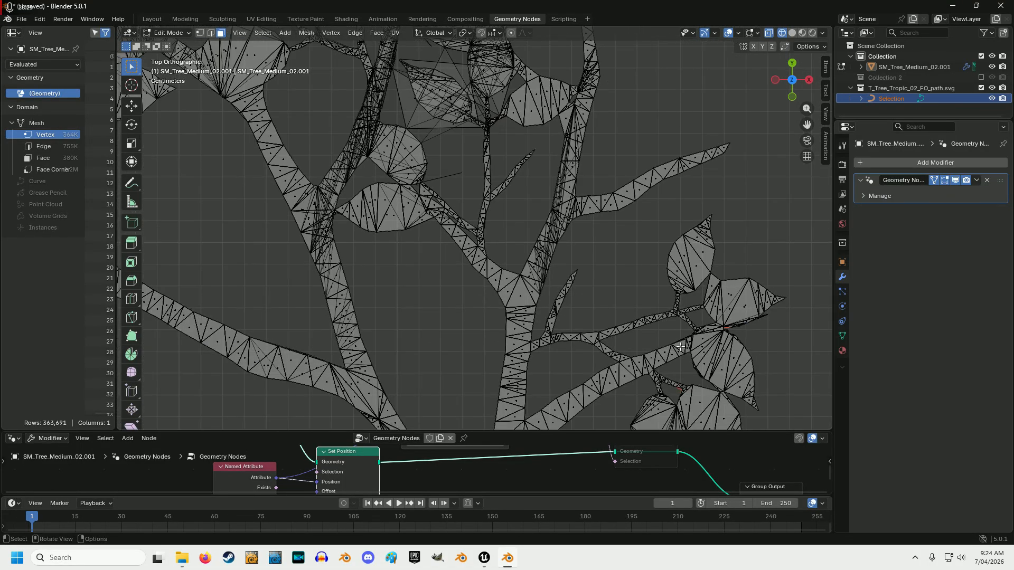
left_click_drag(805, 129, 830, 260)
scroll(478, 209, "up", 2)
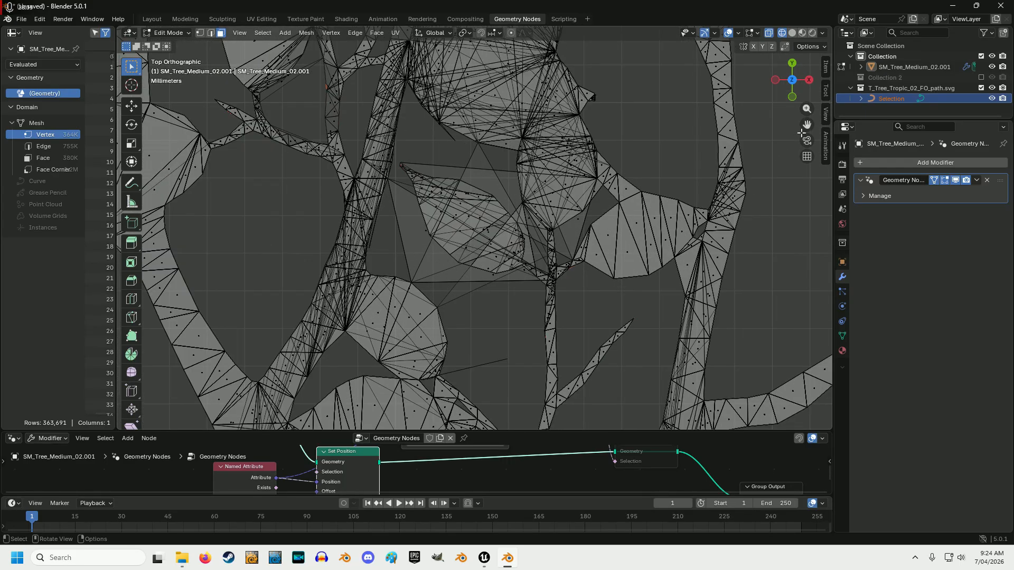
left_click_drag(807, 126, 733, 49)
scroll(664, 223, "down", 2)
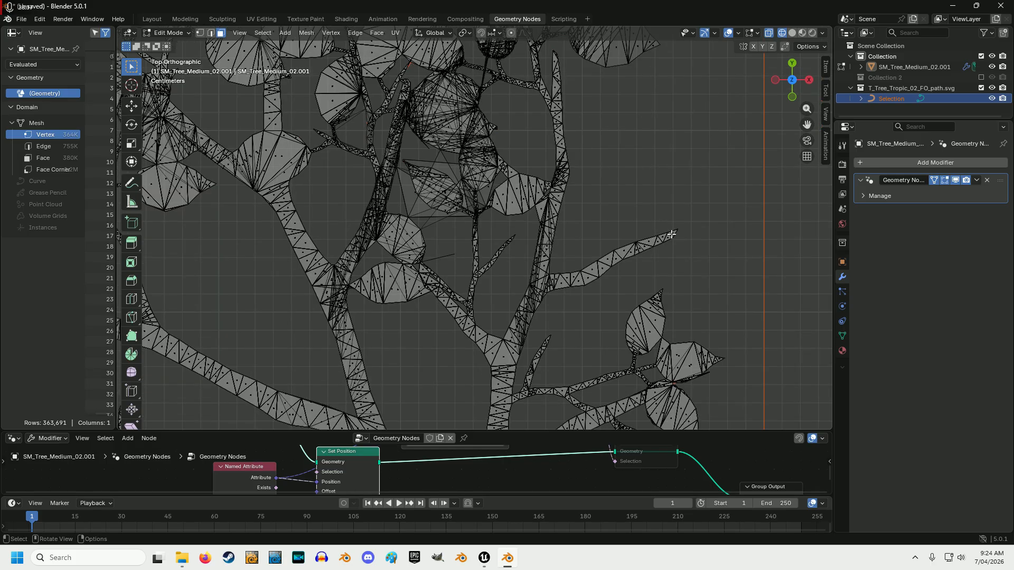
left_click_drag(806, 127, 664, 424)
scroll(558, 237, "up", 3)
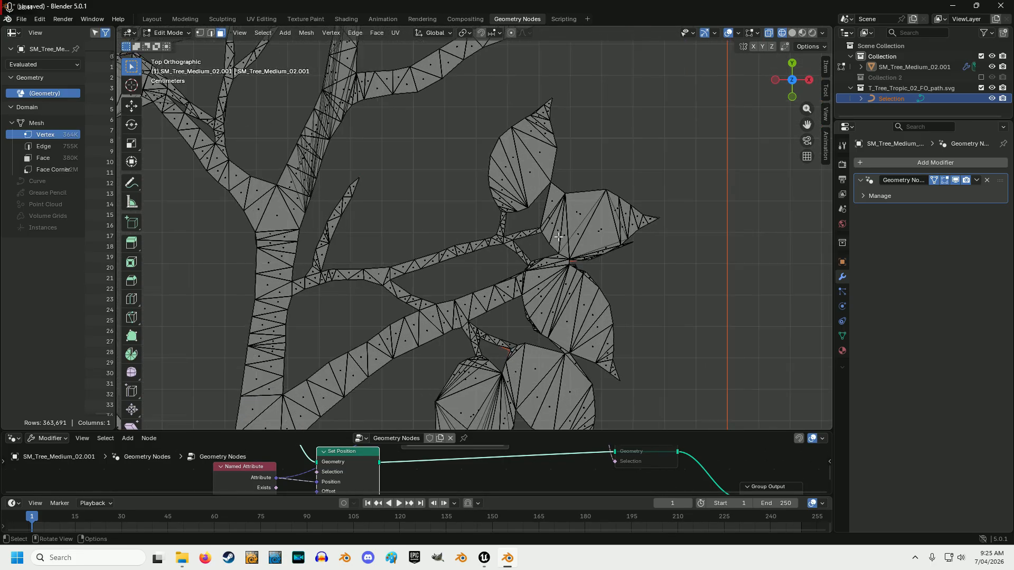
- Select the stray faces outside the outline between the outer cluster's leaves and at their edges, checking them with X-ray toggled
left_click(769, 33)
left_click(769, 34)
left_click(769, 34)
left_click(769, 33)
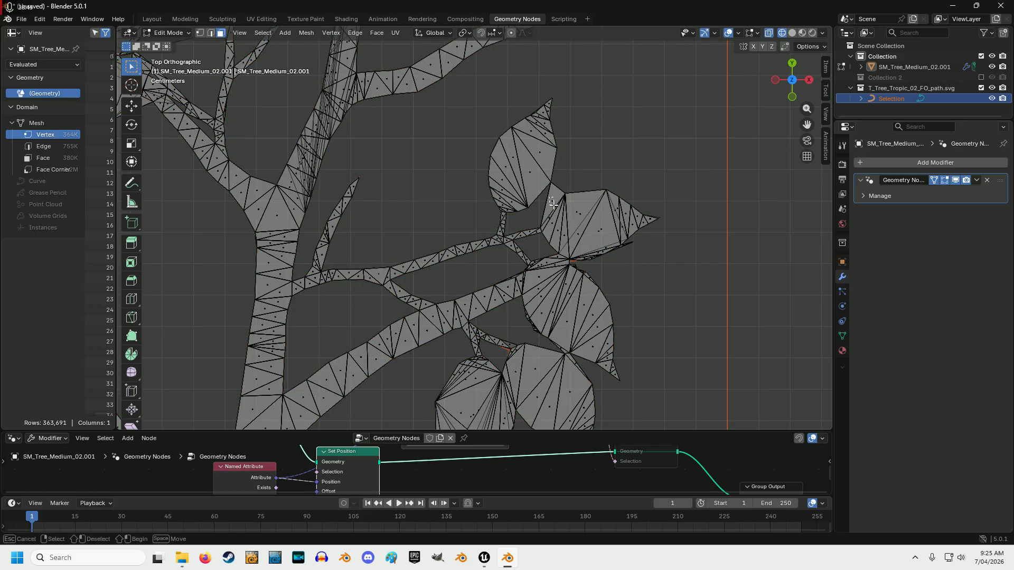
left_click(551, 198)
left_click(769, 33)
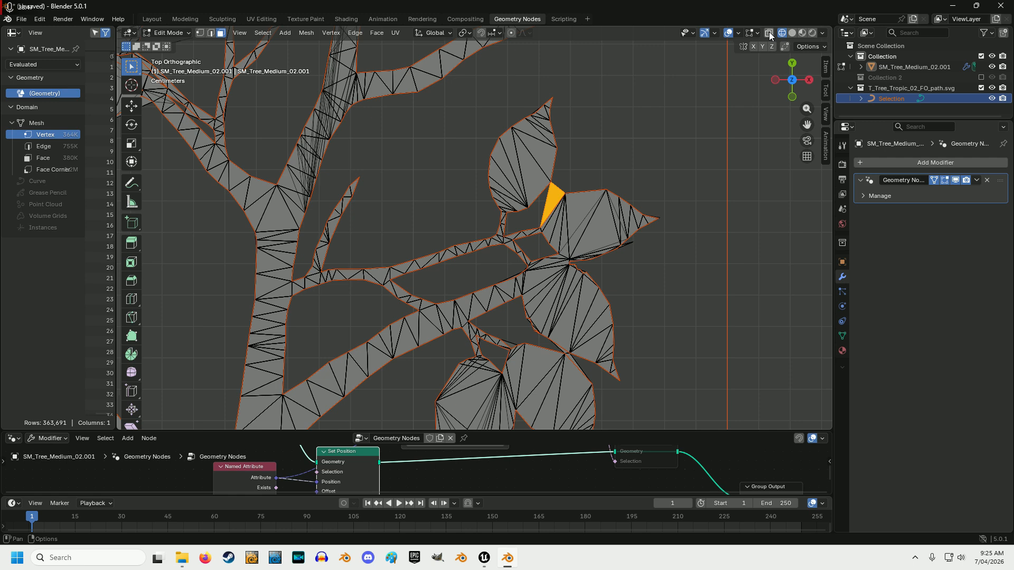
left_click(769, 33)
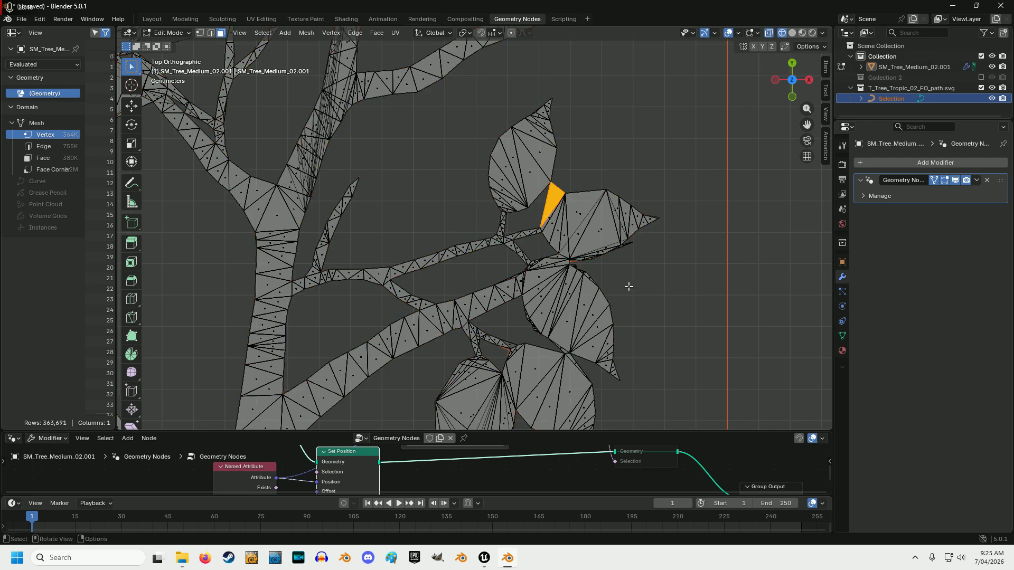
left_click(623, 245, "shift")
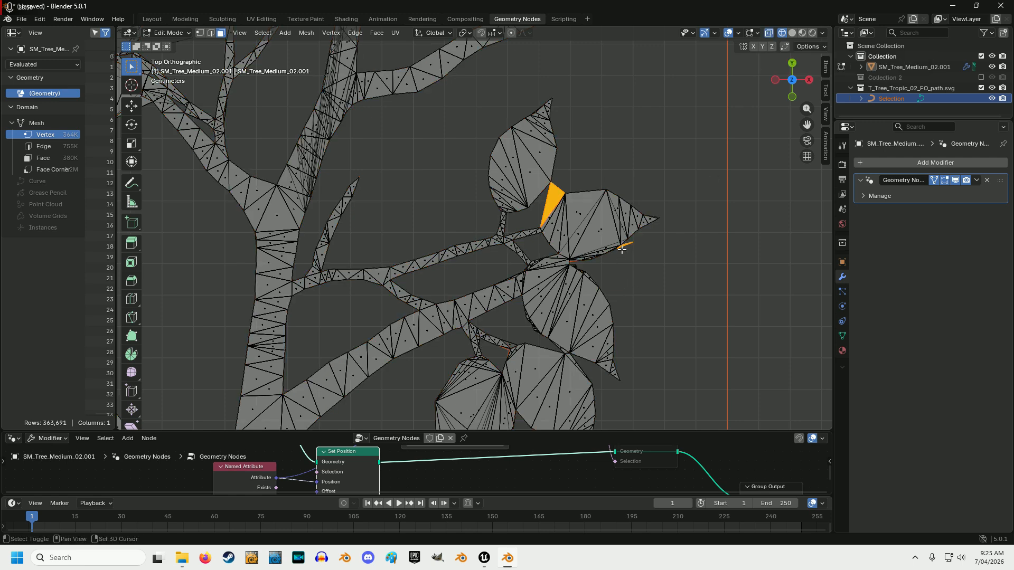
left_click(770, 34)
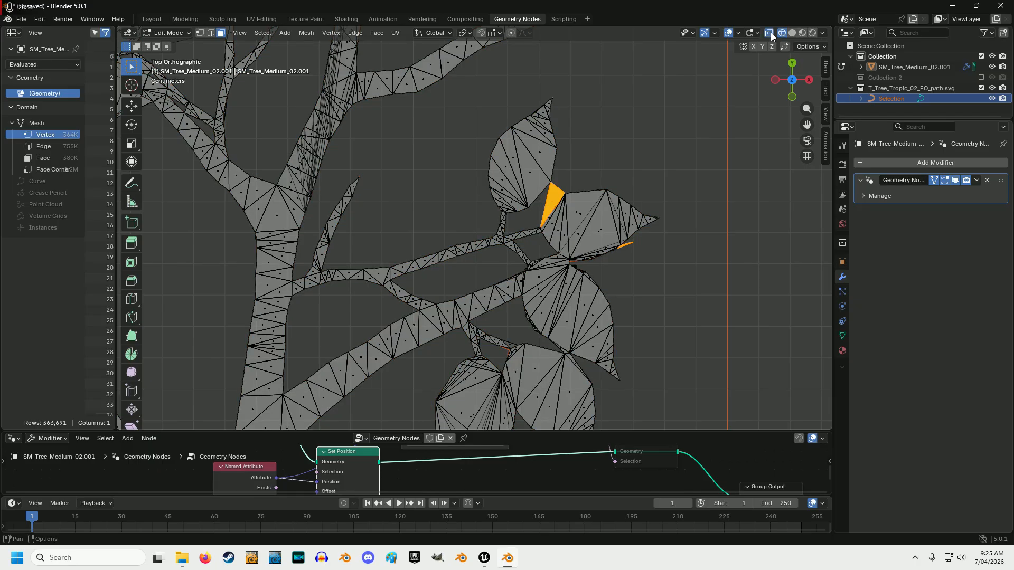
left_click(770, 32)
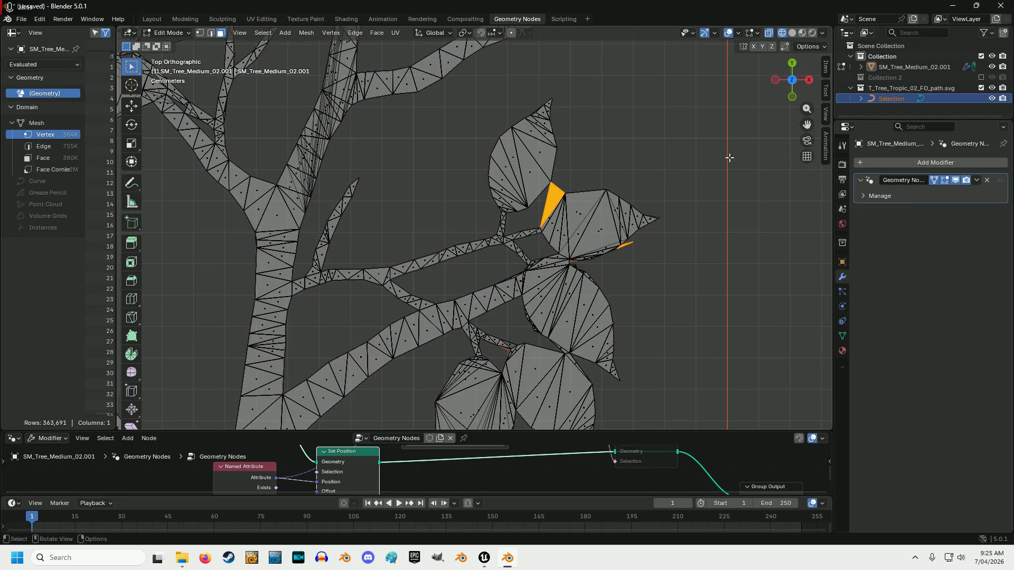
left_click(561, 350, "shift")
left_click(578, 370, "shift")
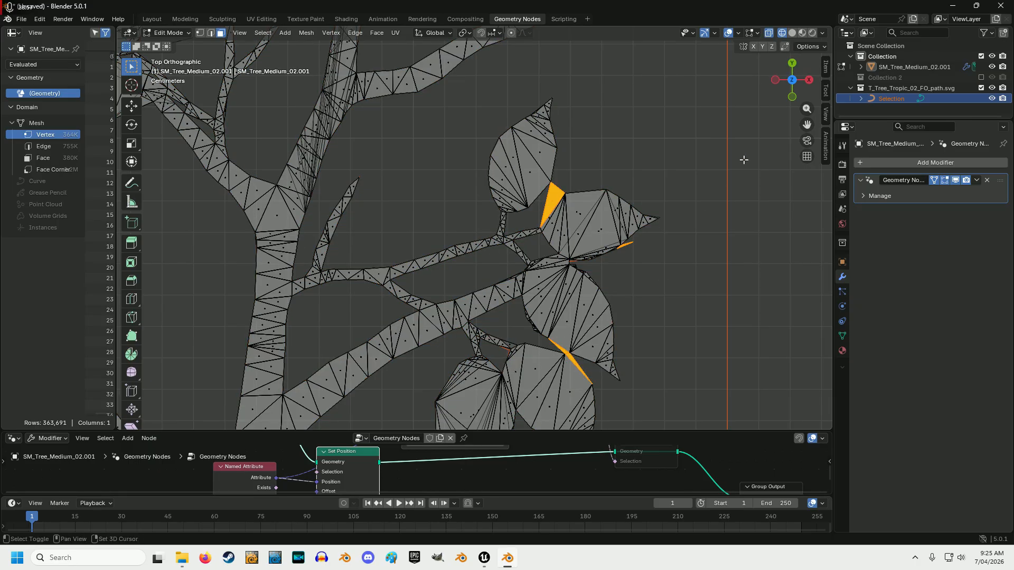
- Start a new selection with the stray faces beside and below the tangled leaf and between it and the stem
left_click_drag(807, 124, 1012, 253)
scroll(498, 269, "up", 2)
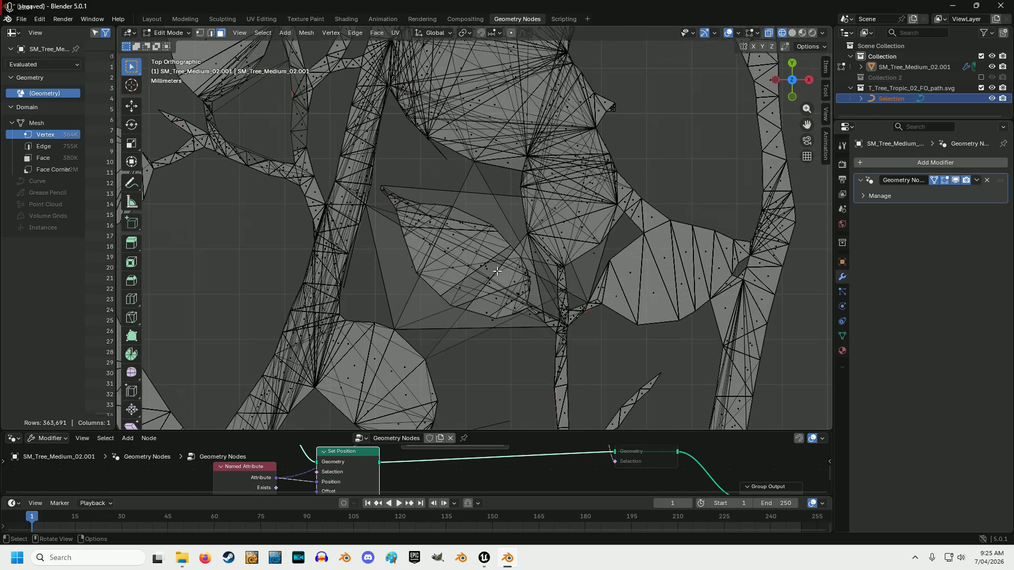
scroll(497, 271, "up", 1)
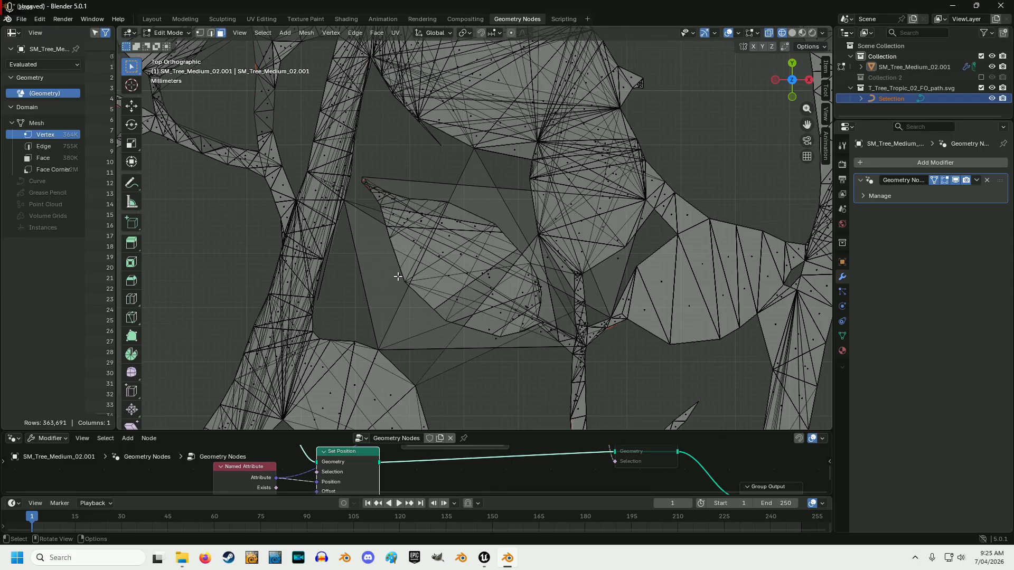
scroll(396, 290, "up", 2)
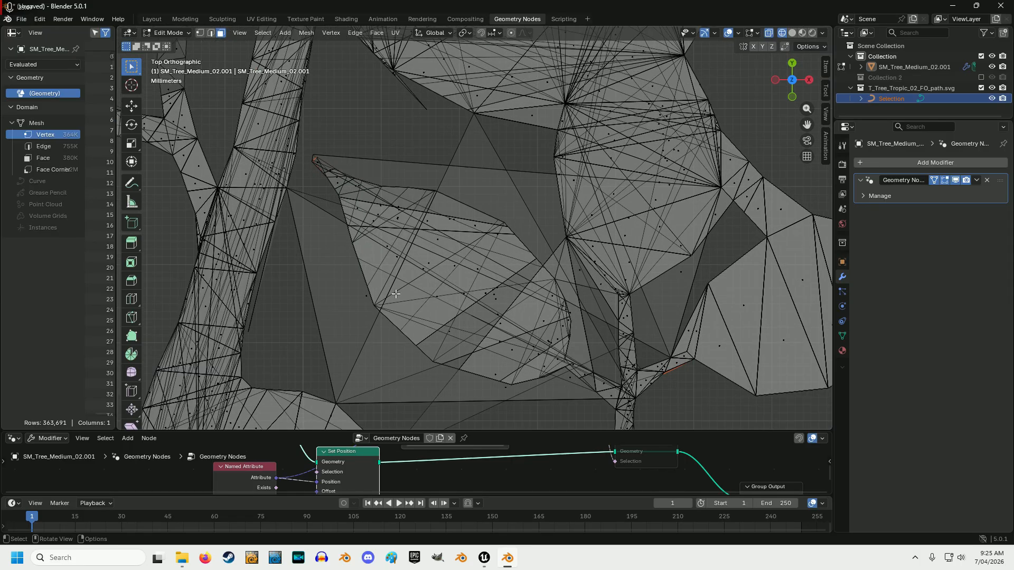
left_click(370, 305)
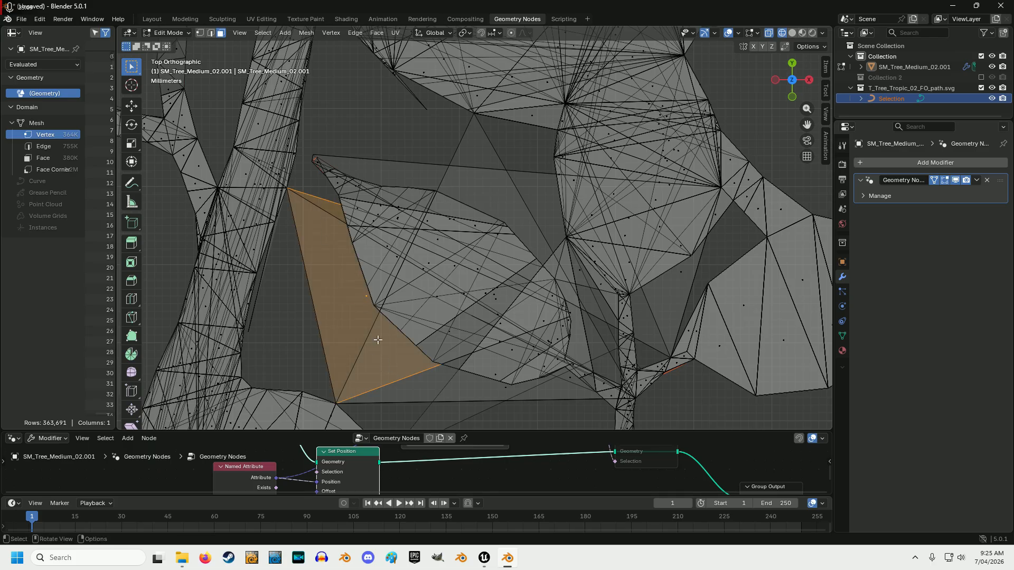
left_click(514, 396, "shift")
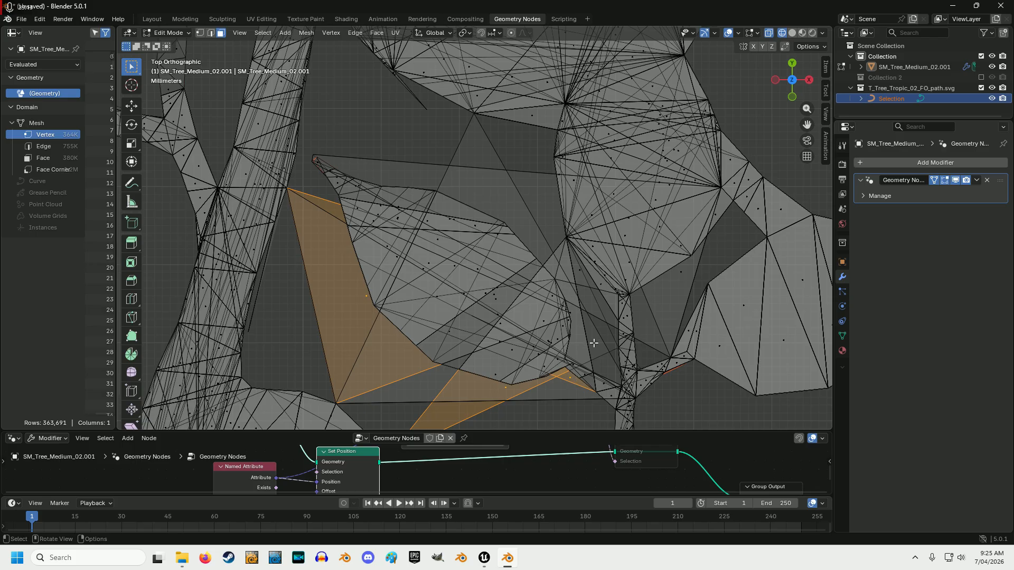
left_click_drag(575, 268, 601, 301)
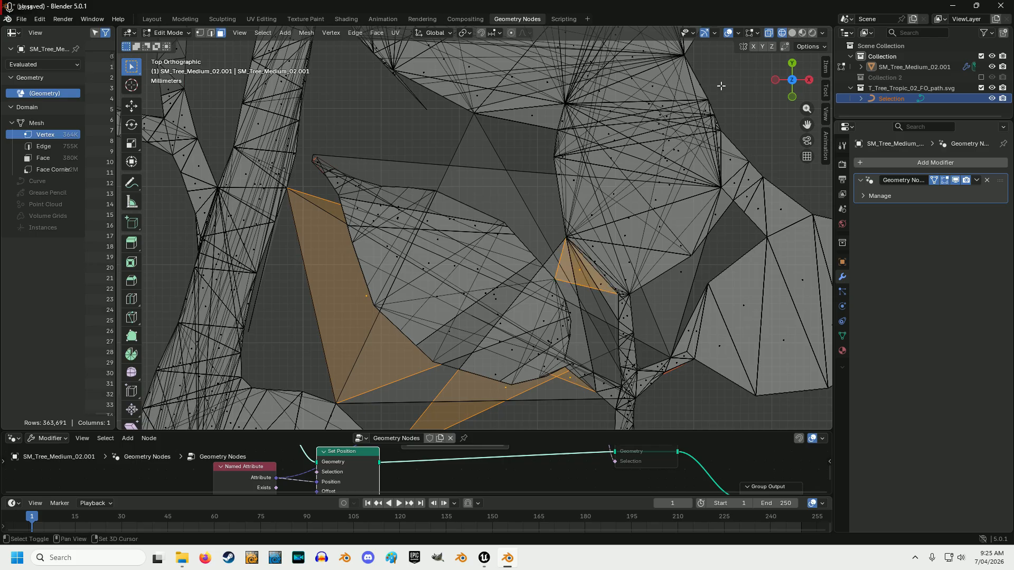
- Add the stray faces above the tangled leaf, around the stem and beneath the neighbouring upper leaf to the selection
left_click(769, 33)
left_click(595, 283, "shift")
left_click(679, 270, "shift")
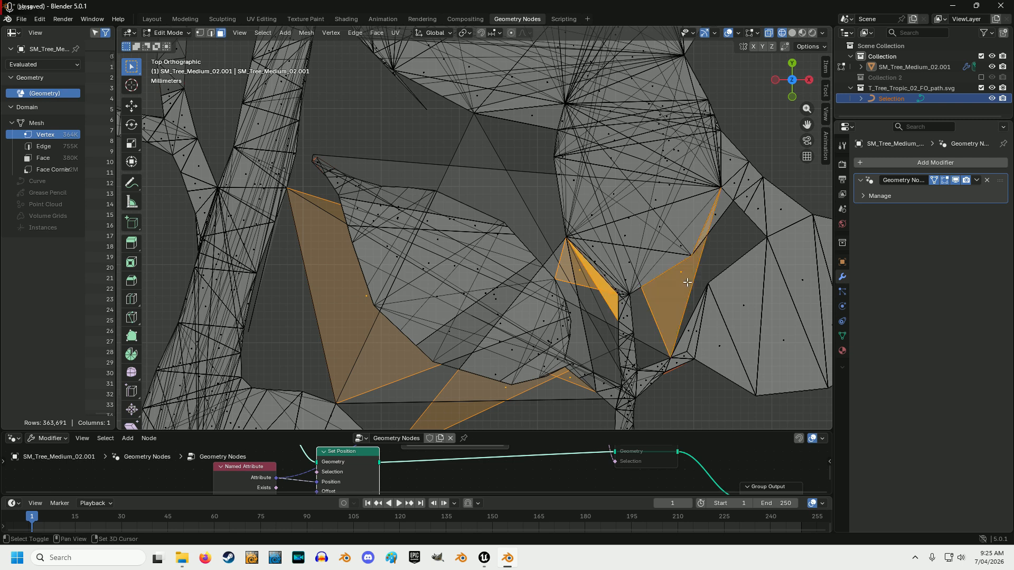
left_click(480, 233, "shift")
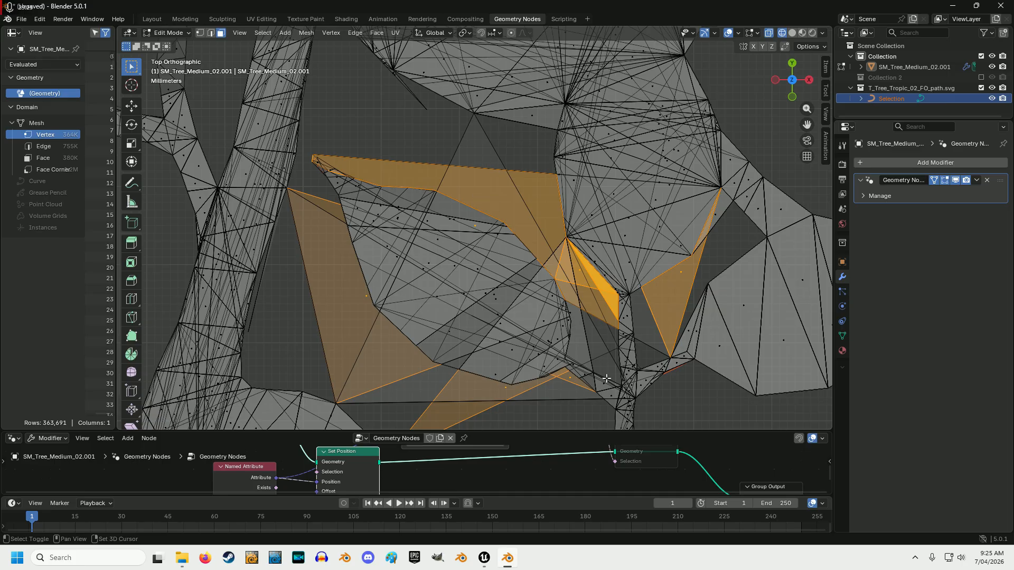
key("b")
left_click_drag(572, 316, 574, 318)
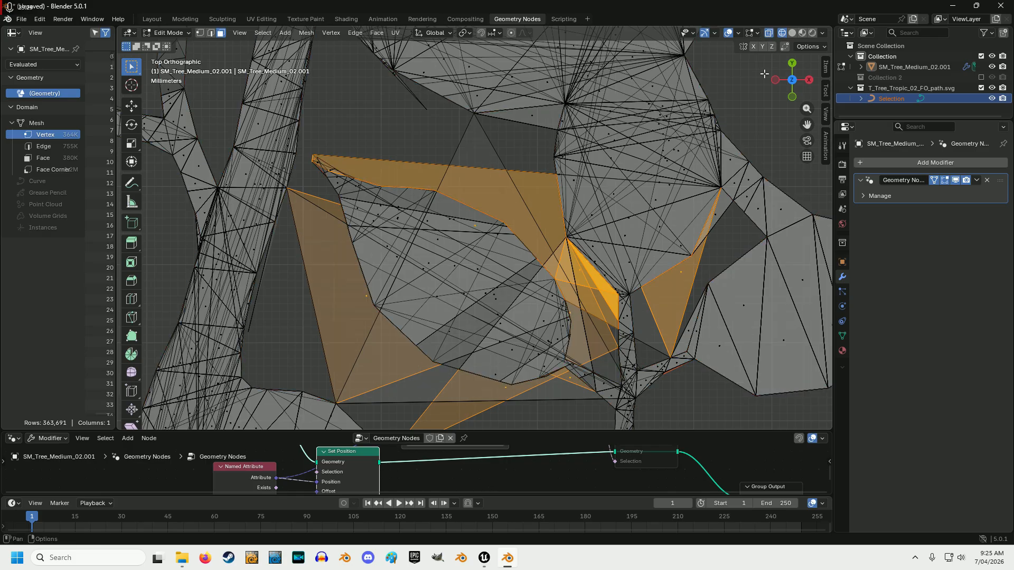
left_click(711, 211, "shift")
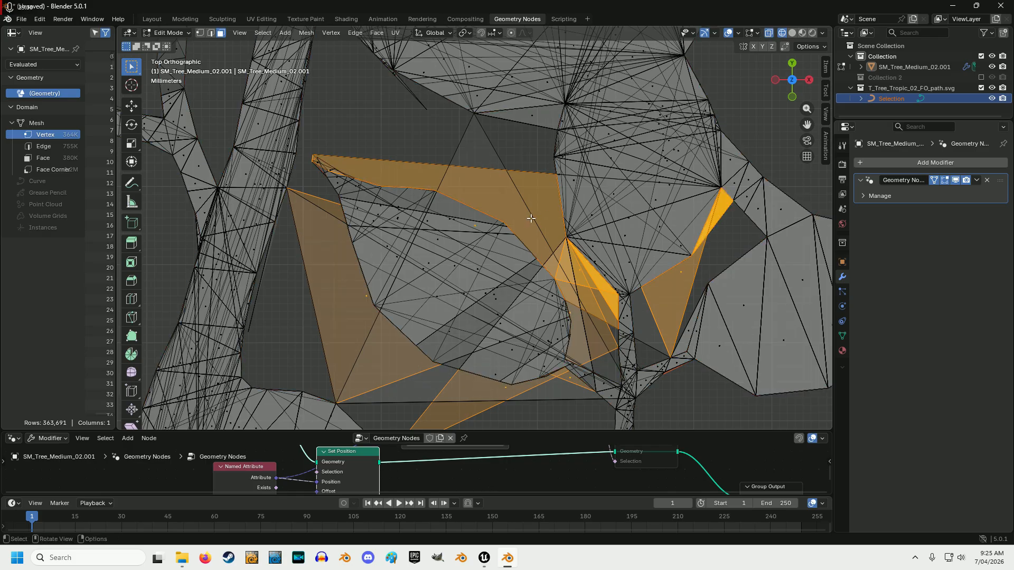
- Try adding the overlapping faces inside the tangled leaf to the selection, undo that, and delete the selected stray faces around the leaf
left_click(482, 273, "shift")
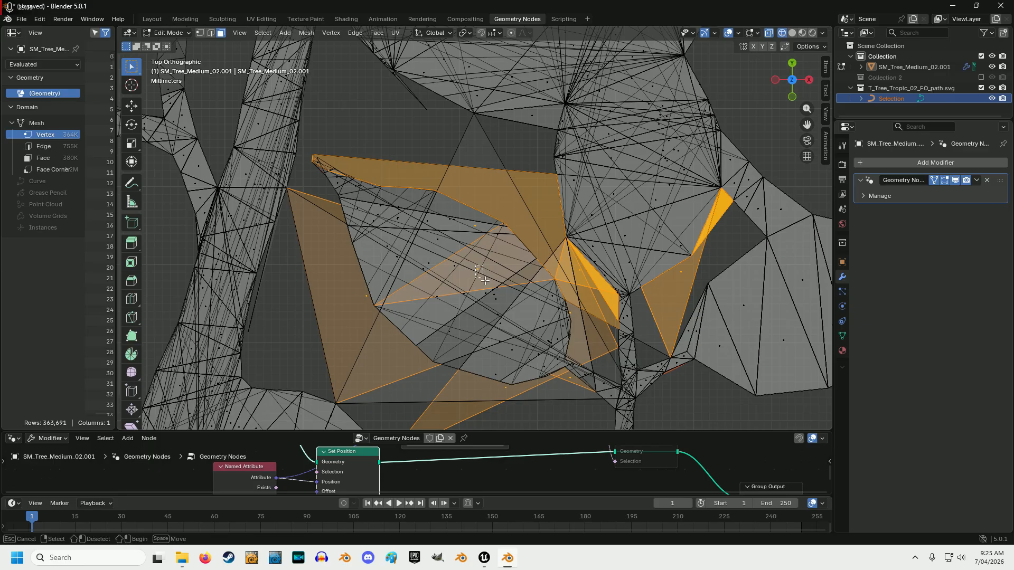
left_click(472, 268, "shift")
left_click(459, 273, "shift")
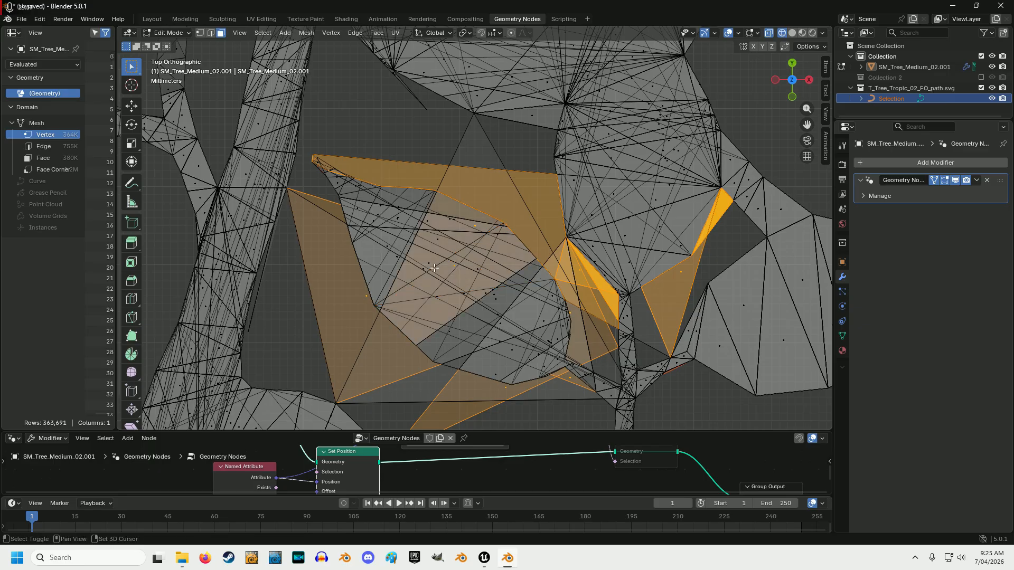
left_click(455, 286, "shift")
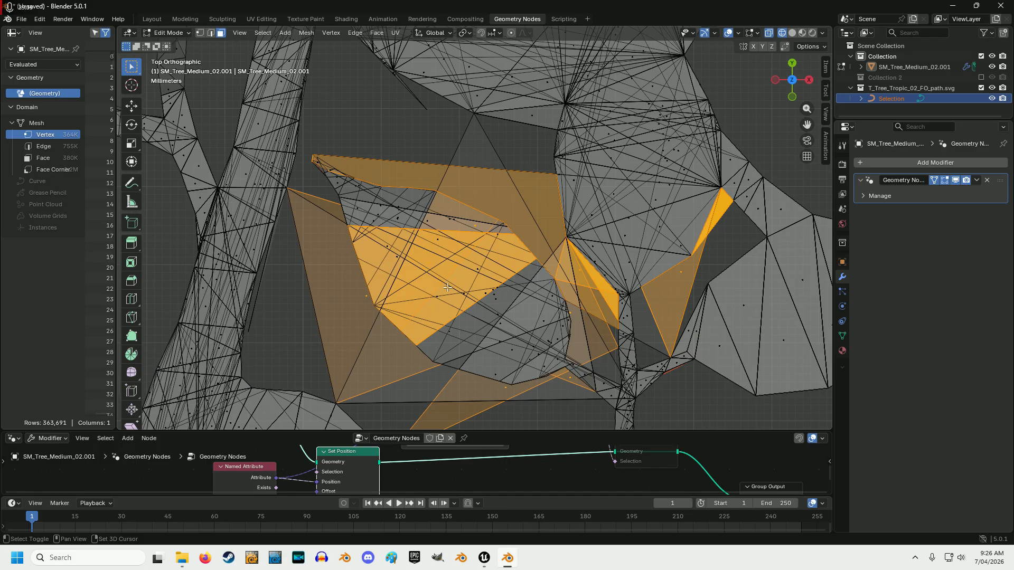
left_click(485, 307, "shift")
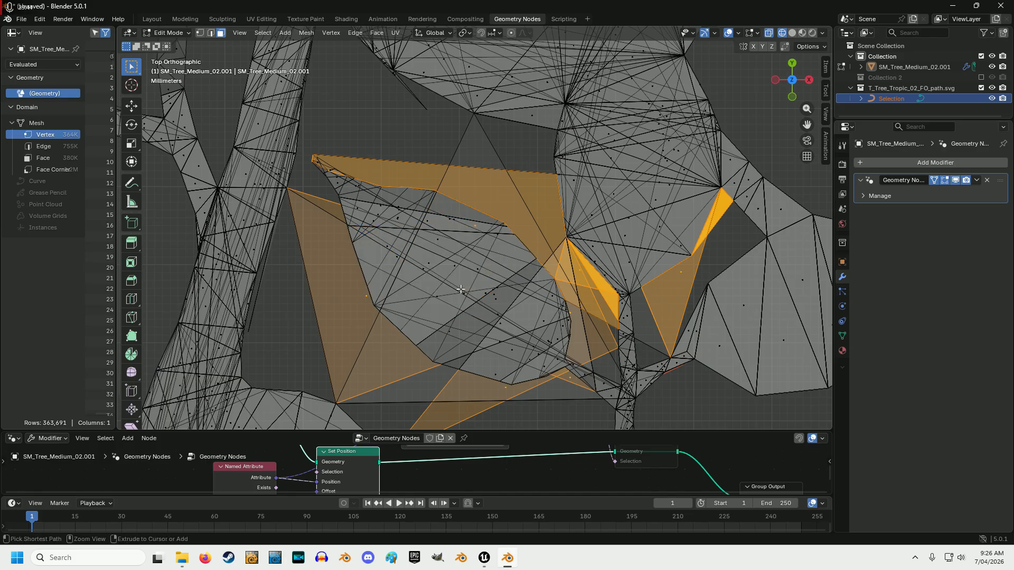
left_click(465, 298, "shift")
key("ctrl+z")
left_click(506, 250, "shift")
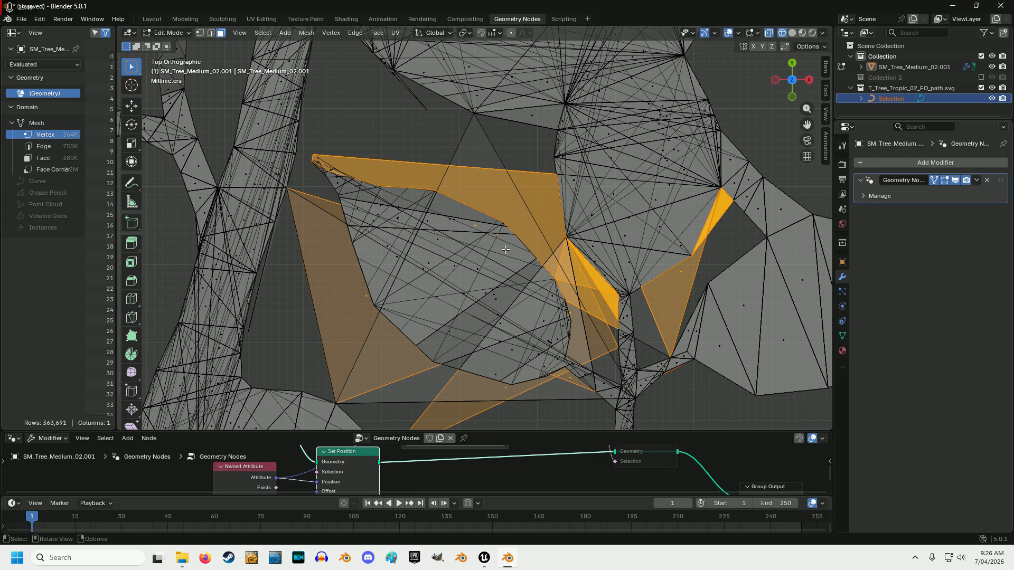
key("x")
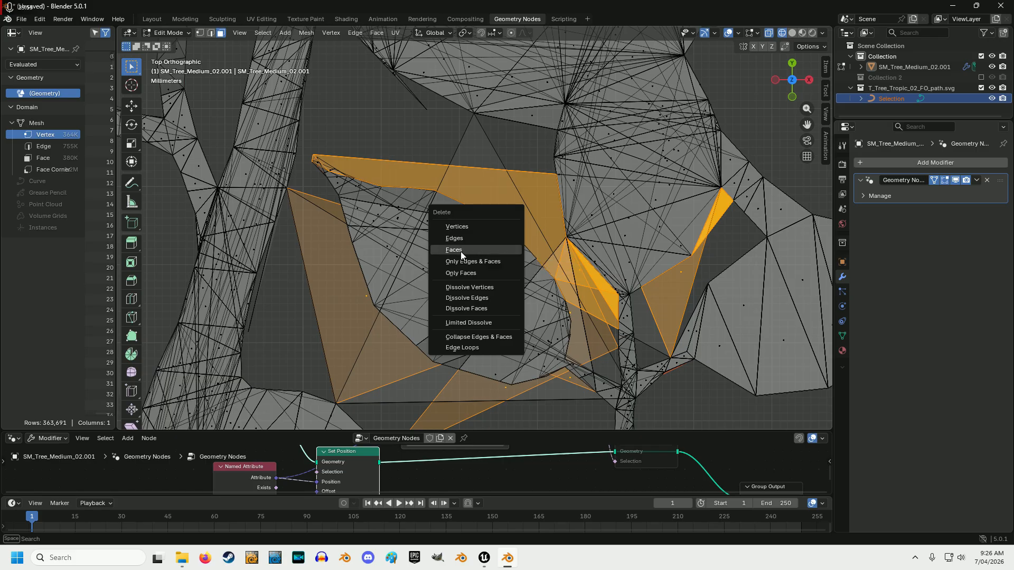
left_click(490, 252)
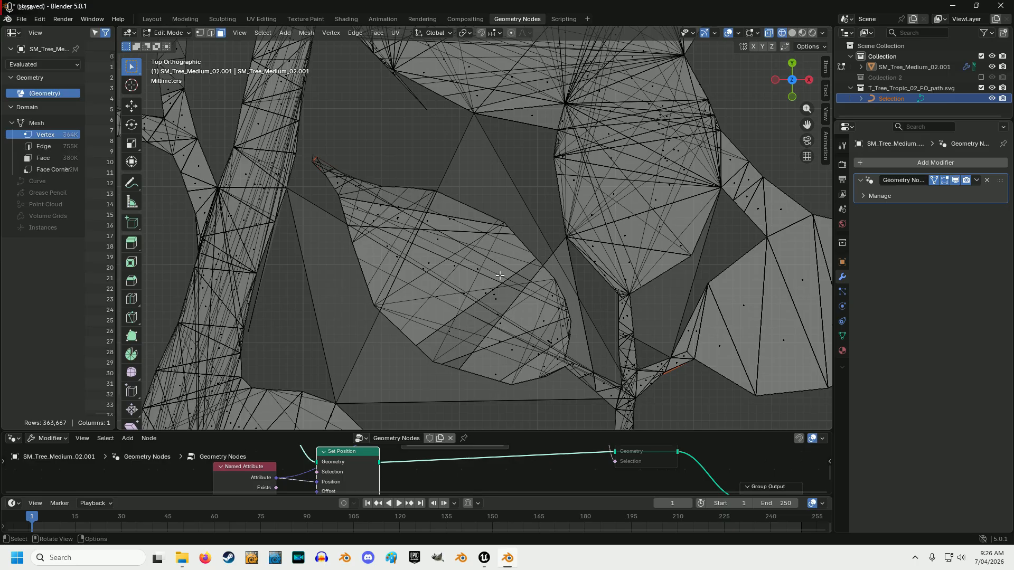
- Examine the remaining leaf clusters across the flattened tree mesh for more faces outside the outline
scroll(503, 311, "down", 8)
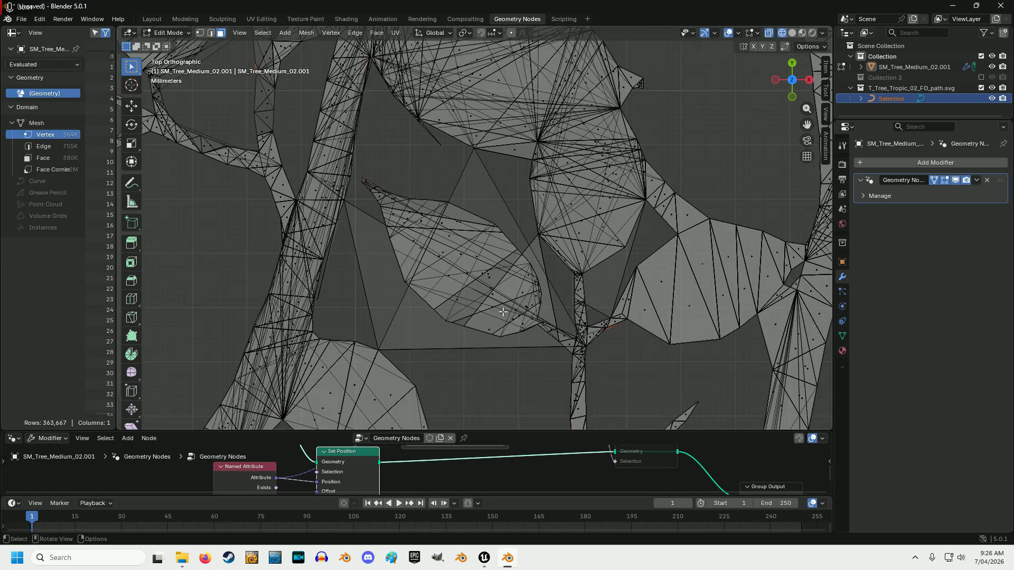
scroll(503, 312, "down", 3)
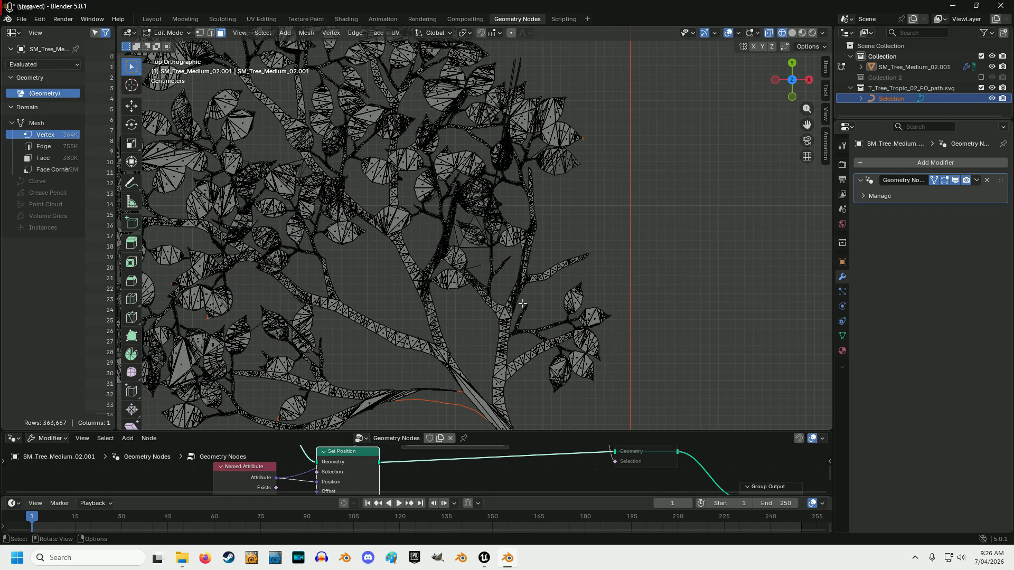
left_click_drag(807, 126, 882, 217)
scroll(397, 156, "up", 3)
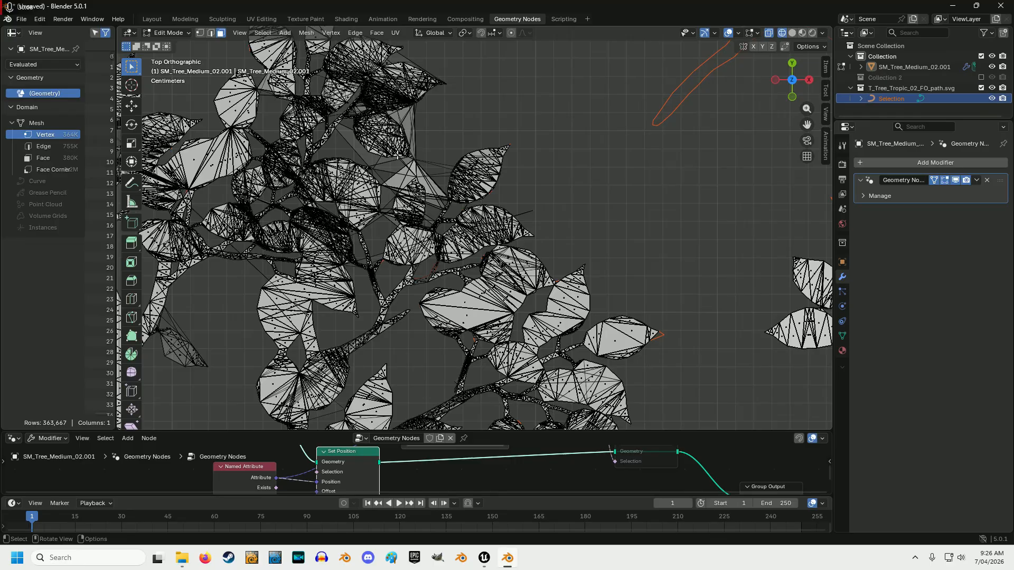
scroll(397, 156, "down", 3)
left_click_drag(807, 126, 675, 305)
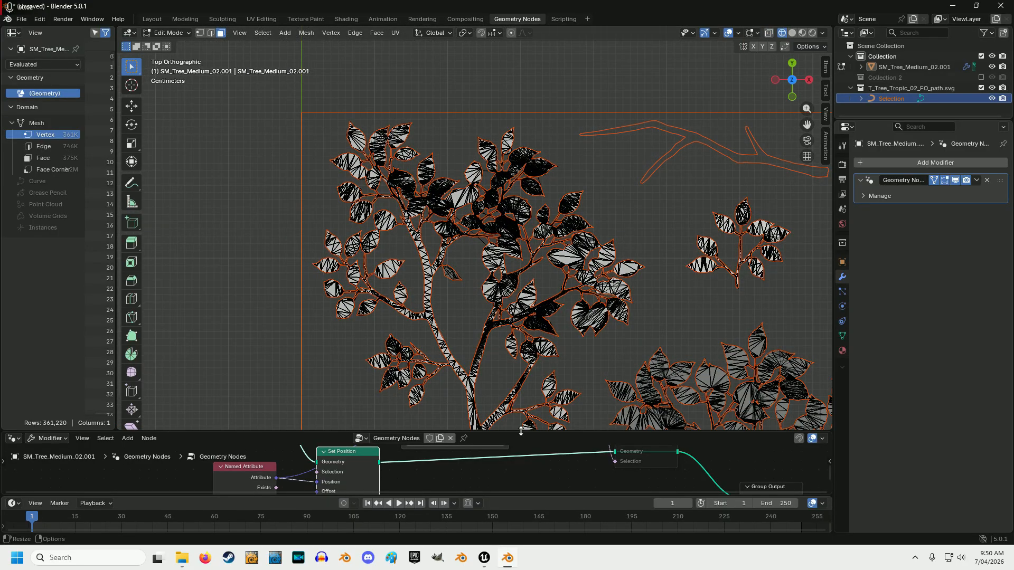
- Inspect the cleaned leaf mesh against the SVG outline, first up close at the branches and leaves, and in the full UV layout
left_click_drag(807, 124, 760, 169)
scroll(511, 225, "up", 4)
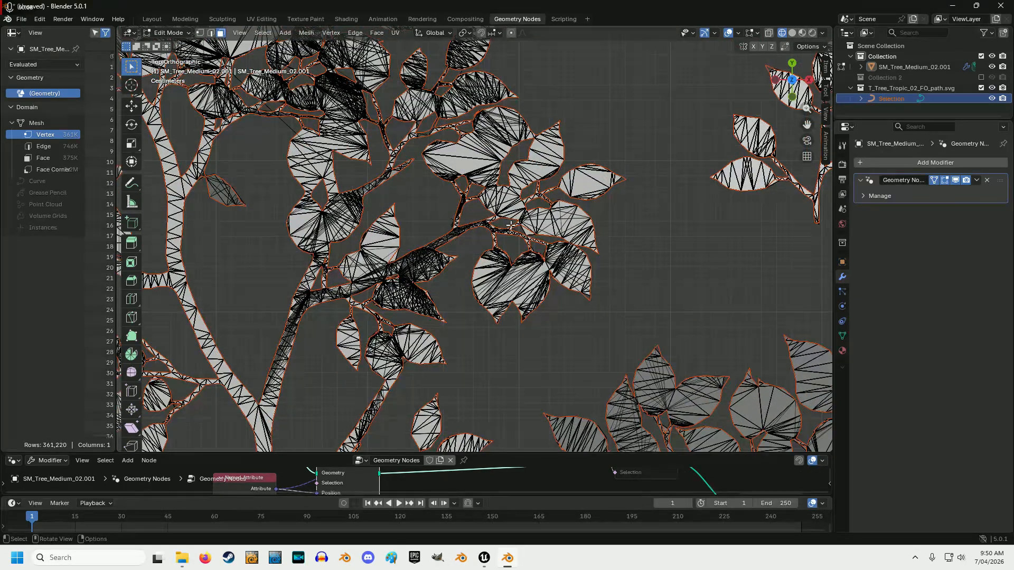
scroll(510, 226, "up", 5)
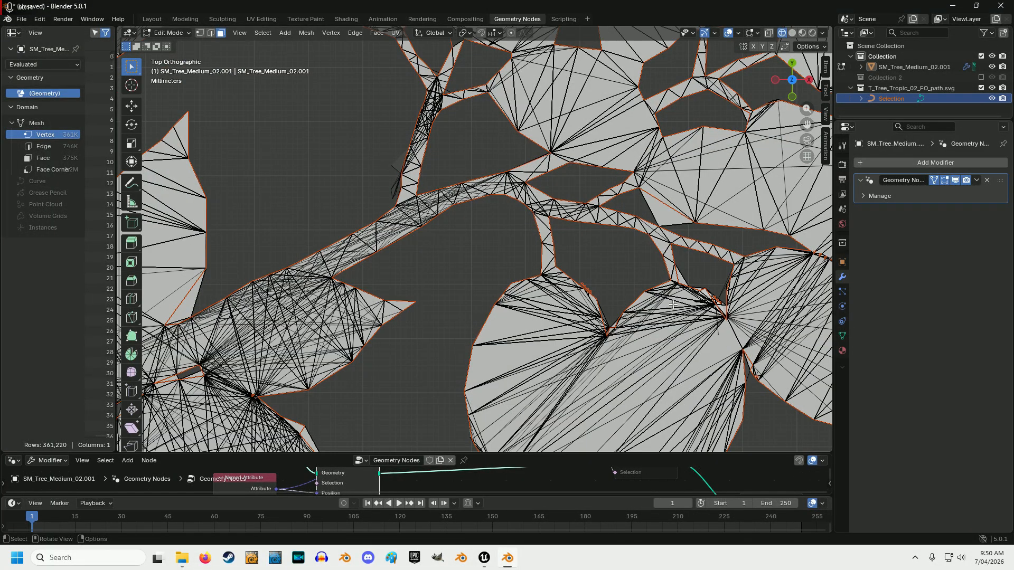
scroll(589, 303, "down", 8)
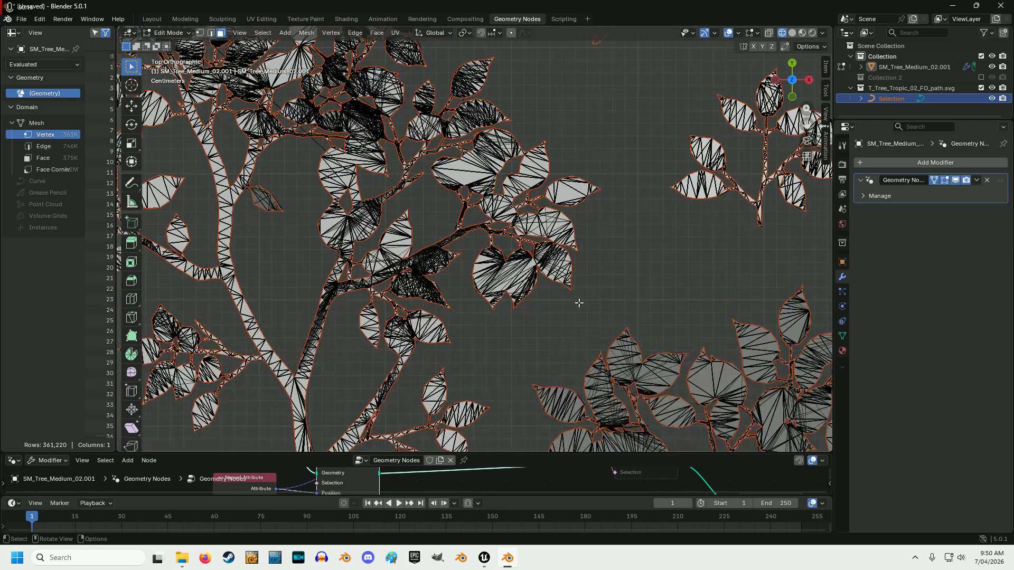
left_click_drag(808, 126, 682, 62)
scroll(641, 294, "down", 5)
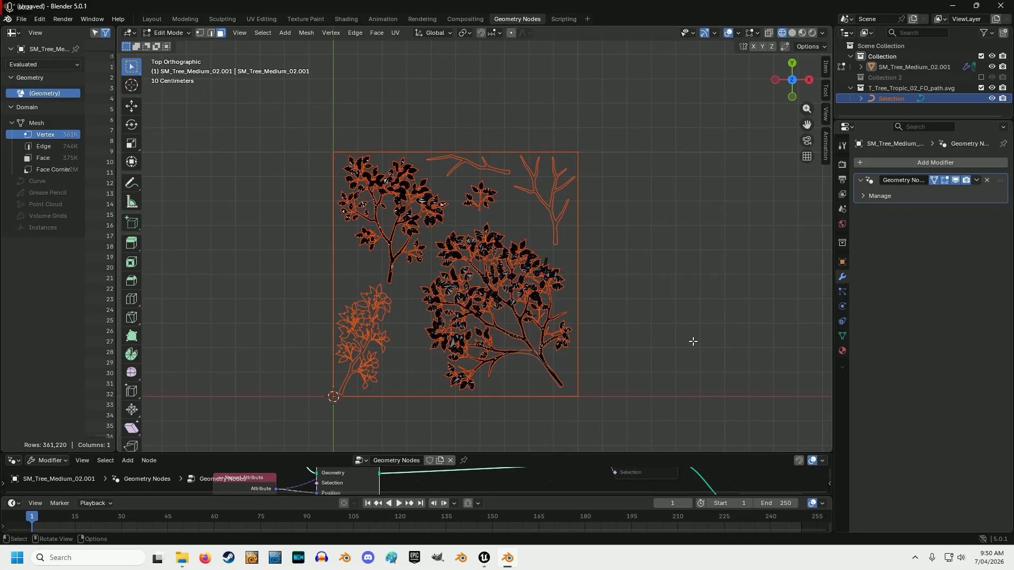
- Enlarge the node editor, mute the Set Position node to restore the tree's original shape, and set the viewport to Material Preview shading
left_click_drag(618, 453, 617, 321)
right_click(352, 397)
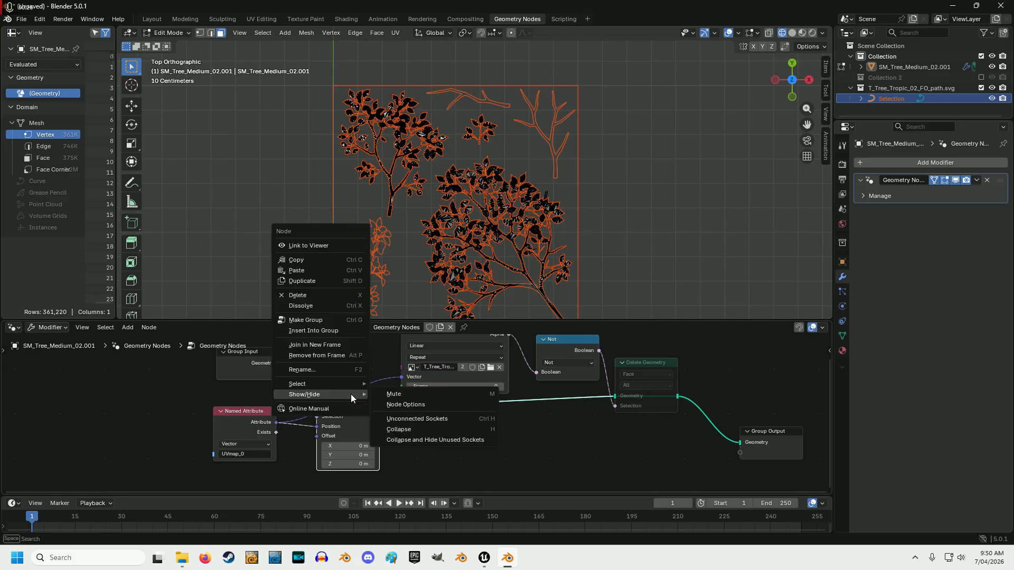
left_click(393, 399)
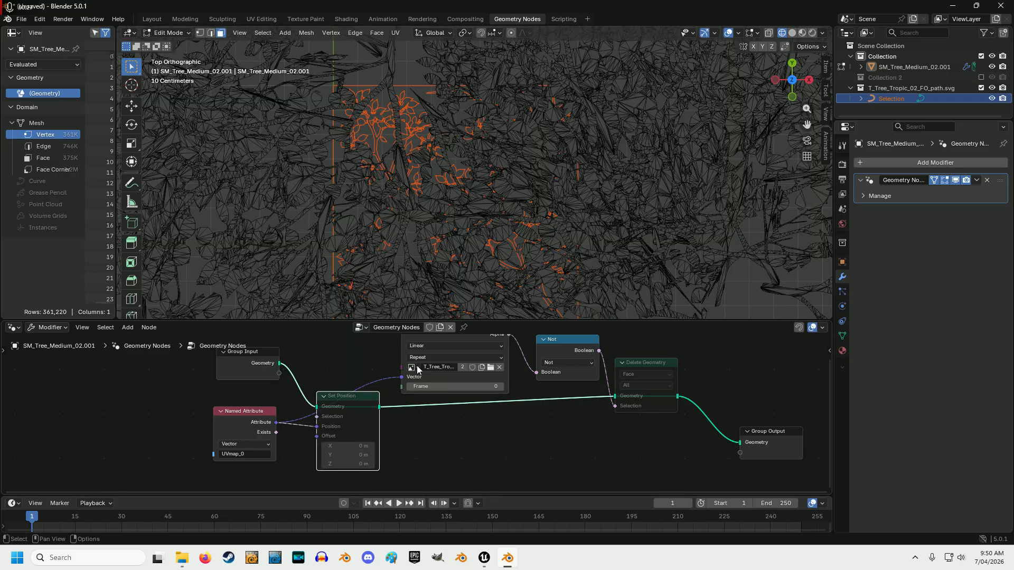
left_click(802, 32)
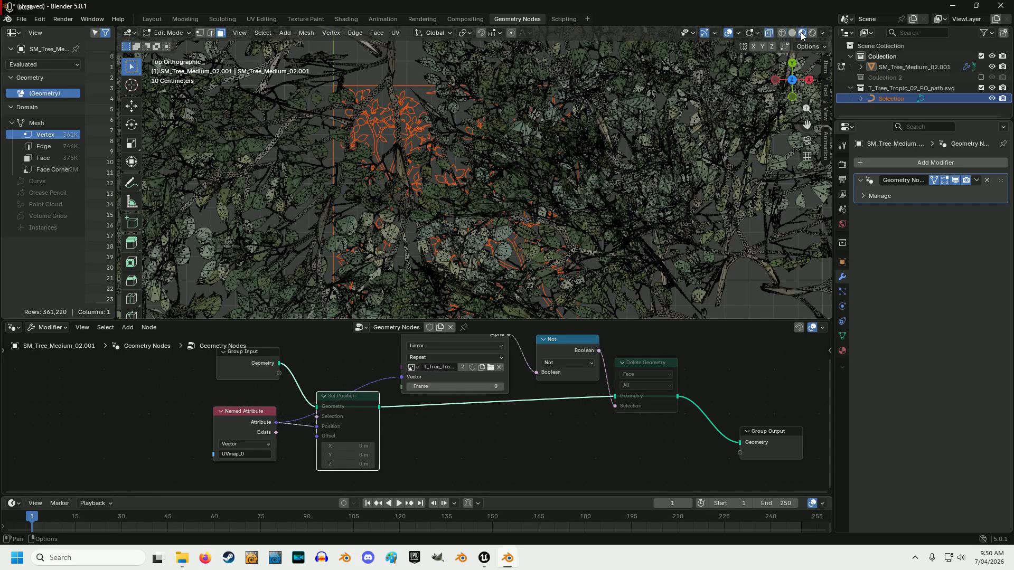
- Turn off X-ray display and switch the tree mesh from Edit Mode to Object Mode
left_click(771, 35)
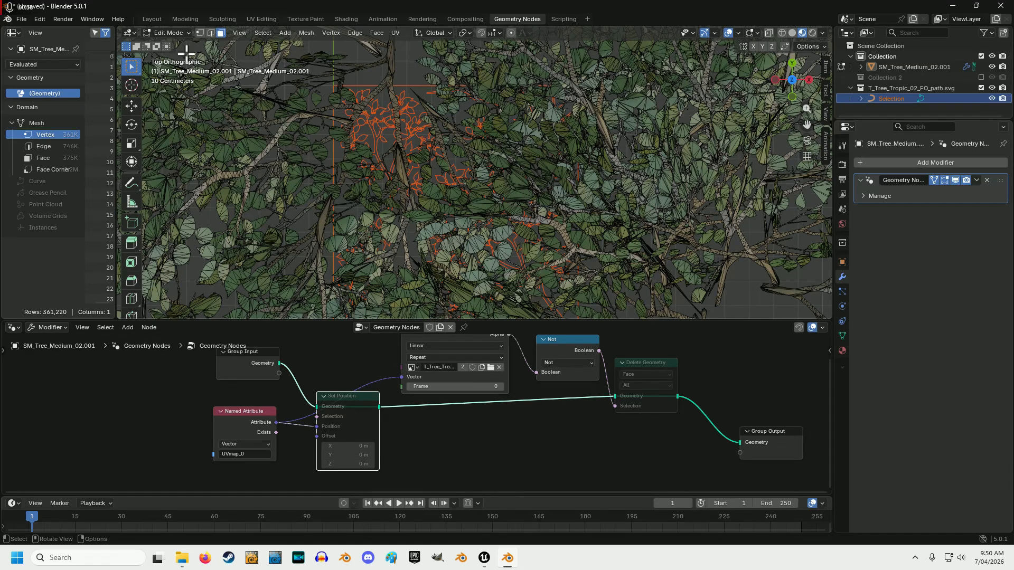
left_click(166, 32)
left_click(165, 45)
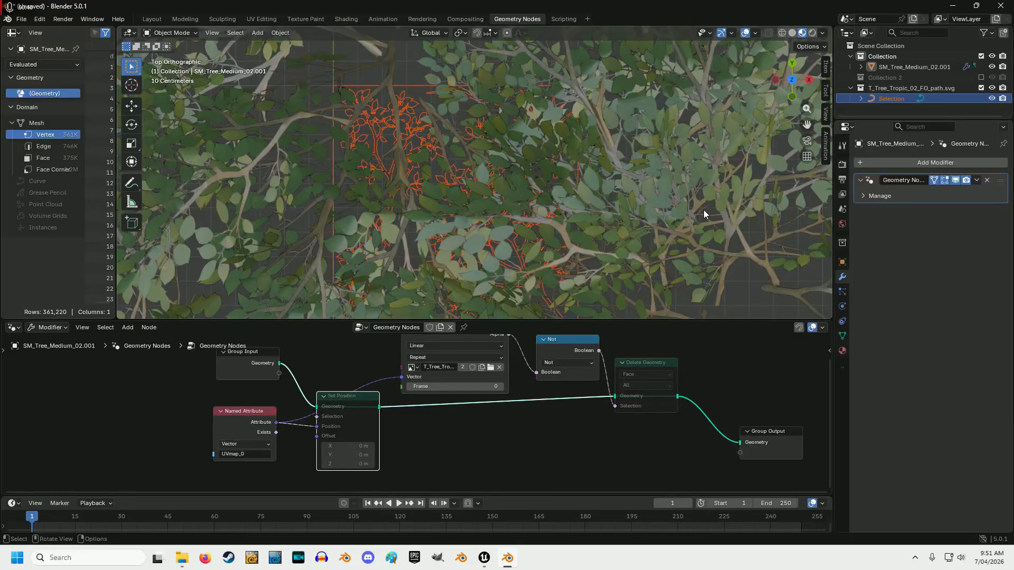
- Examine the restored tree in Material Preview, enlarging the 3D viewport and viewing branches, leaves and the whole crown from several angles
left_click_drag(800, 71, 779, 42)
scroll(698, 170, "down", 2)
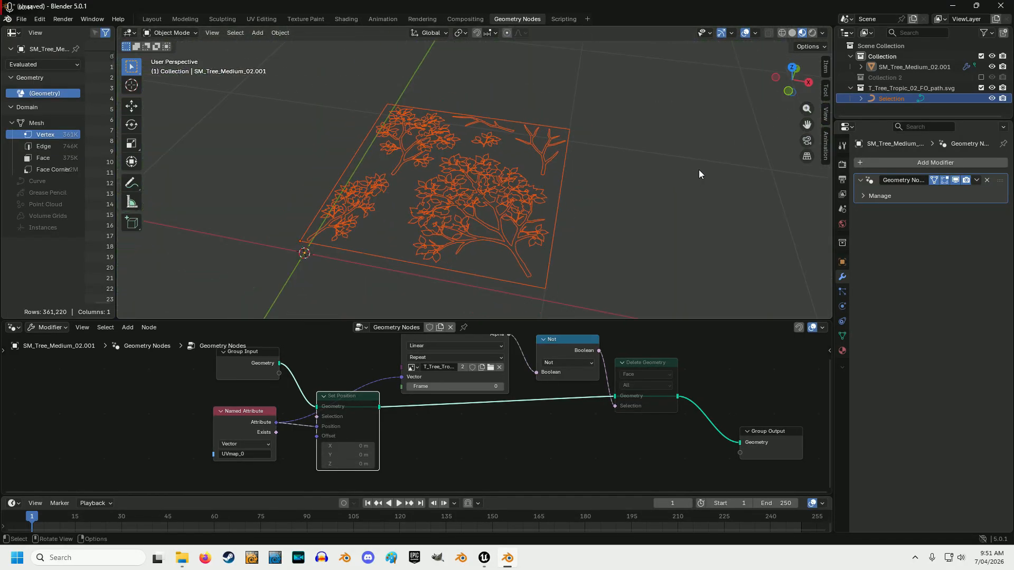
left_click_drag(807, 125, 724, 569)
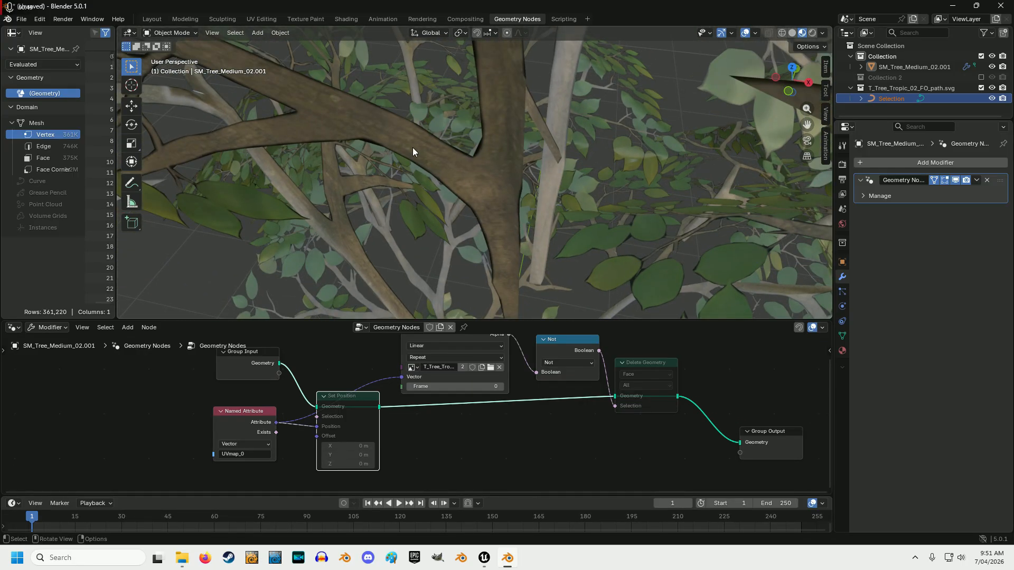
scroll(474, 185, "down", 5)
scroll(473, 185, "up", 3)
scroll(473, 185, "down", 4)
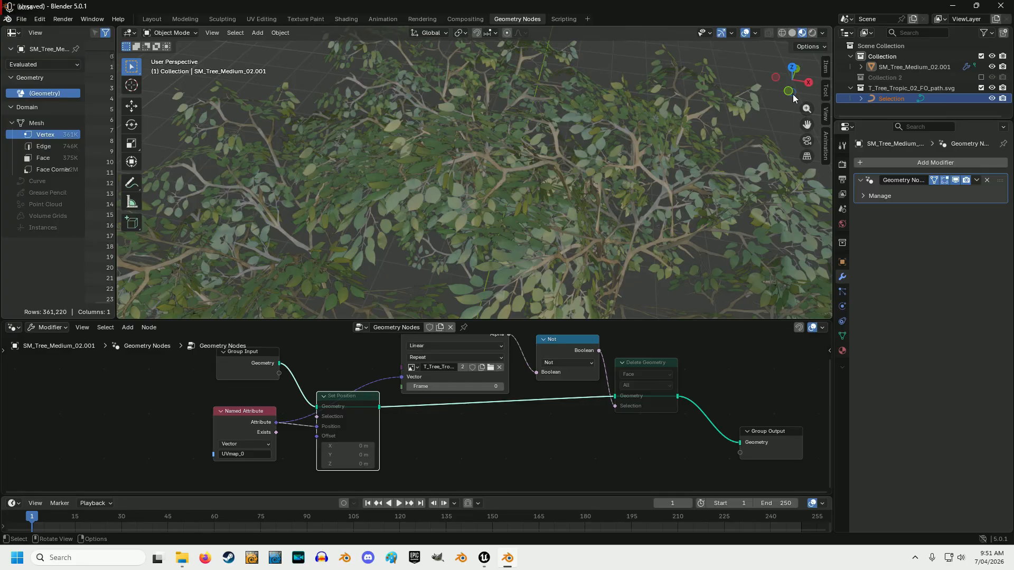
left_click_drag(792, 83, 809, 71)
left_click_drag(540, 321, 536, 468)
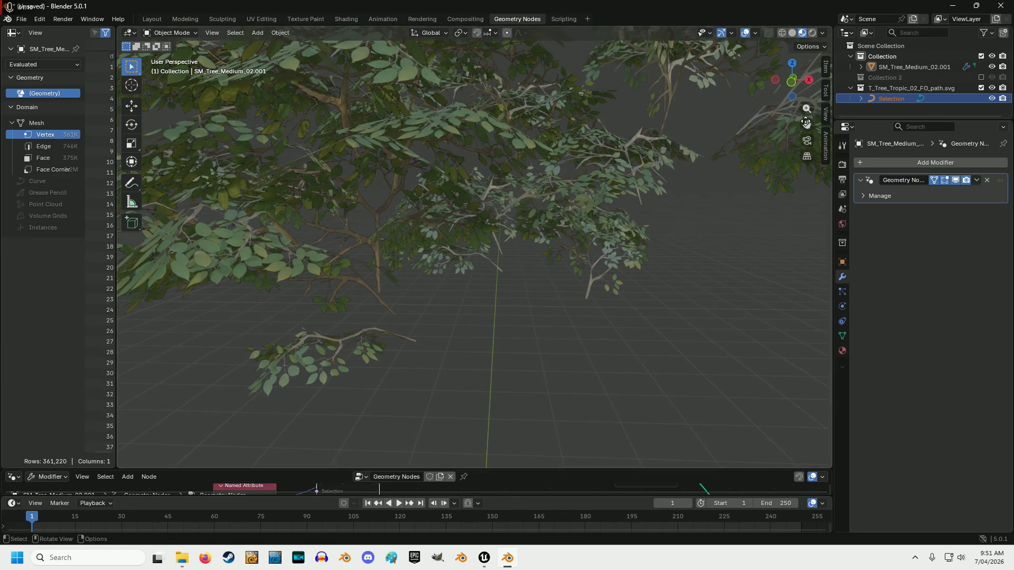
left_click_drag(795, 89, 665, 183)
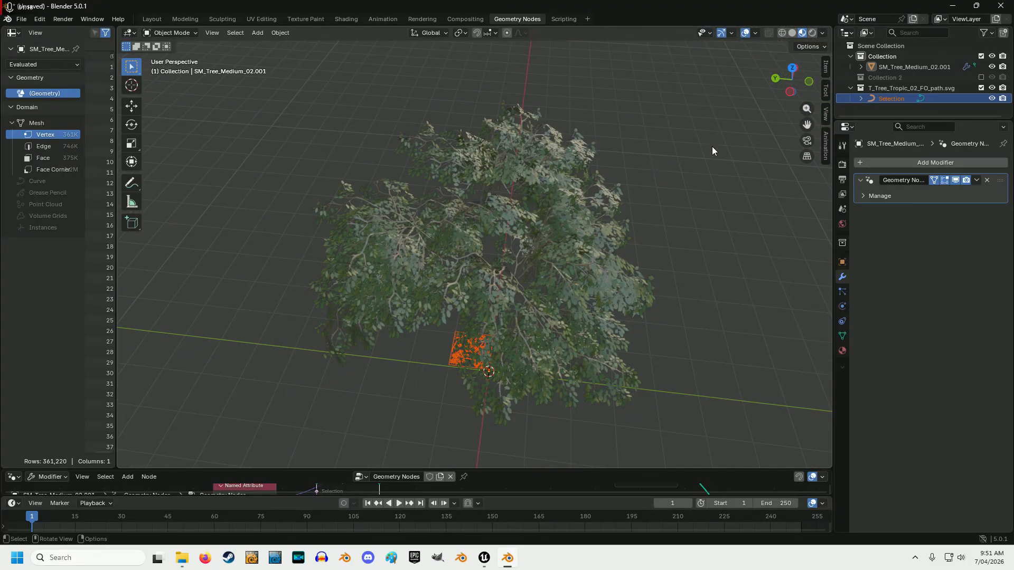
left_click_drag(793, 79, 687, 86)
scroll(512, 255, "up", 3)
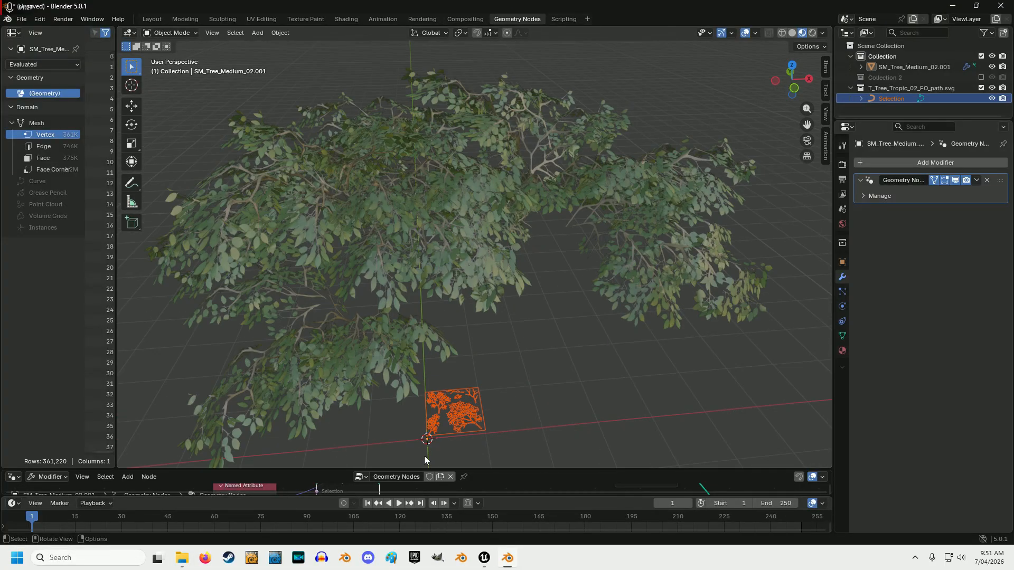
- Enlarge the node editor and remove the Geometry Nodes modifier from SM_Tree_Medium_02.001
left_click_drag(462, 470, 501, 248)
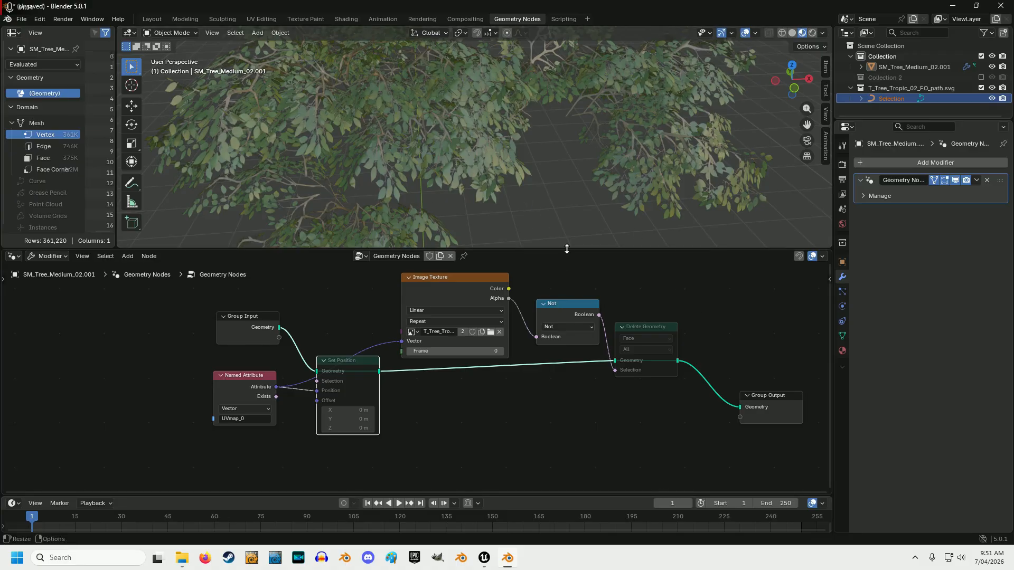
left_click_drag(552, 248, 565, 266)
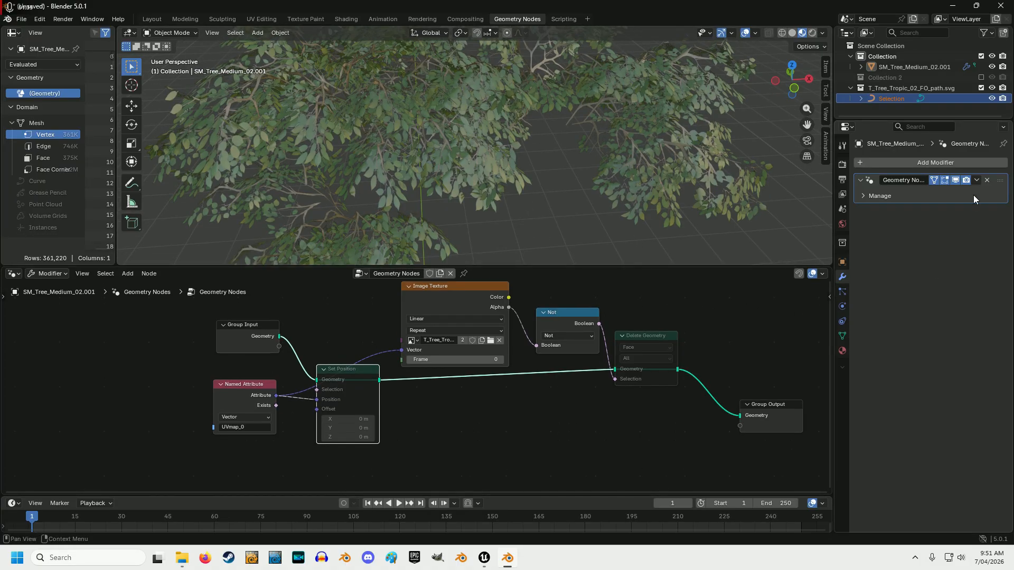
left_click(977, 182)
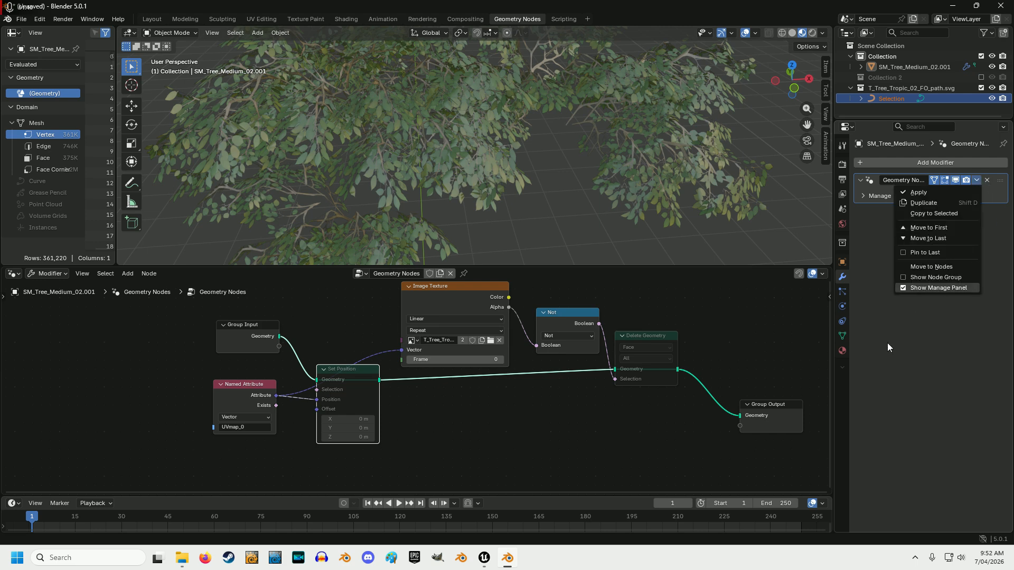
left_click(977, 181)
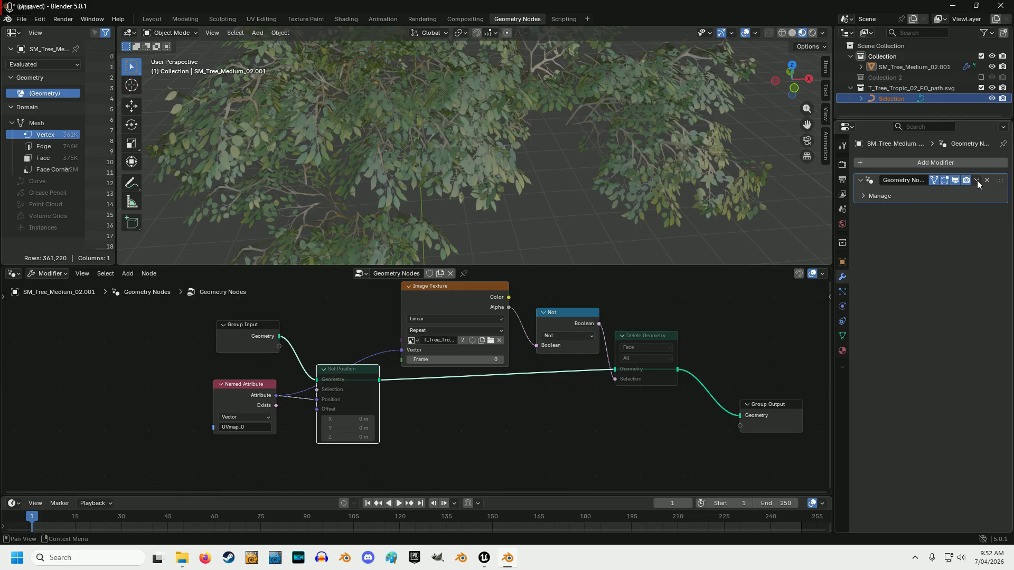
left_click(977, 181)
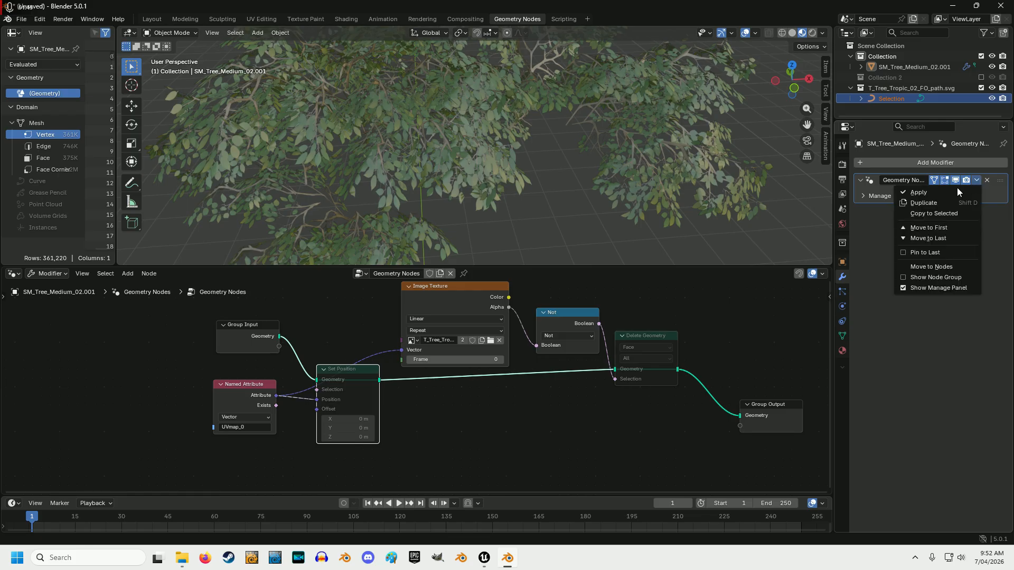
left_click(988, 180)
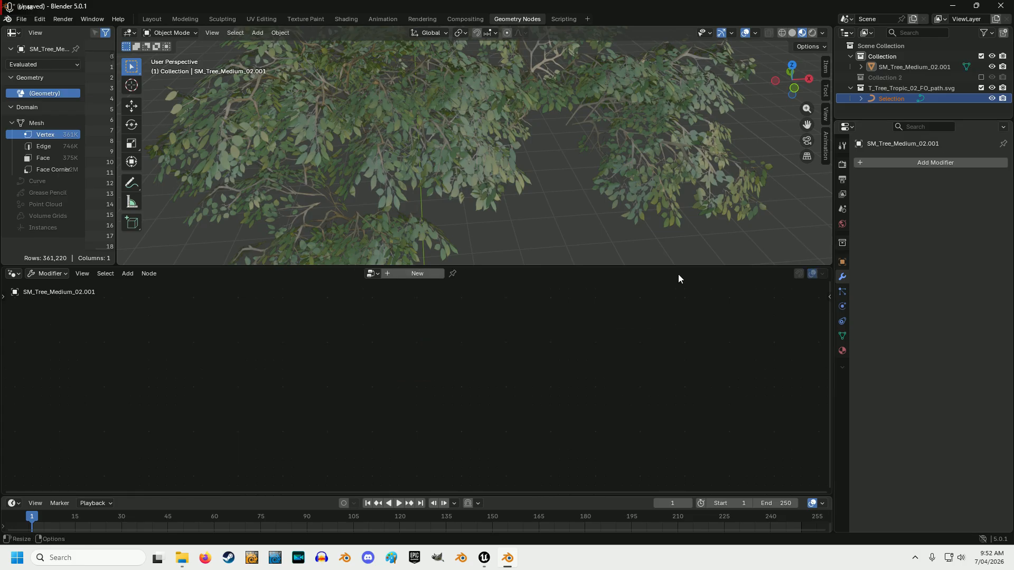
- Enlarge the 3D viewport and inspect the tree's triangle density and leaf shapes in Wireframe and Solid shading
left_click_drag(260, 264, 263, 435)
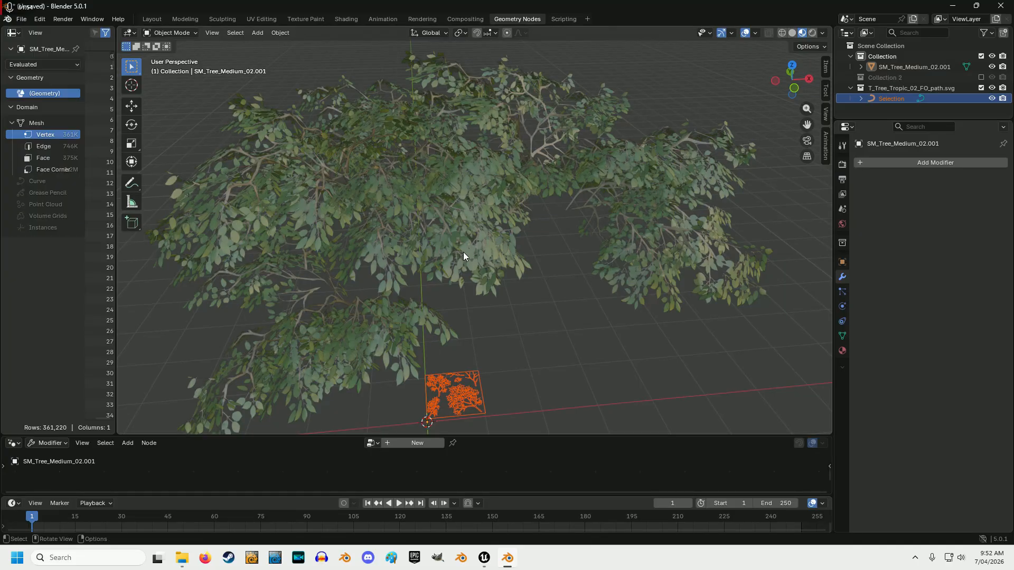
left_click(782, 33)
scroll(458, 265, "up", 6)
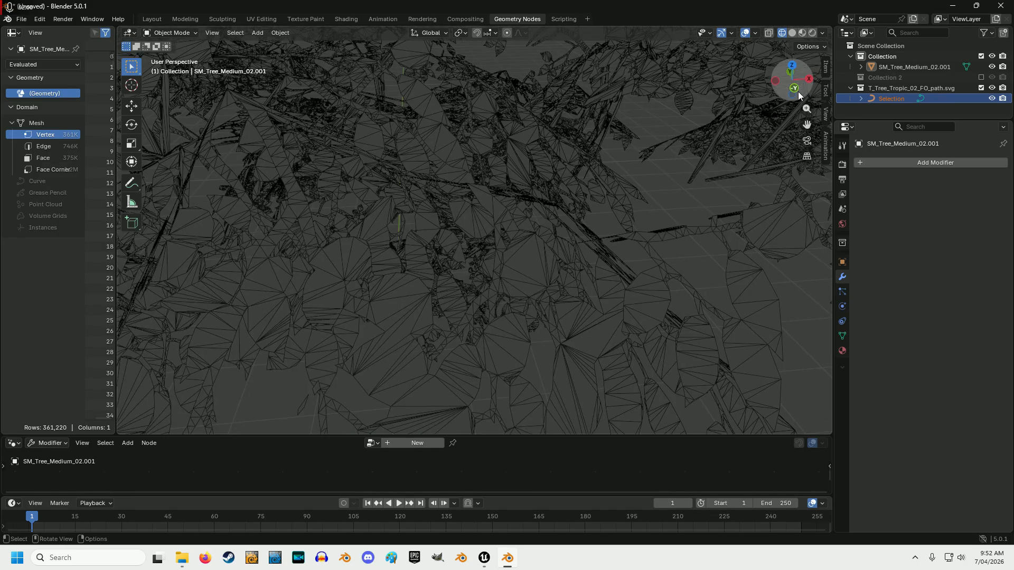
left_click_drag(797, 93, 821, 110)
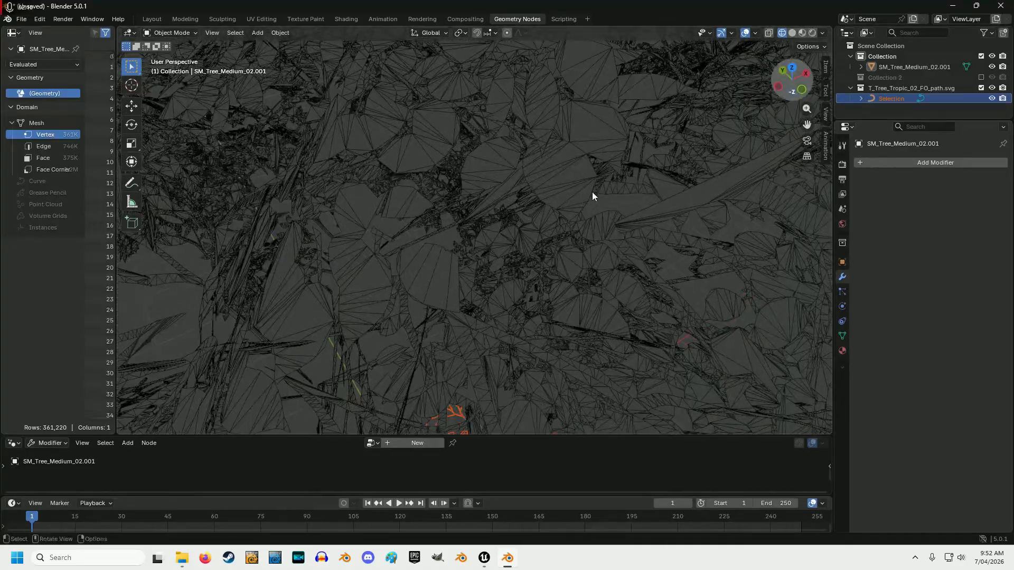
scroll(534, 227, "down", 7)
left_click(792, 33)
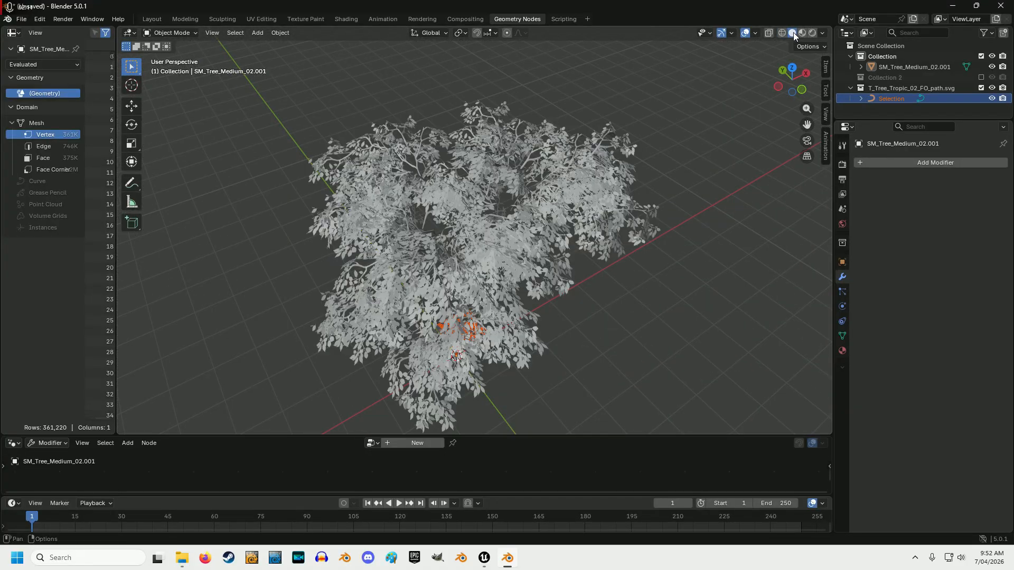
scroll(523, 275, "up", 5)
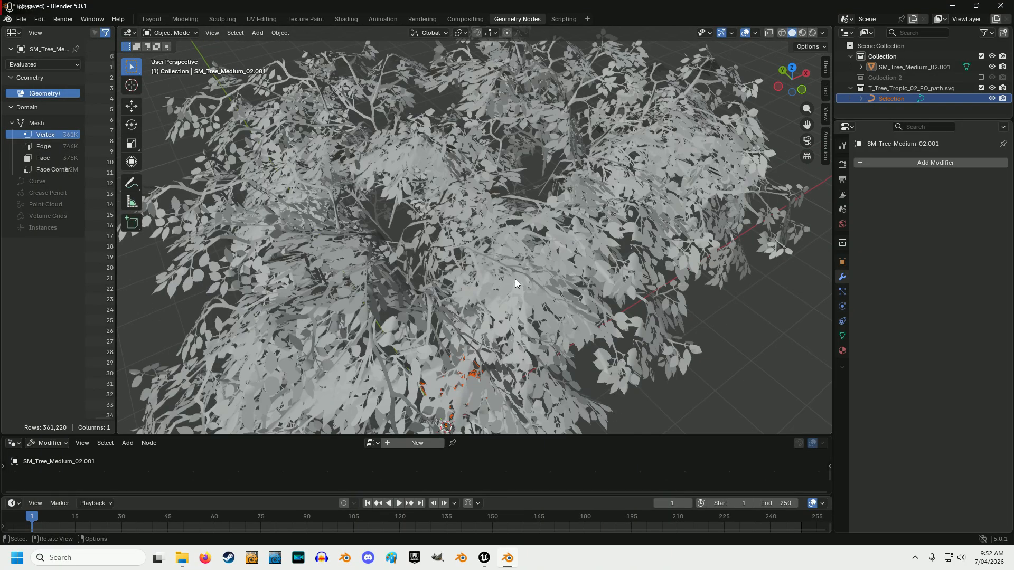
left_click(768, 32)
left_click(769, 33)
left_click(782, 33)
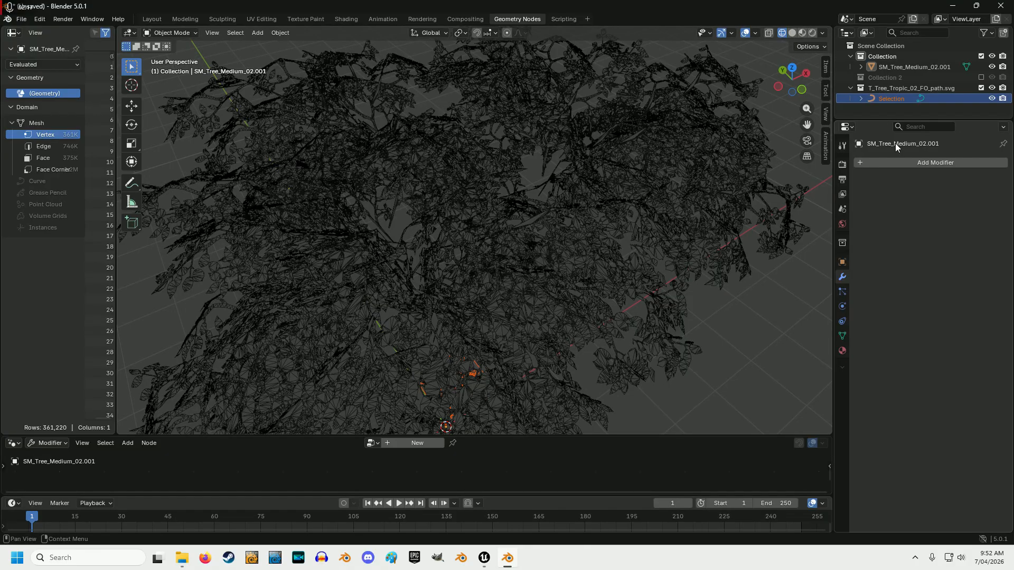
- Add a Decimate modifier to the tree mesh
left_click(919, 161)
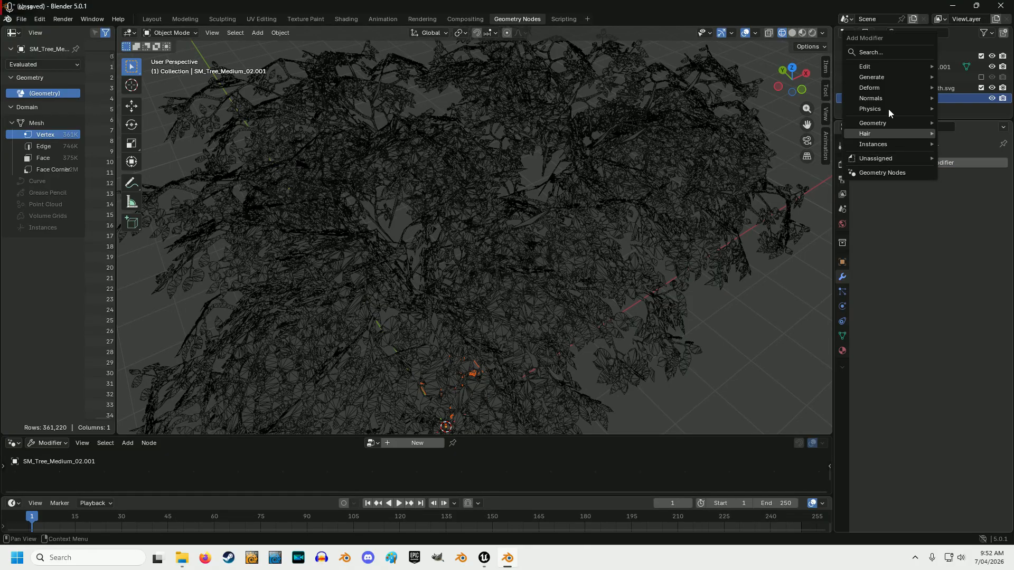
left_click(880, 52)
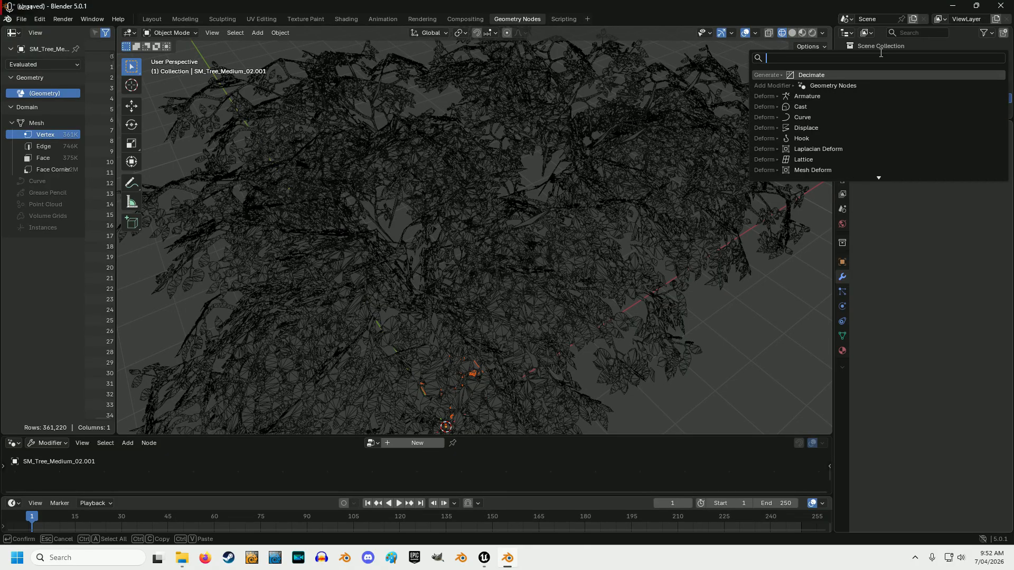
type("deci")
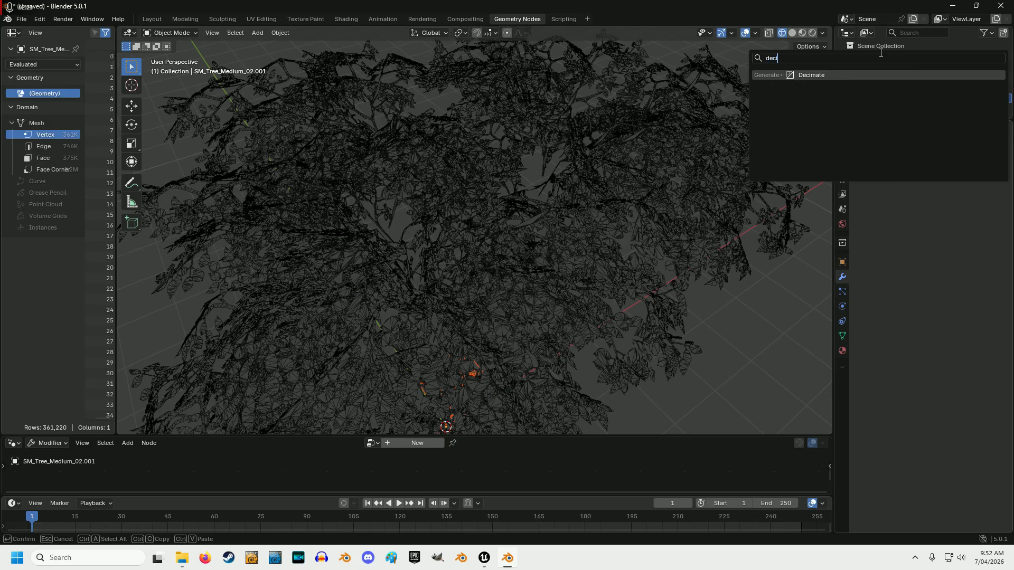
left_click(811, 76)
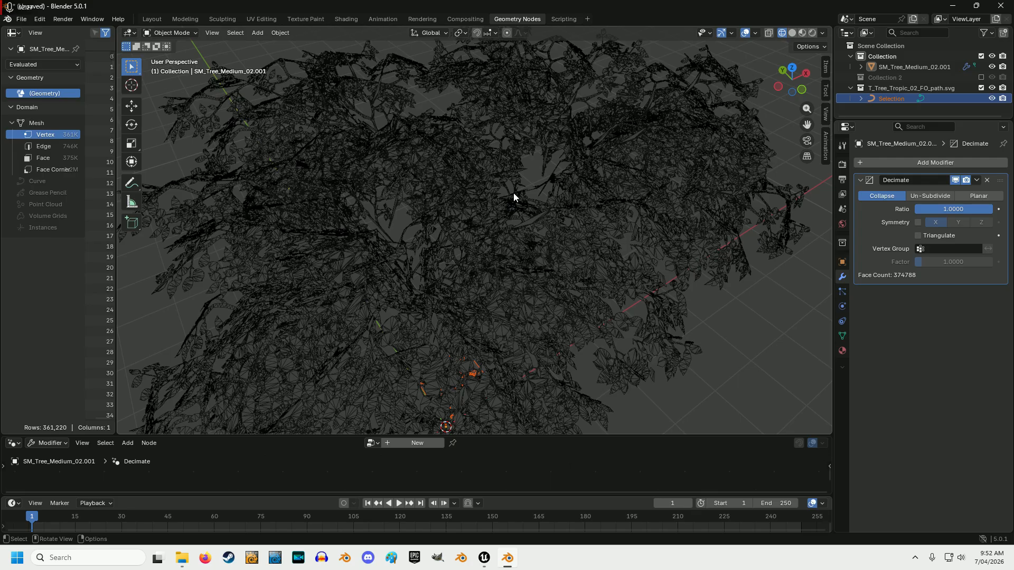
- Set the Decimate modifier to Planar mode while viewing the tree in wireframe, and apply it
left_click(793, 32)
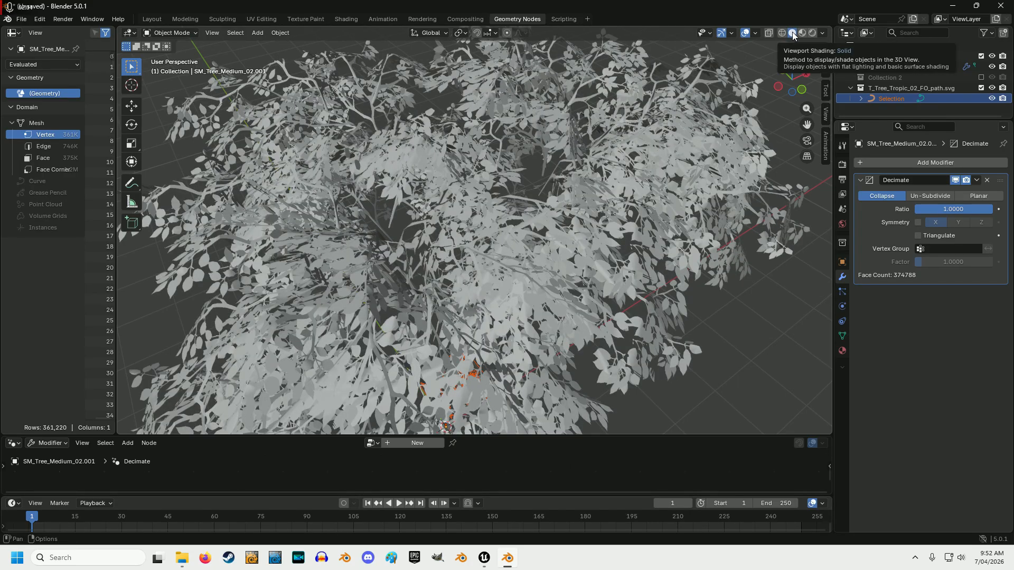
left_click(782, 33)
scroll(563, 288, "up", 4)
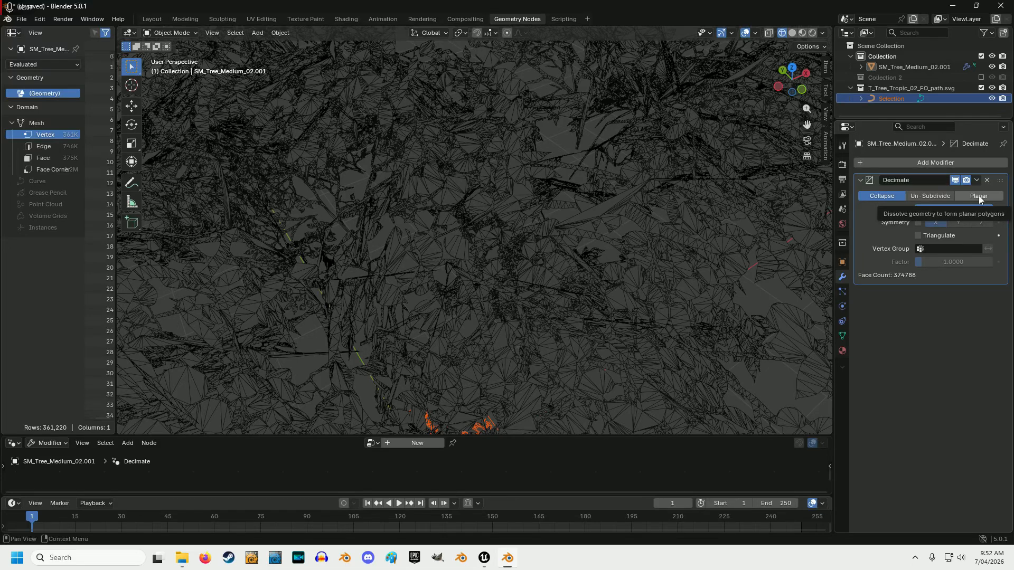
left_click(978, 195)
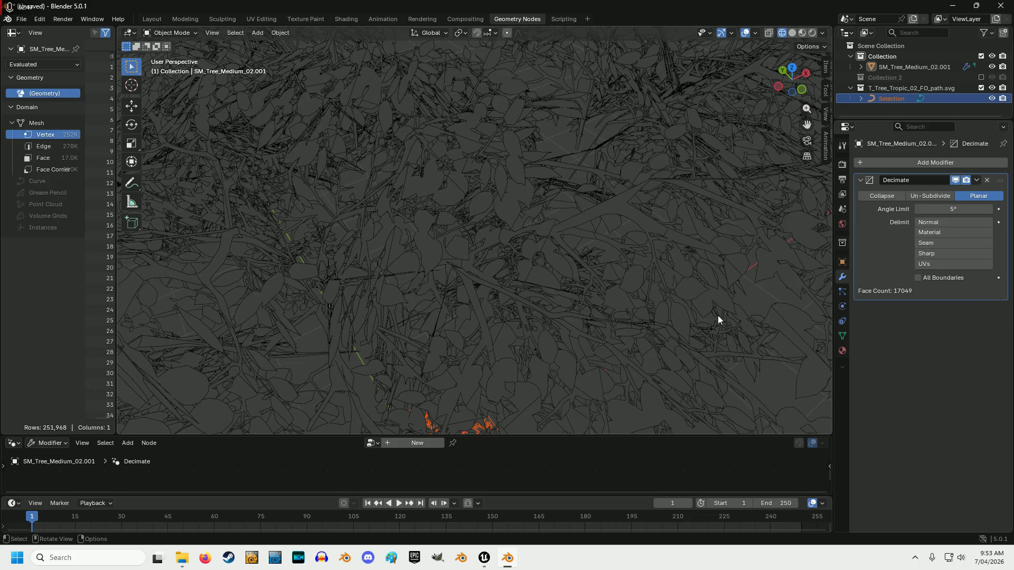
left_click(977, 180)
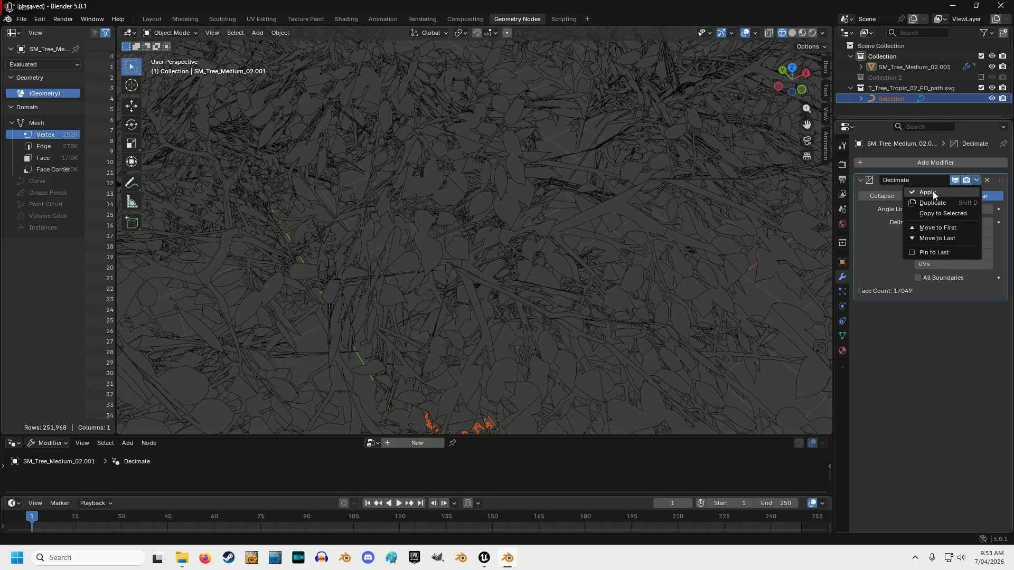
left_click(932, 191)
scroll(346, 267, "down", 4)
scroll(346, 265, "down", 3)
scroll(345, 265, "up", 6)
scroll(346, 268, "down", 2)
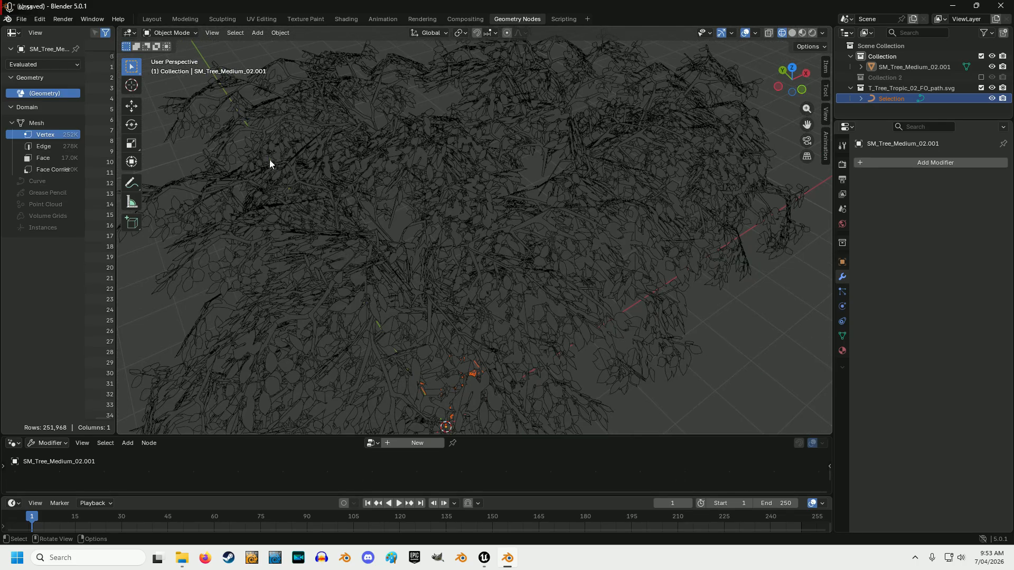
- Select all of the tree's faces in Edit Mode and triangulate them
left_click(171, 32)
left_click(169, 55)
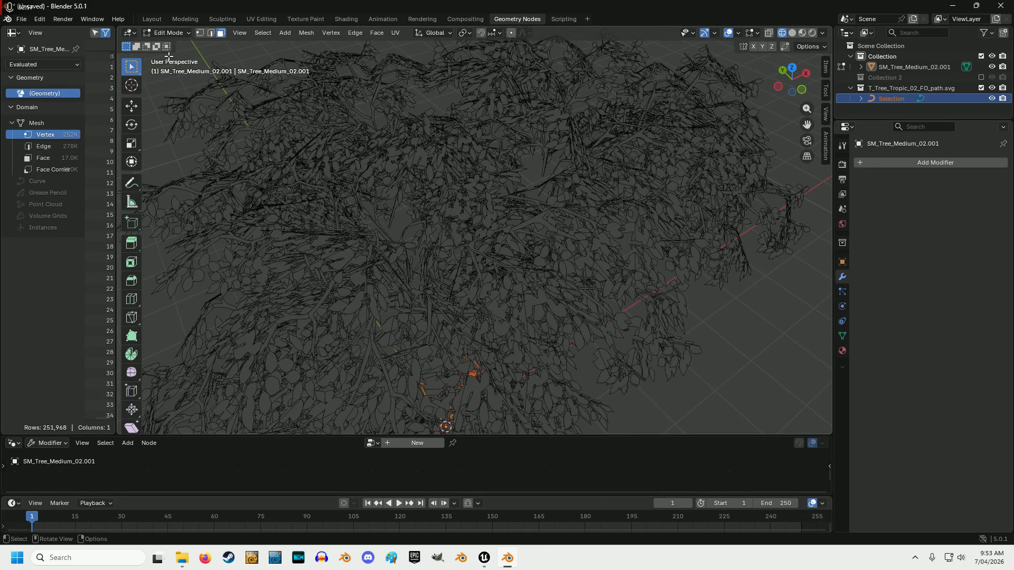
left_click(263, 33)
left_click(272, 44)
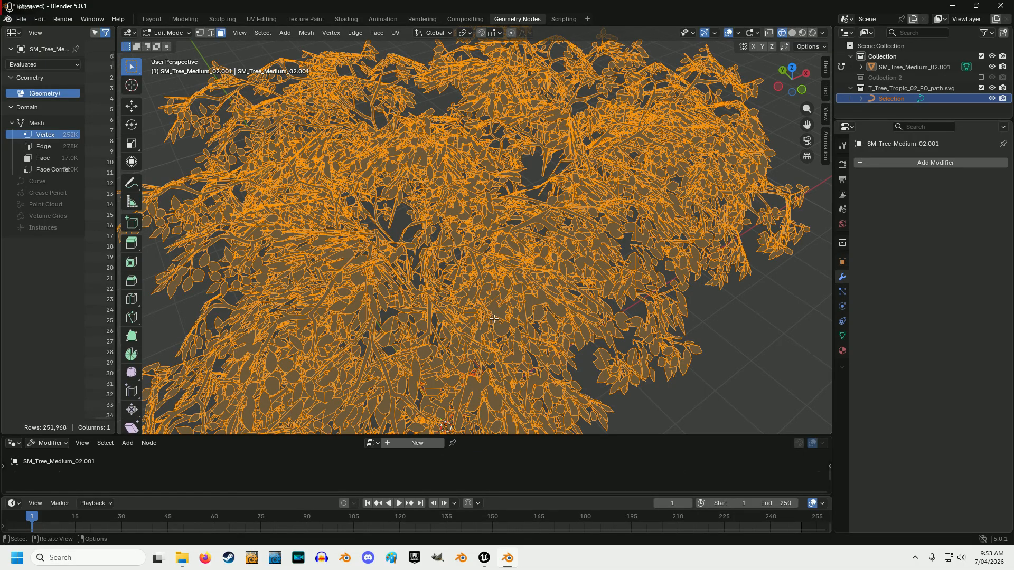
scroll(494, 319, "up", 8)
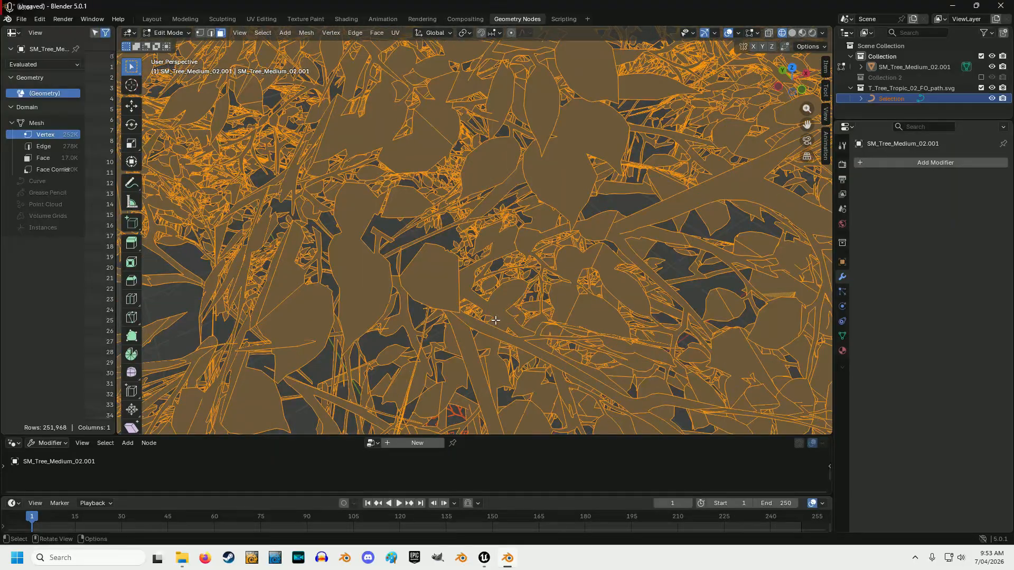
left_click(378, 34)
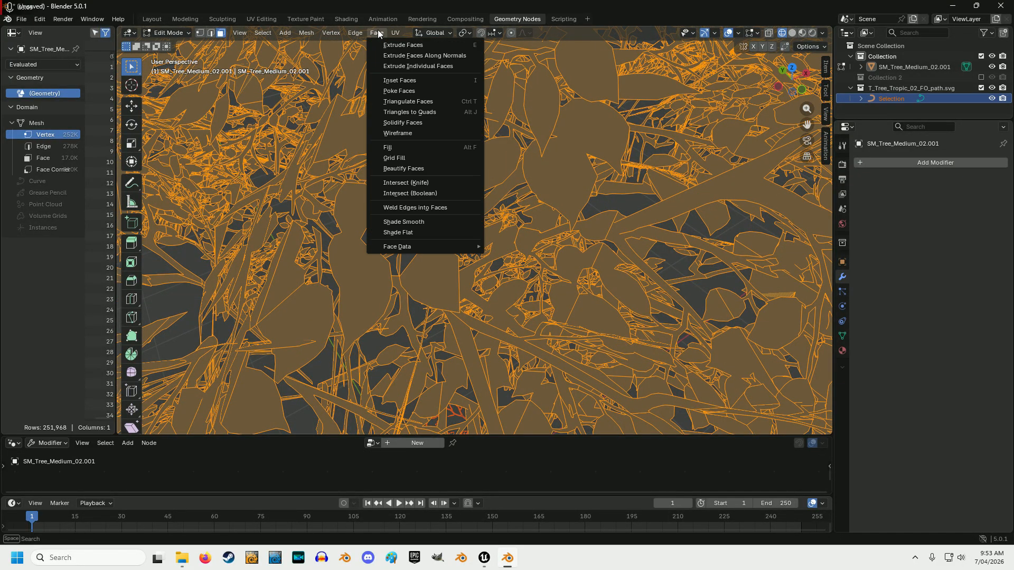
left_click(401, 102)
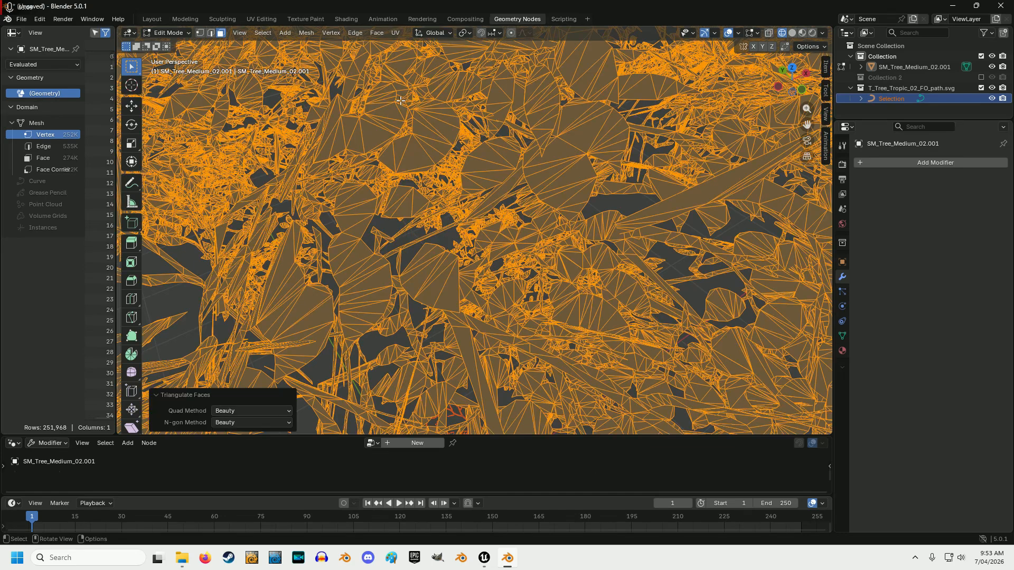
scroll(443, 180, "down", 2)
scroll(442, 180, "down", 6)
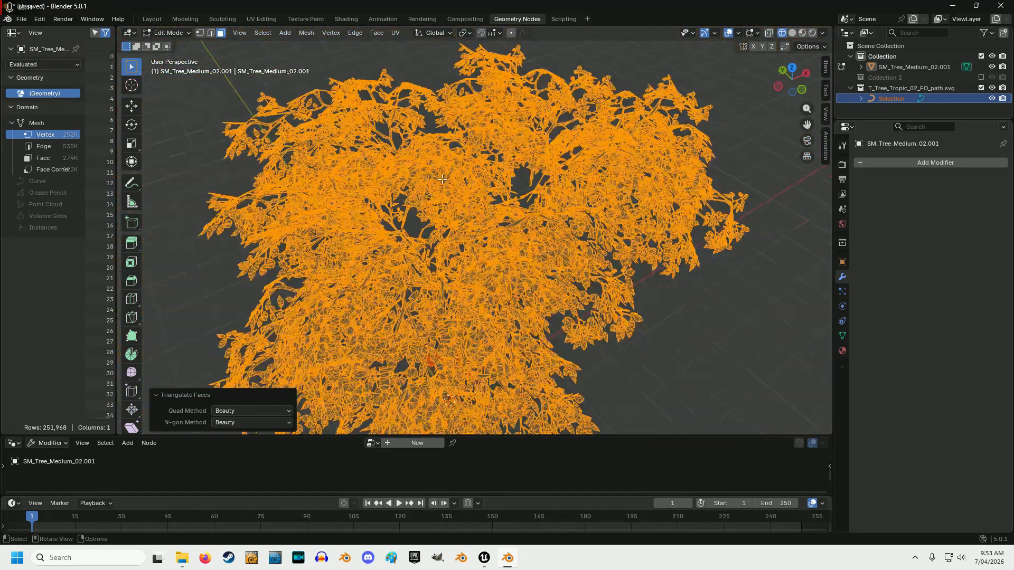
- Show the tree in Material Preview shading, deselect all of its faces, and return to Object Mode
left_click(802, 32)
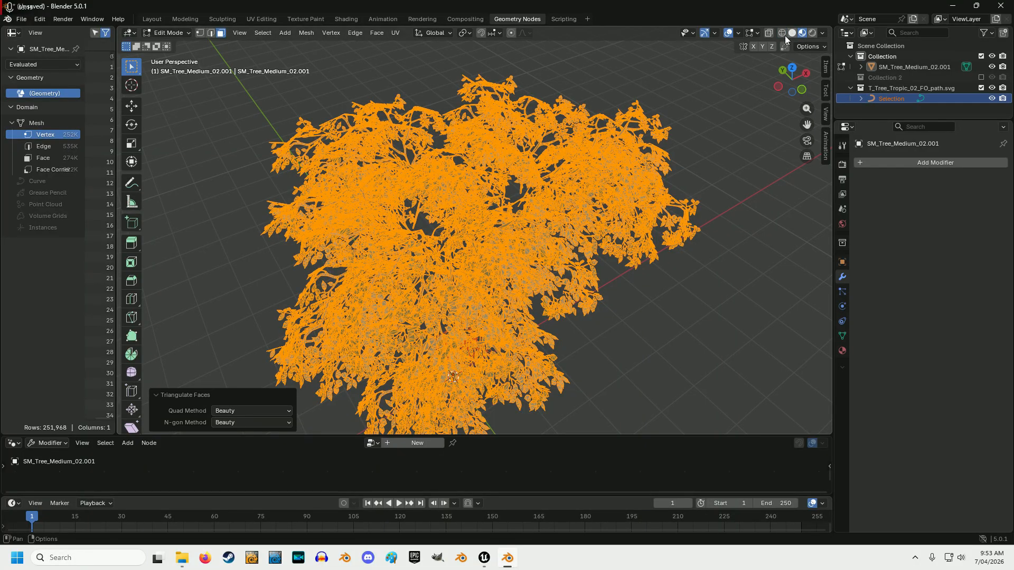
left_click(263, 33)
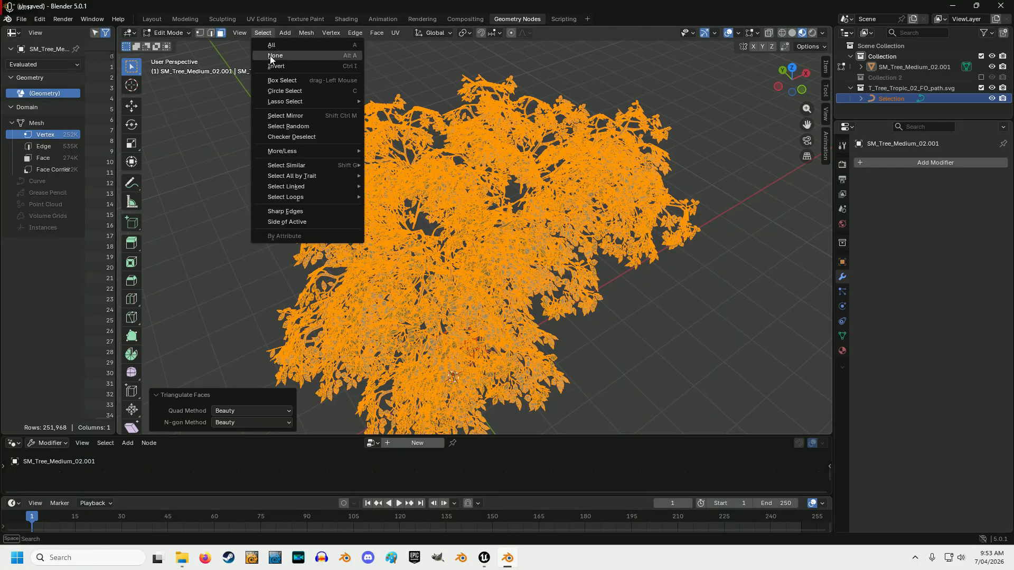
left_click(271, 55)
left_click(173, 30)
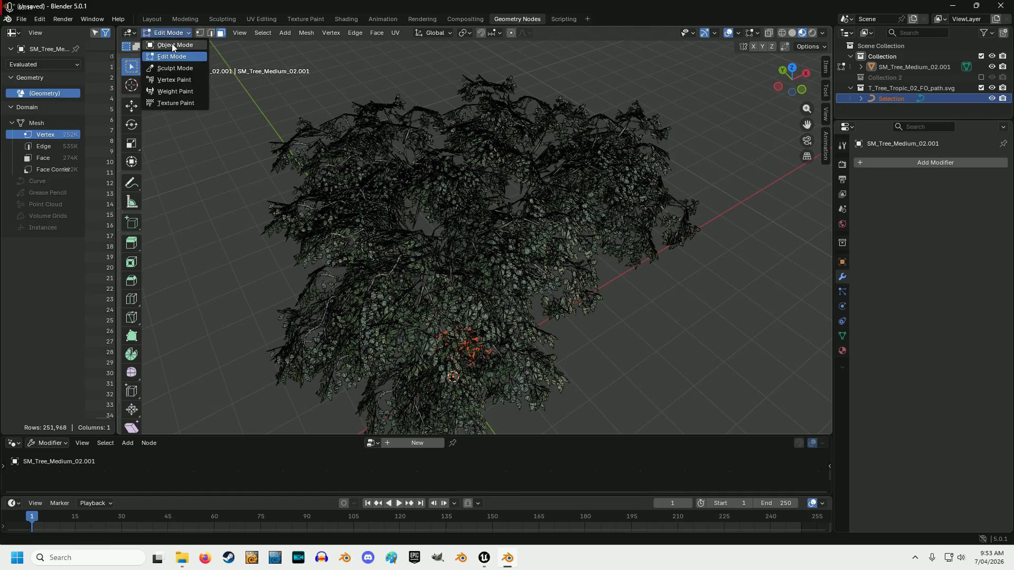
left_click(172, 46)
left_click_drag(795, 94, 781, 136)
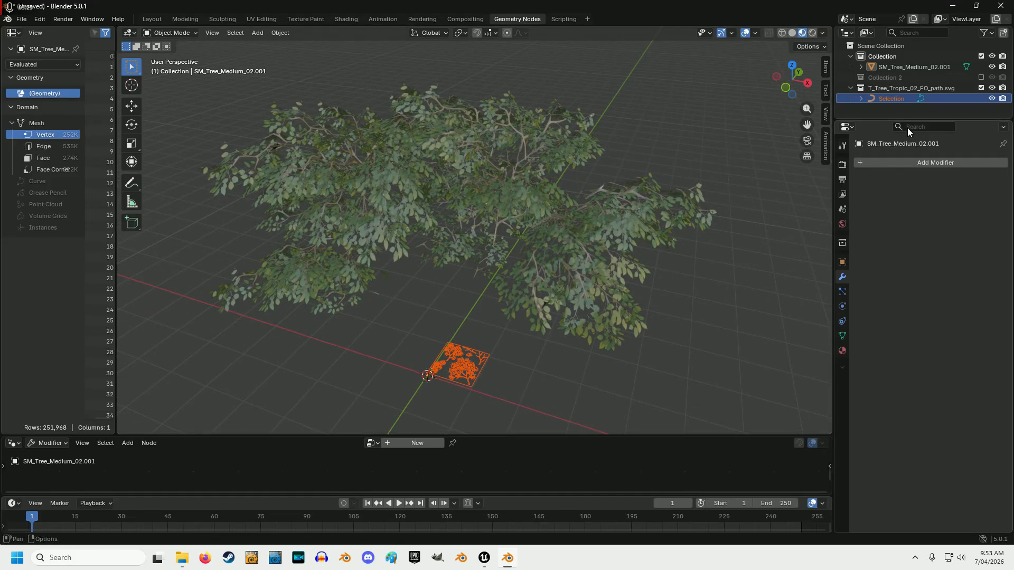
- Delete the T_Tree_Tropic_02_FO_path.svg collection together with the outline curve it contains
left_click(981, 88)
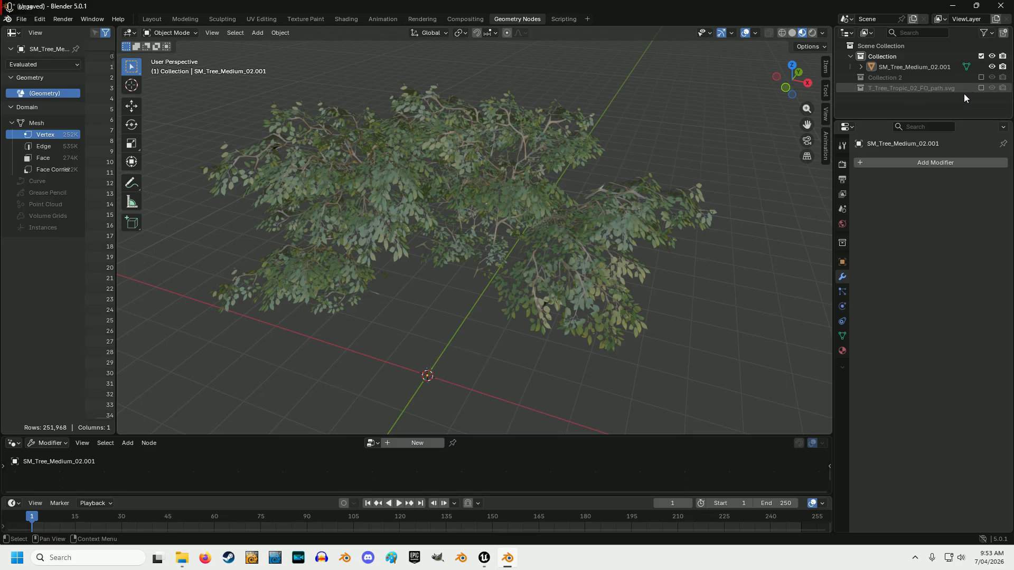
left_click(893, 88)
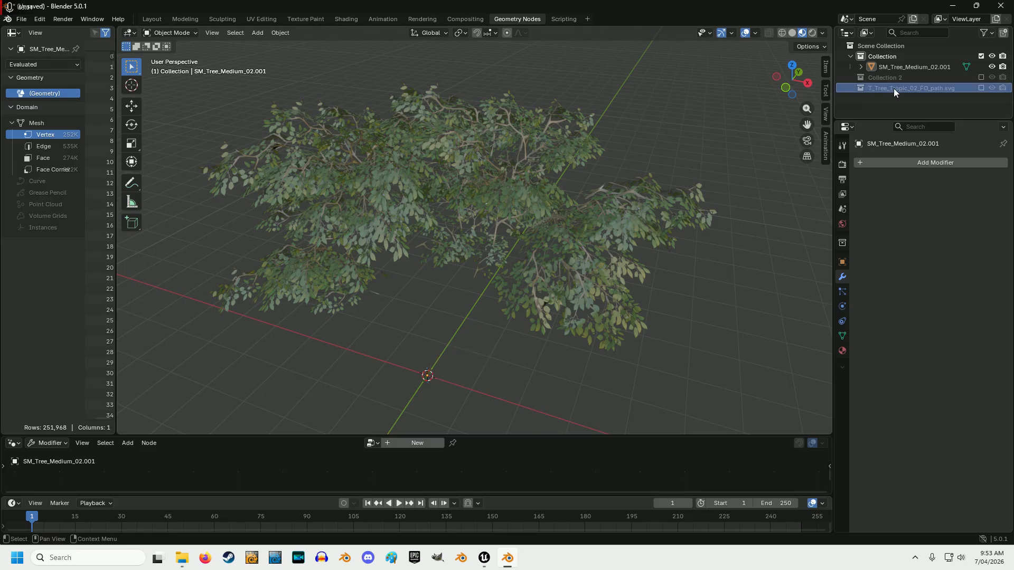
right_click(894, 88)
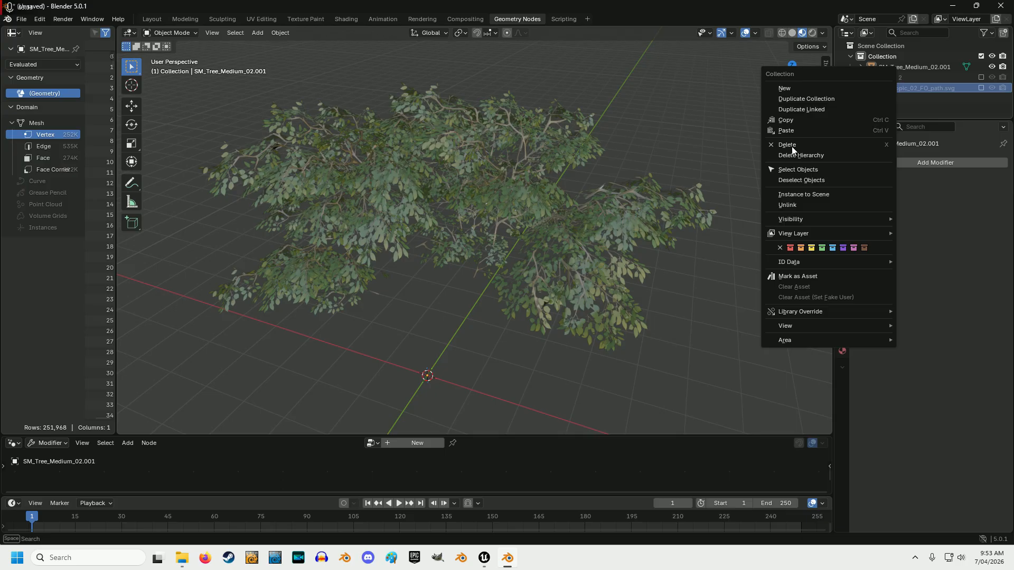
left_click(792, 146)
right_click(885, 89)
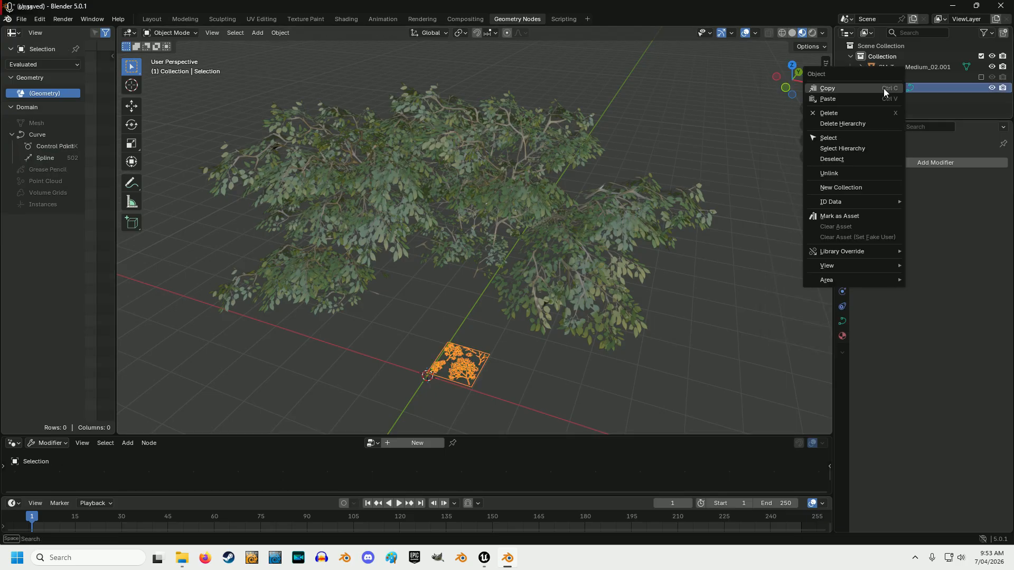
left_click(882, 113)
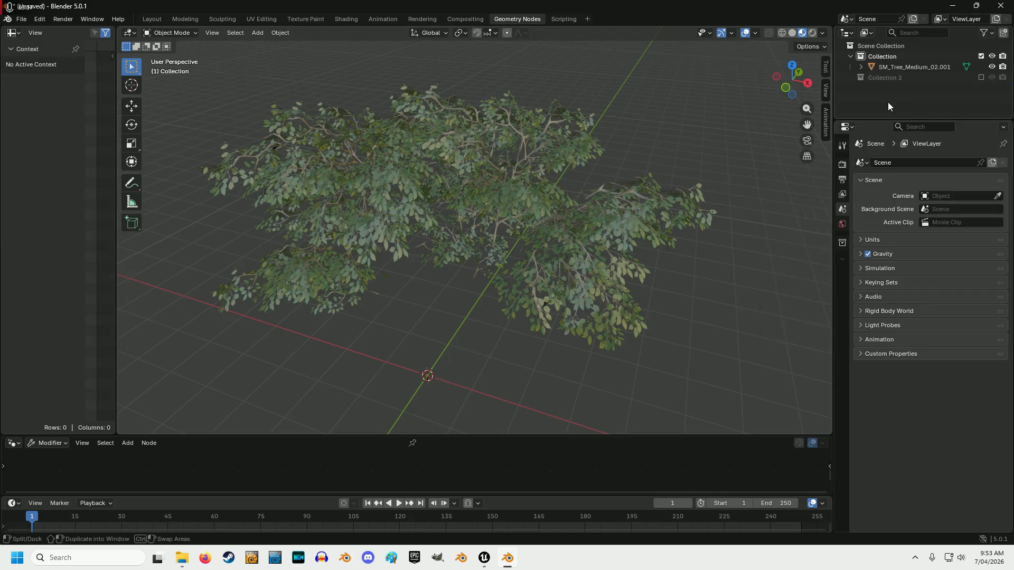
- Delete Collection 2 on its own, without deleting the trunk mesh inside it
left_click(884, 79)
right_click(884, 78)
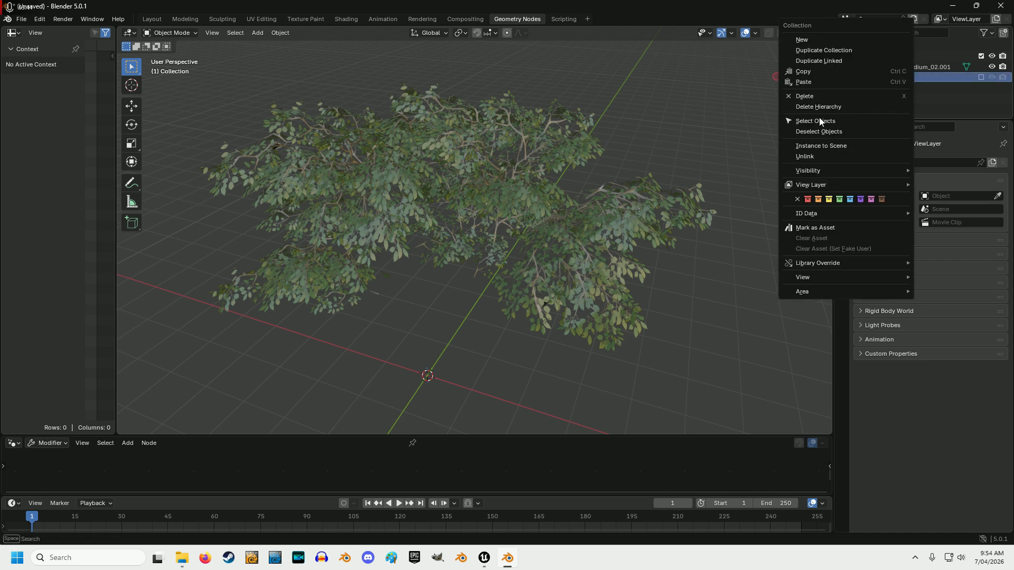
left_click(810, 97)
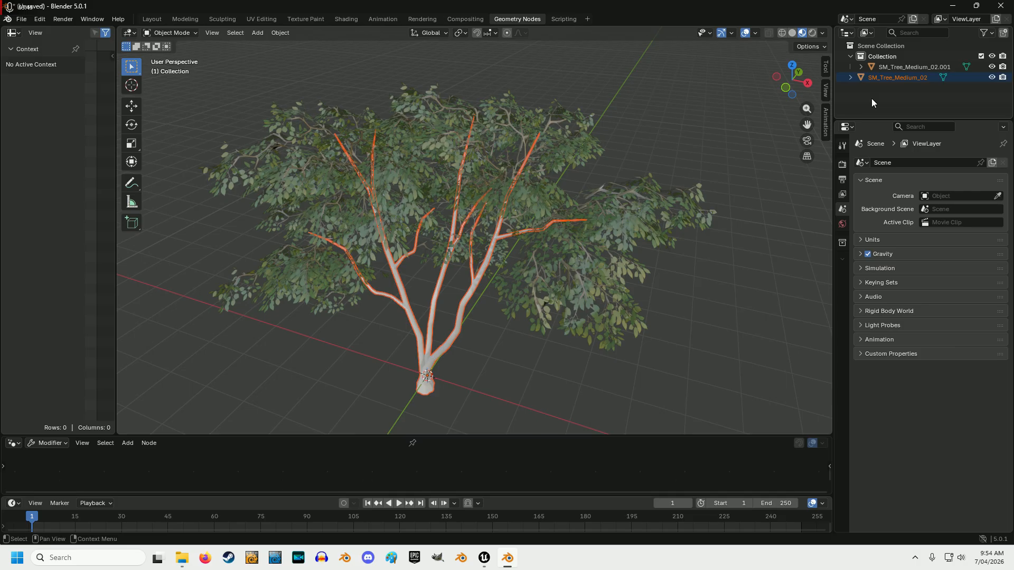
- Join the foliage mesh SM_Tree_Medium_02.001 into the trunk mesh SM_Tree_Medium_02
left_click(895, 67)
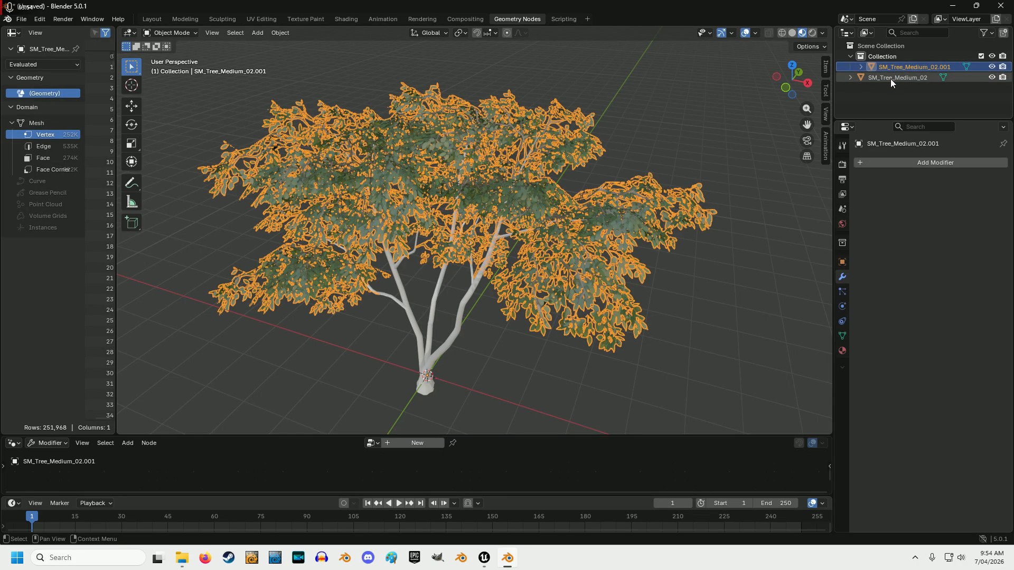
left_click(891, 78, "ctrl")
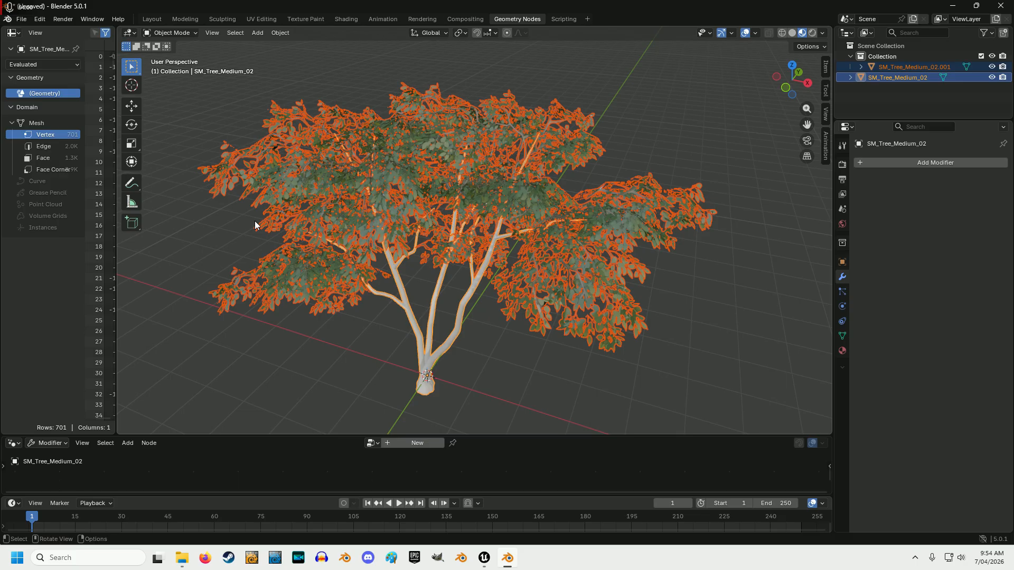
key("ctrl+j")
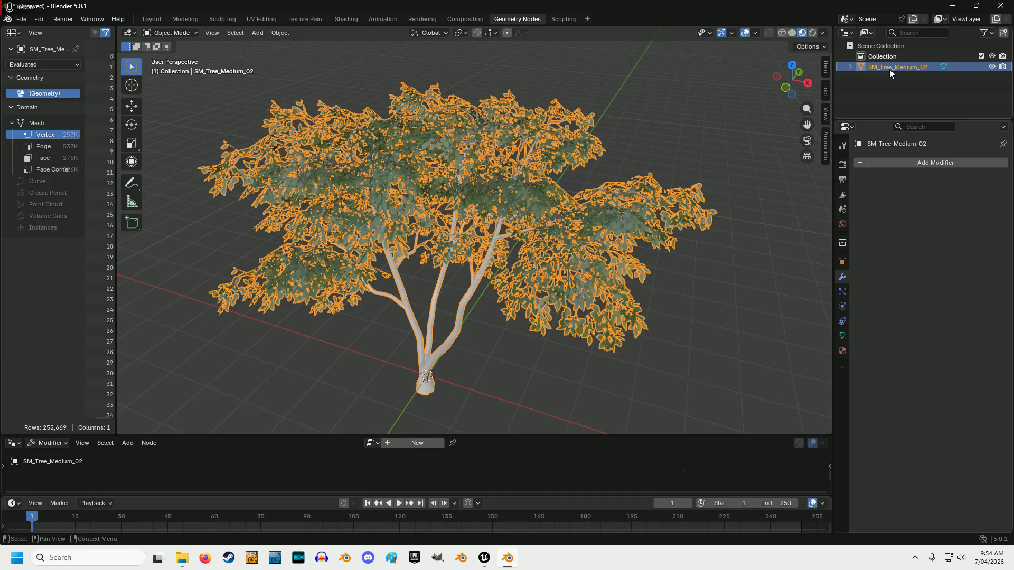
- Export the tree as SM_Tree_Medium_02_NonMasked.fbx into the TreeTropic Medium 02 folder, limited to the active collection
left_click_drag(793, 79, 638, 104)
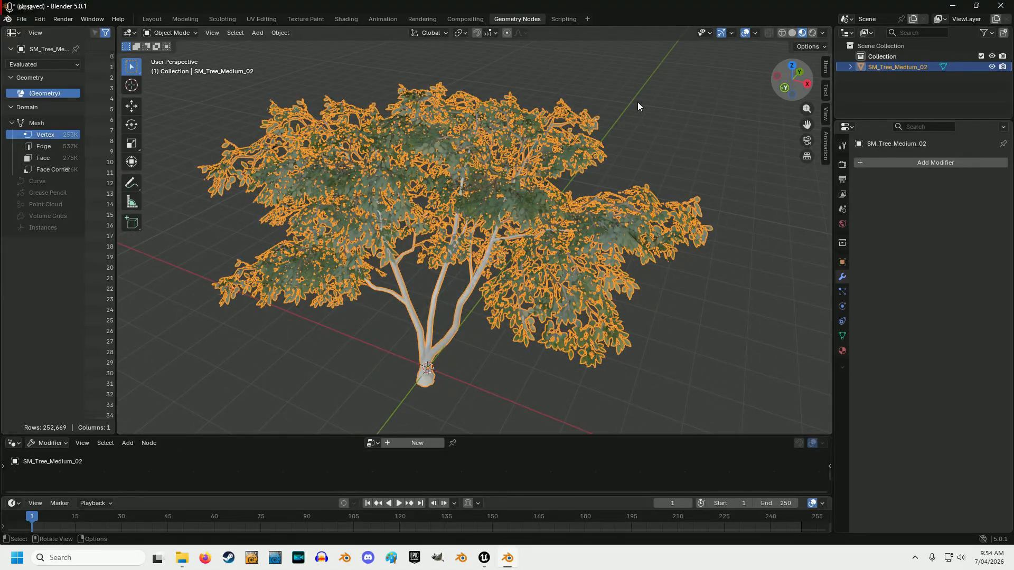
left_click(23, 19)
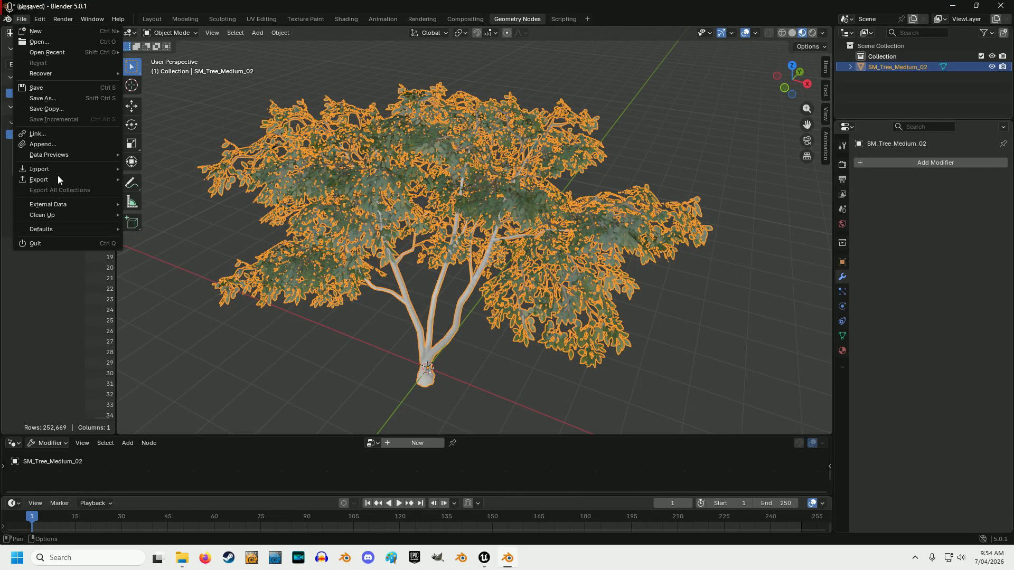
mouse_move(66, 180)
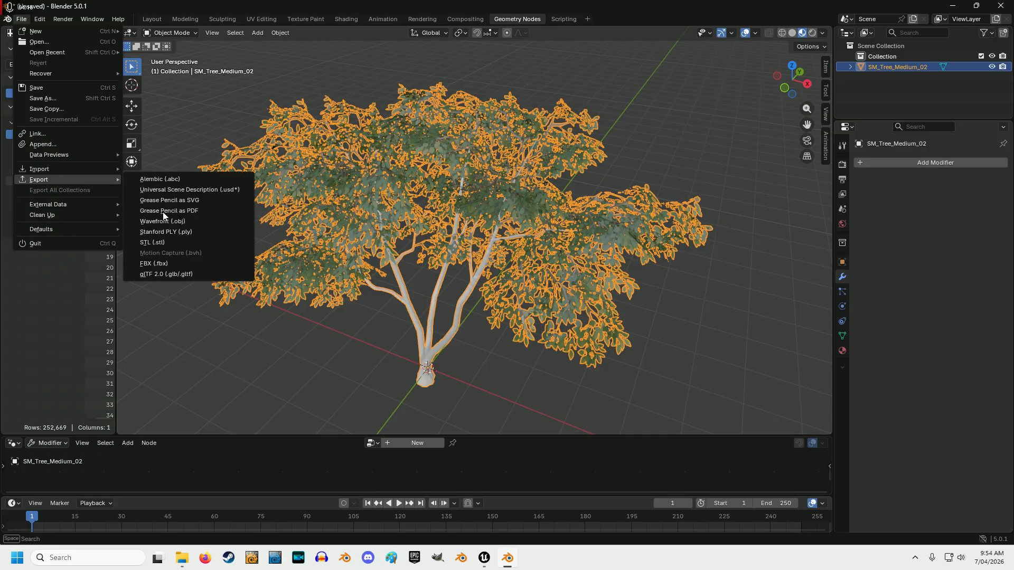
left_click(157, 263)
left_click(110, 343)
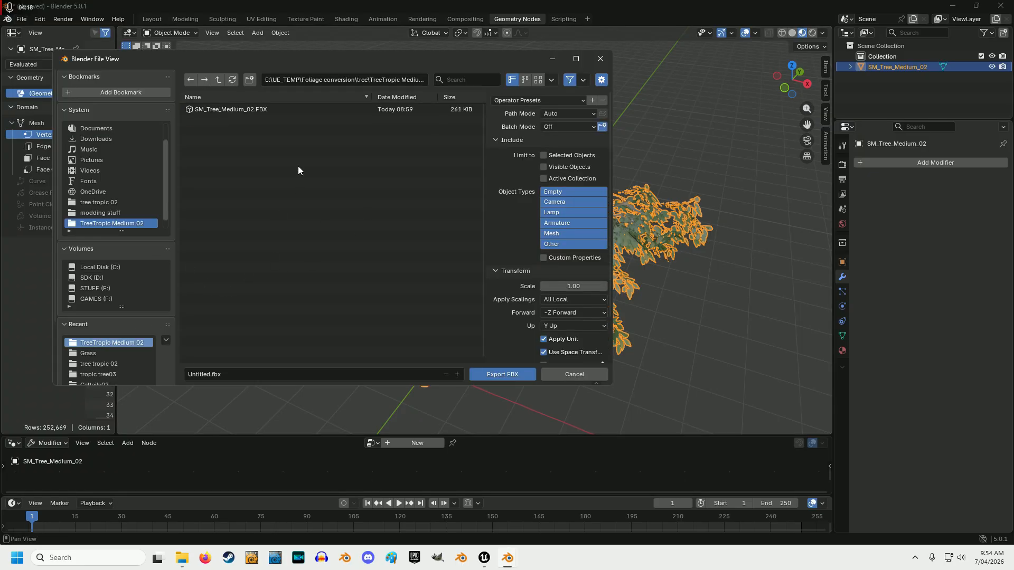
left_click(243, 109)
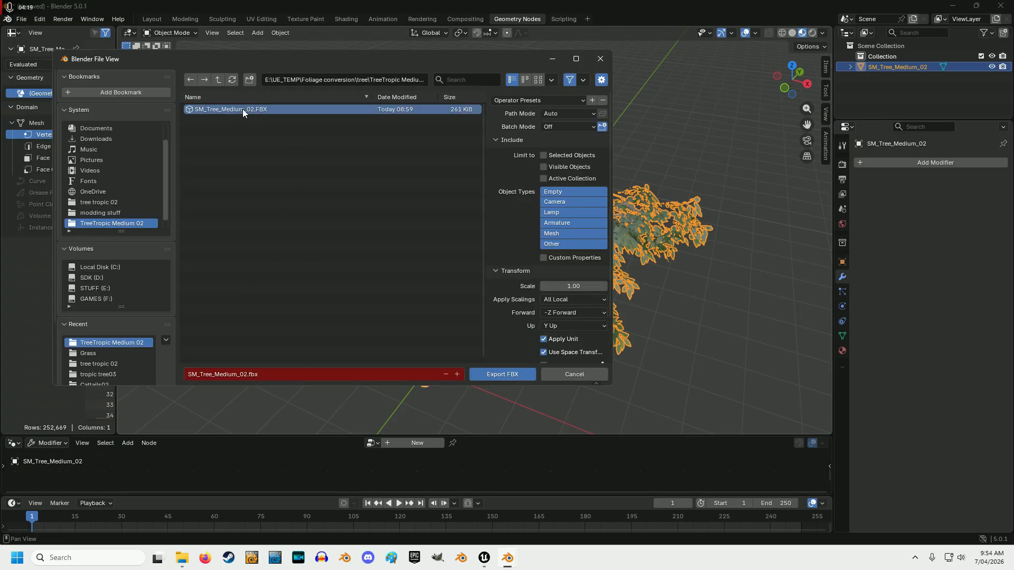
left_click(246, 374)
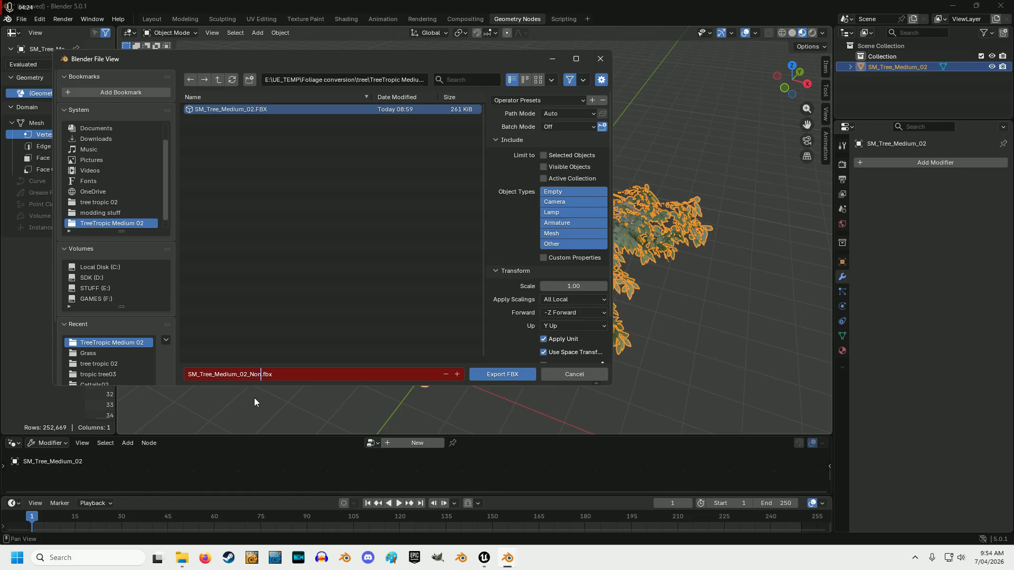
type("_NonMasked")
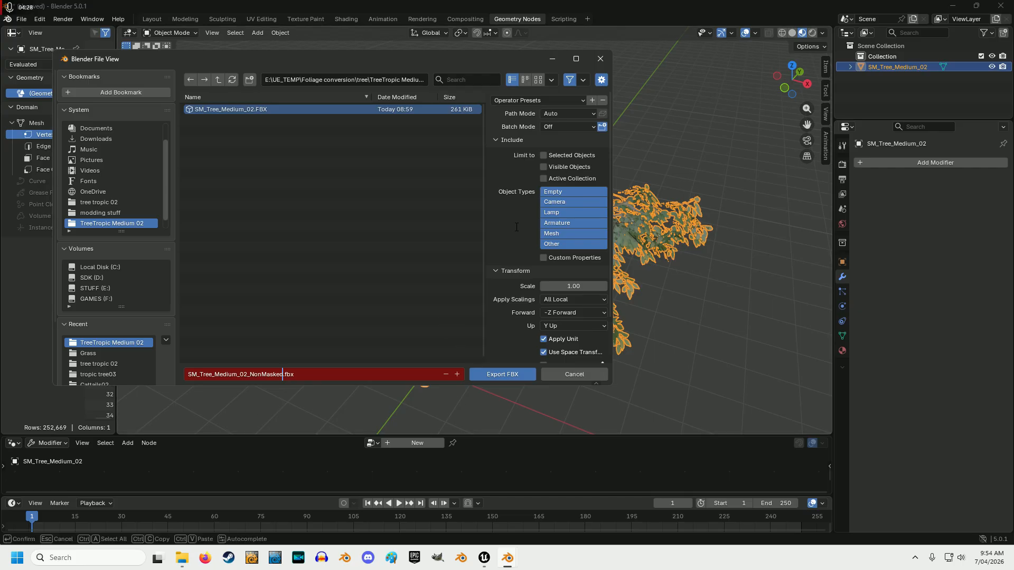
left_click(544, 180)
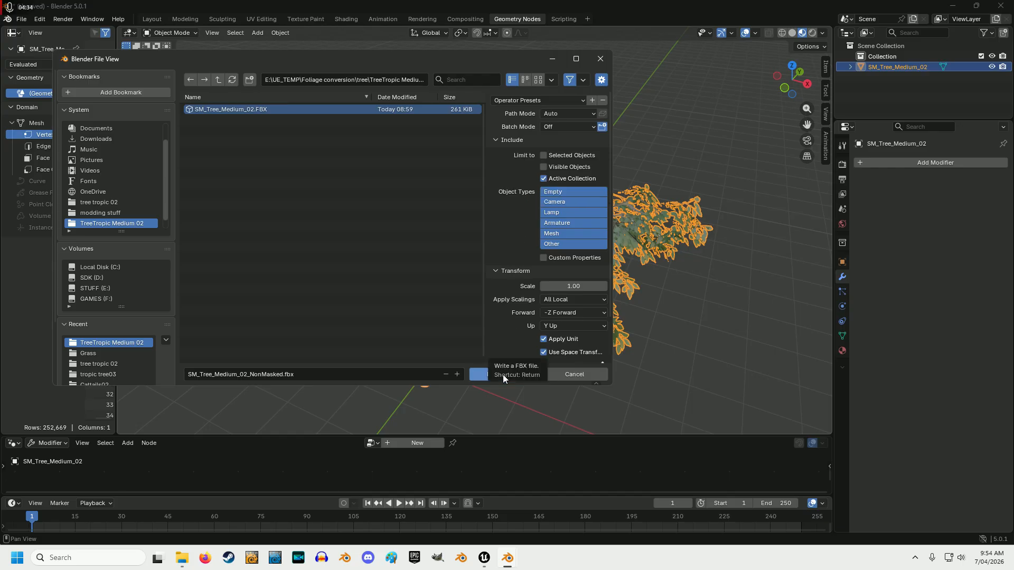
left_click(477, 376)
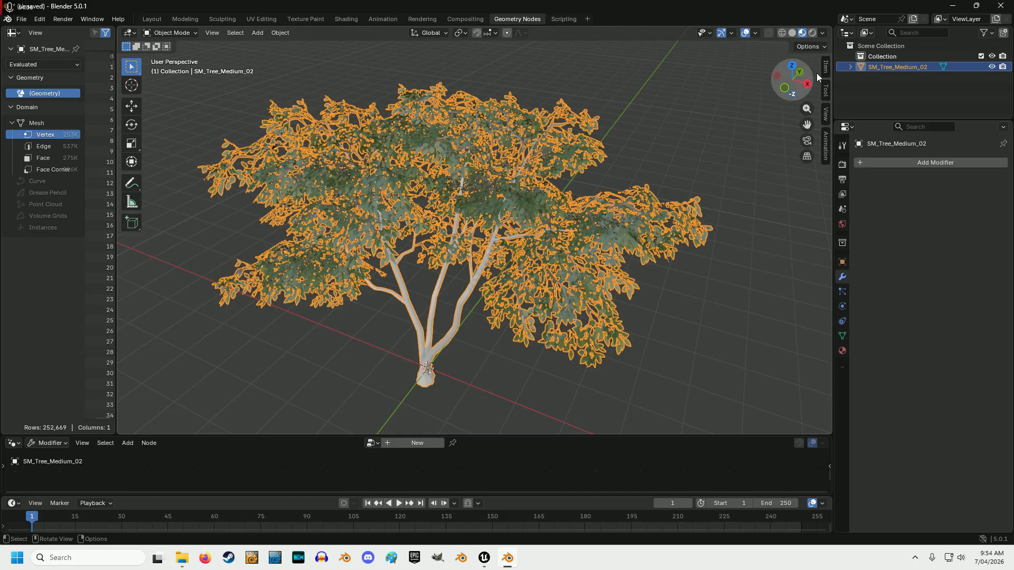
- Switch to the Unreal Editor and open the Foliage folder under Squad_JO Content's Meshes
left_click(950, 8)
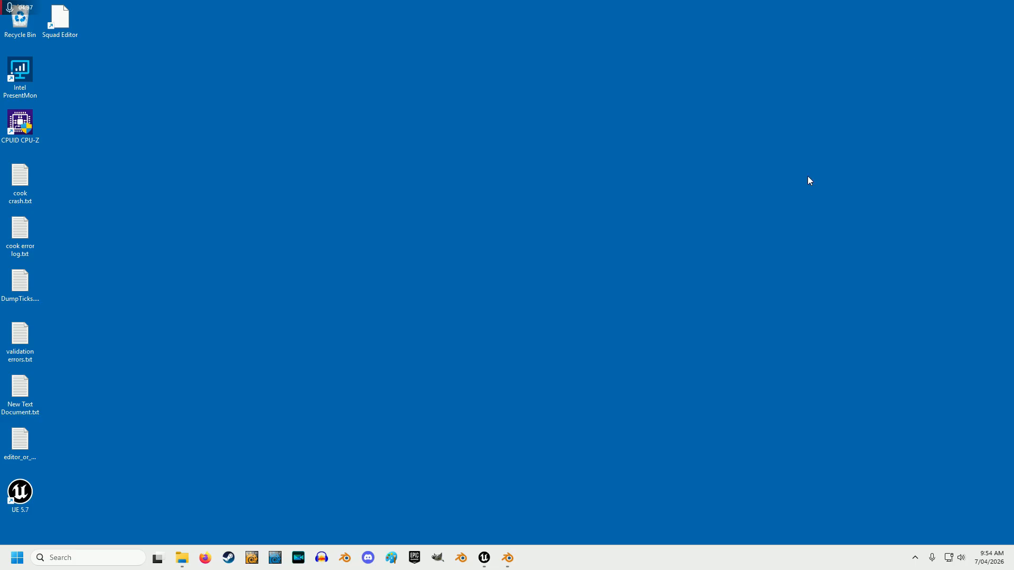
left_click(484, 559)
left_click_drag(436, 245, 438, 280)
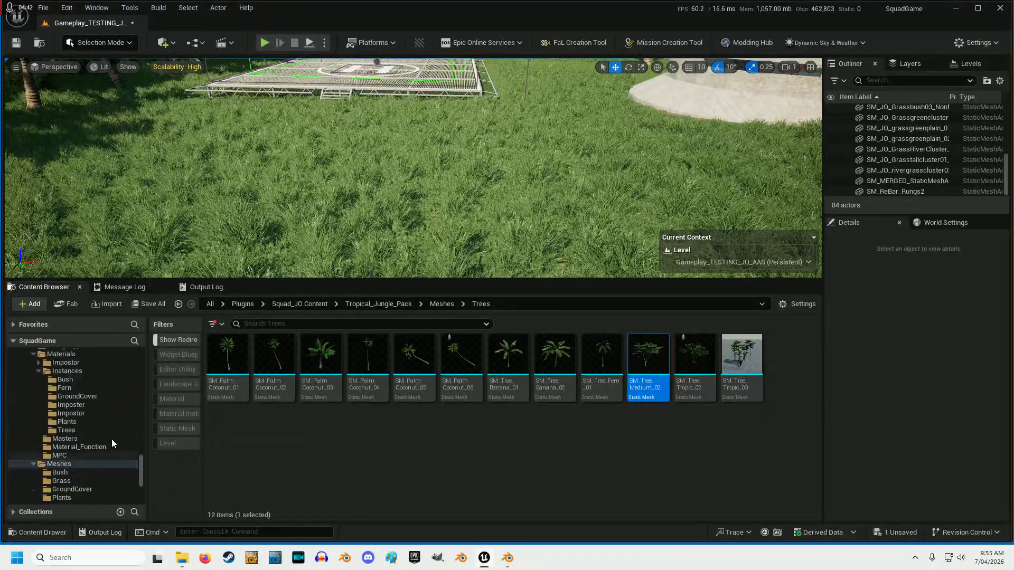
scroll(90, 435, "up", 2)
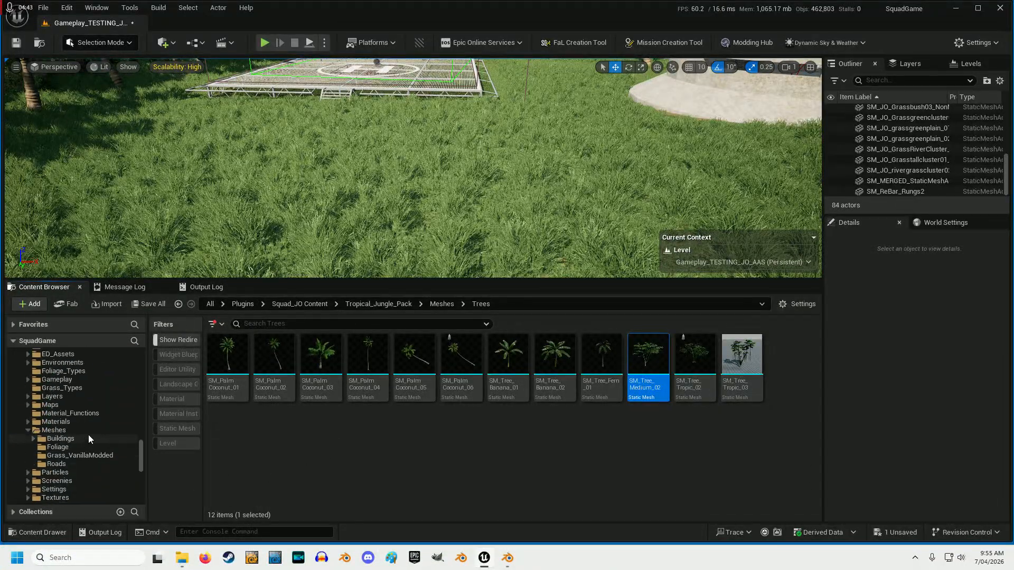
left_click(56, 447)
- Start importing SM_Tree_Medium_02_NonMasked.fbx into the Foliage folder
right_click(438, 455)
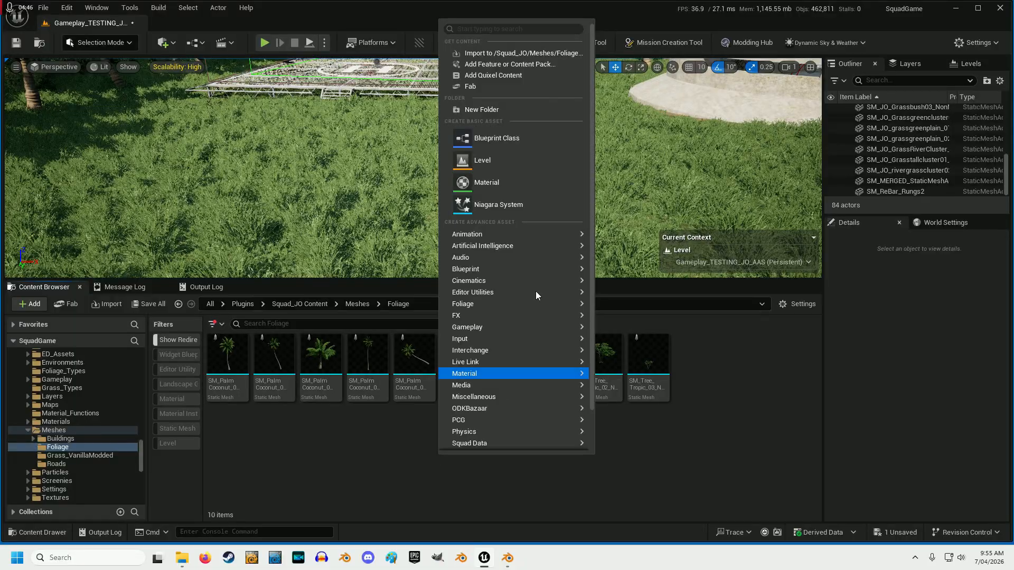
left_click(505, 55)
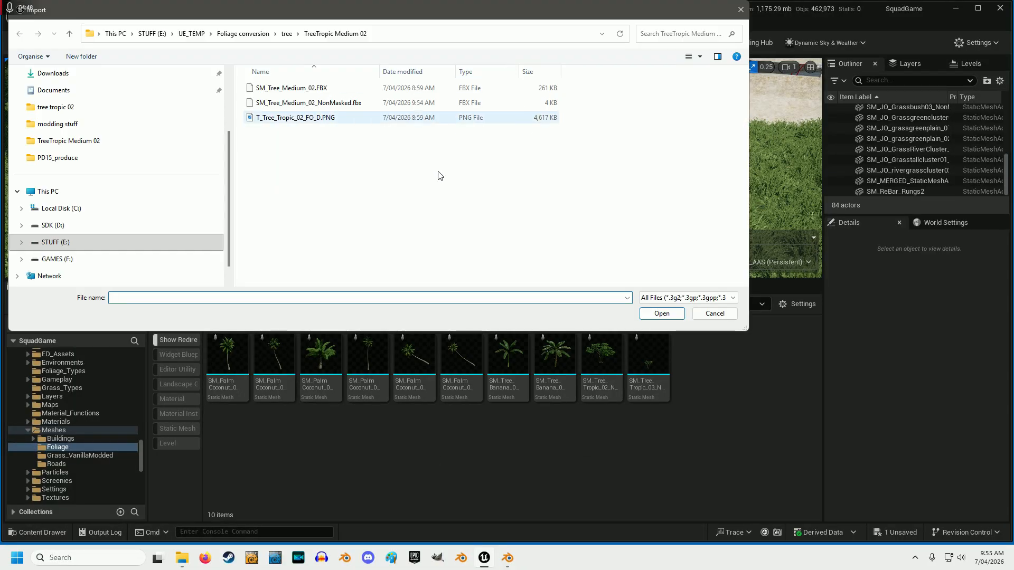
left_click(306, 104)
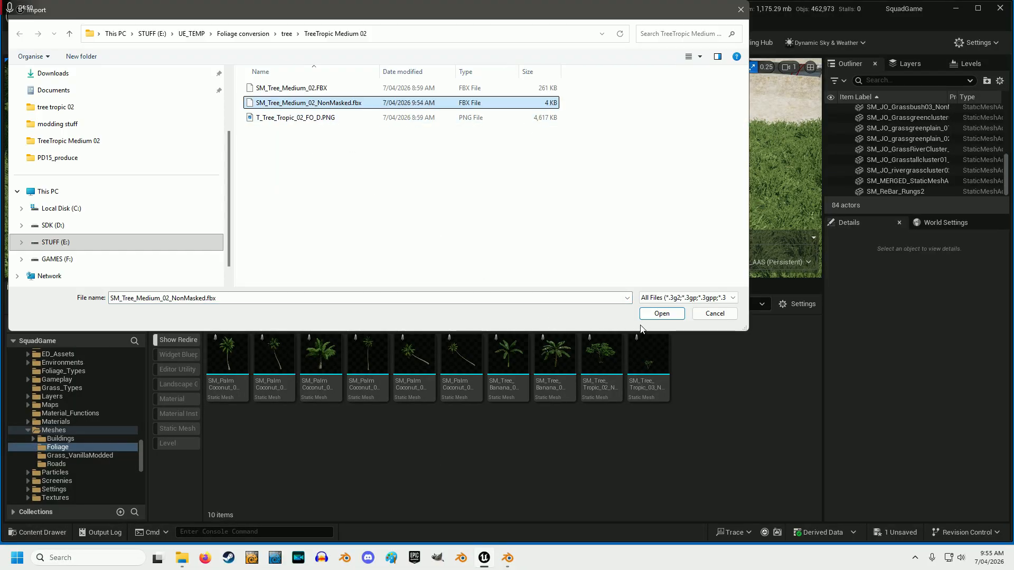
left_click(657, 315)
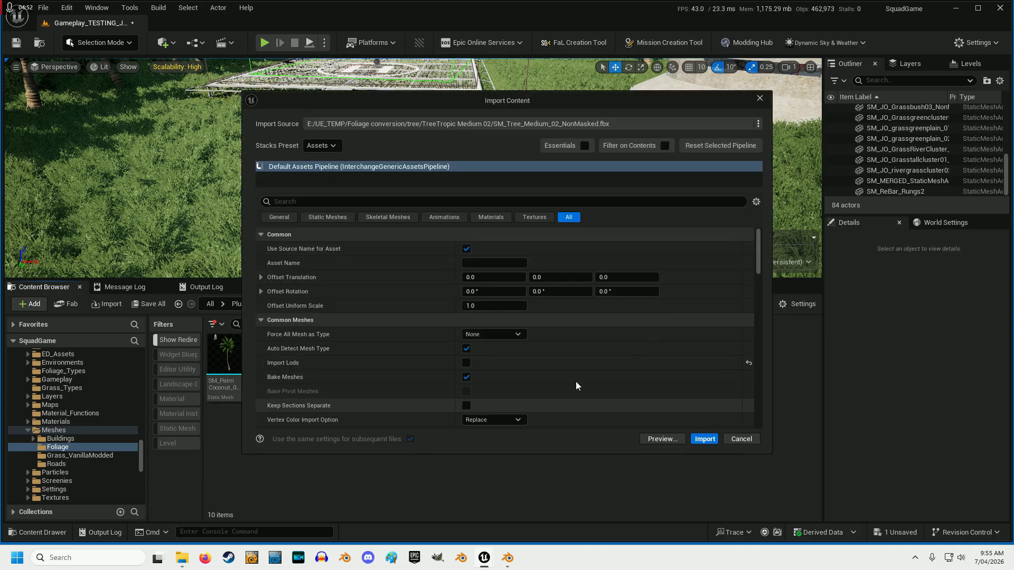
- In the static mesh import settings, enable Import Collisions, Import Collisions According To Mesh Name and One Convex Hull Per UCX
left_click(332, 218)
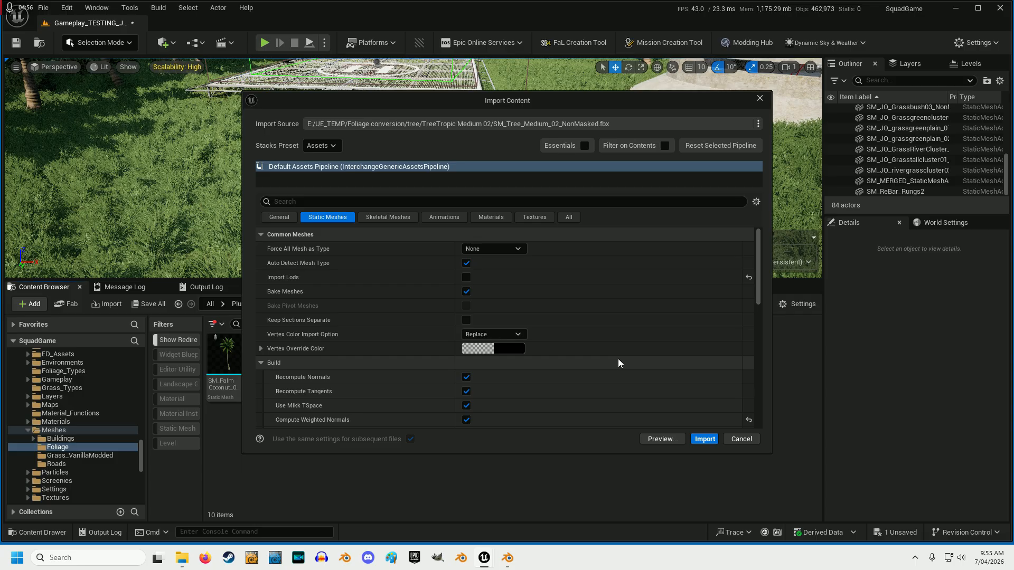
scroll(618, 359, "down", 10)
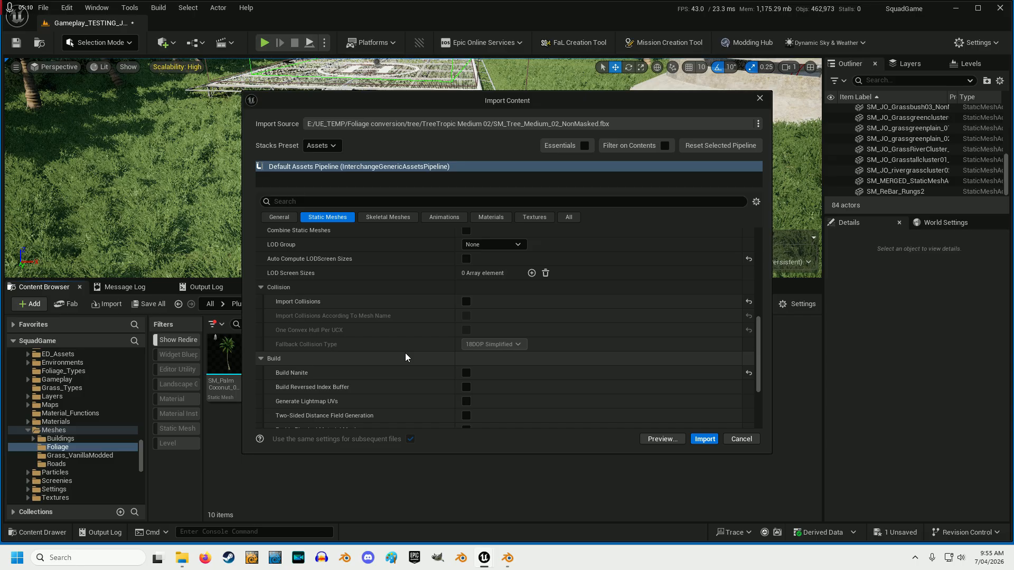
mouse_move(317, 305)
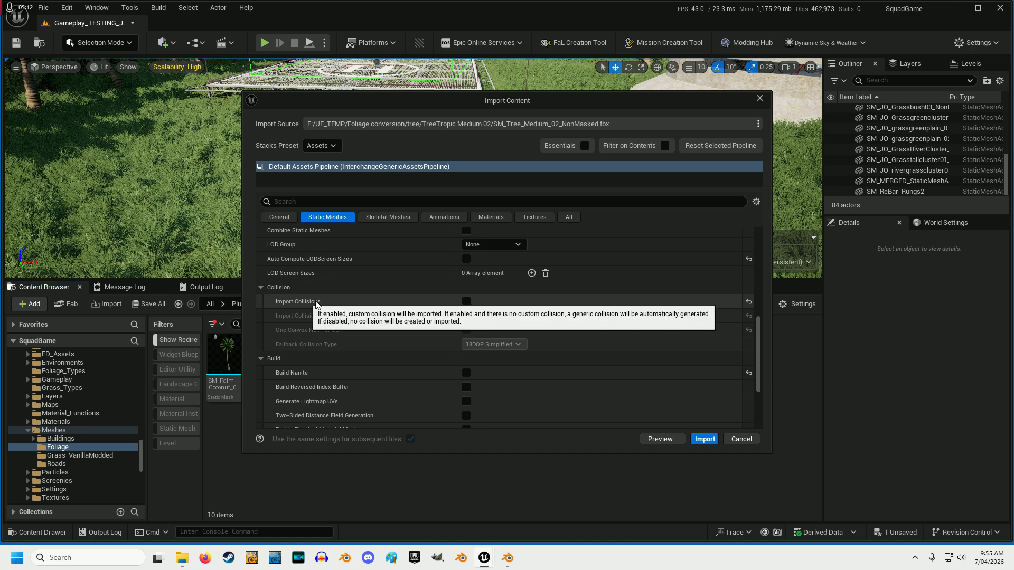
left_click(466, 302)
left_click(466, 330)
left_click(466, 301)
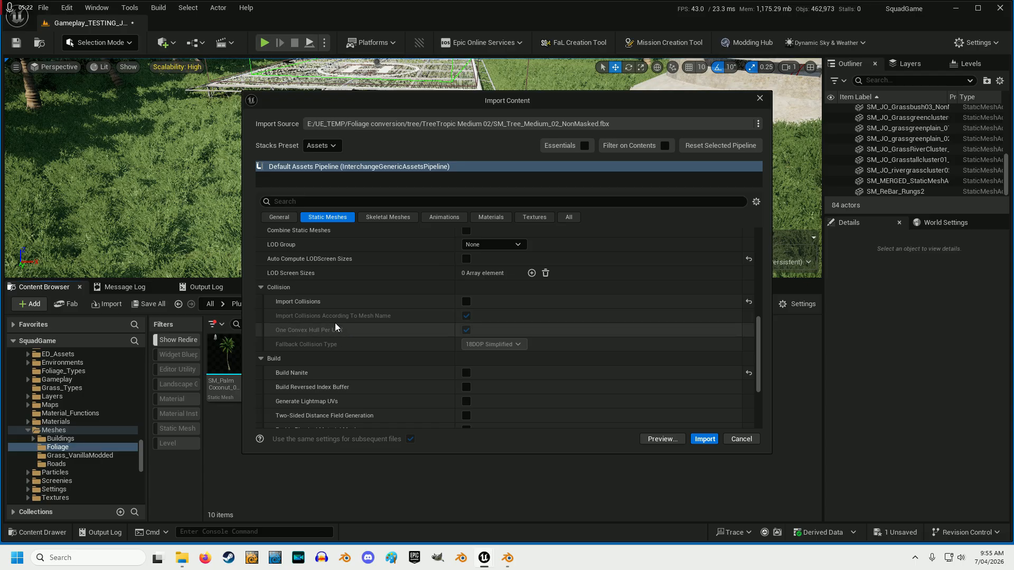
left_click(467, 304)
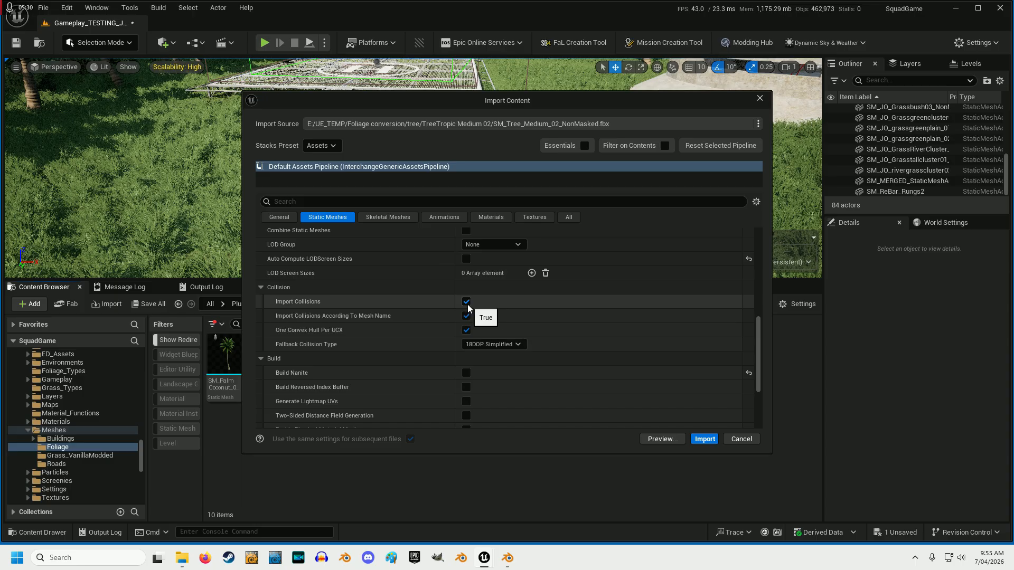
- Disable Import Collisions According To Mesh Name and Import Collisions, and try to import SM_Tree_Medium_02_NonMasked.fbx into the Foliage folder
left_click(466, 316)
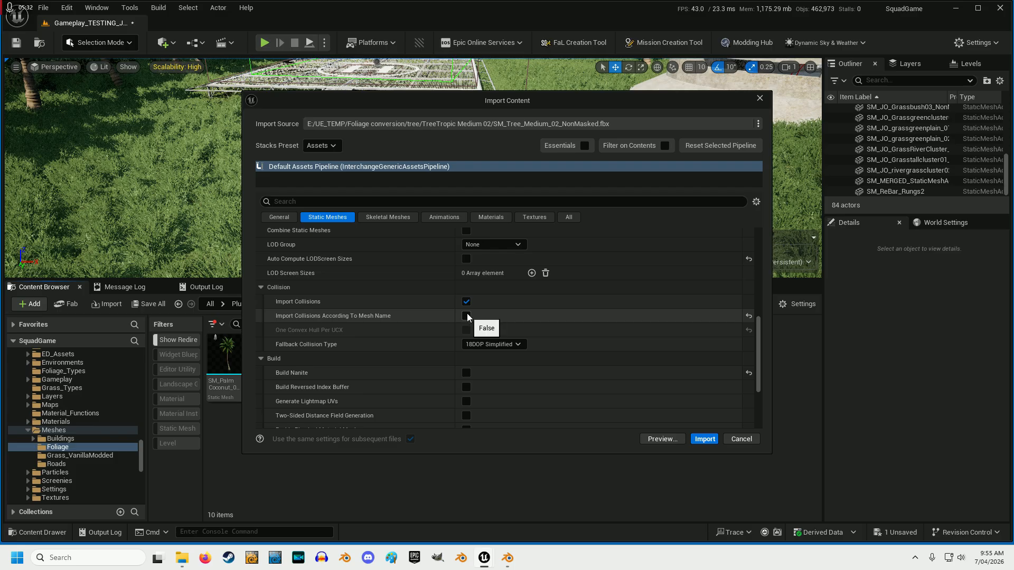
left_click(467, 303)
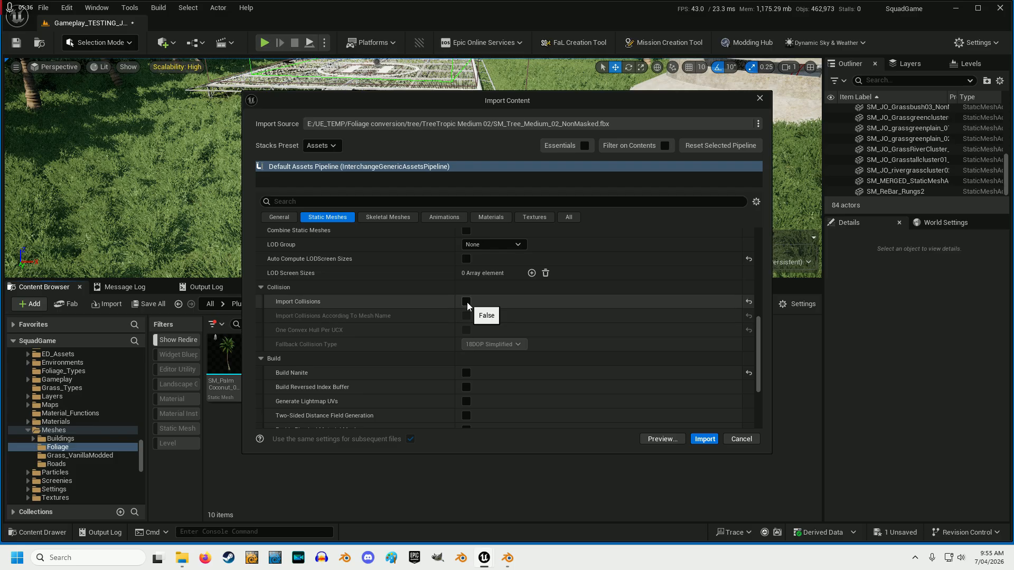
scroll(588, 402, "up", 5)
scroll(588, 405, "down", 8)
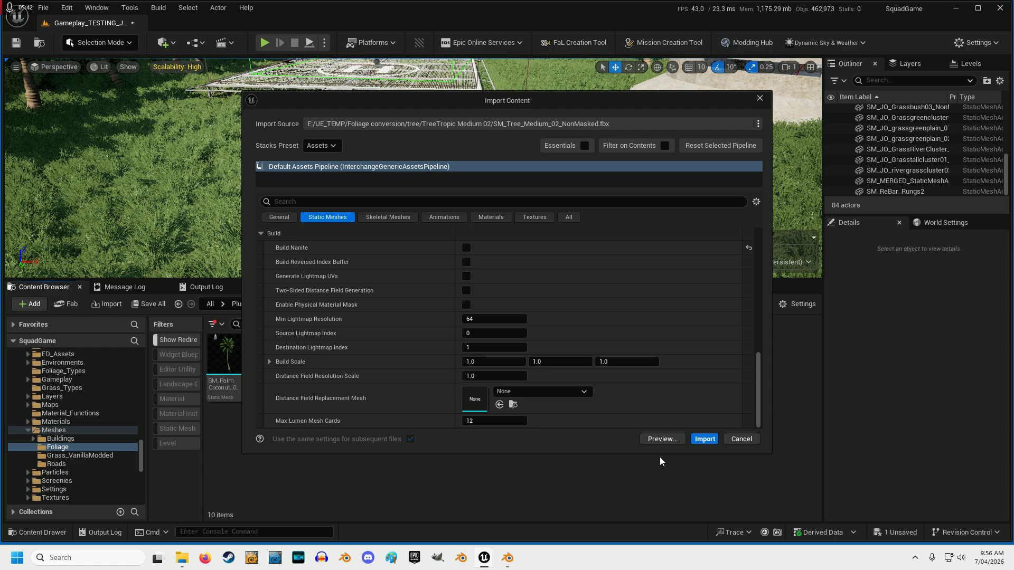
left_click(705, 439)
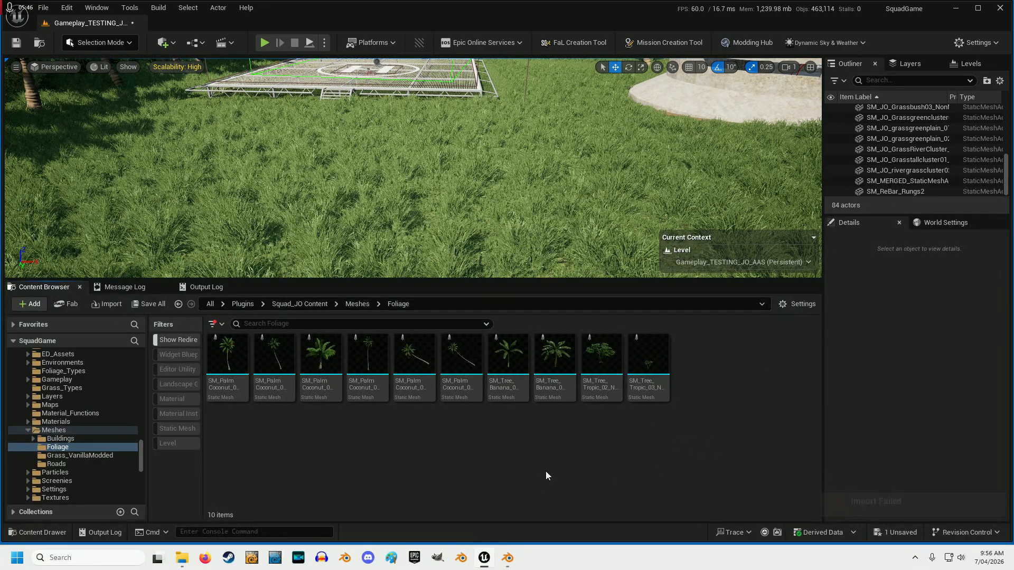
right_click(470, 455)
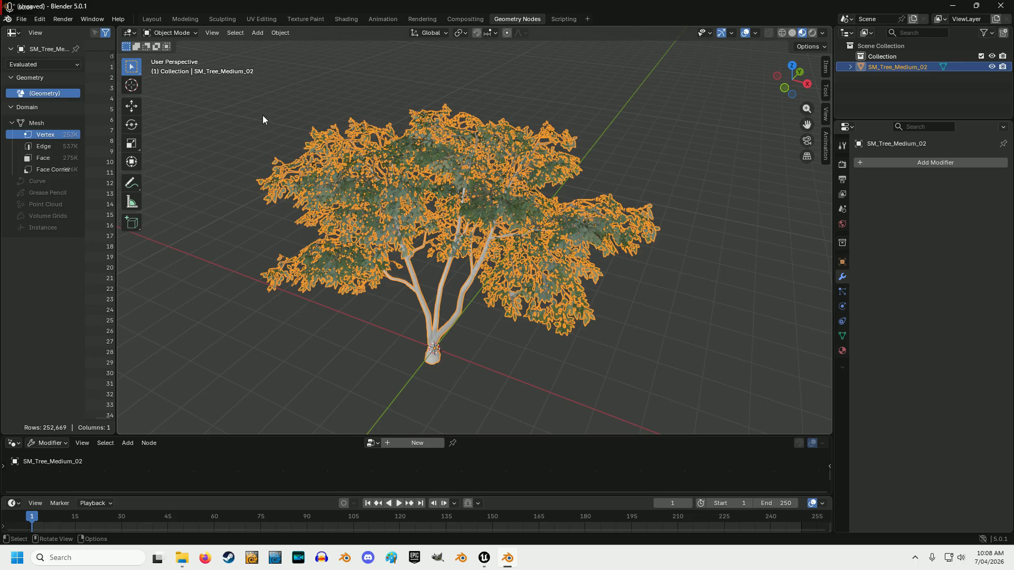
- In Blender, clean up SM_Tree_Medium_02 in Edit Mode by deleting loose vertices and edges, and return to Object Mode
left_click(179, 32)
left_click(173, 56)
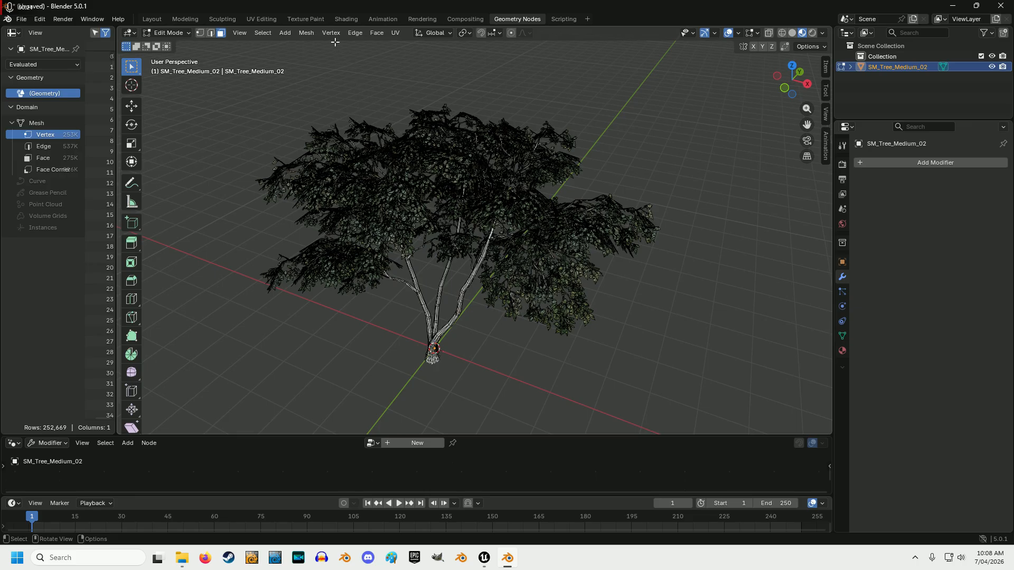
left_click(306, 33)
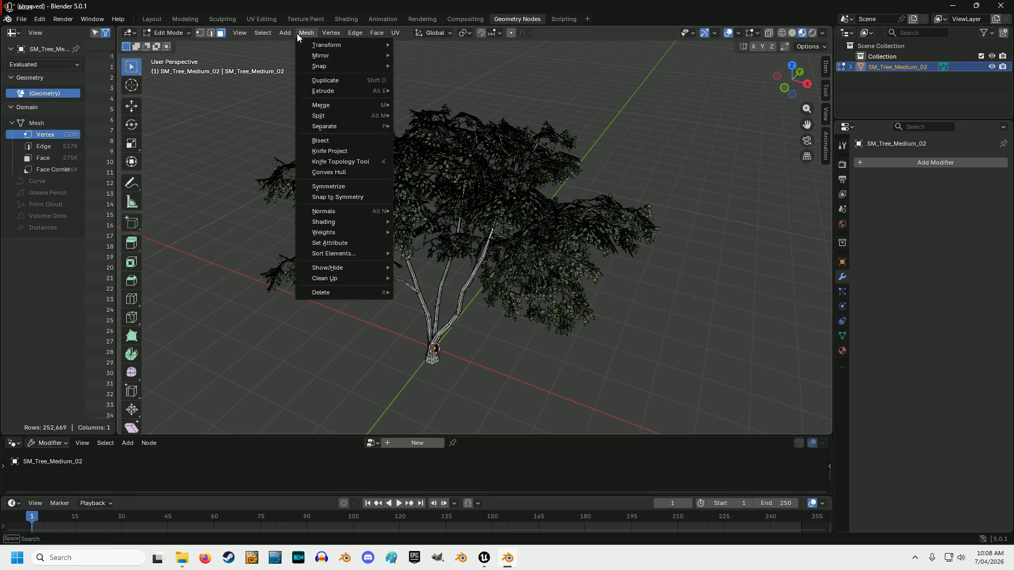
left_click(307, 34)
mouse_move(335, 277)
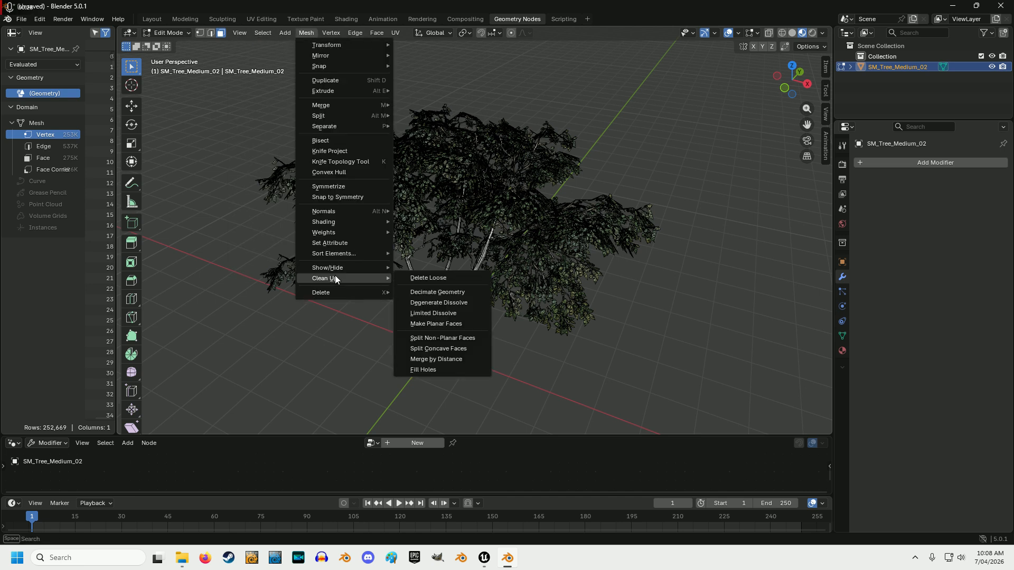
left_click(423, 278)
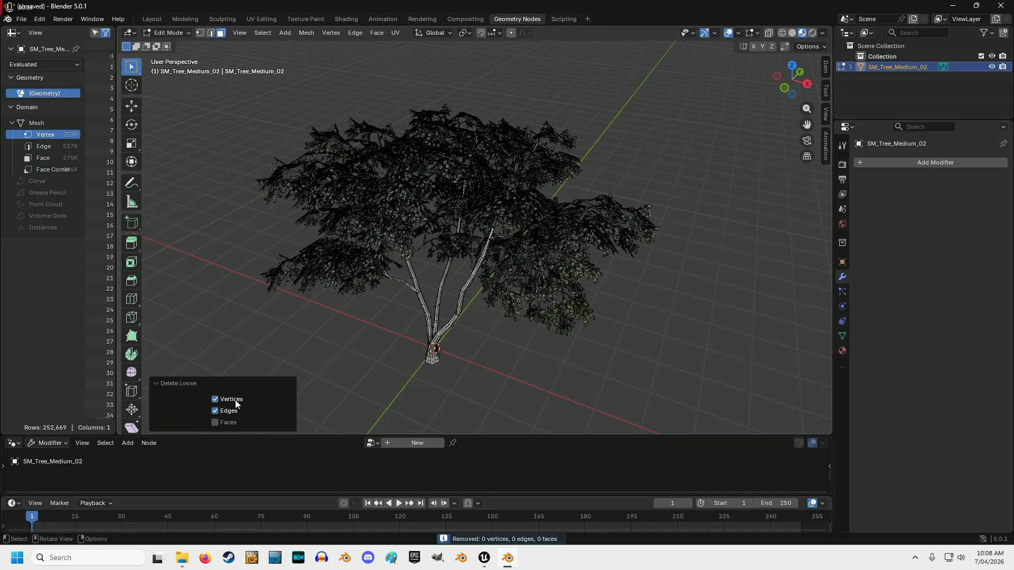
left_click(352, 408)
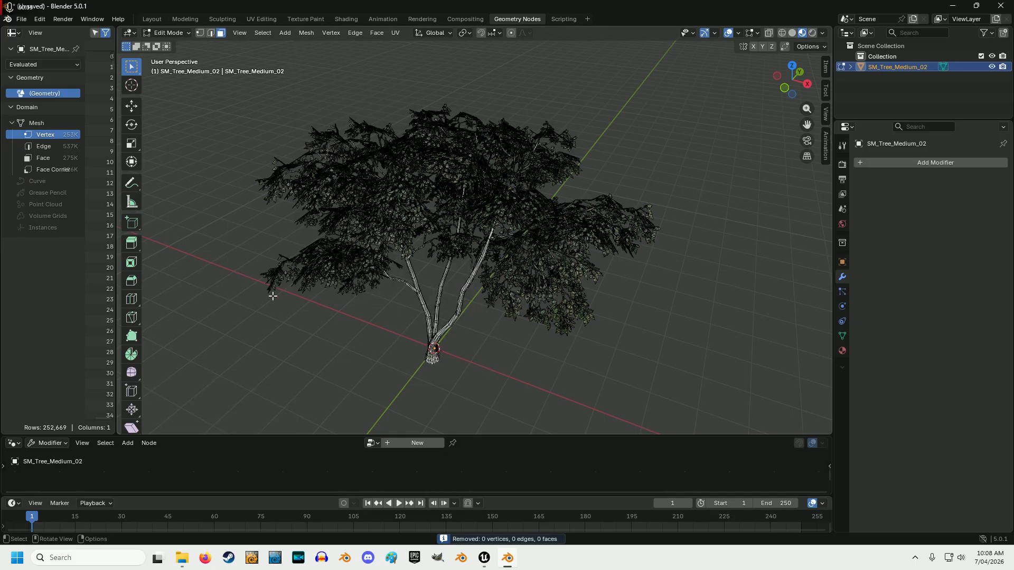
scroll(425, 260, "up", 8)
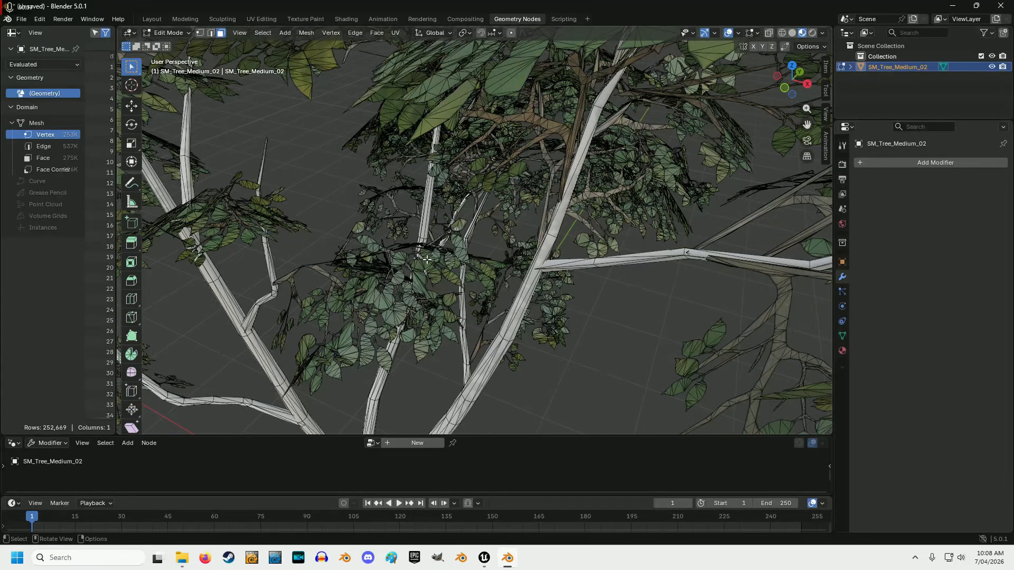
scroll(427, 260, "up", 3)
scroll(428, 261, "down", 5)
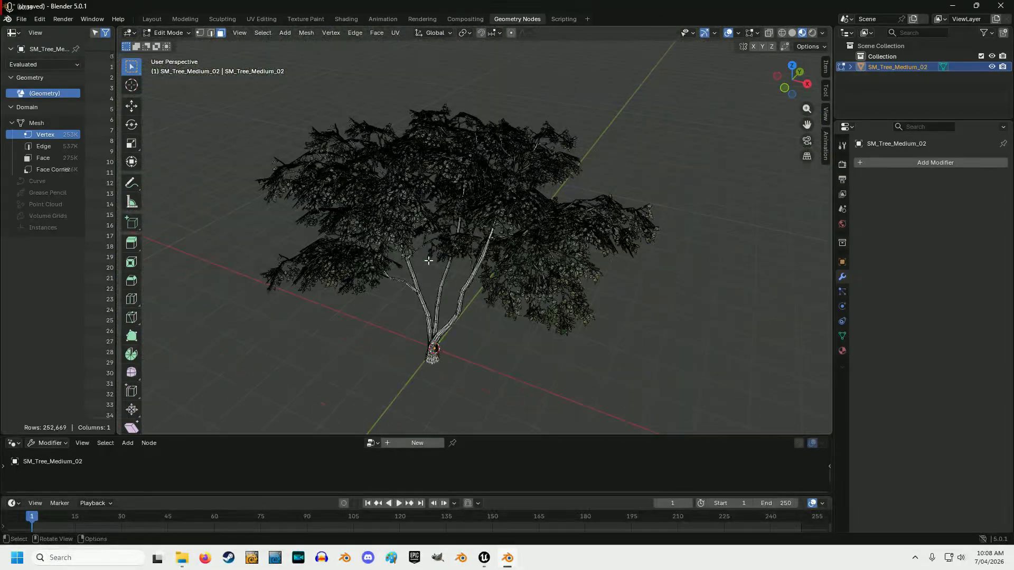
left_click(166, 33)
left_click(169, 43)
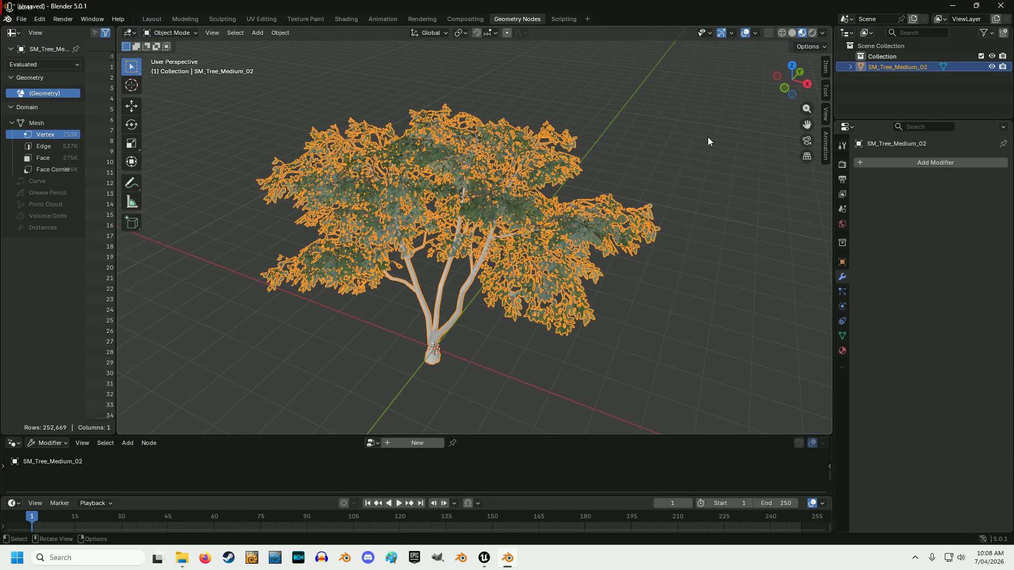
- Export the tree as FBX, limited to selected objects, overwriting SM_Tree_Medium_02_NonMasked.fbx in the TreeTropic Medium 02 folder
left_click(24, 19)
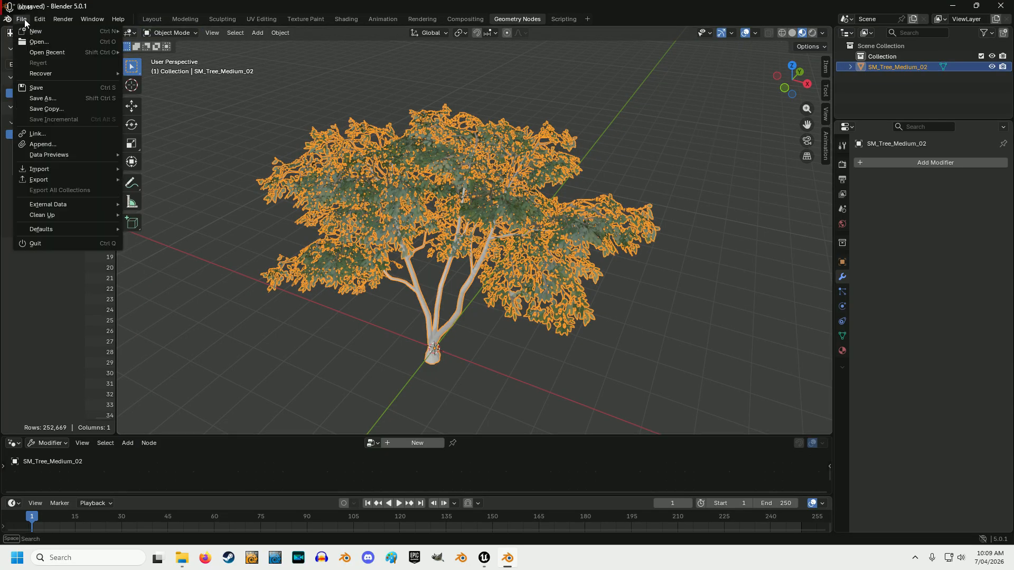
mouse_move(62, 180)
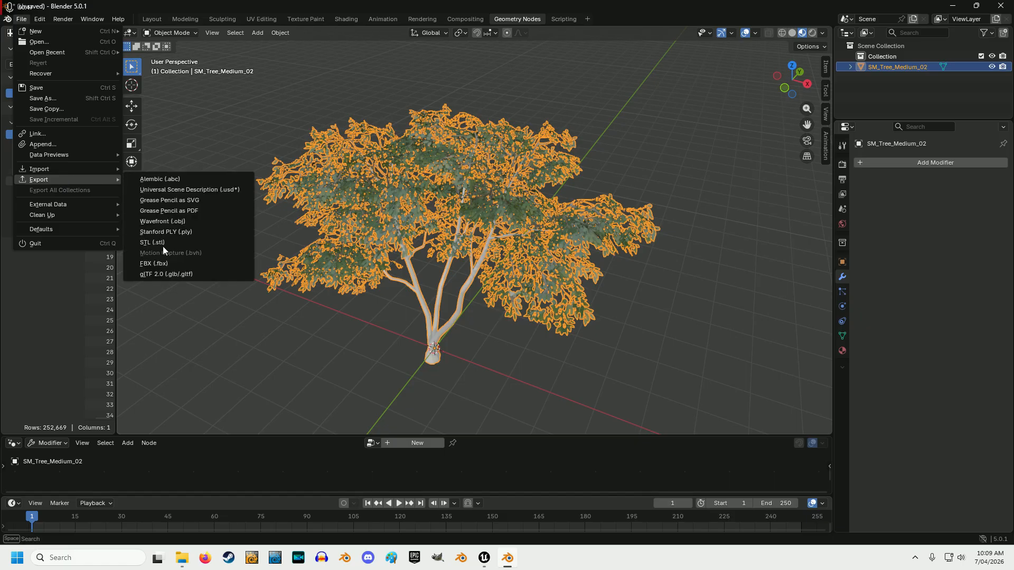
left_click(162, 263)
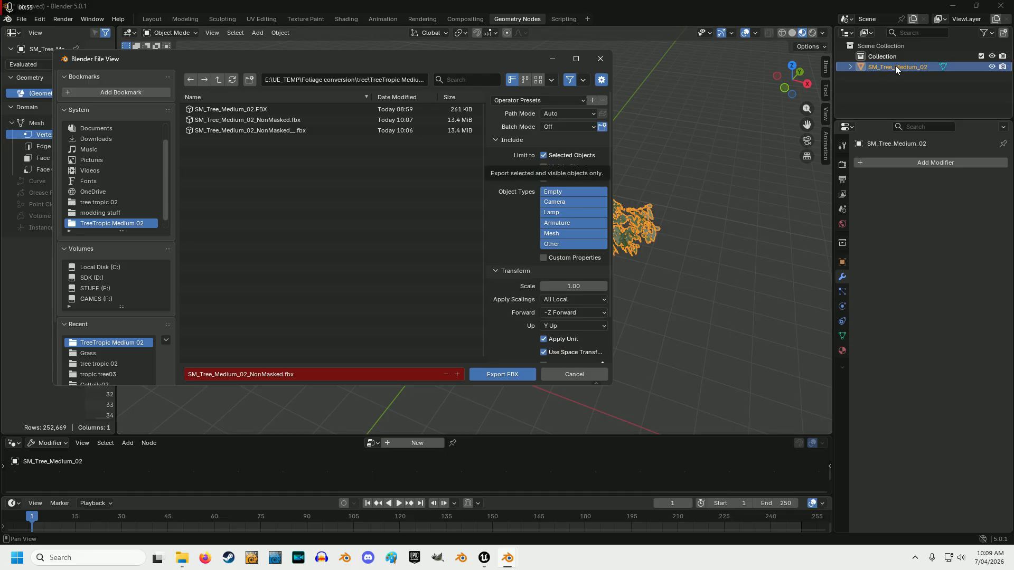
scroll(501, 299, "down", 3)
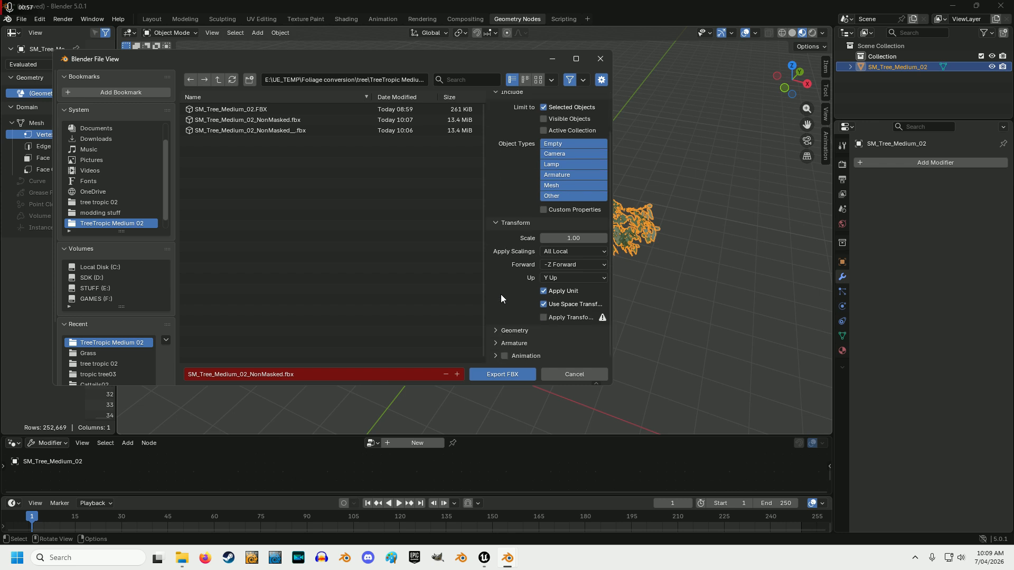
left_click(496, 330)
scroll(511, 305, "down", 6)
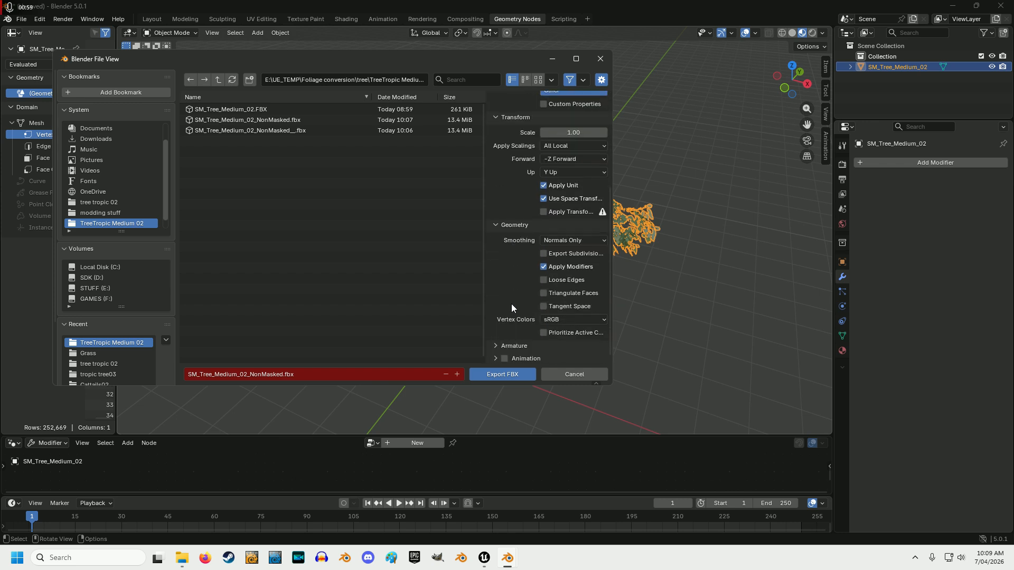
left_click(496, 222)
left_click(496, 343)
scroll(503, 324, "down", 3)
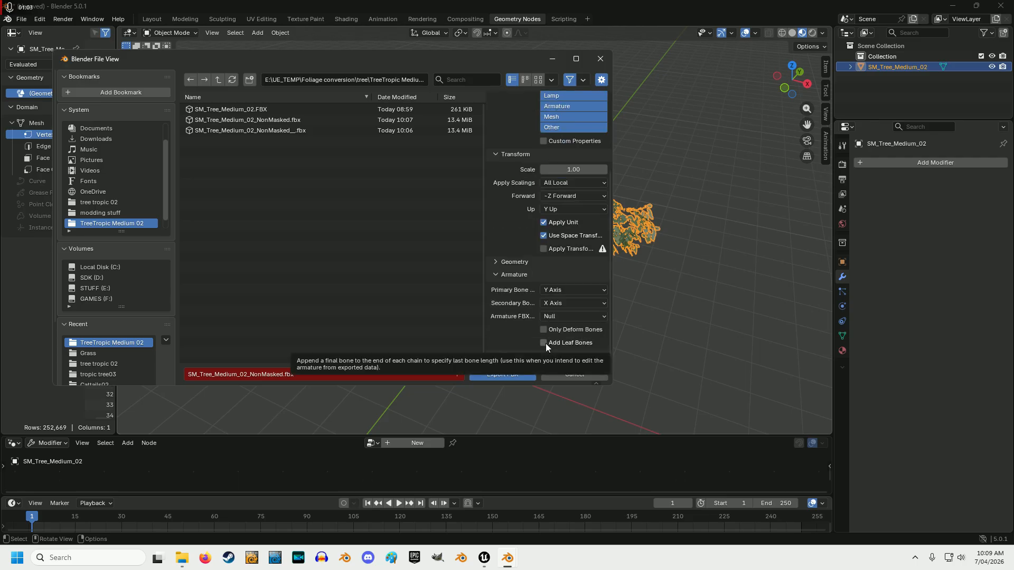
left_click(495, 274)
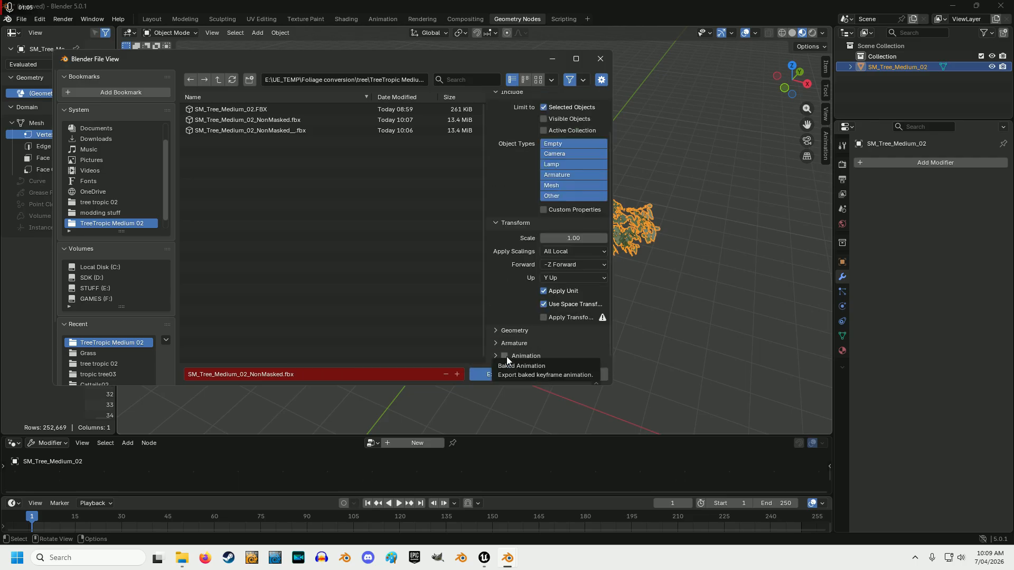
left_click(266, 120)
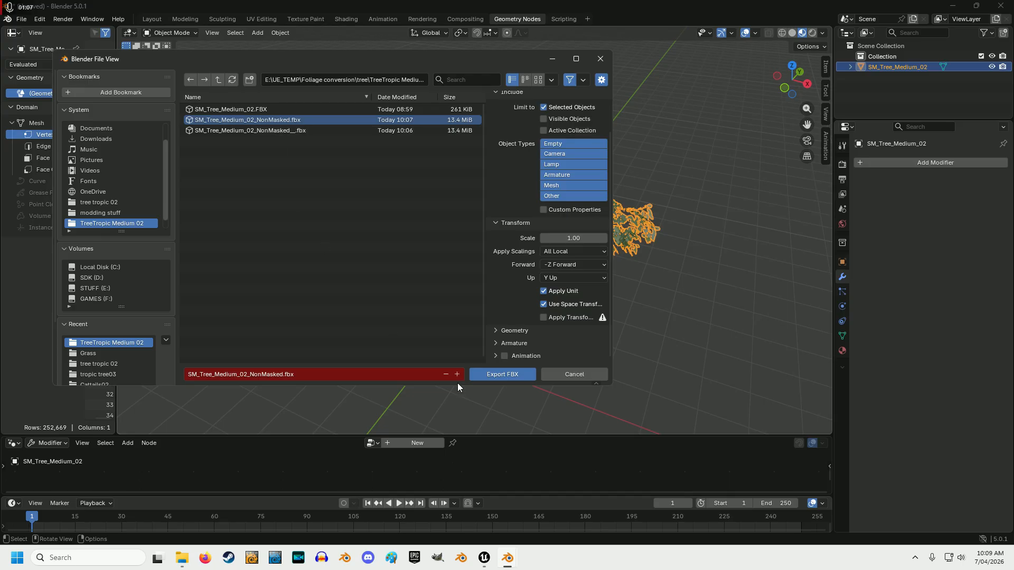
left_click(499, 376)
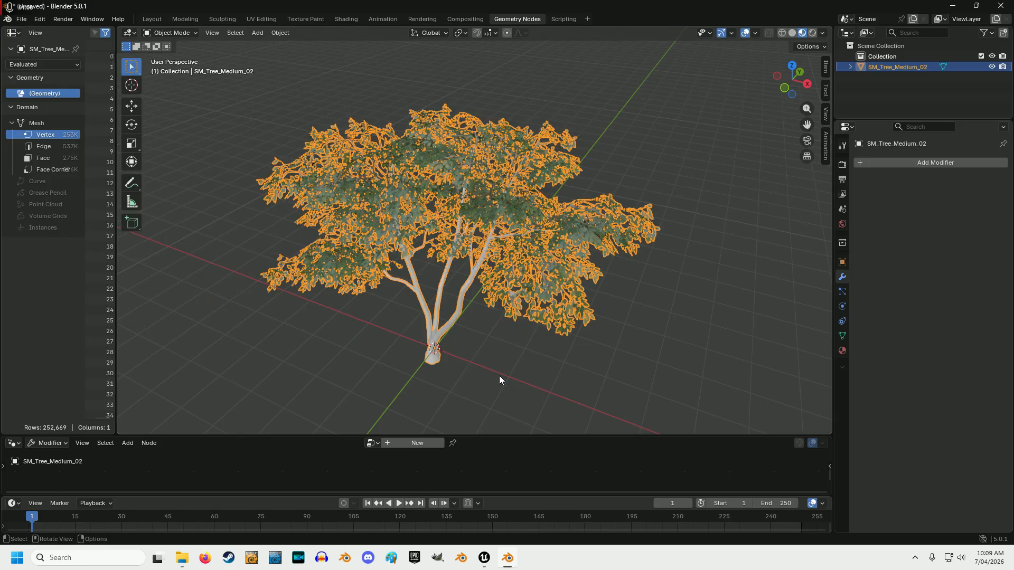
- Switch to the Unreal Editor and import SM_Tree_Medium_02_NonMasked.fbx into the Foliage folder with Import Collisions disabled
left_click(953, 6)
left_click(486, 559)
right_click(448, 458)
left_click(505, 57)
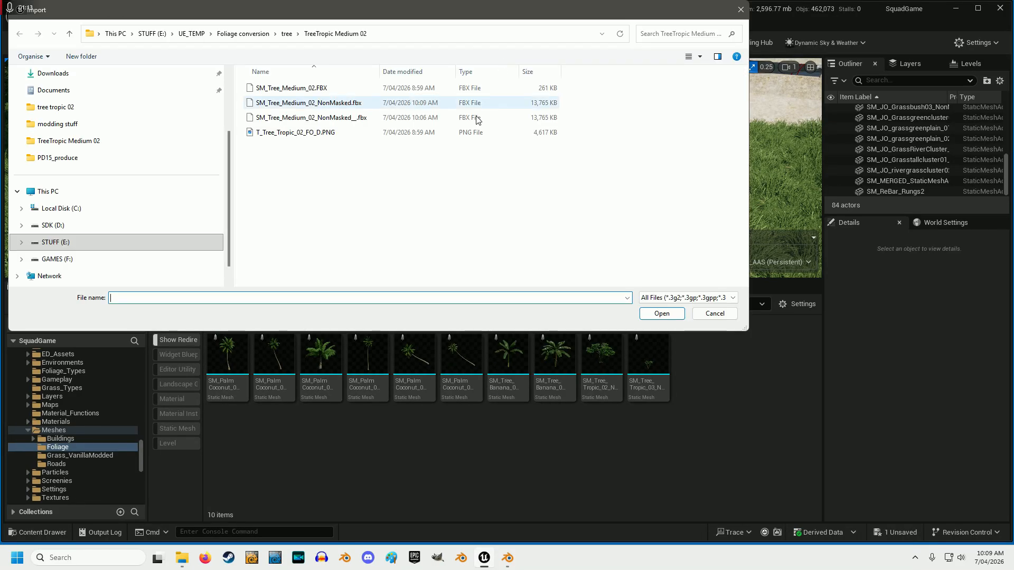
left_click(317, 103)
left_click(661, 313)
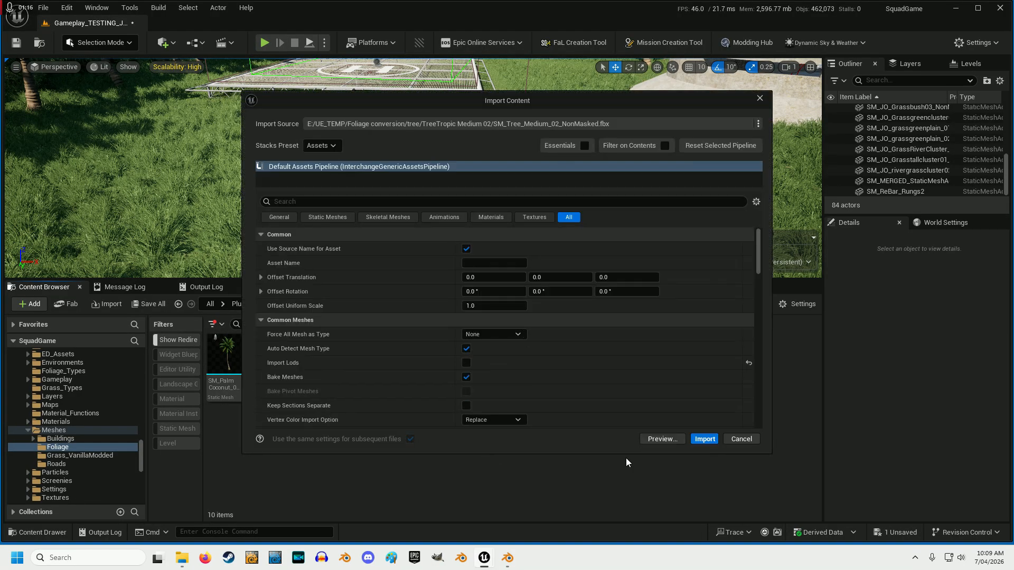
left_click(330, 217)
scroll(524, 369, "down", 10)
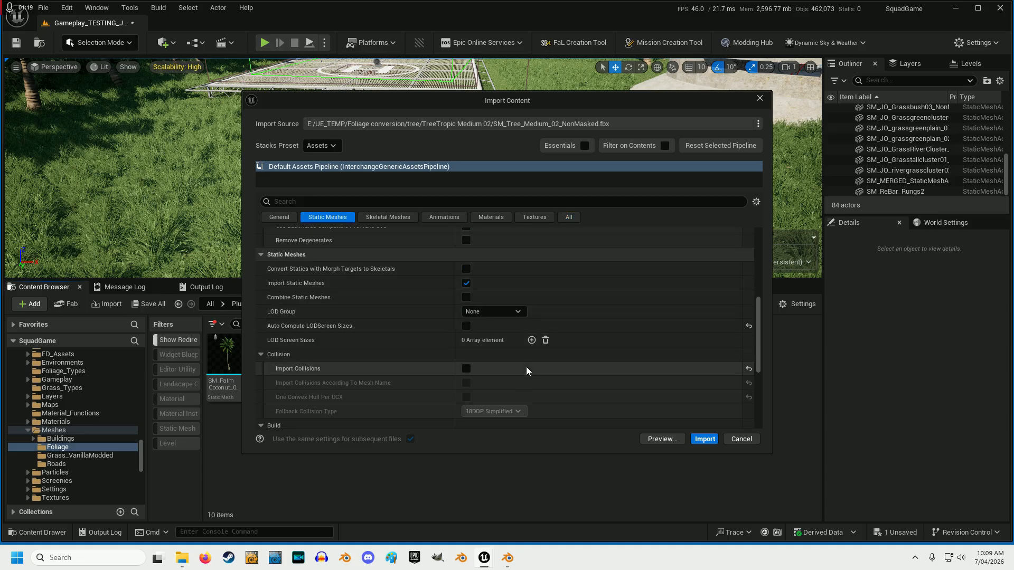
left_click(703, 440)
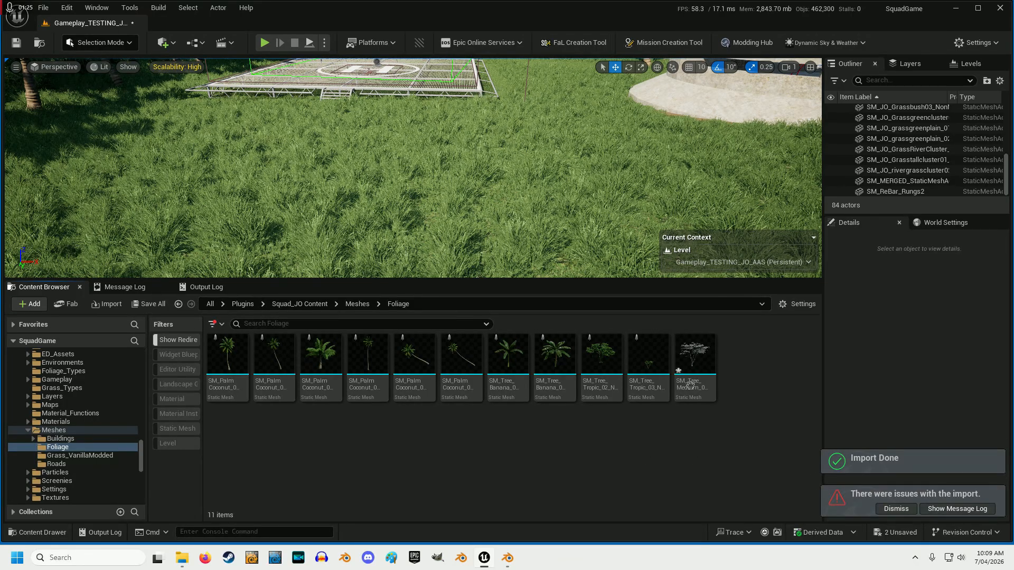
- Place the imported medium tree mesh in the level, on the grass in front of the helipad, and deselect it
left_click_drag(697, 369, 389, 182)
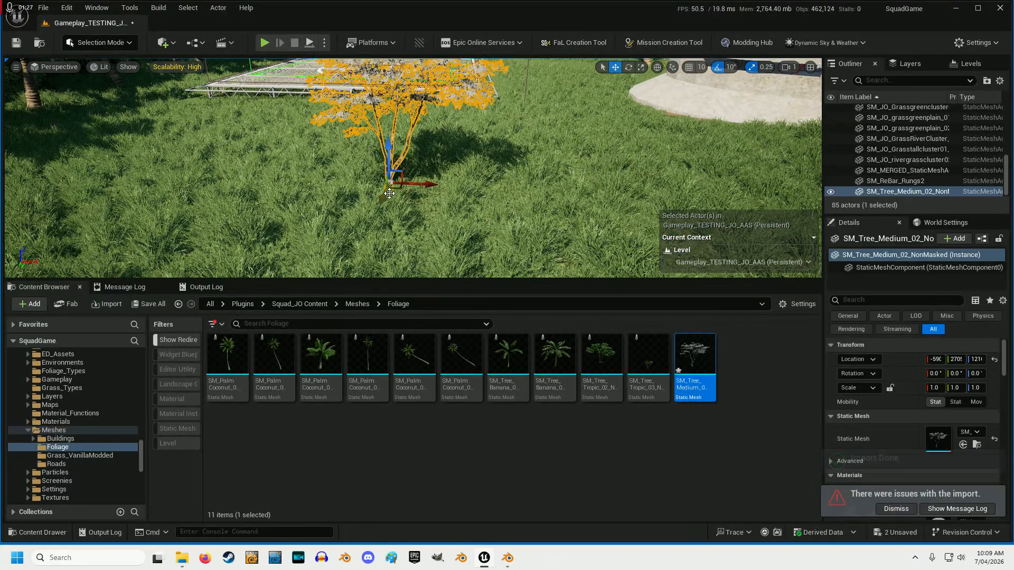
left_click(424, 218)
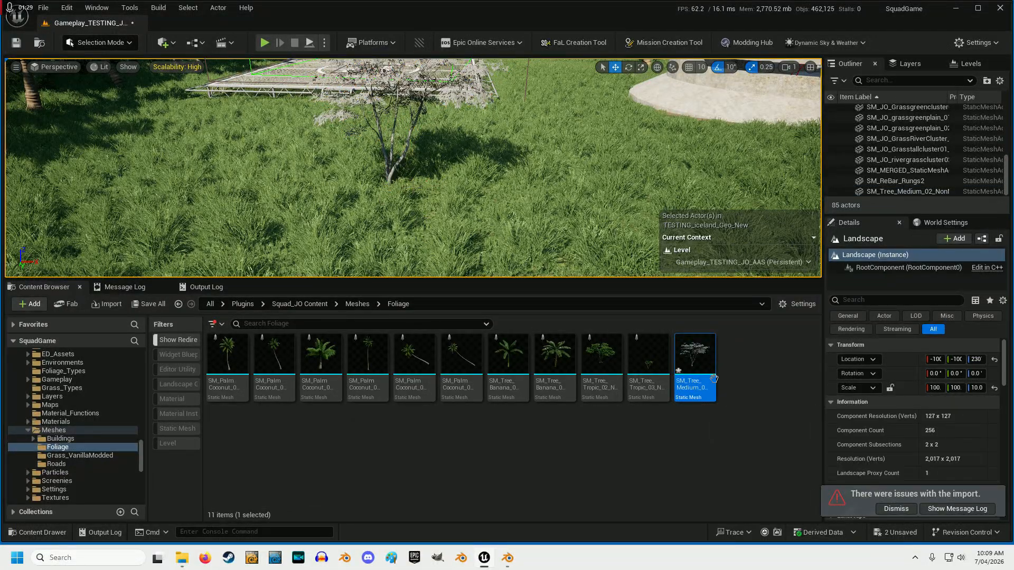
- Assign MI_Tree_Medium_TR to Element 0 and MI_Tree_Medium_FO to Element 1 of the medium tree mesh, and save it
double_click(693, 360)
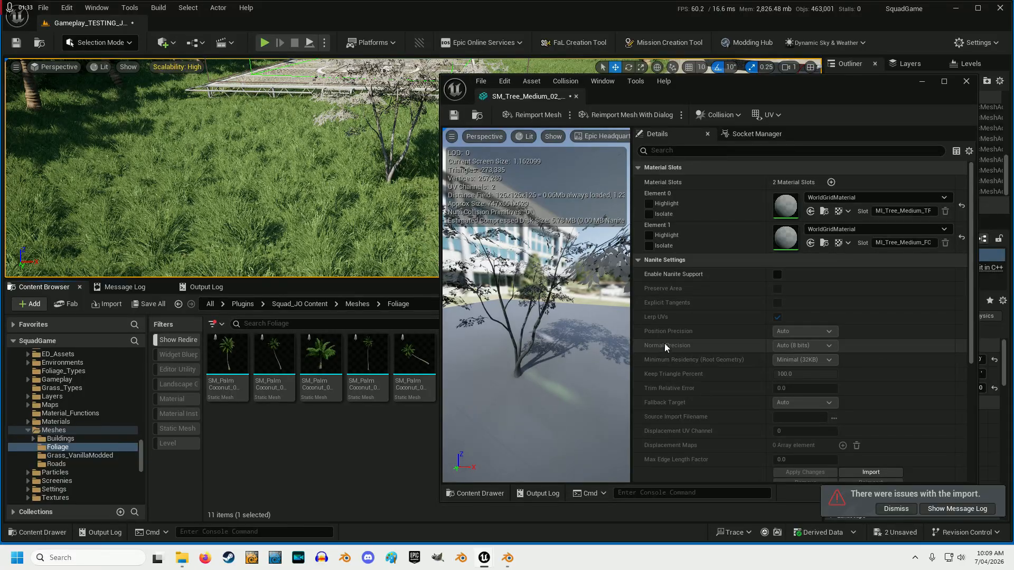
scroll(90, 449, "down", 5)
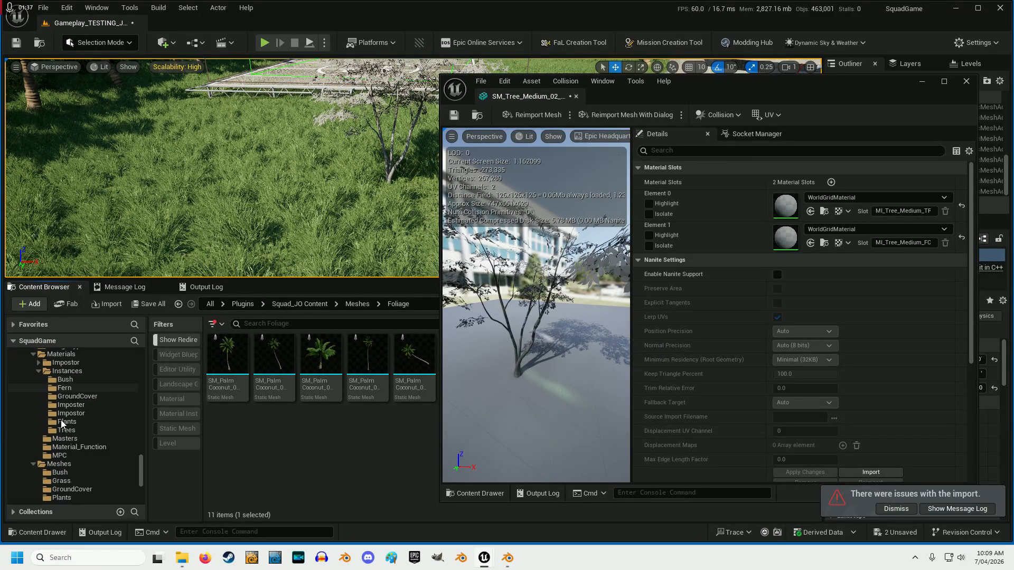
left_click(61, 429)
left_click_drag(436, 499, 433, 322)
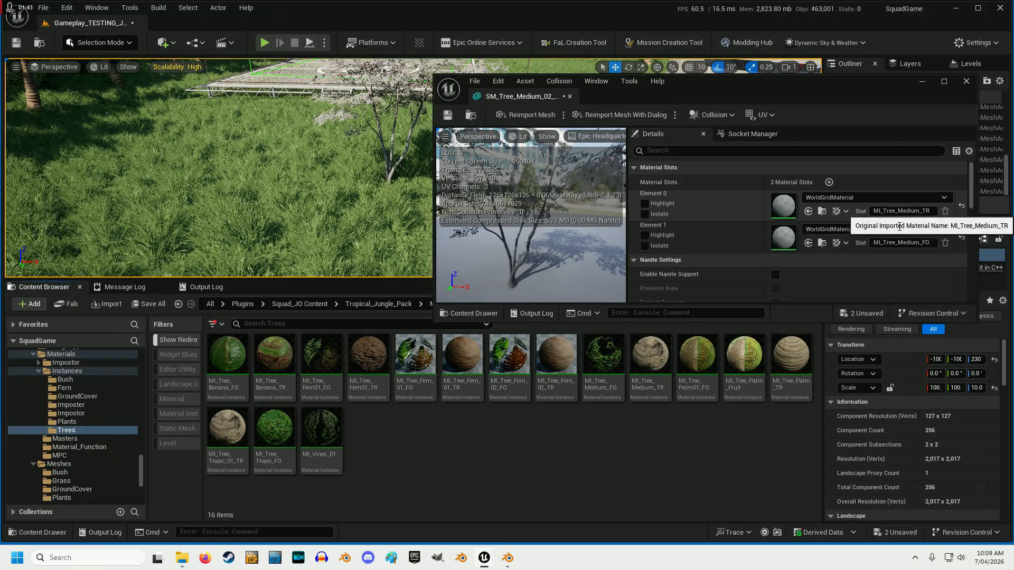
left_click_drag(650, 364, 859, 206)
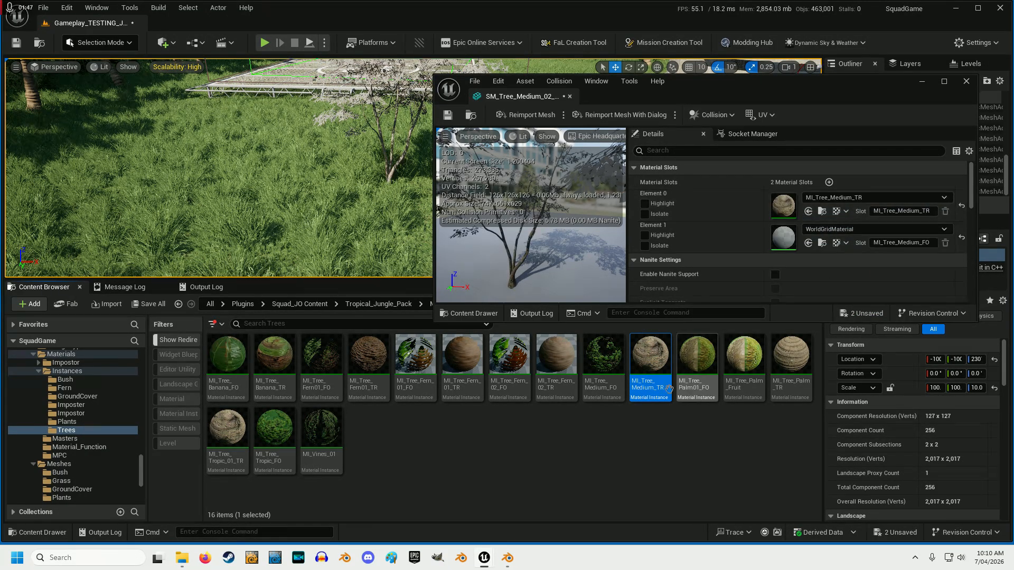
left_click_drag(603, 364, 843, 242)
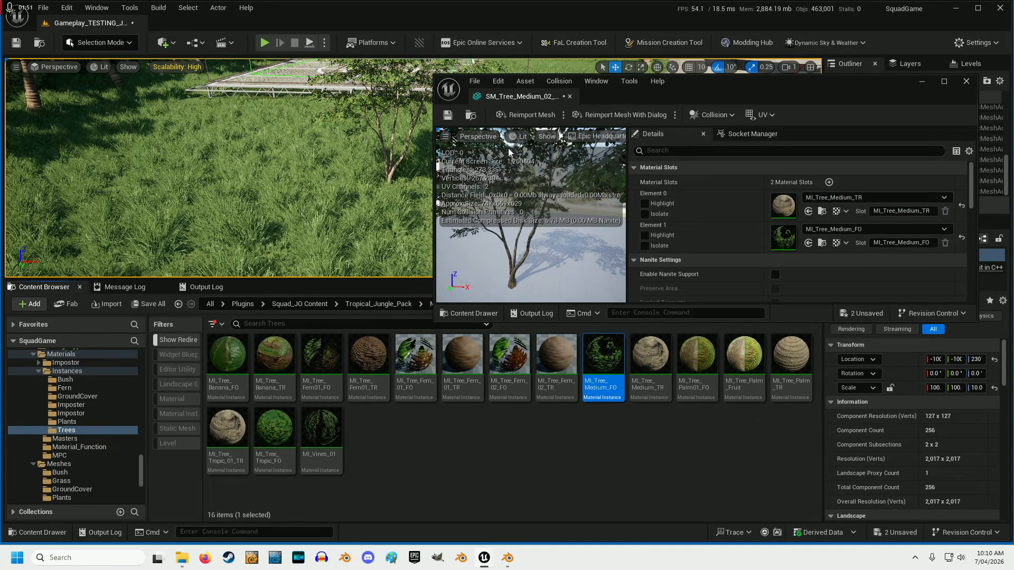
left_click(449, 118)
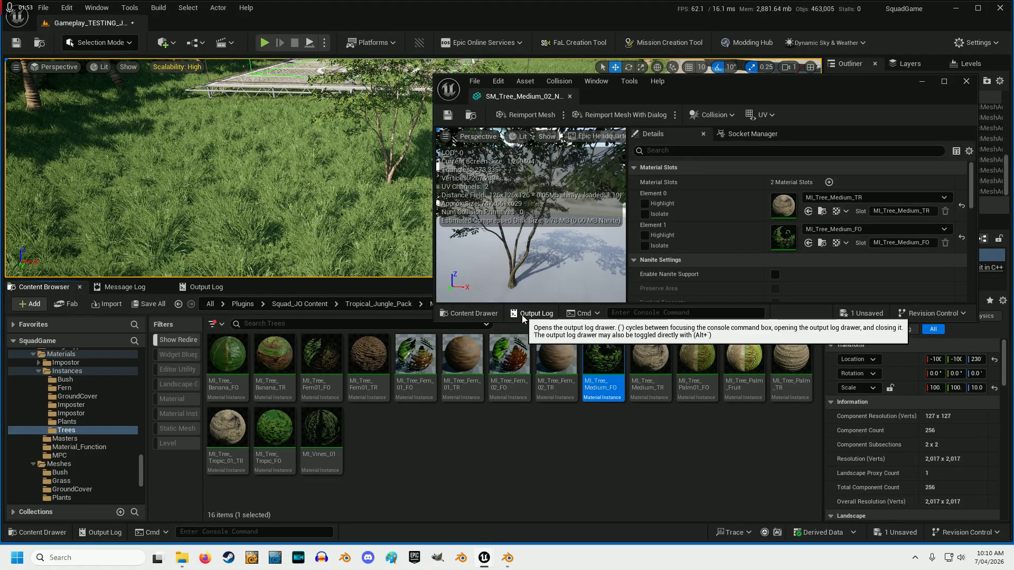
- Enable Is Foliage in the medium tree mesh's foliage settings
left_click_drag(523, 321, 526, 487)
scroll(723, 356, "down", 8)
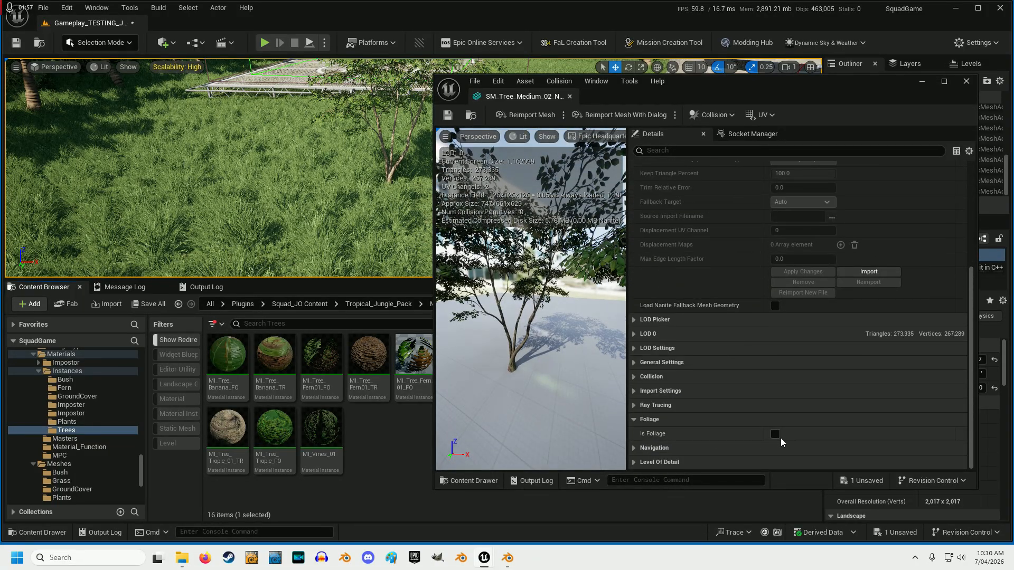
left_click(776, 435)
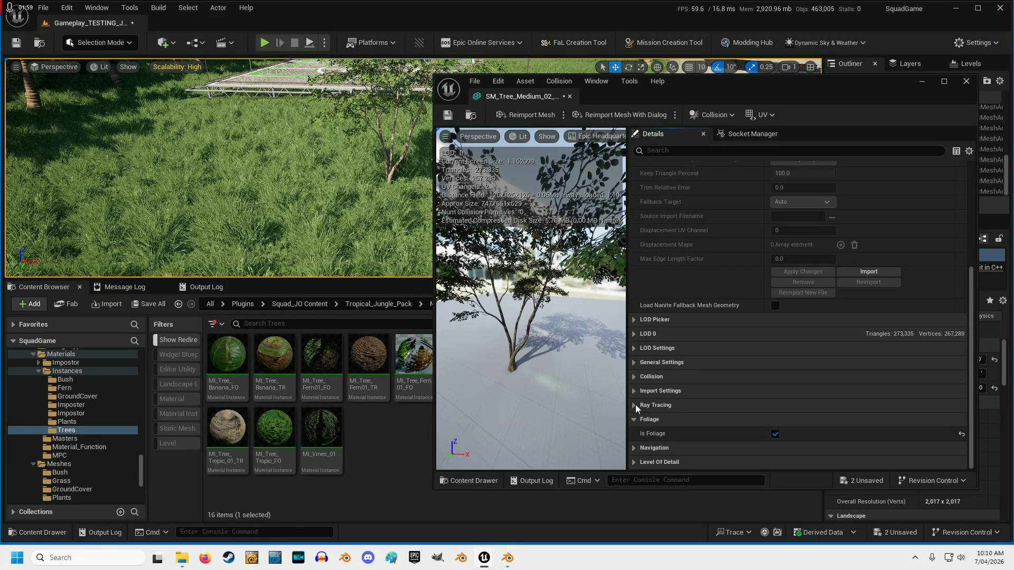
- Set the medium tree mesh's collision preset to NoCollision
left_click(634, 376)
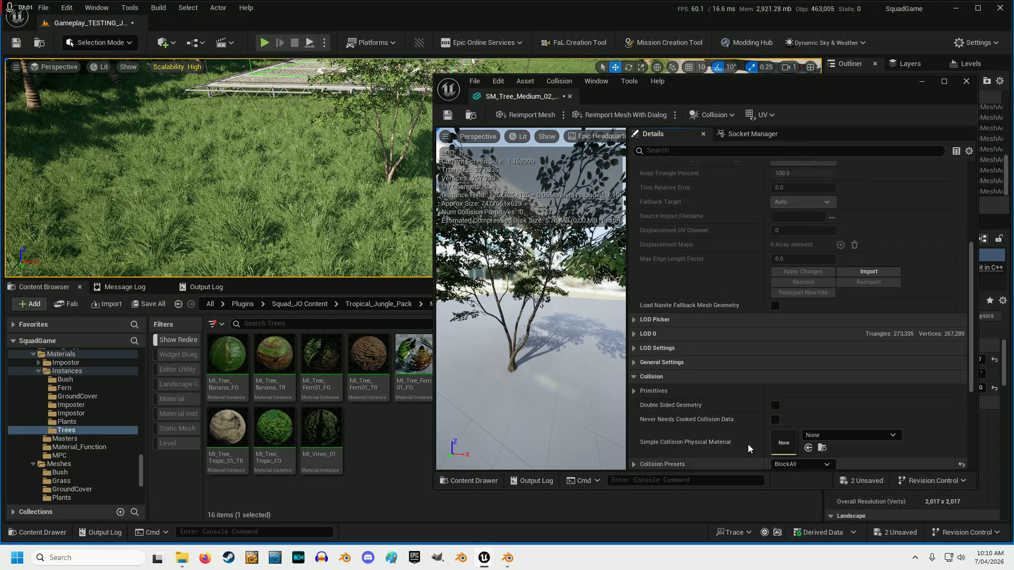
scroll(748, 444, "down", 2)
left_click(782, 415)
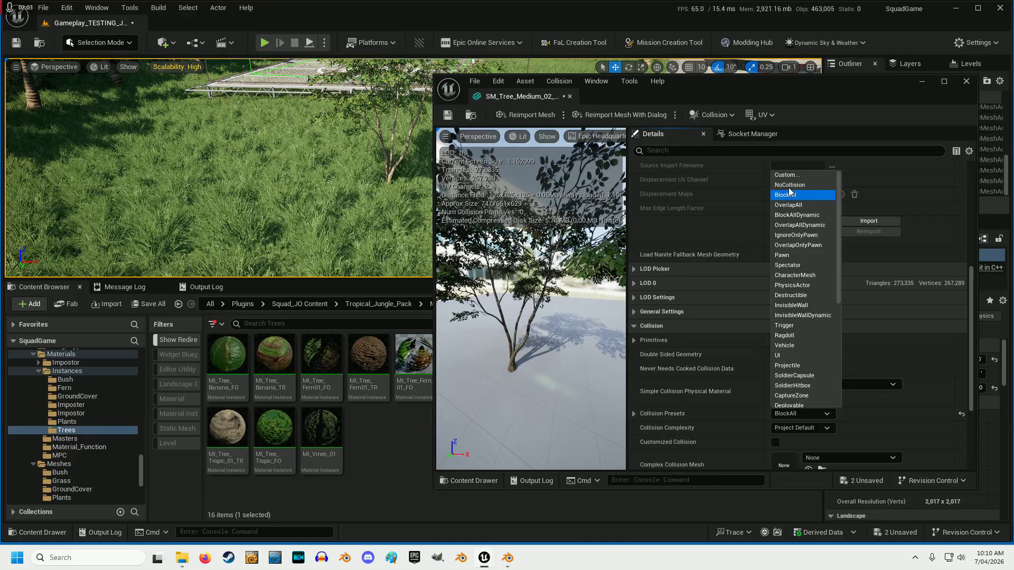
left_click(632, 362)
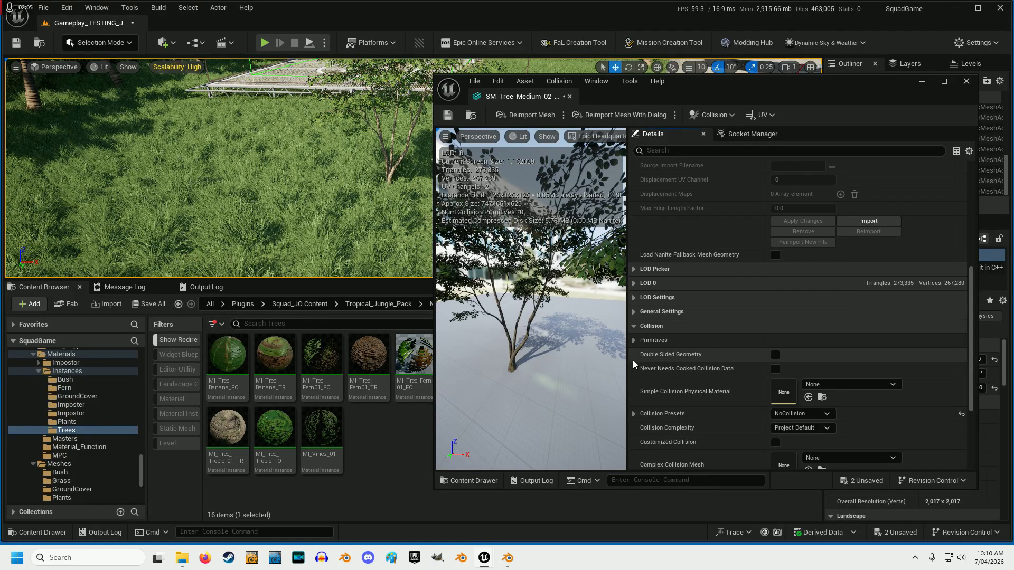
left_click(633, 327)
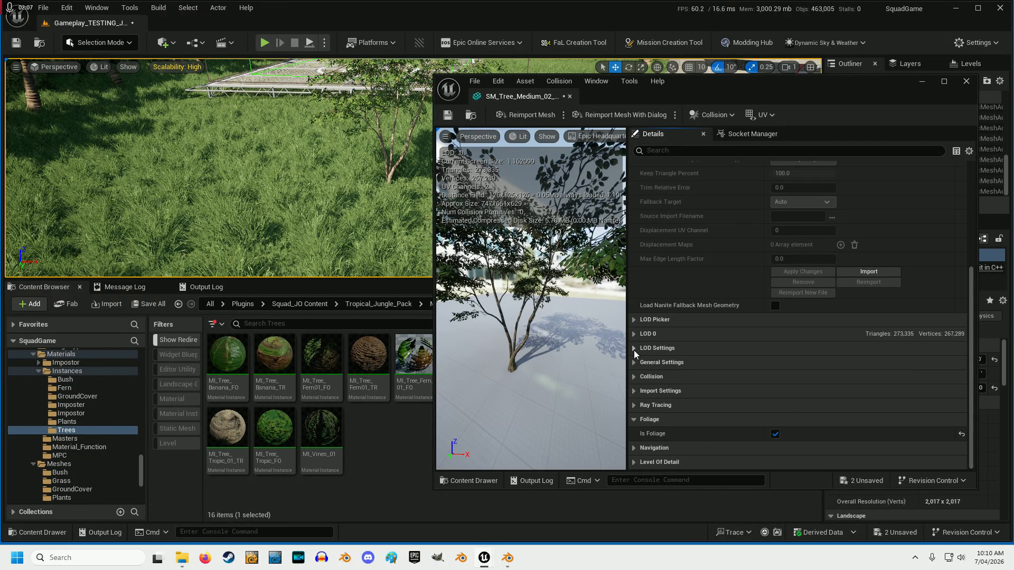
- Set the medium tree mesh's Light Map Resolution to 64 in its general settings
left_click(632, 361)
left_click(792, 377)
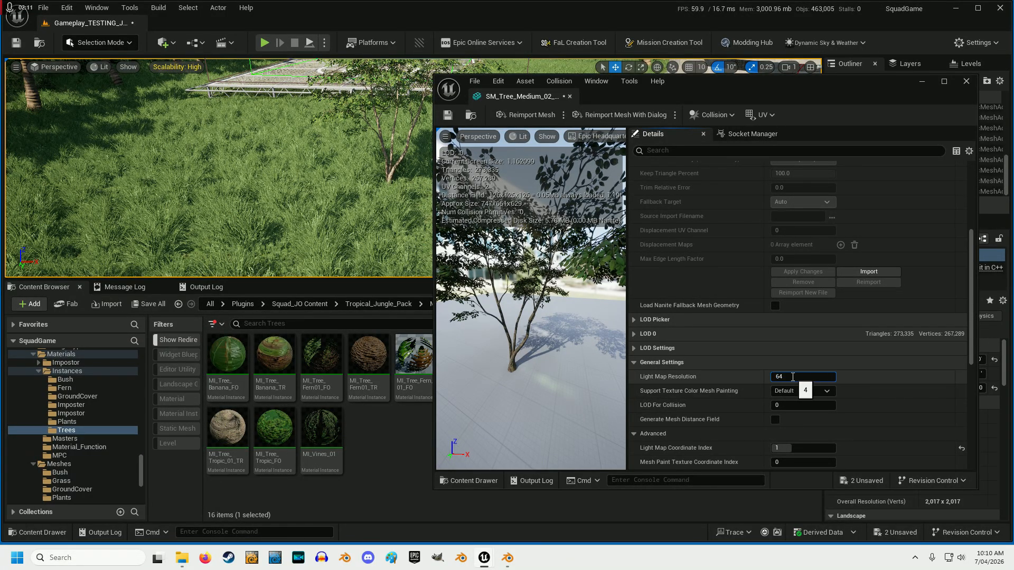
type("64")
key("Return")
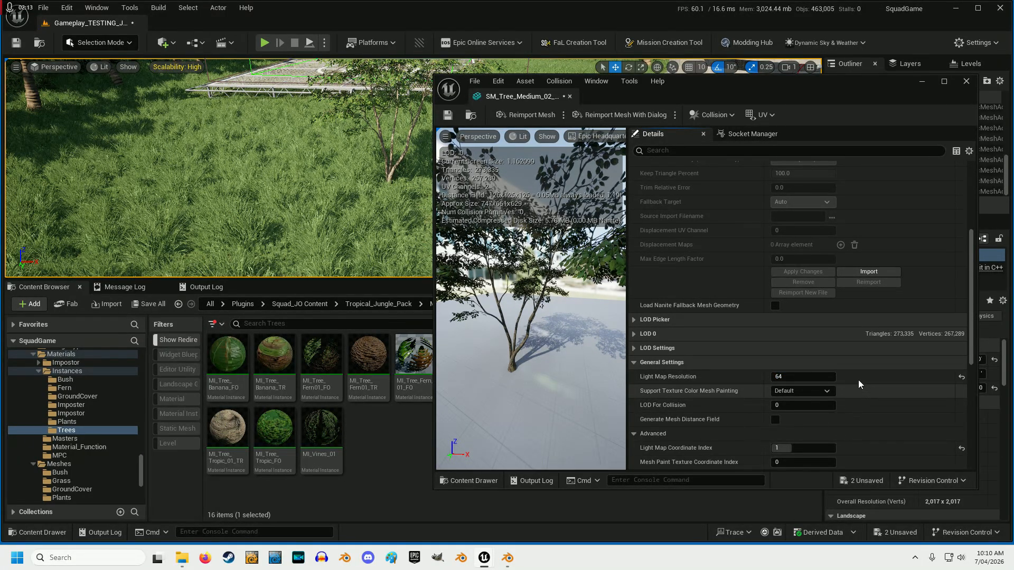
left_click(634, 363)
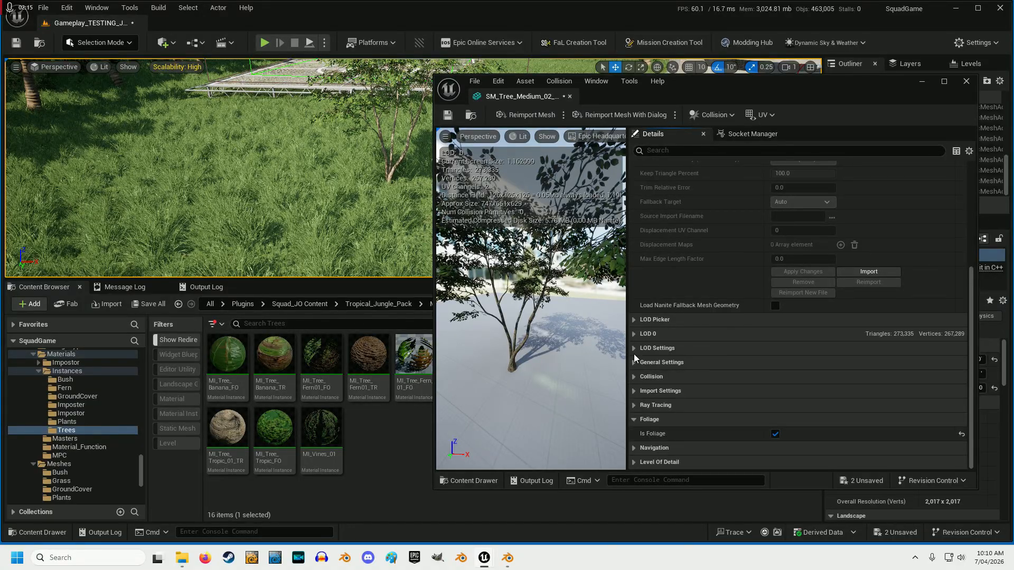
- Enable Nanite support with Preserve Area on the medium tree mesh, apply the changes, and save and close it
left_click(634, 349)
scroll(687, 409, "down", 1)
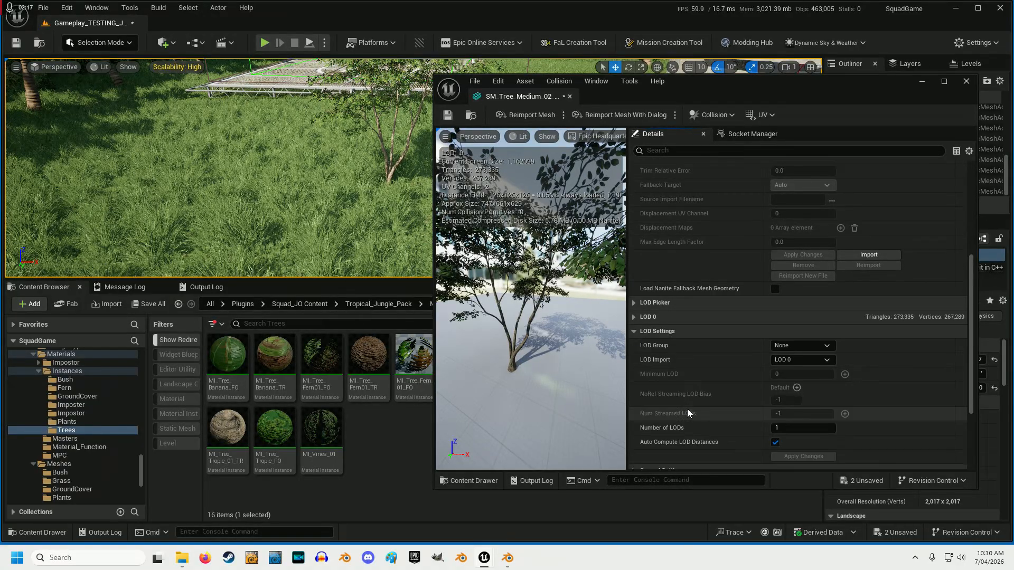
left_click(633, 332)
scroll(730, 313, "up", 8)
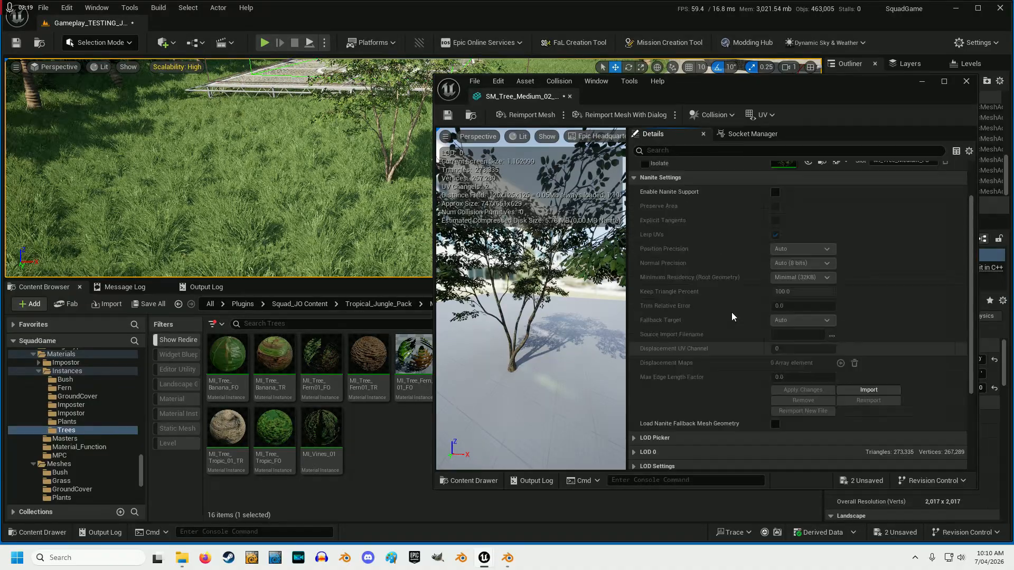
left_click(775, 226)
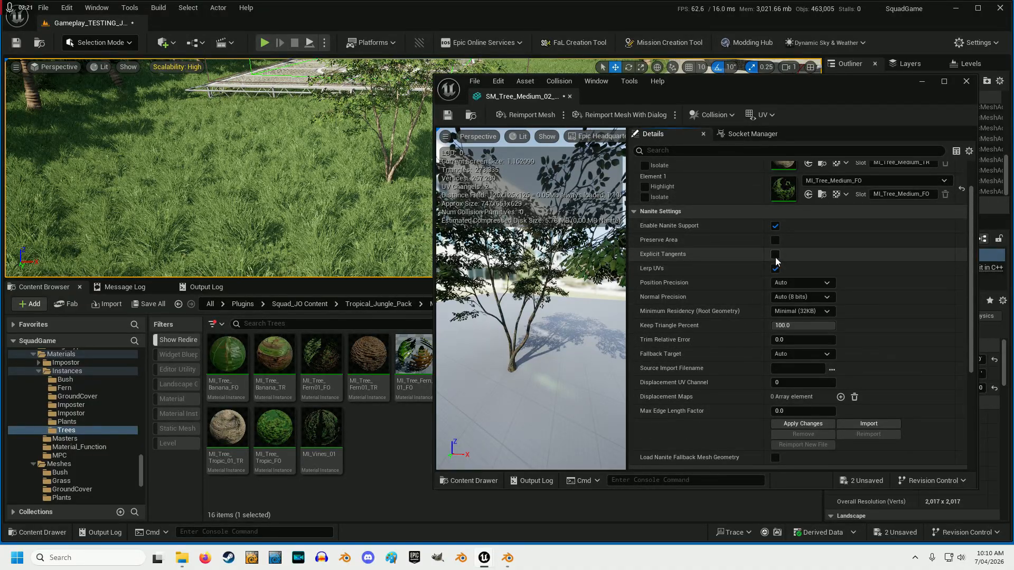
left_click(774, 241)
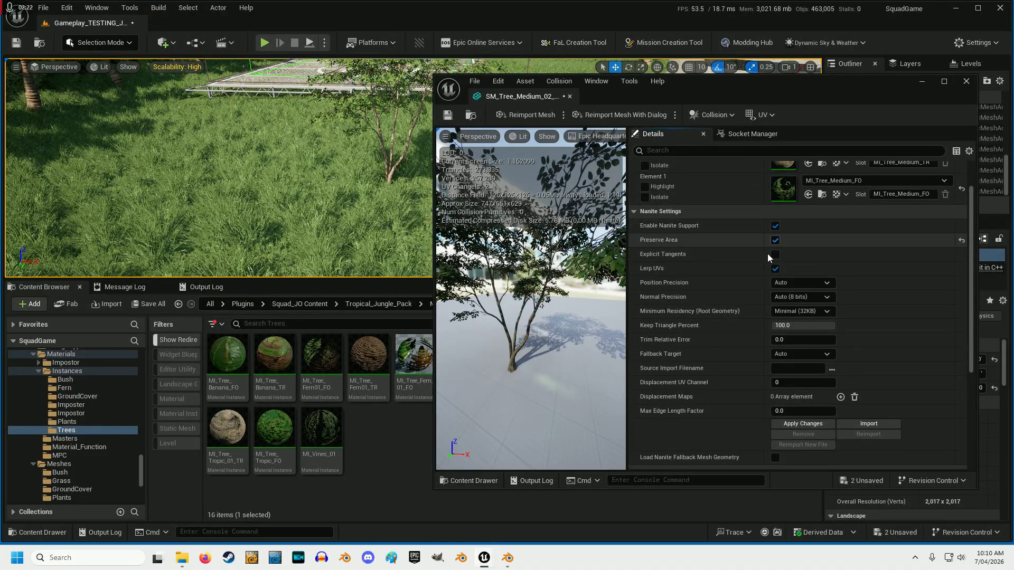
left_click(803, 424)
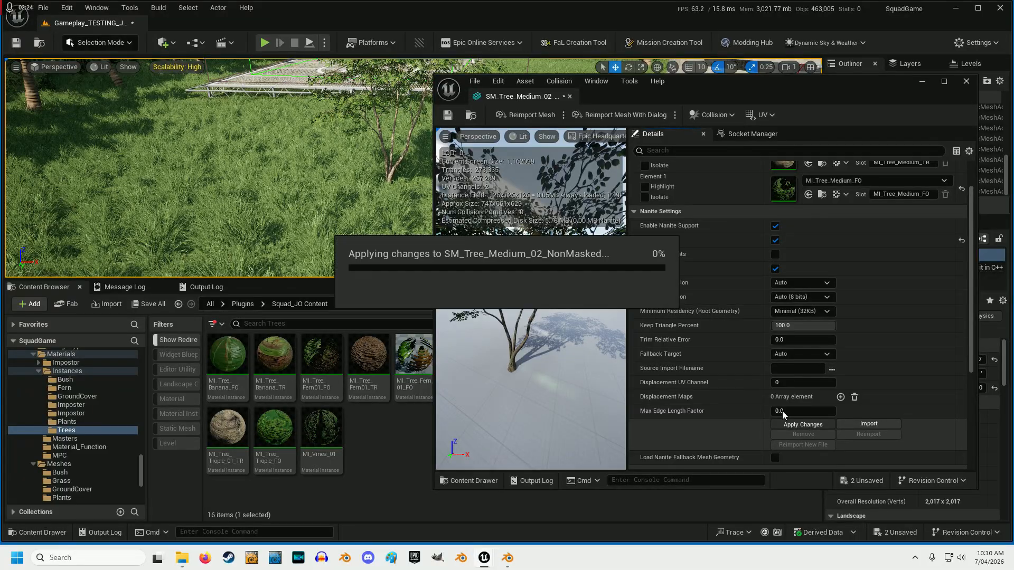
left_click(449, 116)
left_click(569, 98)
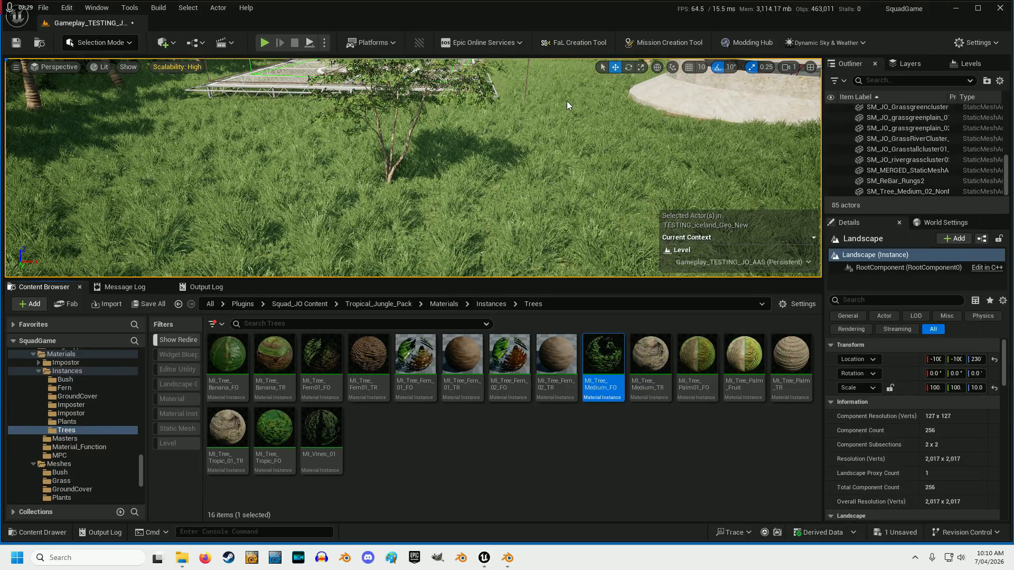
- Enlarge the level viewport and examine the placed tree's density in the Nanite Triangles visualization
left_click_drag(416, 278, 416, 440)
left_click(98, 67)
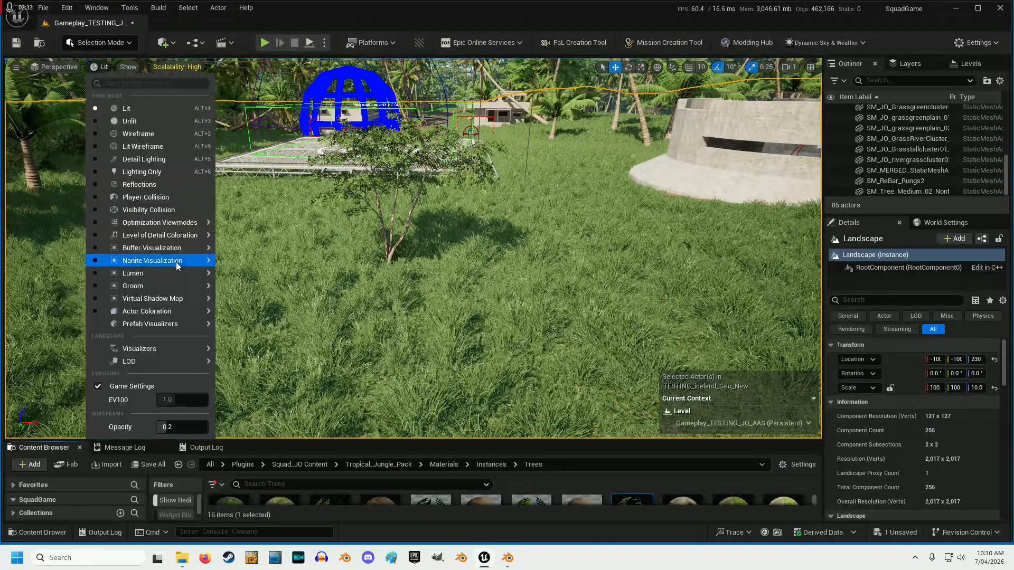
mouse_move(167, 261)
left_click(251, 318)
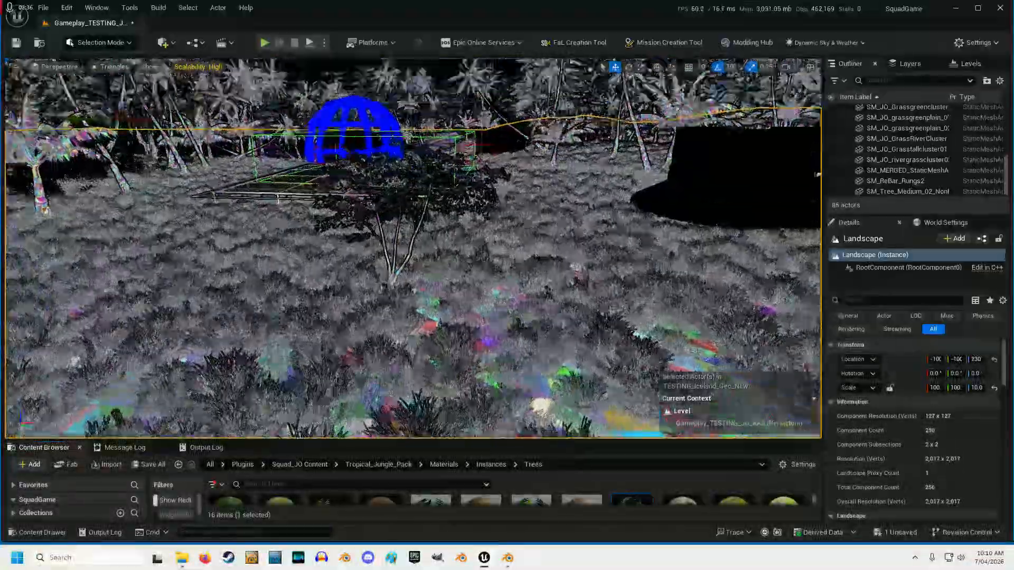
key("w")
mouse_move(412, 249)
right_mouse_down()
mouse_move(392, 228)
mouse_move(438, 250)
mouse_move(403, 249)
right_mouse_up()
key("s")
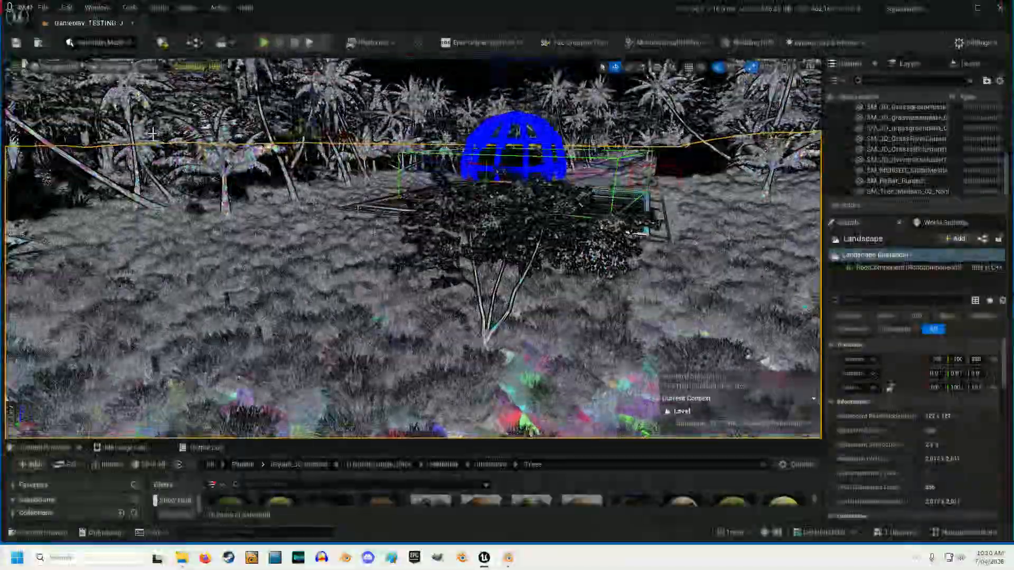
left_click_drag(390, 441, 390, 356)
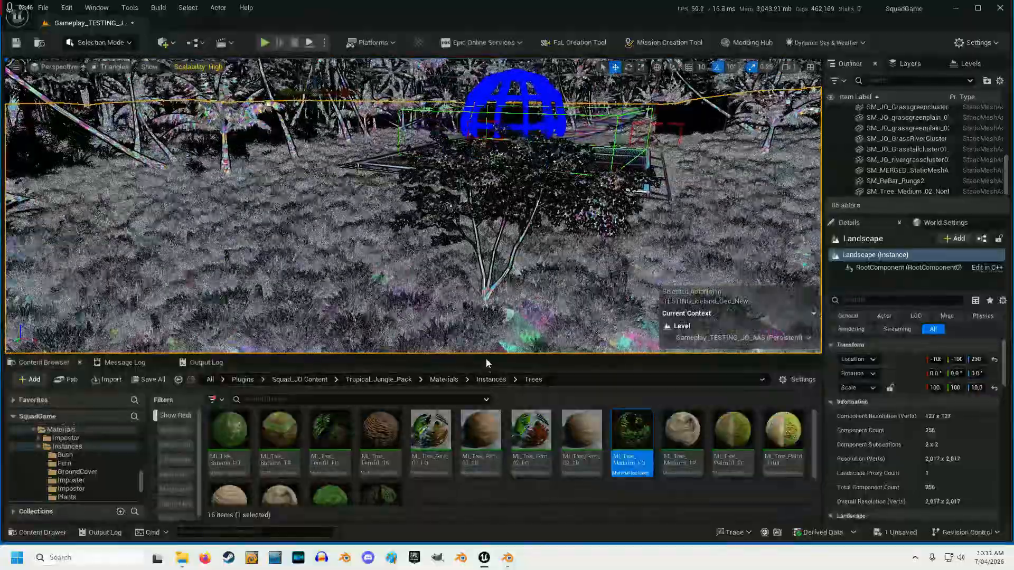
left_click_drag(486, 356, 485, 424)
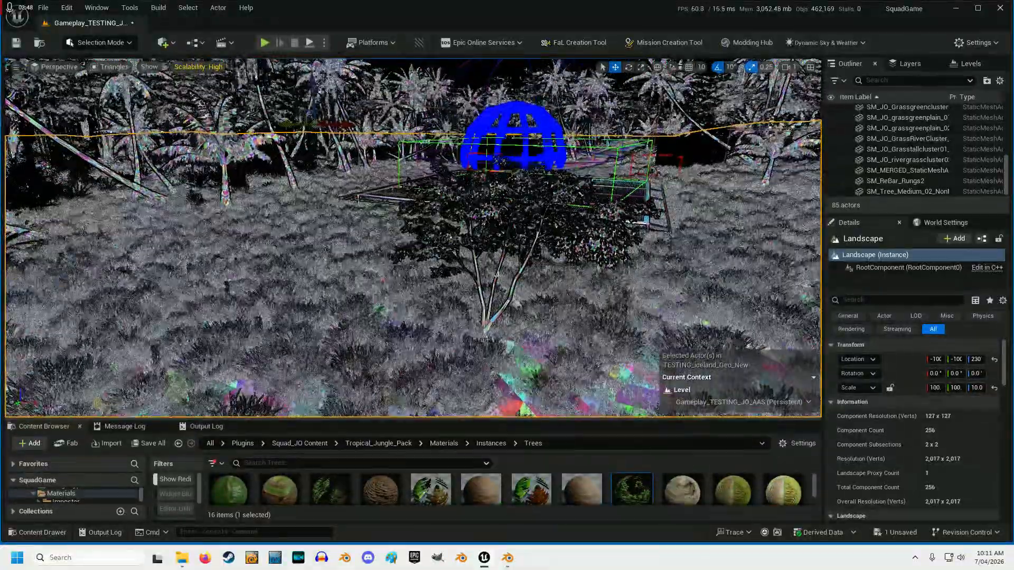
- Return the level viewport to Lit mode and inspect the placed tree's leaves and branches up close and from the ground
left_click(111, 66)
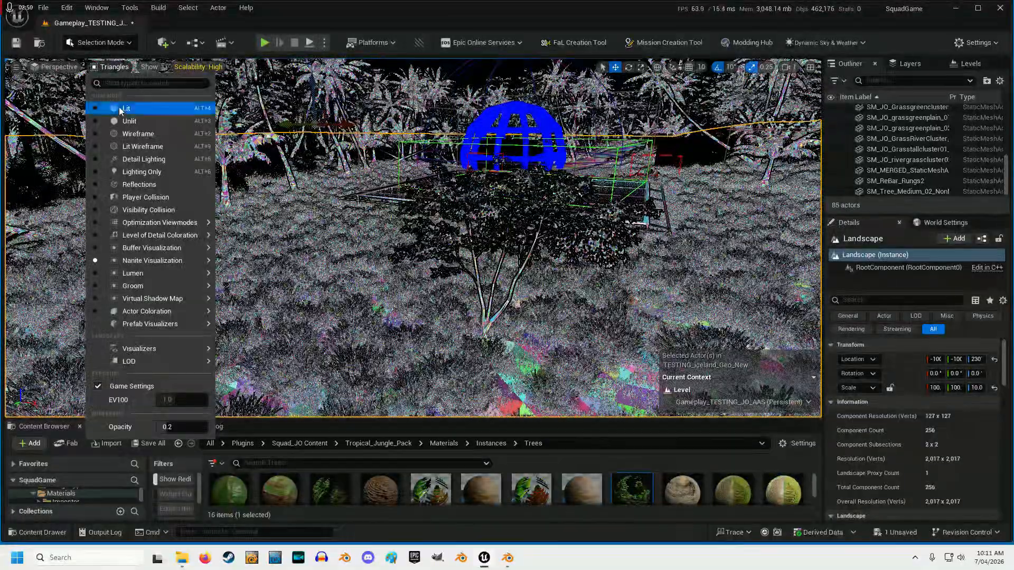
left_click(124, 108)
key("w")
right_click_drag(413, 237, 413, 264)
key("s")
key("w")
scroll(411, 266, "down", 5)
key("w")
scroll(412, 265, "up", 3)
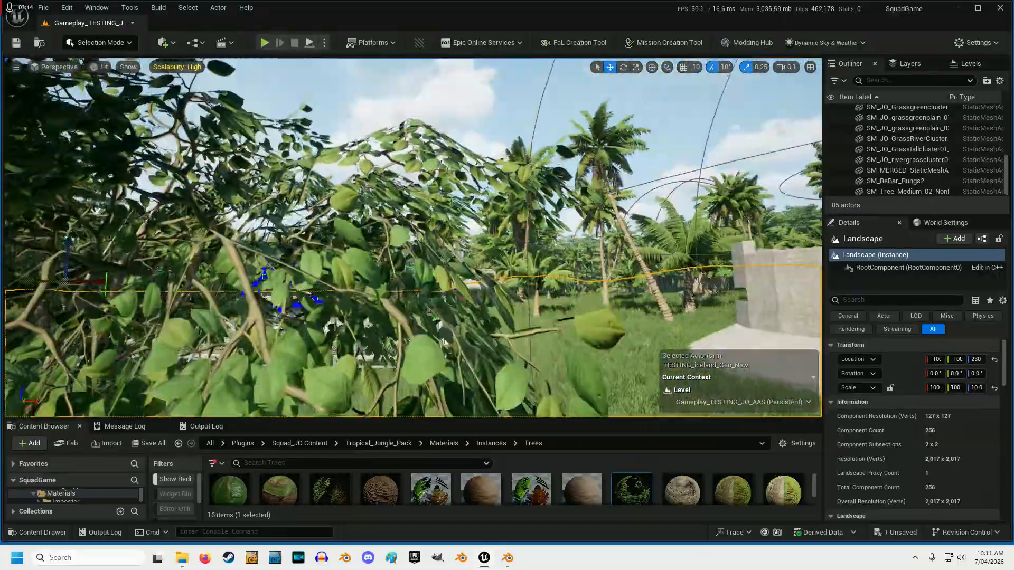
key("w")
right_click_drag(413, 238, 379, 213)
key("s")
key("a")
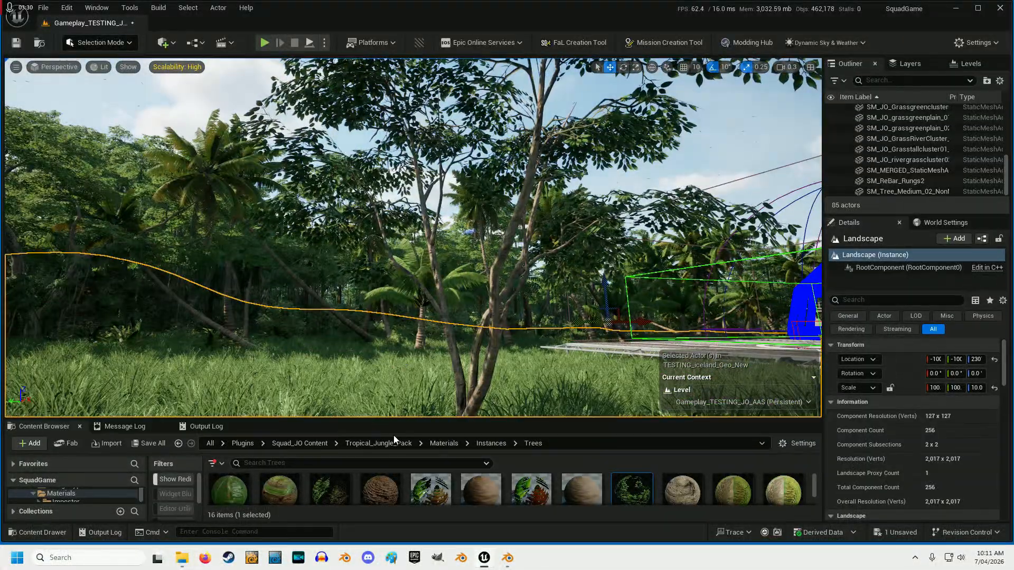